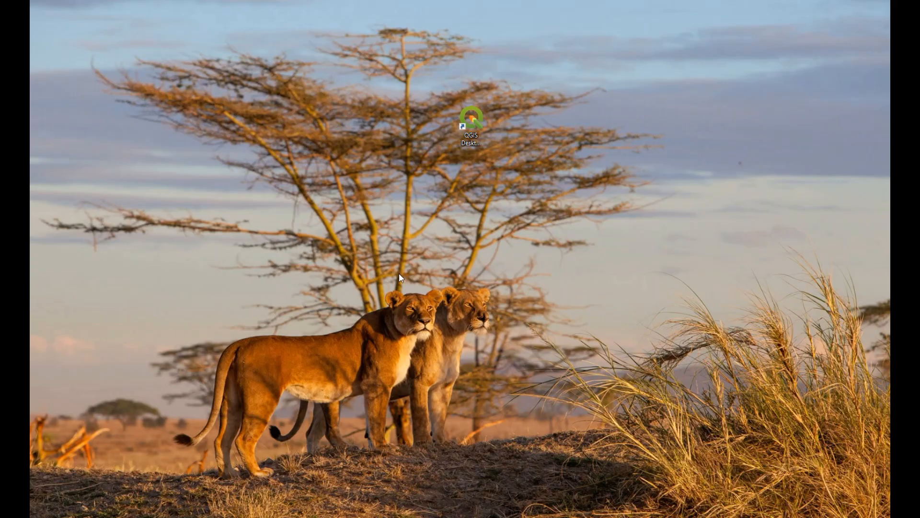
- Create a new folder named Ezulwini on the desktop
right_click(352, 212)
mouse_move(453, 355)
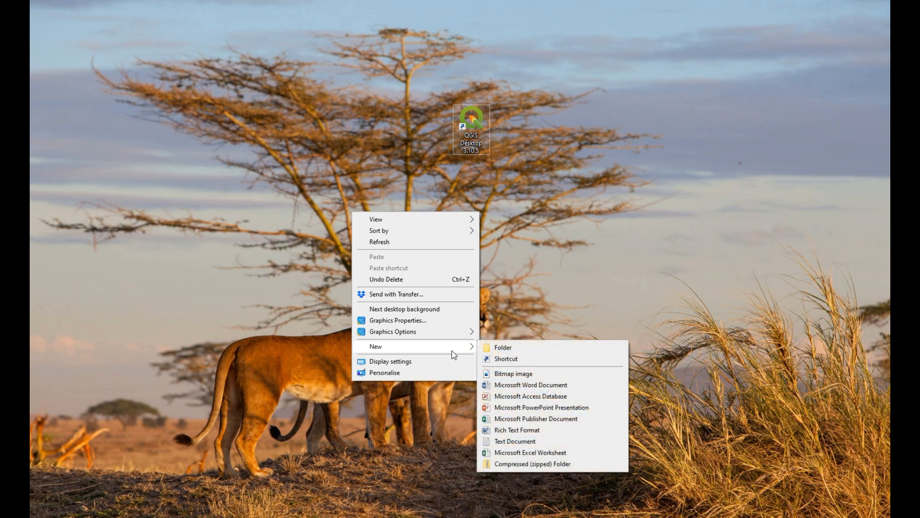
left_click(531, 347)
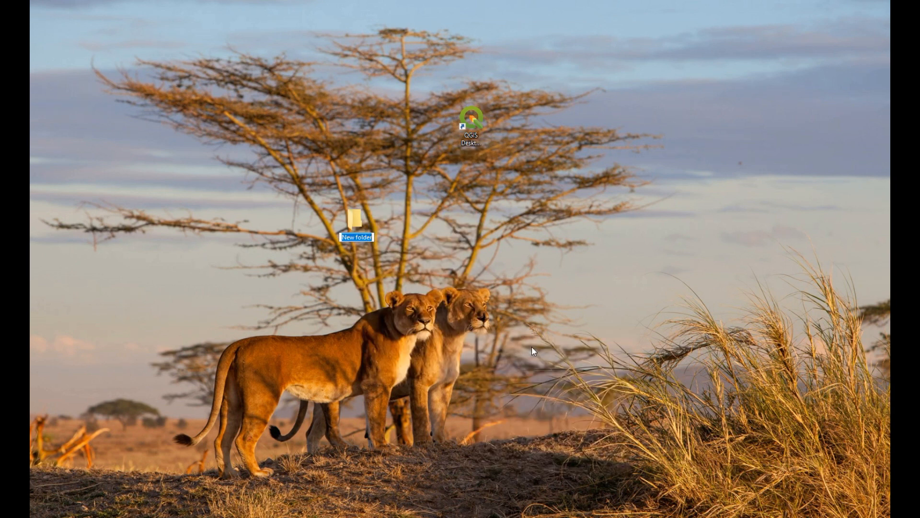
type("Ezulwini")
key("Return")
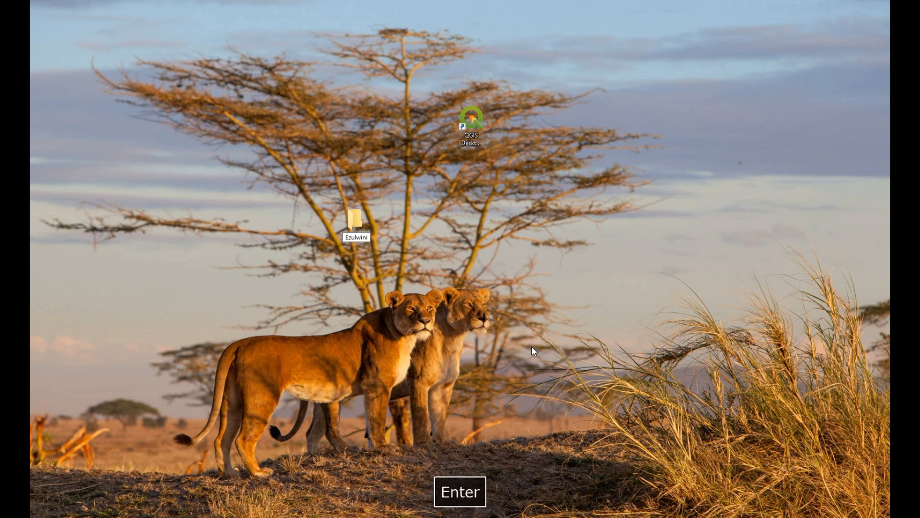
- Open the Ezulwini folder and create a subfolder named Projects in it
double_click(355, 219)
right_click(350, 209)
mouse_move(418, 359)
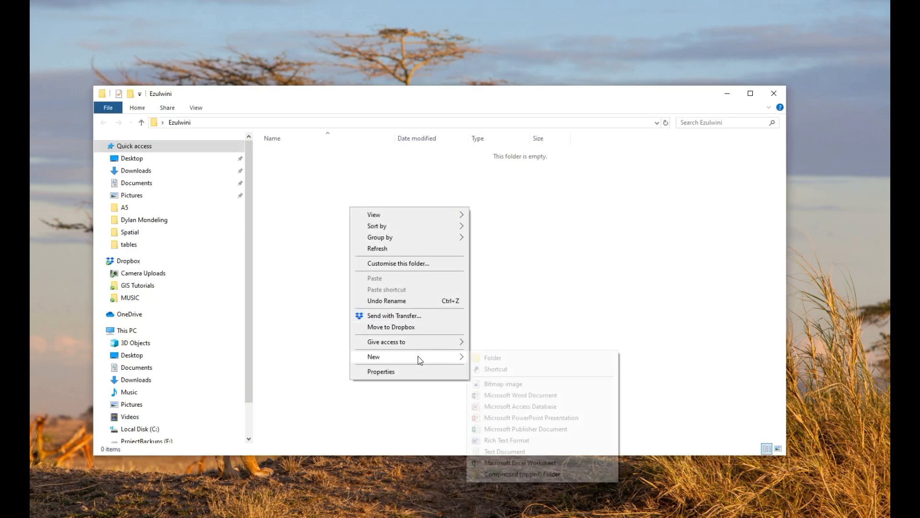
left_click(515, 358)
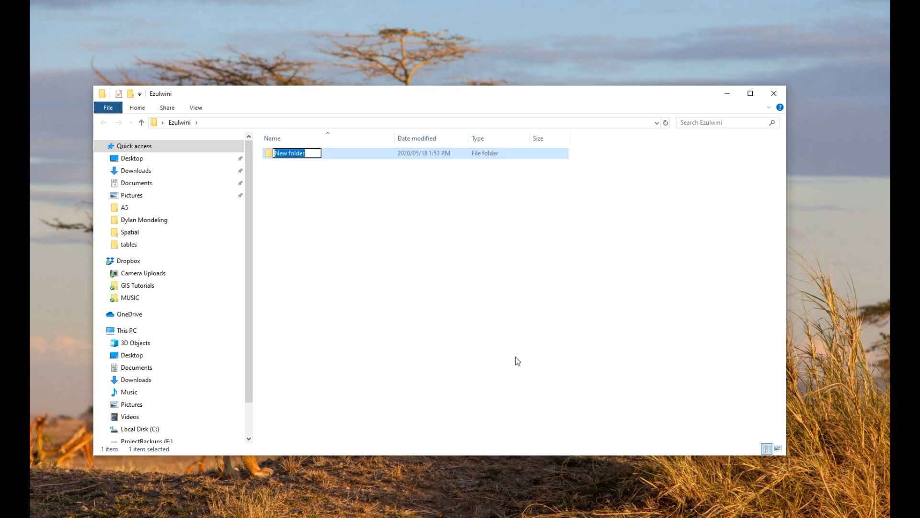
type("Projects")
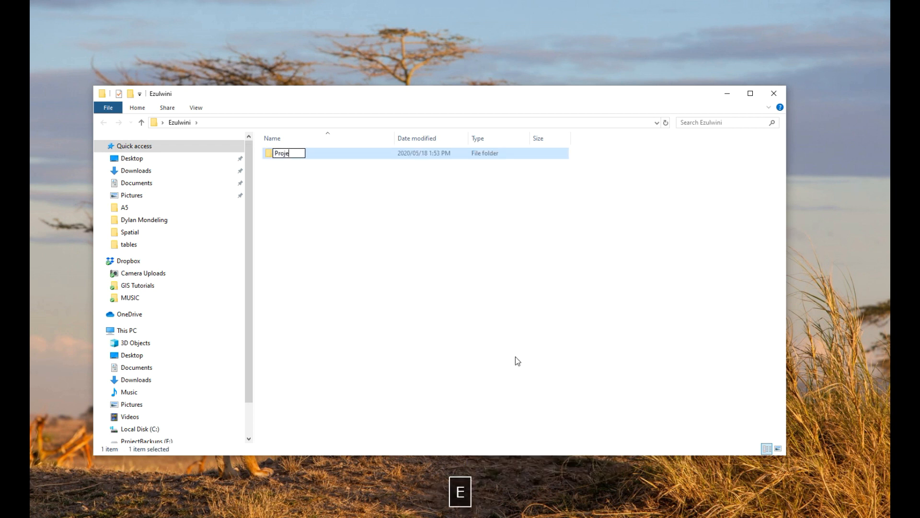
- Create a second subfolder named Data in the Ezulwini folder
right_click(372, 268)
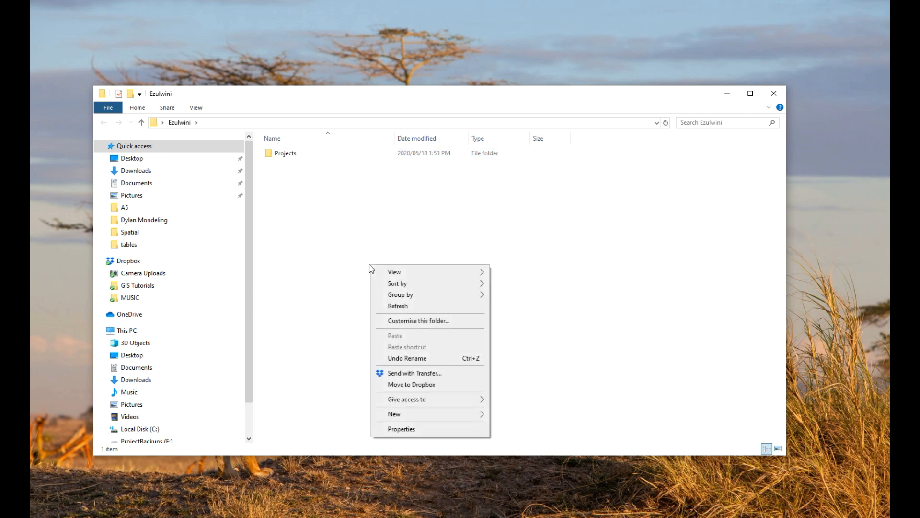
mouse_move(431, 414)
left_click(525, 298)
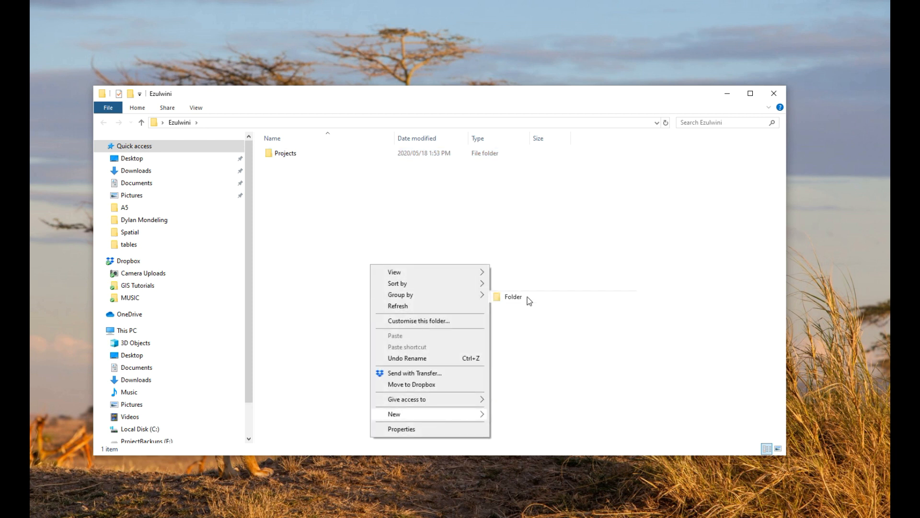
type("Data")
key("Return")
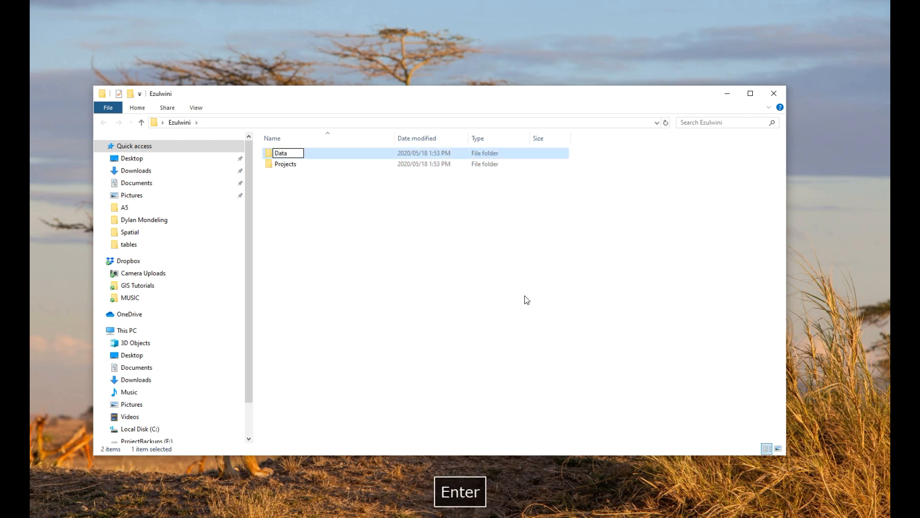
- Open the Data folder and create a subfolder named Spatial in it
double_click(289, 154)
right_click(329, 256)
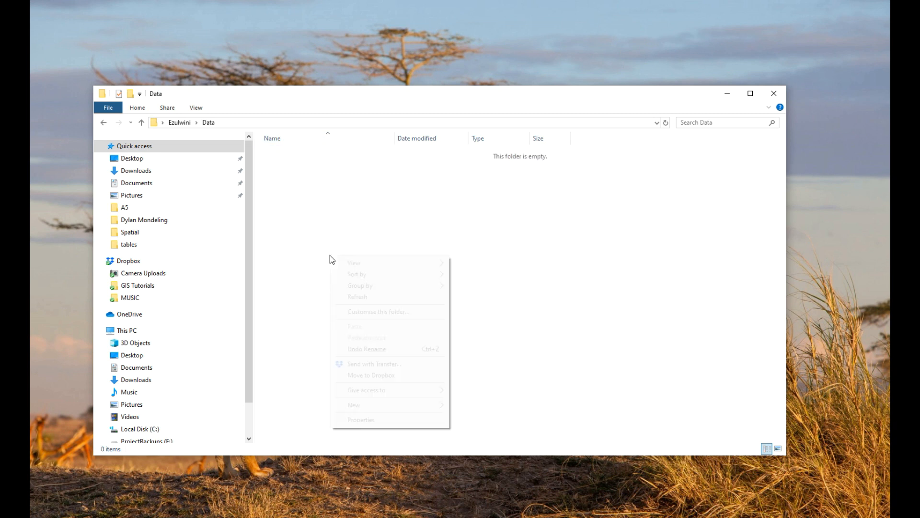
mouse_move(411, 404)
left_click(530, 406)
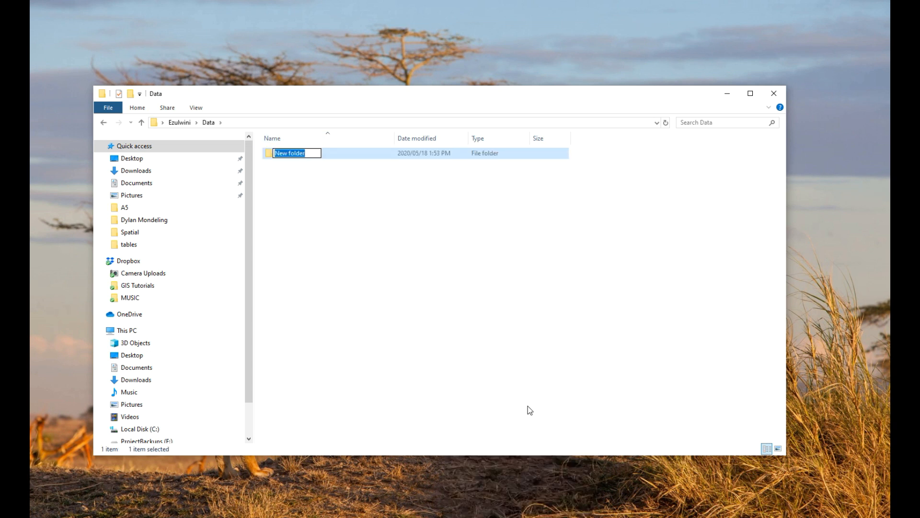
type("Spatial")
left_click(297, 167)
- Create a subfolder named Raster inside the Spatial folder and minimize the file window
double_click(287, 152)
right_click(328, 210)
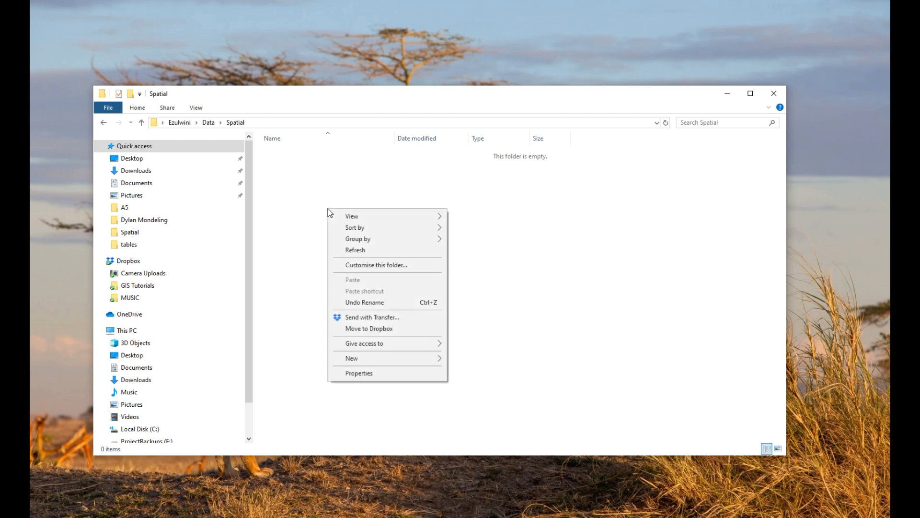
mouse_move(380, 363)
left_click(498, 357)
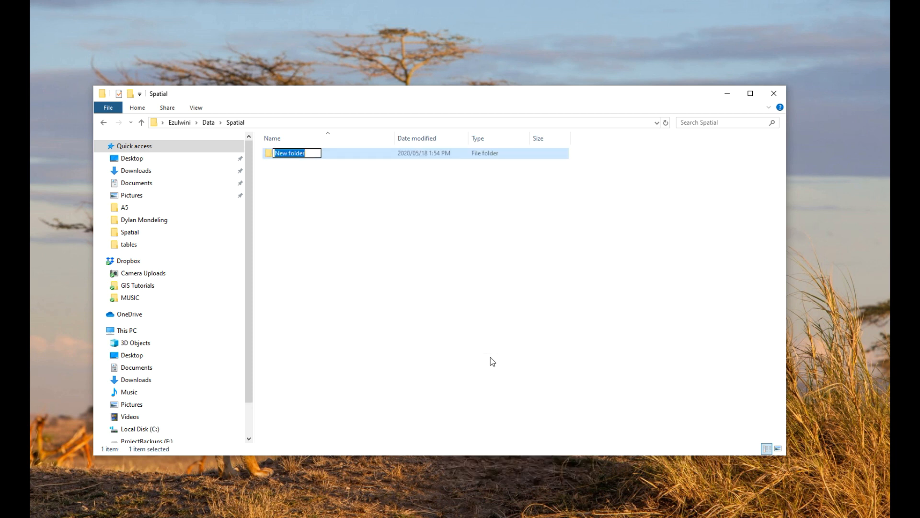
type("Ratr")
key("BackSpace")
type("ss")
key("BackSpace")
key("BackSpace")
key("BackSpace")
type("ster")
key("Return")
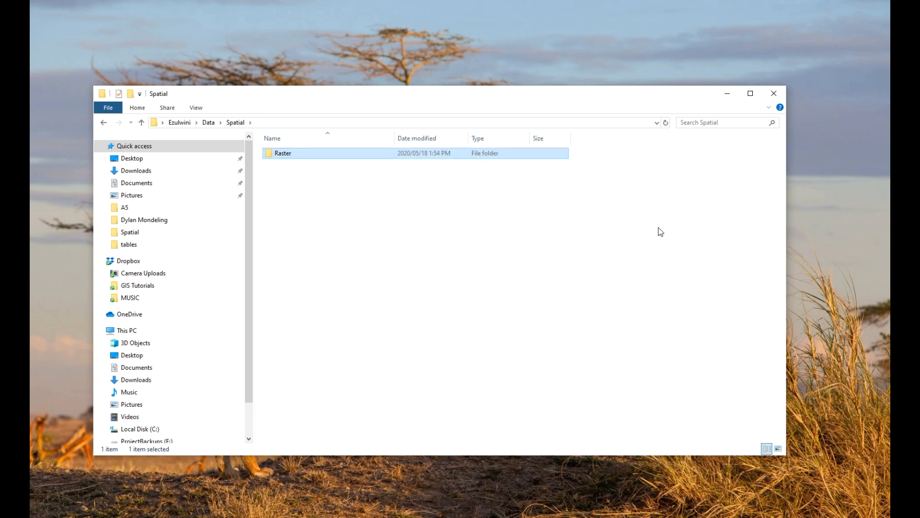
left_click(728, 94)
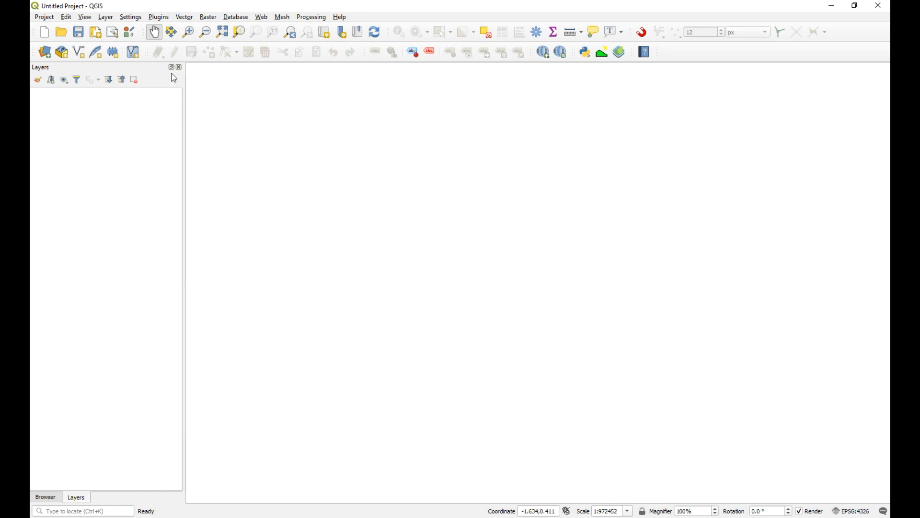
- Check in the list of installed plugins whether QuickMapServices is installed and enabled
left_click(263, 15)
mouse_move(315, 40)
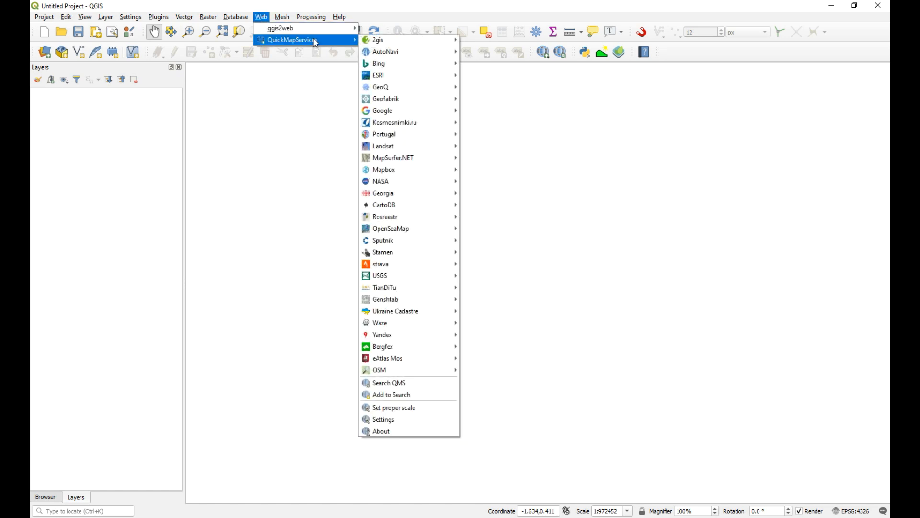
left_click(262, 17)
left_click(158, 16)
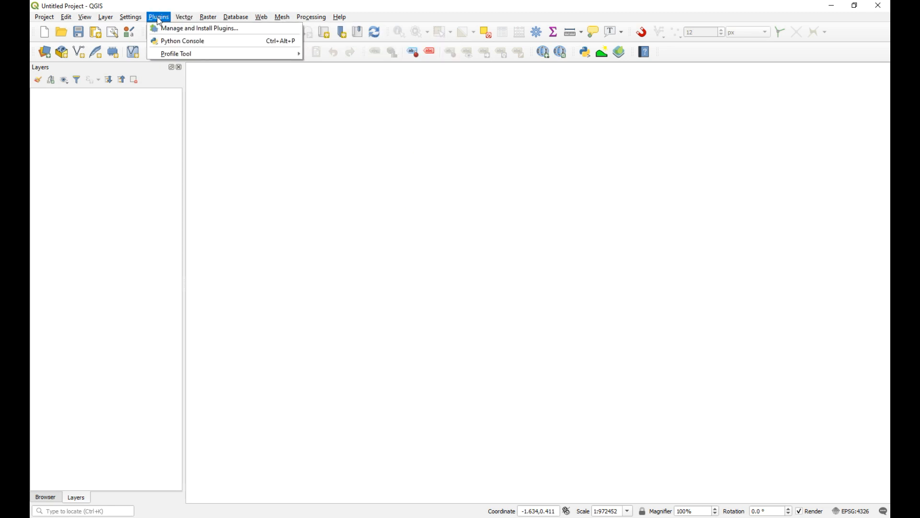
left_click(177, 30)
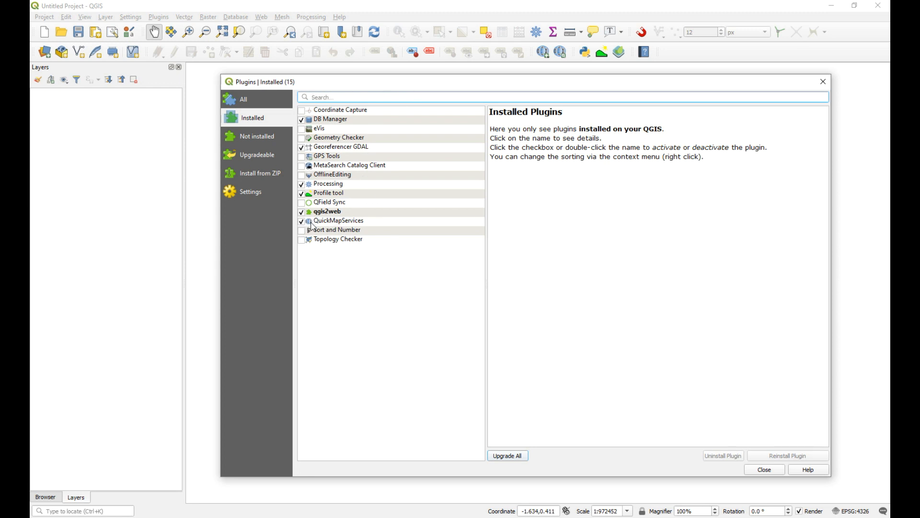
left_click(824, 82)
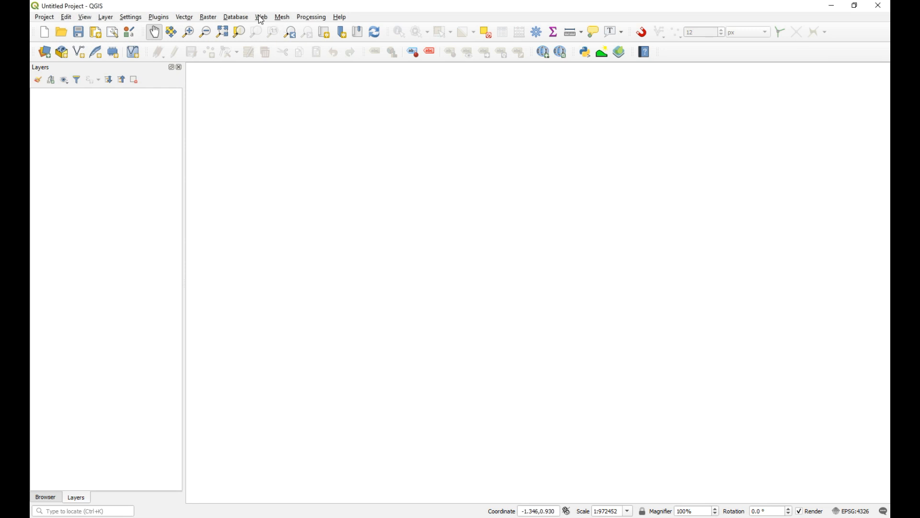
- Review the contributed pack option under More services in the QuickMapServices settings, leaving the settings unsaved
left_click(262, 18)
mouse_move(290, 40)
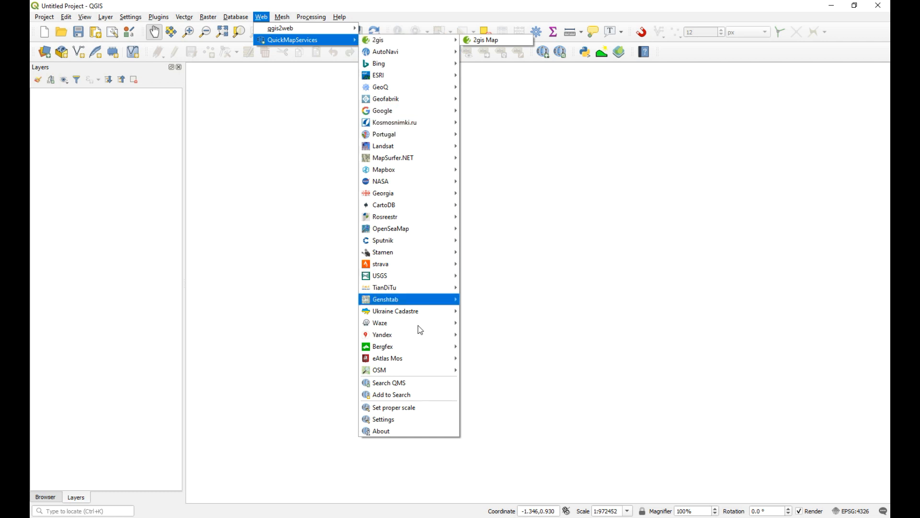
mouse_move(407, 360)
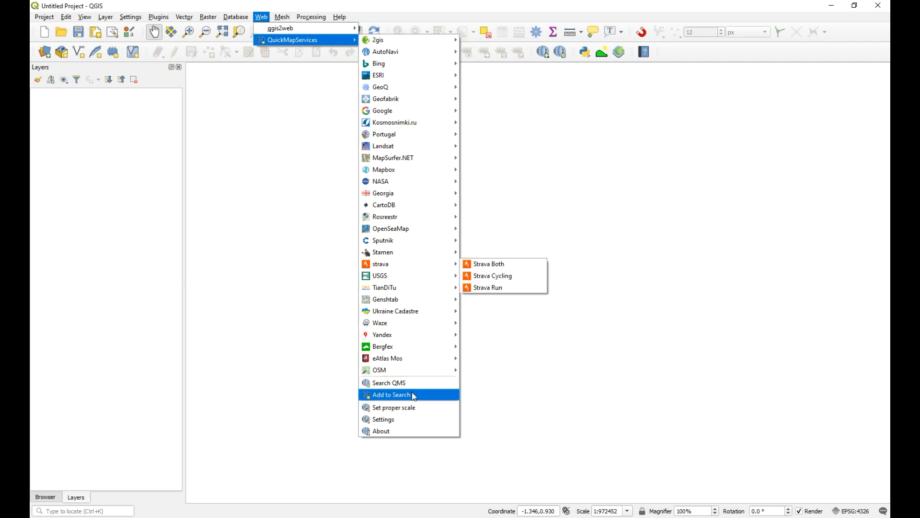
left_click(400, 420)
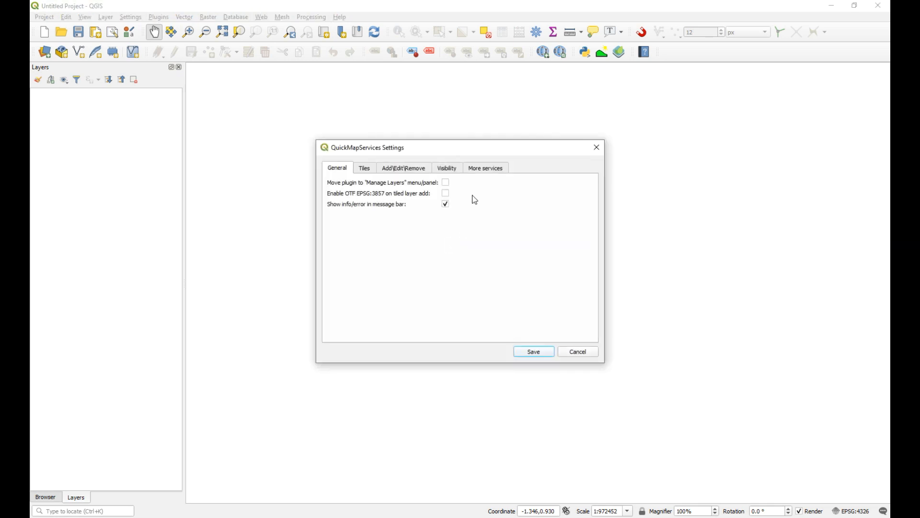
left_click(495, 170)
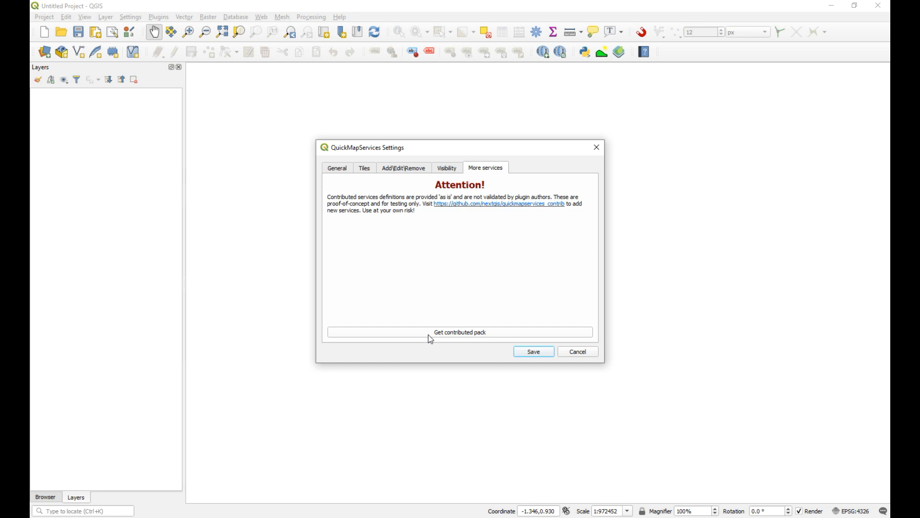
left_click(581, 355)
- Add the OSM basemap OpenTopoMap to the project through QuickMapServices
left_click(262, 17)
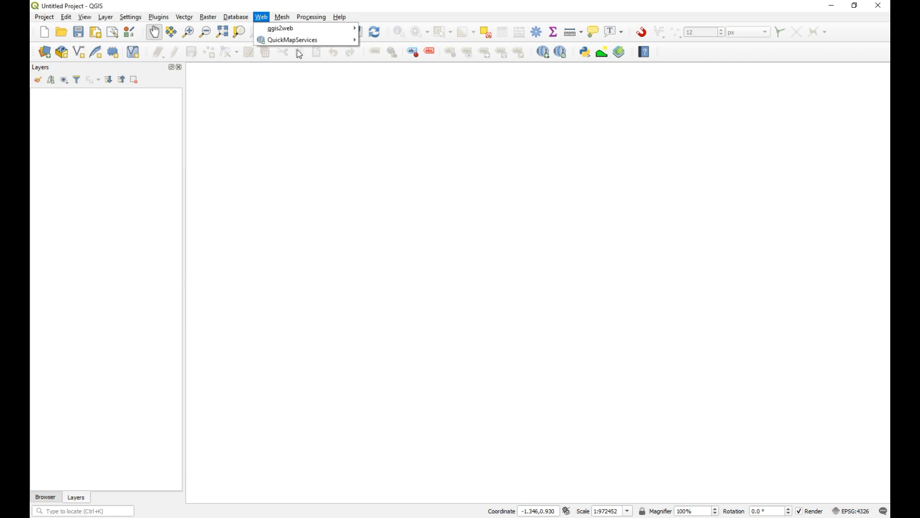
mouse_move(395, 373)
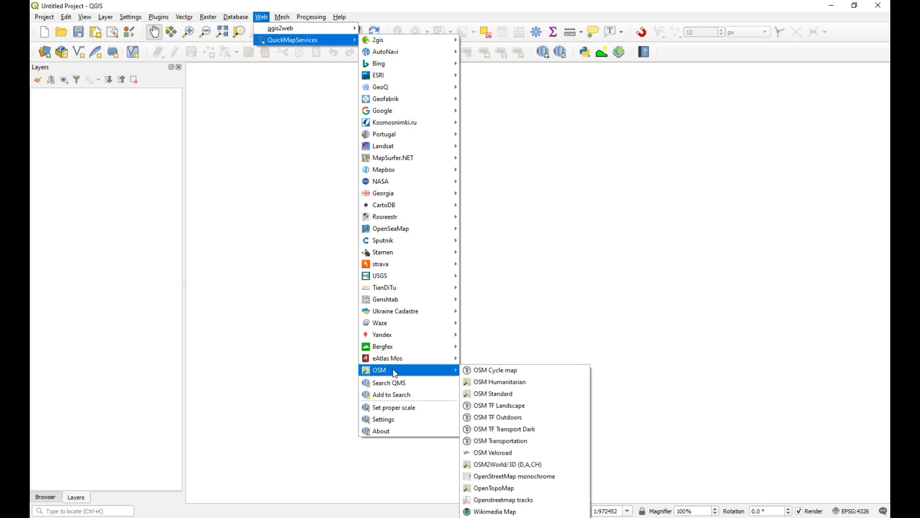
left_click(509, 493)
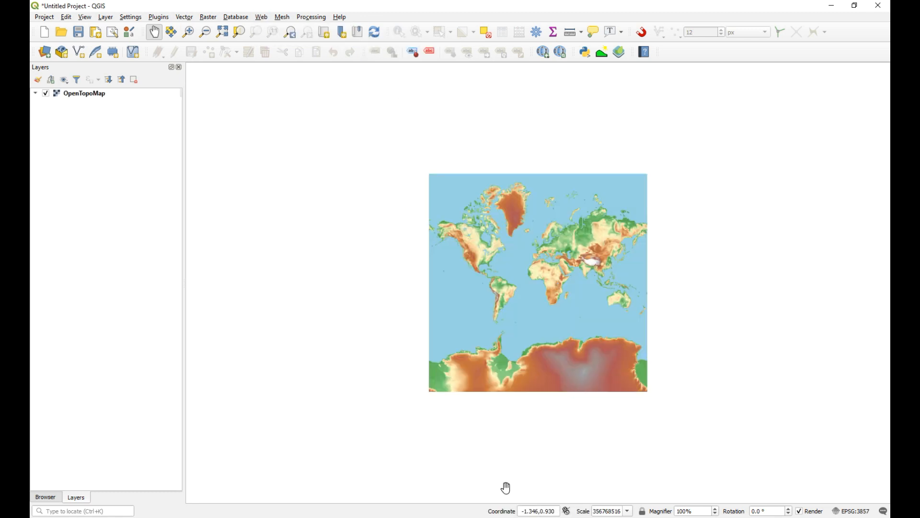
- Zoom the map from the world extent in to the Ezulwini area south-east of Mbabane
left_click(188, 32)
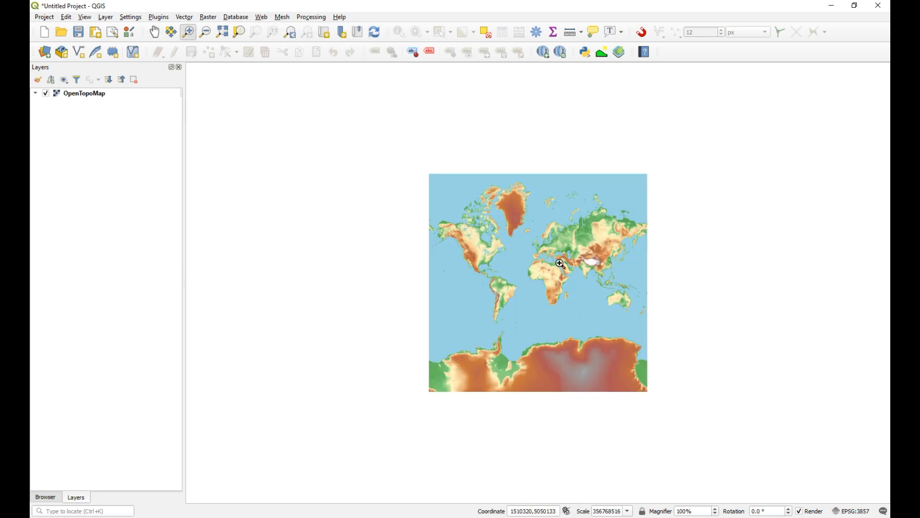
left_click_drag(552, 284, 566, 312)
left_click_drag(490, 301, 511, 328)
left_click_drag(396, 208, 471, 282)
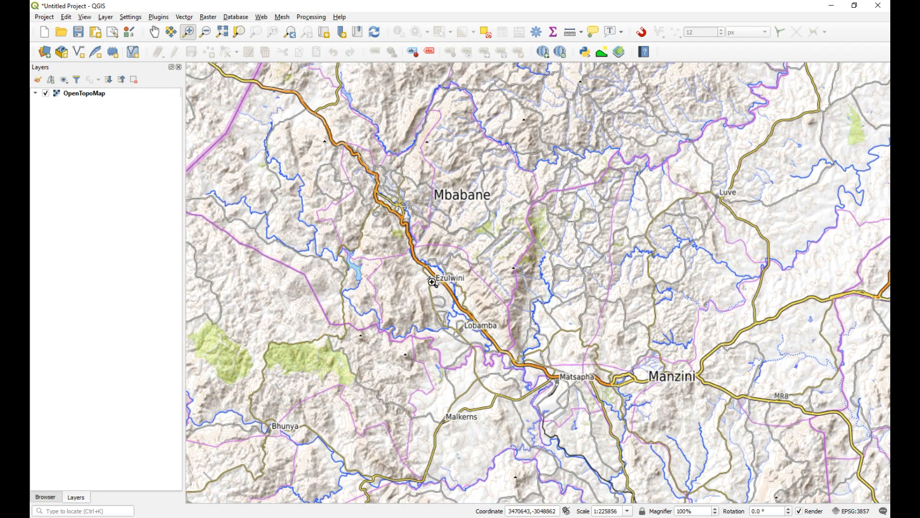
left_click_drag(407, 236, 458, 303)
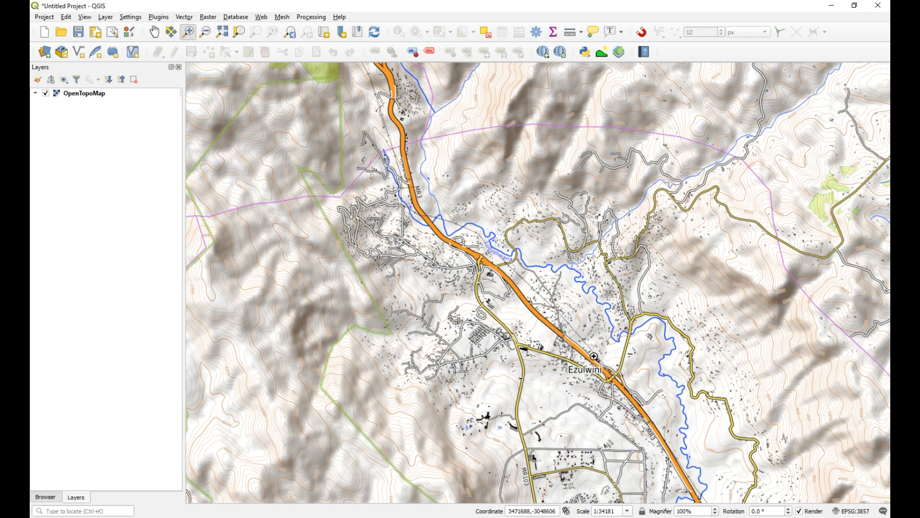
left_click_drag(253, 90, 592, 437)
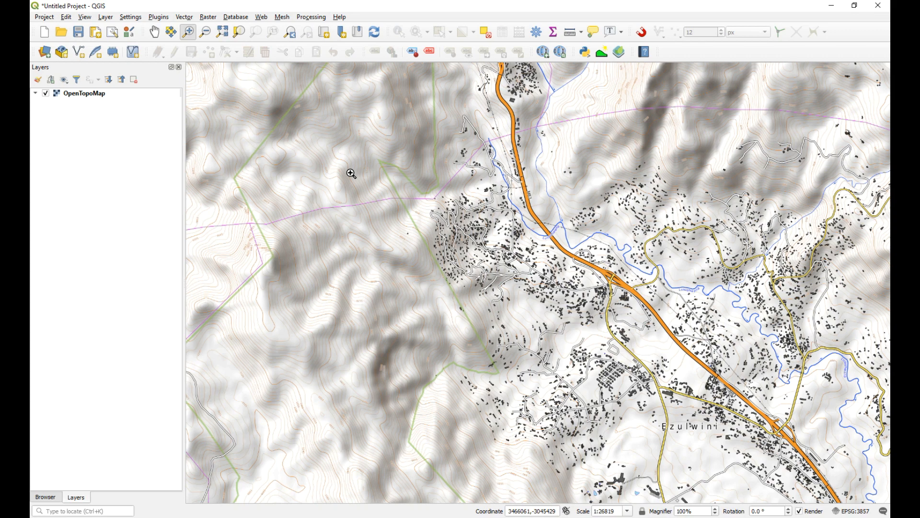
- Set the project coordinate reference system to Hartebeesthoek94_Lo31_(E-N), ESRI:102568
left_click(855, 512)
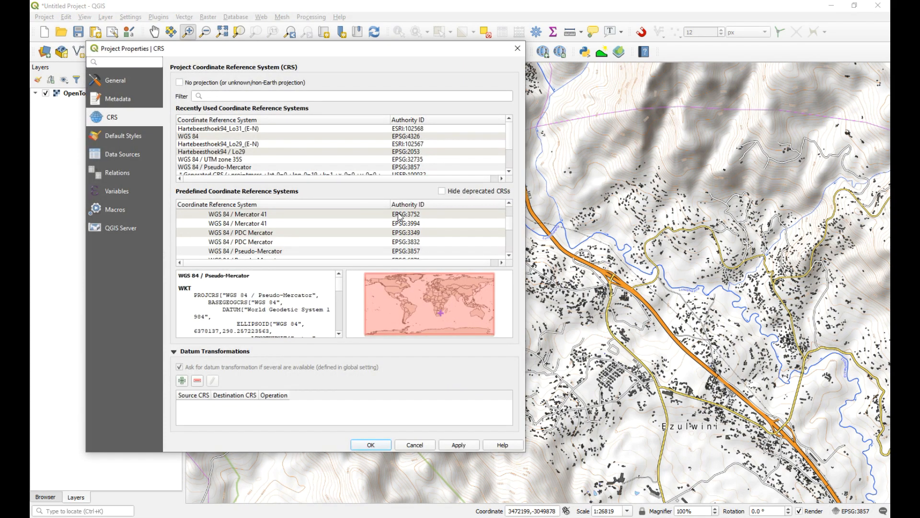
left_click(266, 129)
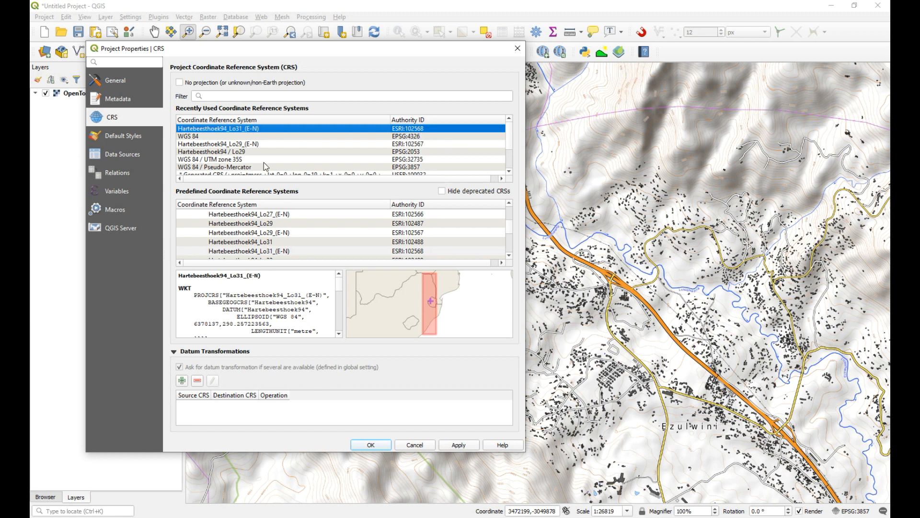
left_click(459, 446)
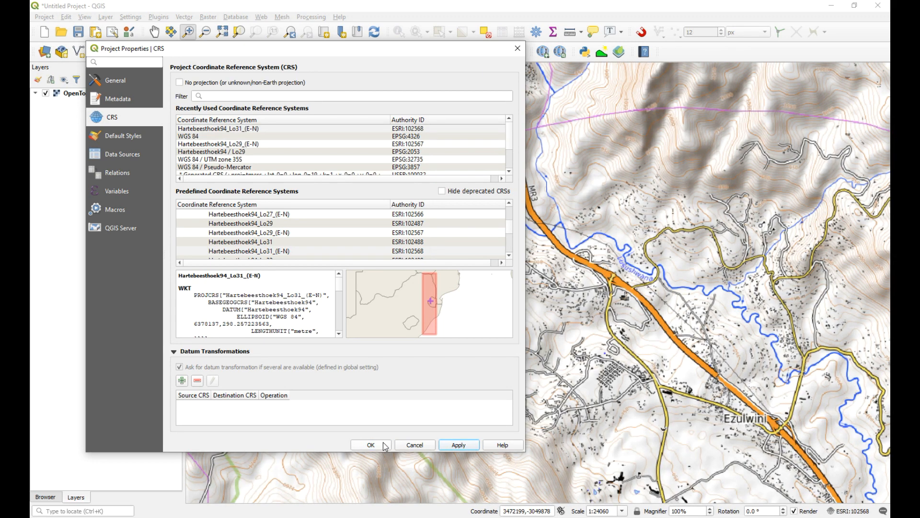
left_click(386, 445)
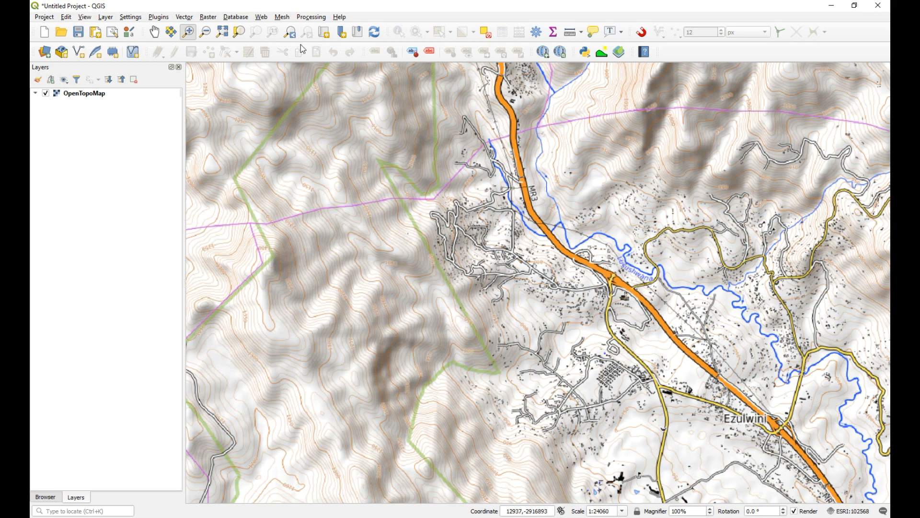
- Zoom the map out to cover a wider area around Ezulwini, including the reservoir to the west
left_click(205, 32)
left_click_drag(340, 134, 676, 448)
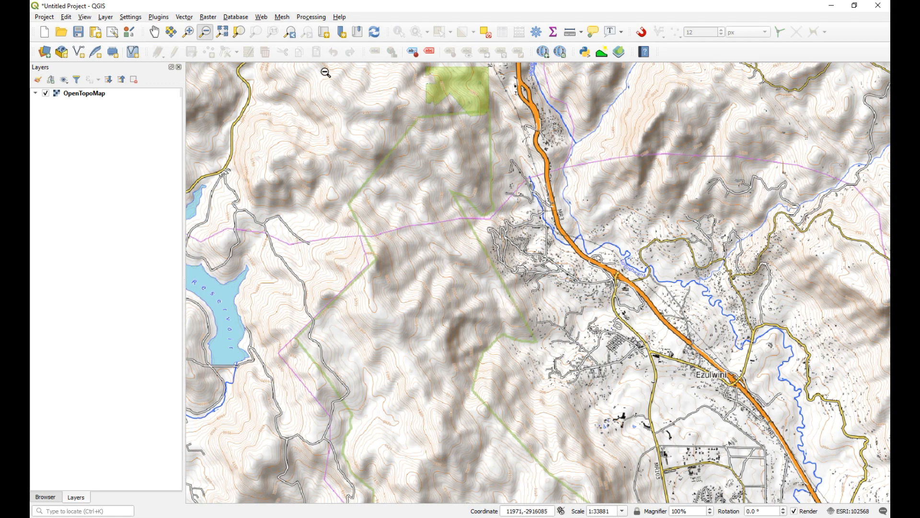
- Zoom the map in on the hills and settlement immediately west of Ezulwini
left_click(188, 31)
left_click_drag(471, 274, 663, 481)
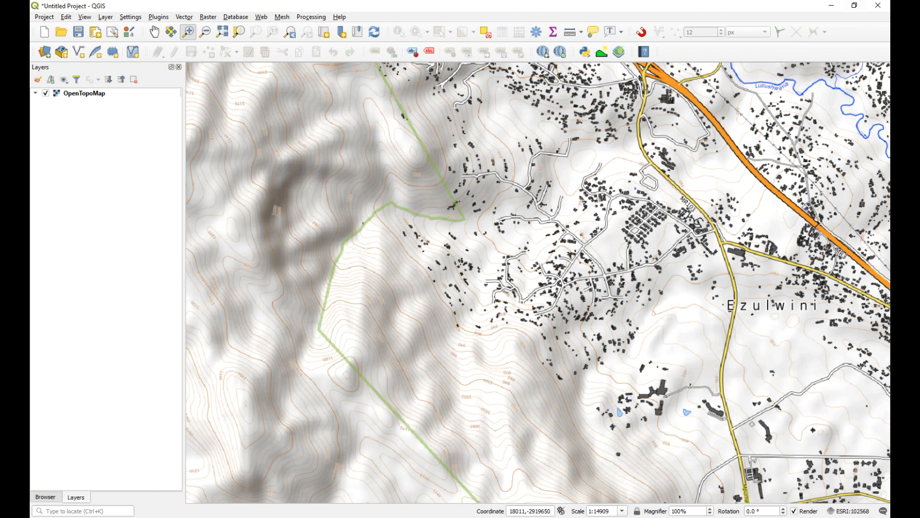
- Switch to File Explorer and create a folder named tables inside the desktop folder Ezulwini\Data\Spatial
left_click(832, 6)
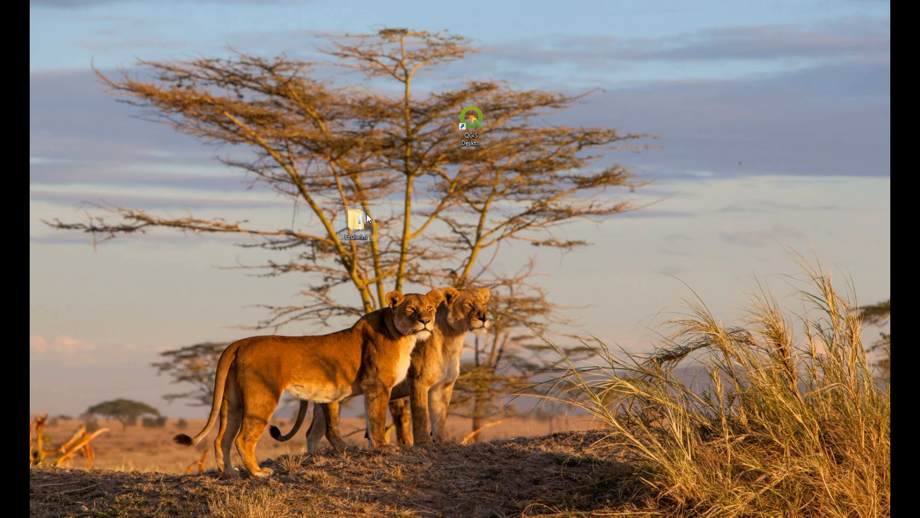
left_click(354, 227)
double_click(352, 223)
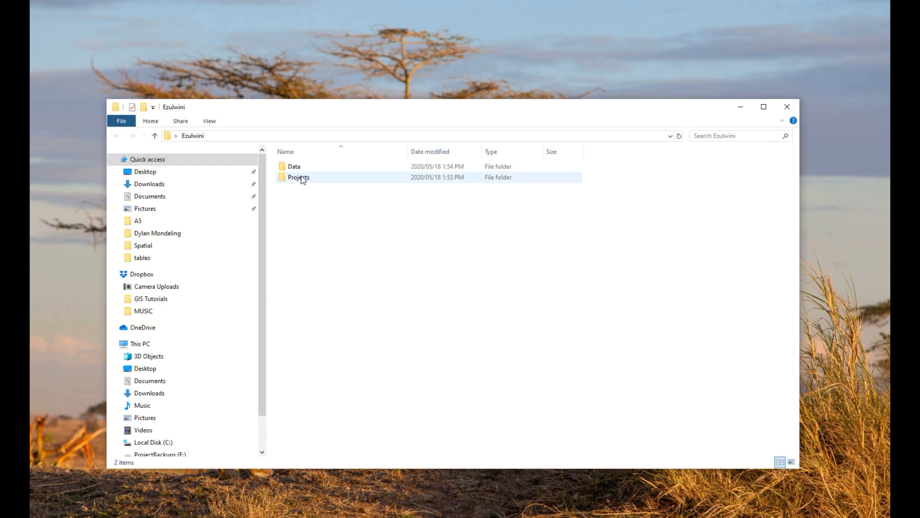
double_click(307, 166)
left_click(306, 166)
double_click(307, 166)
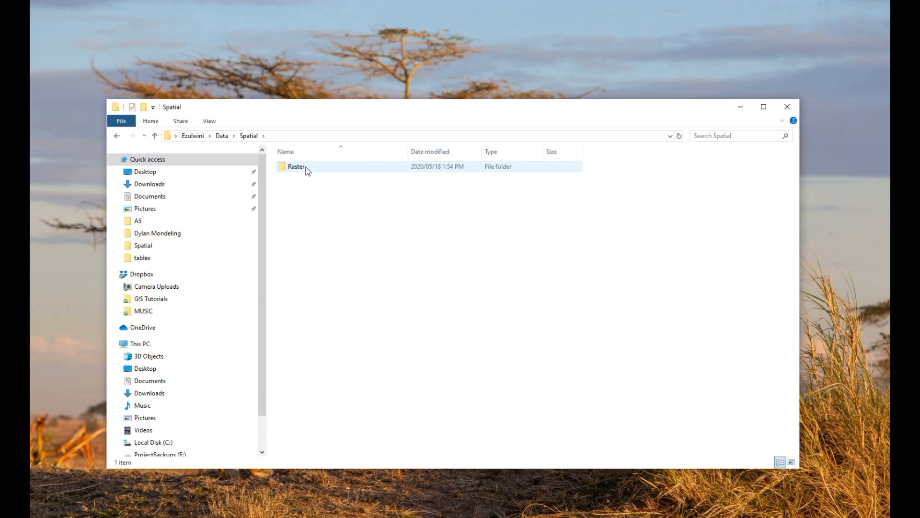
right_click(319, 229)
mouse_move(381, 377)
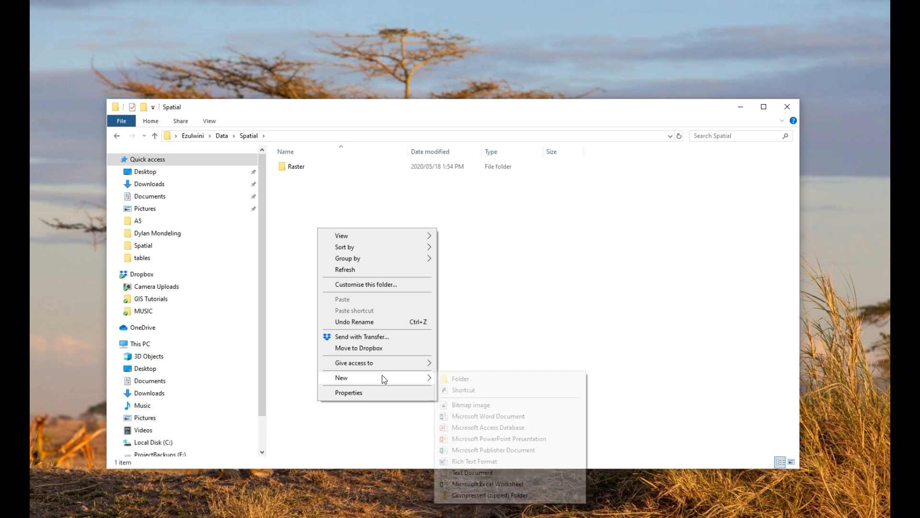
left_click(507, 376)
type("tables")
key("Return")
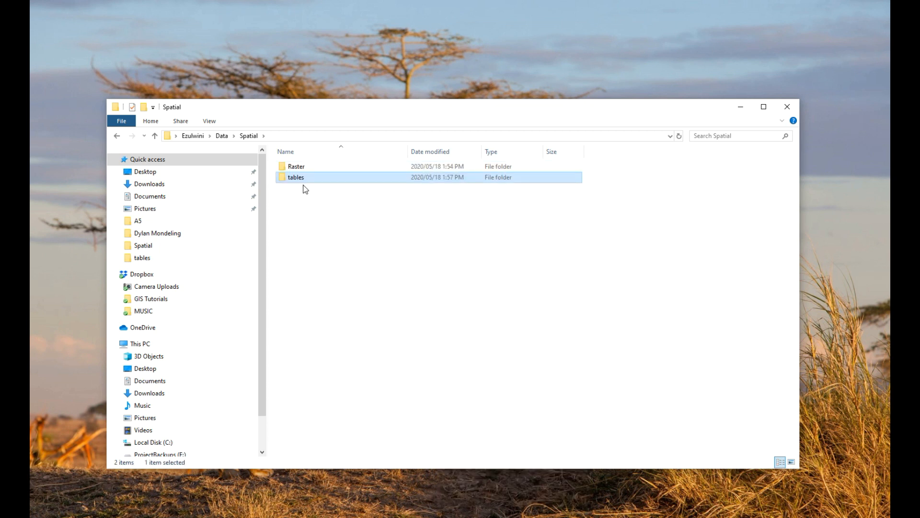
- Create a Microsoft Excel worksheet named coords inside the tables folder and open it in Excel
double_click(302, 179)
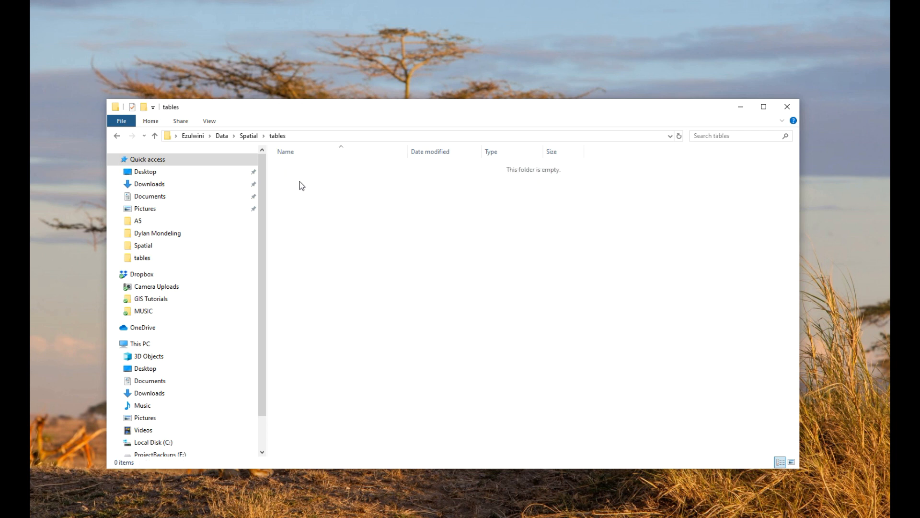
right_click(395, 260)
mouse_move(485, 413)
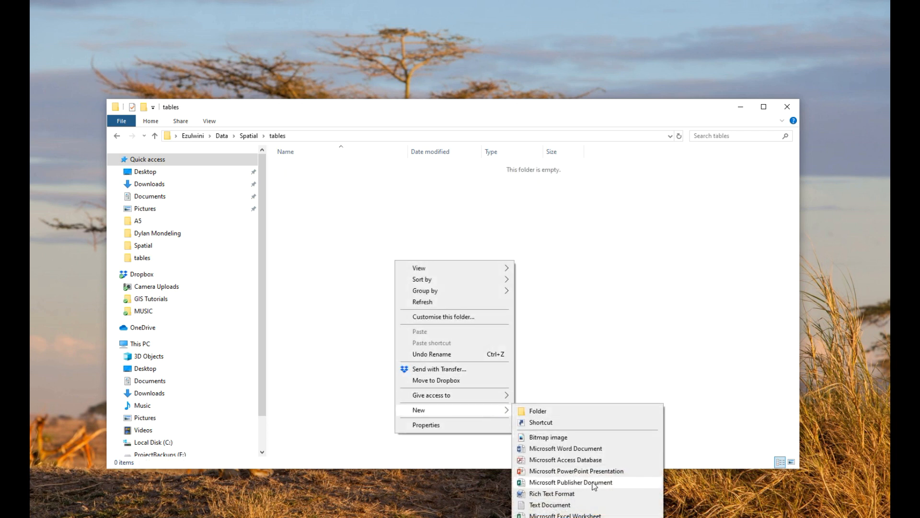
left_click(565, 515)
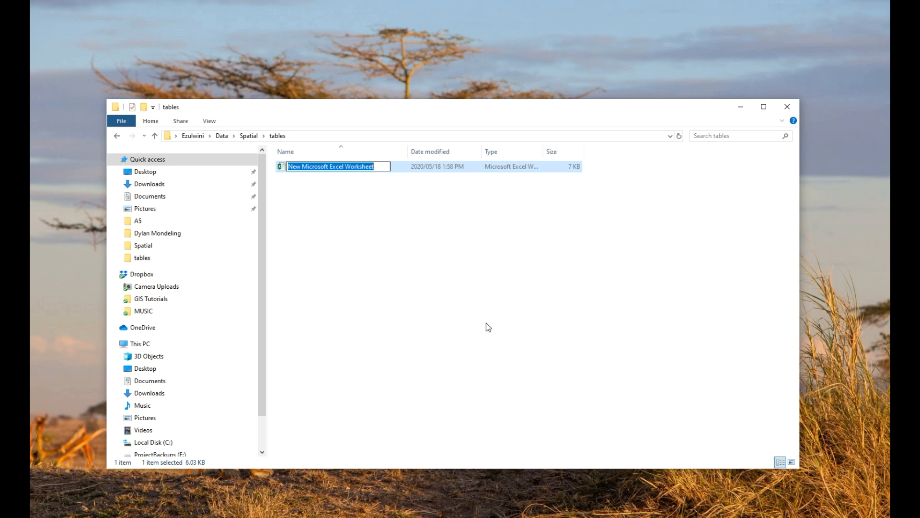
type("coords")
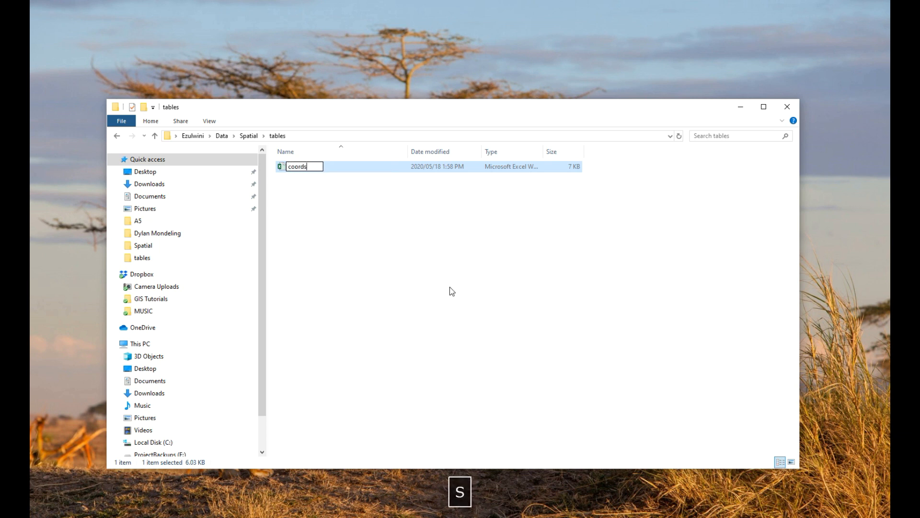
key("Return")
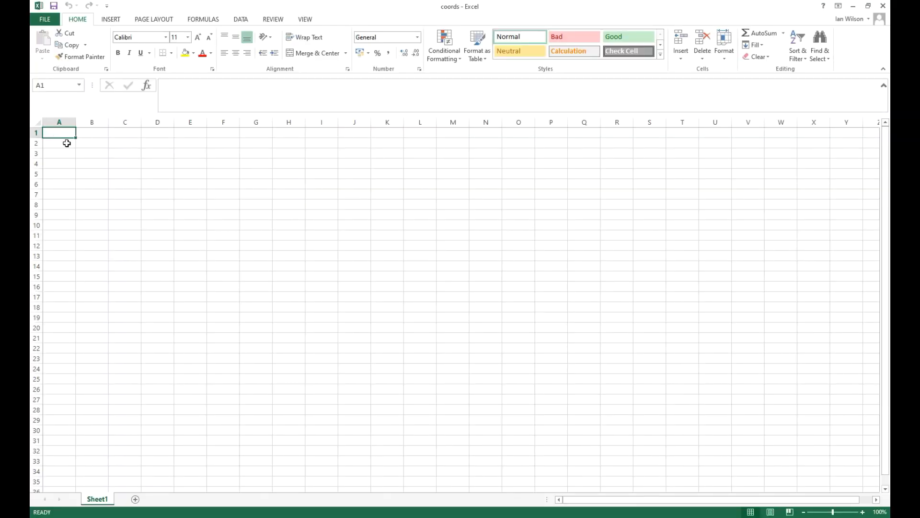
- Enter the column headings Point, X and Y in cells A1 to C1
type("Point")
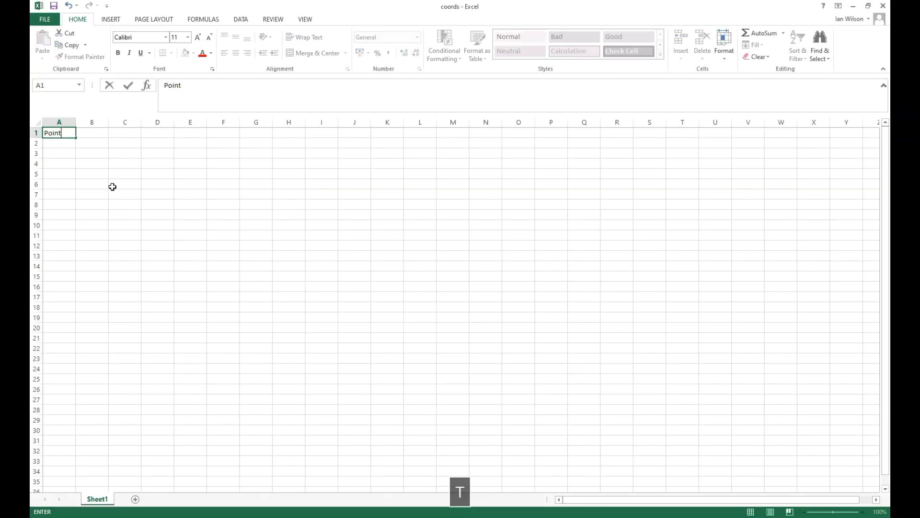
key("Tab")
type("X")
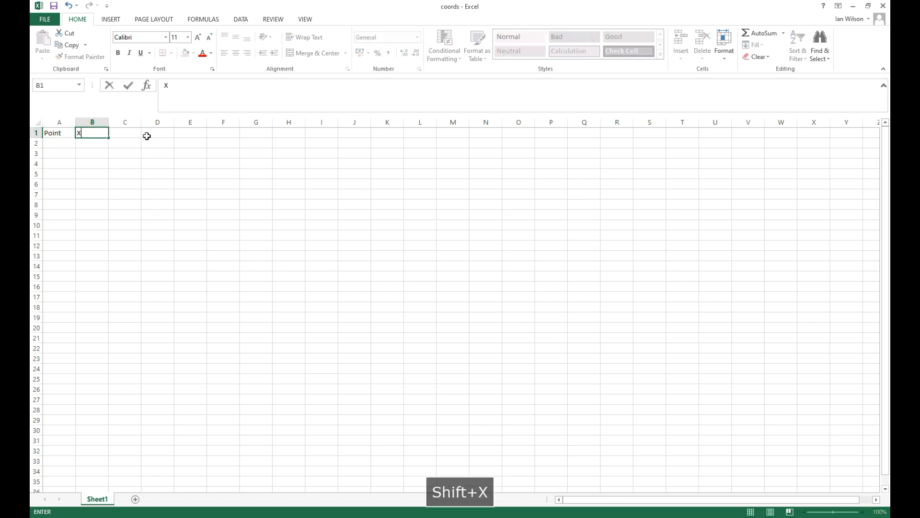
key("Tab")
type("Y")
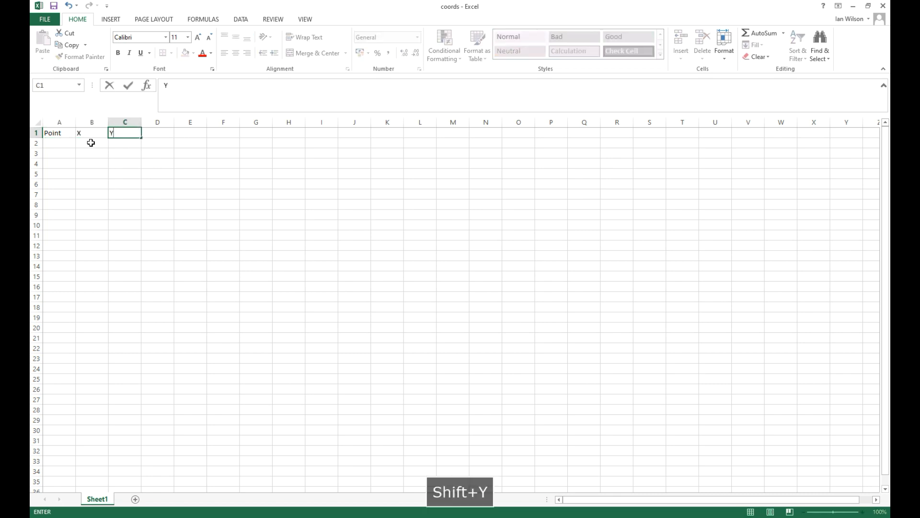
- Fill row 2 with point A, X coordinate 15000 and Y coordinate -2920000
left_click(88, 144)
left_click(59, 146)
type("A")
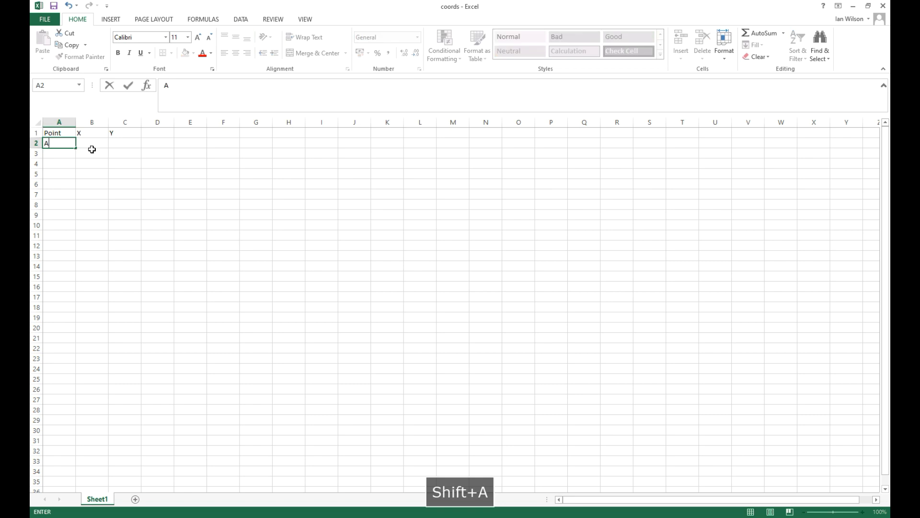
key("Tab")
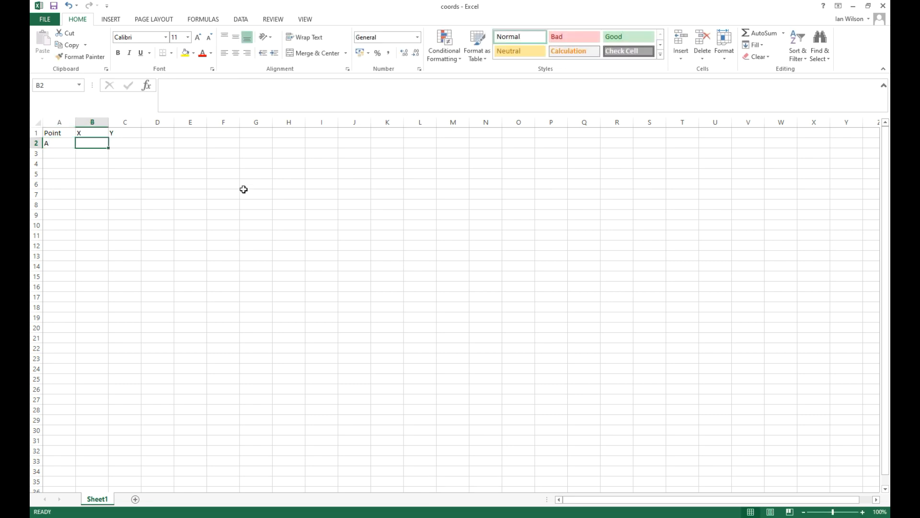
type("15")
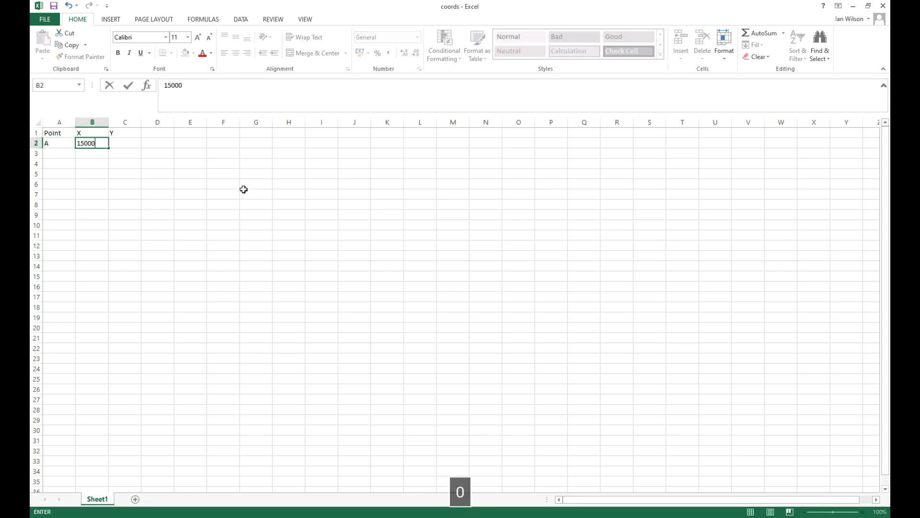
type("000")
left_click(133, 143)
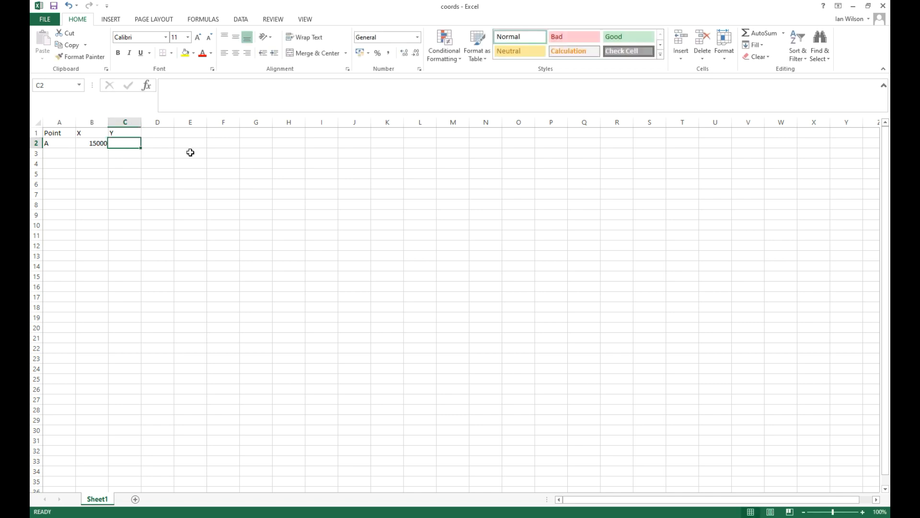
type("-292")
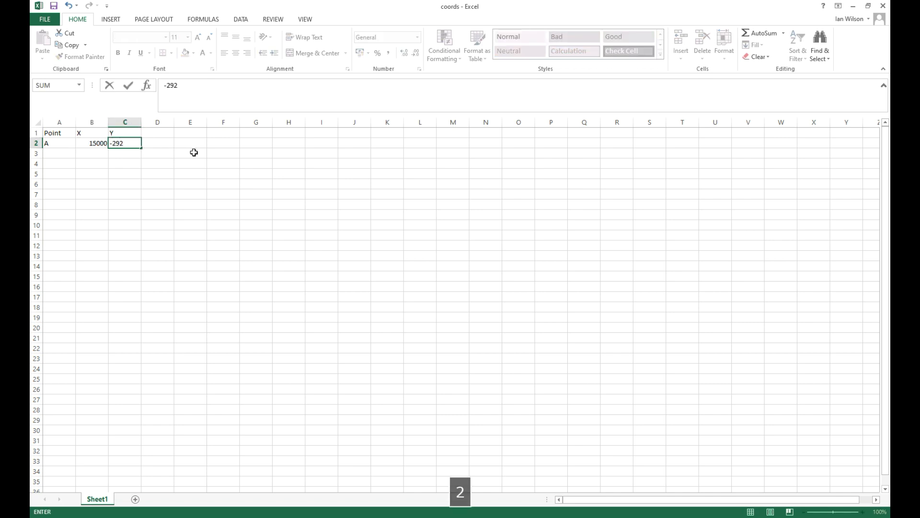
type("0000")
key("Return")
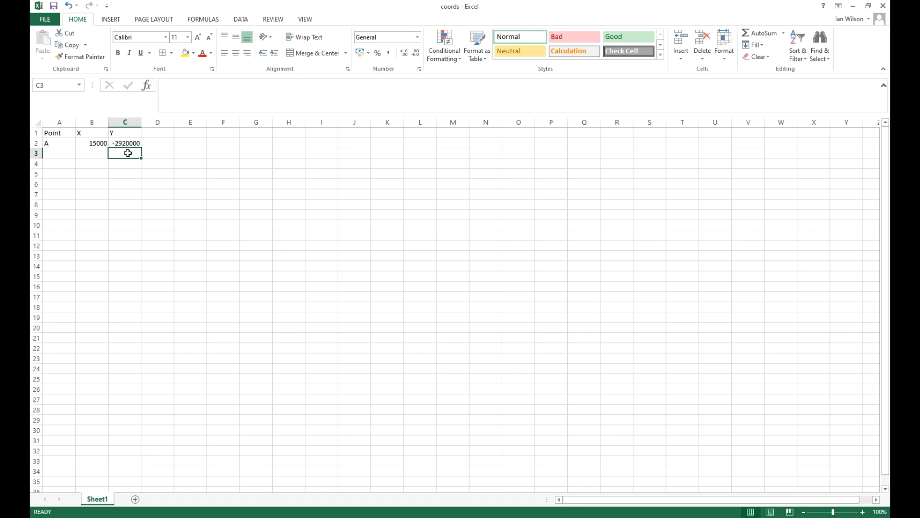
- Enter the Y coordinate -2921000 and the X coordinate 15000 in row 3
type("-")
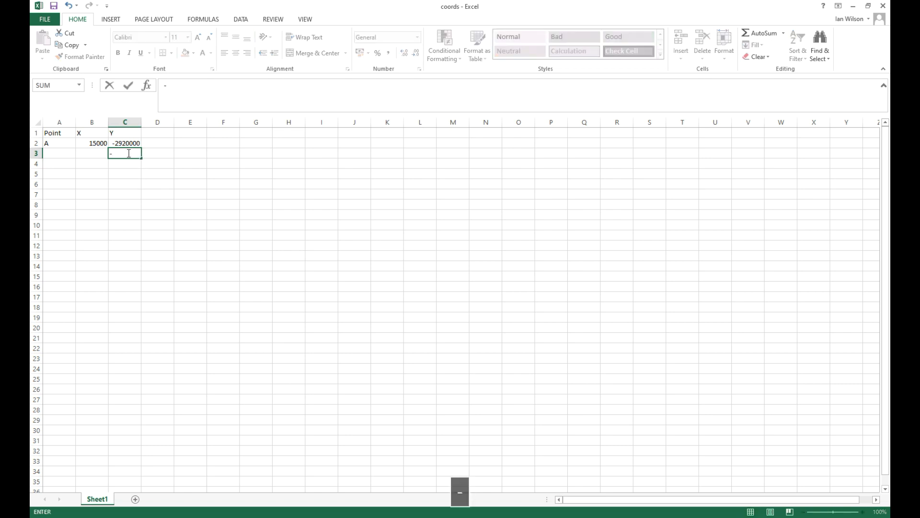
type("292")
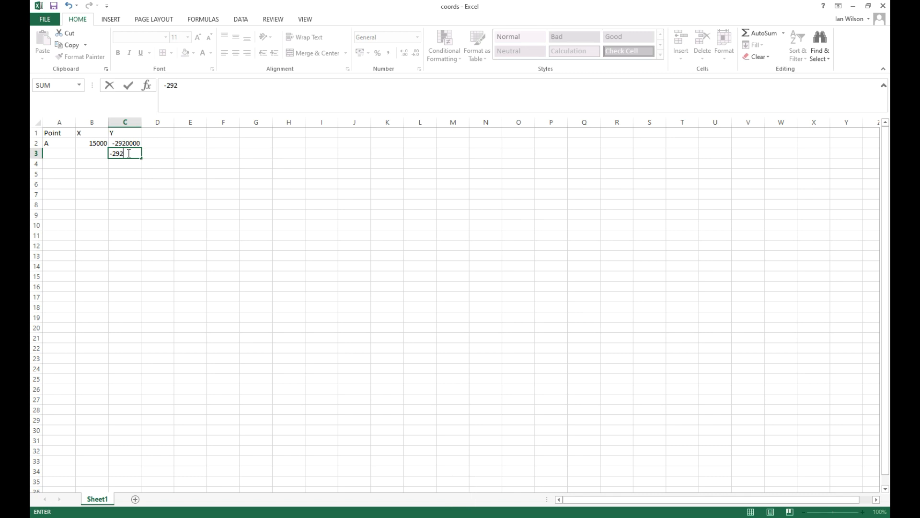
type("1000")
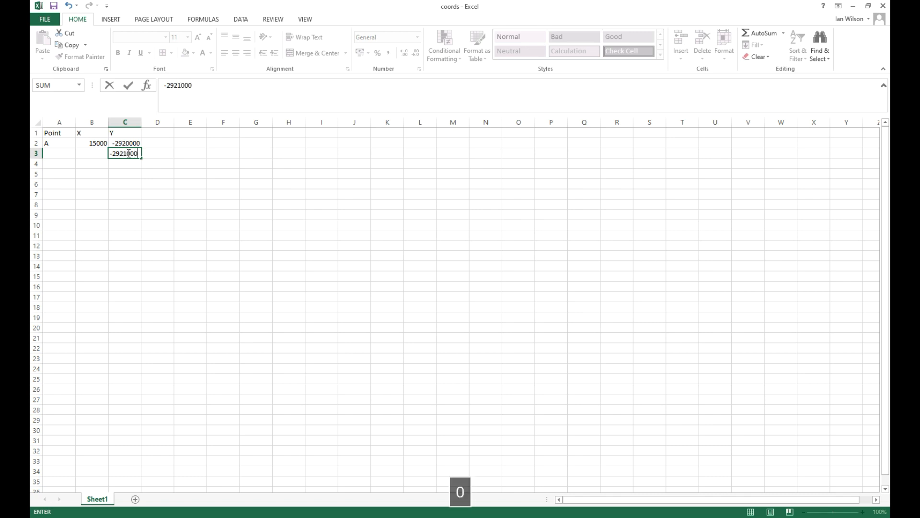
key("Return")
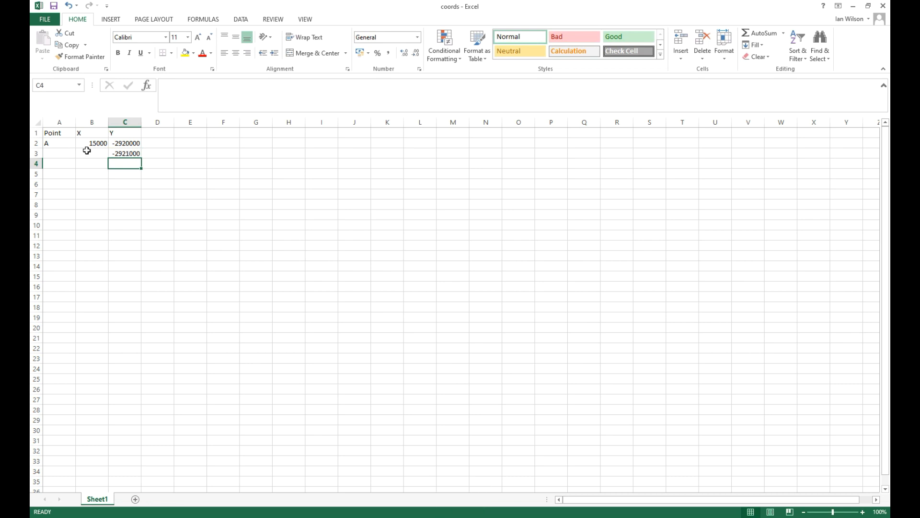
left_click(87, 150)
type("15000")
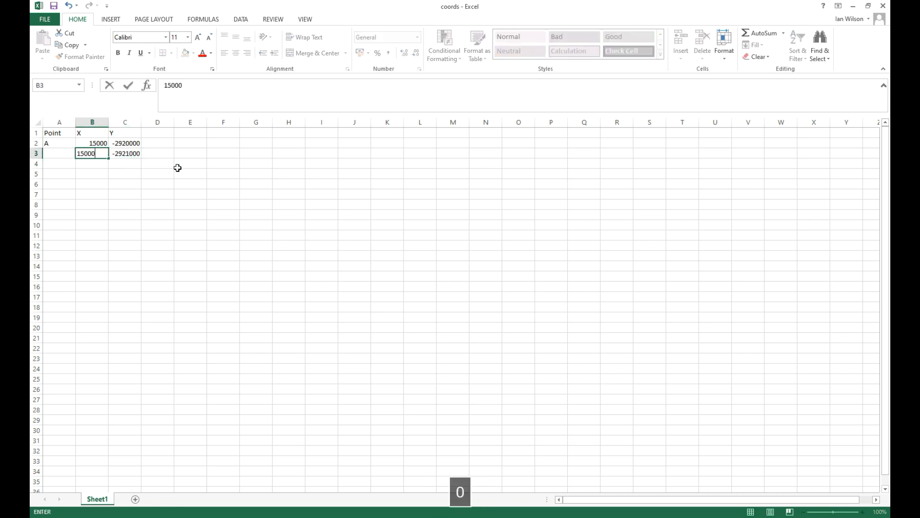
key("Return")
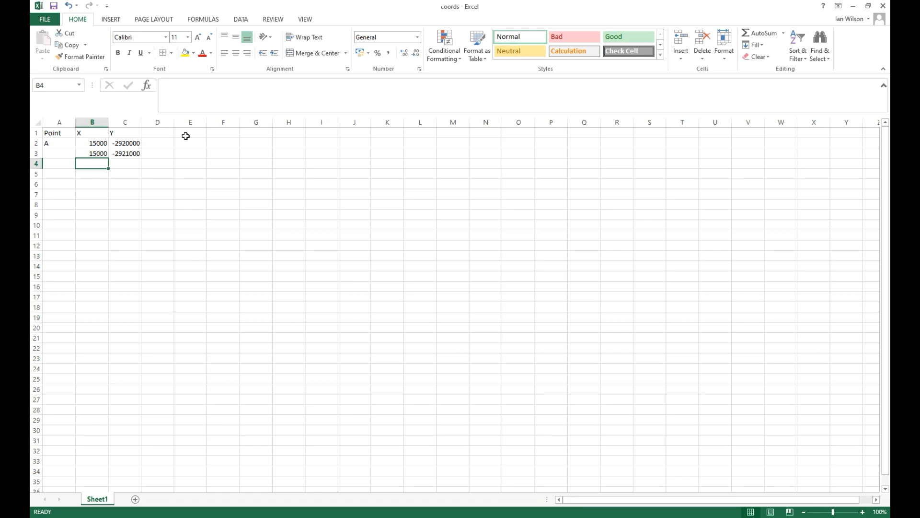
- Label the points in cells A3 to A5 as B, C and D
left_click(55, 156)
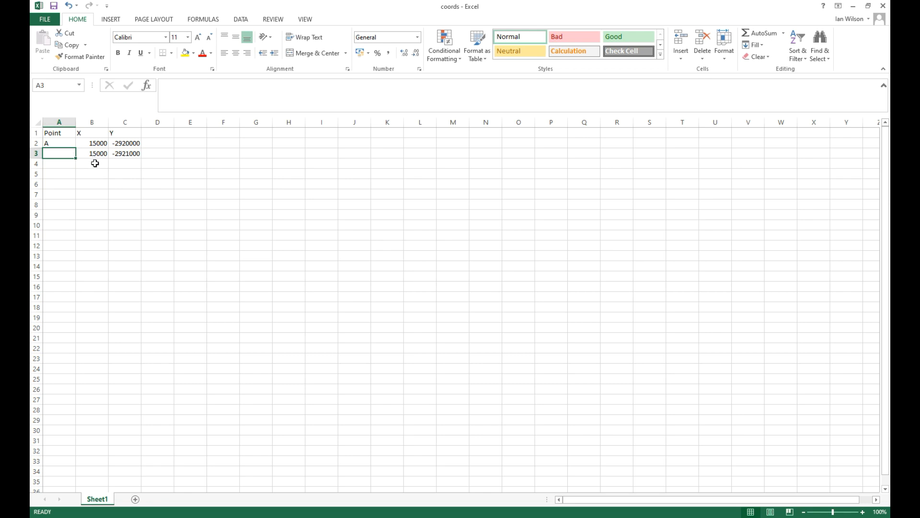
type("B")
key("Return")
type("C")
key("Return")
type("D")
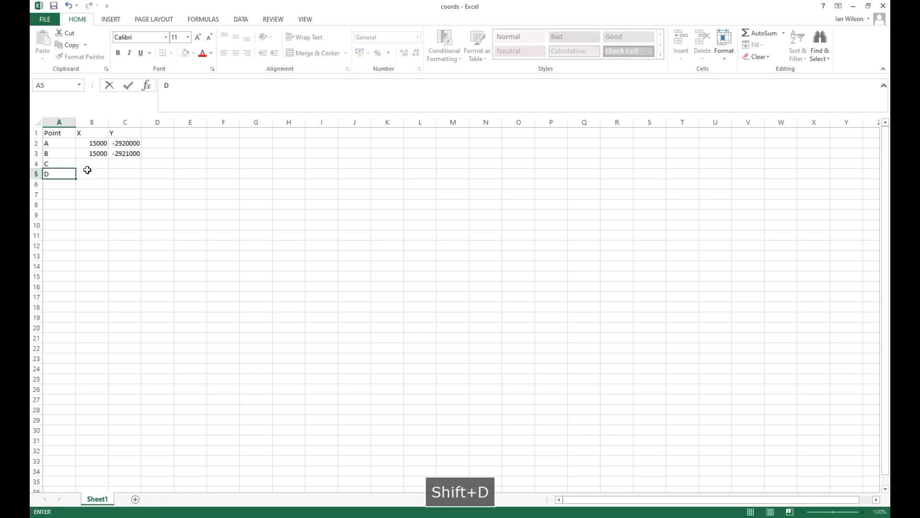
- Copy the X coordinate 15000 from B3 to points C and D, and enter 16000 in B6
left_click(91, 152)
key("ctrl+c")
left_click_drag(87, 163, 88, 169)
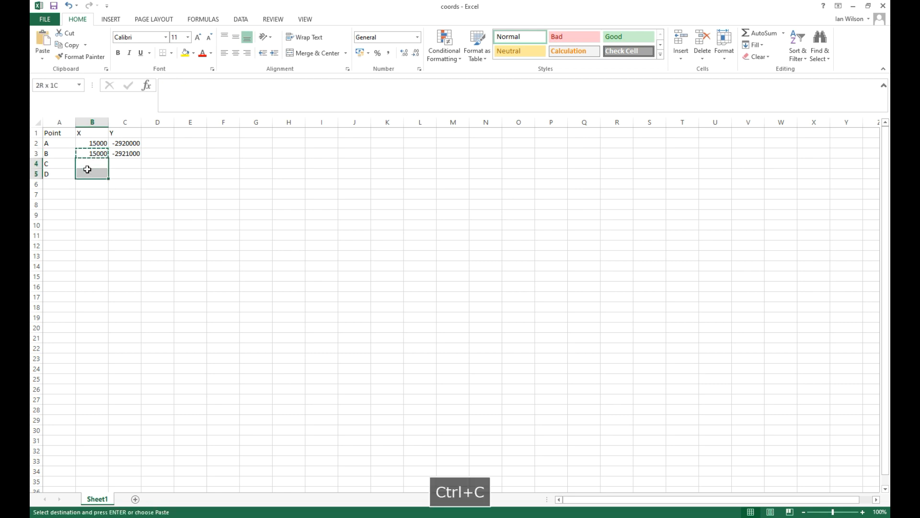
key("ctrl+v")
key("Down")
key("Down")
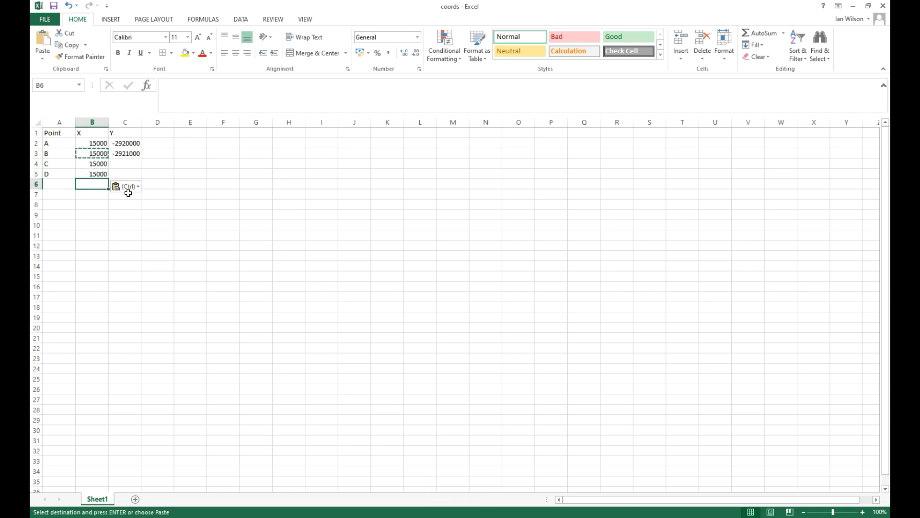
type("16000")
key("Return")
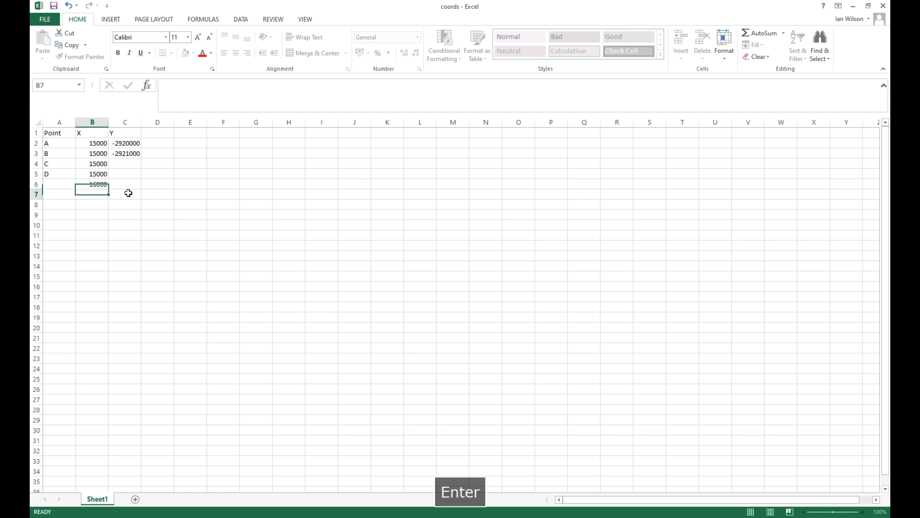
- Extend the Y coordinate series down to C5, giving -2922000 for point C and -2923000 for point D
left_click_drag(130, 141, 142, 178)
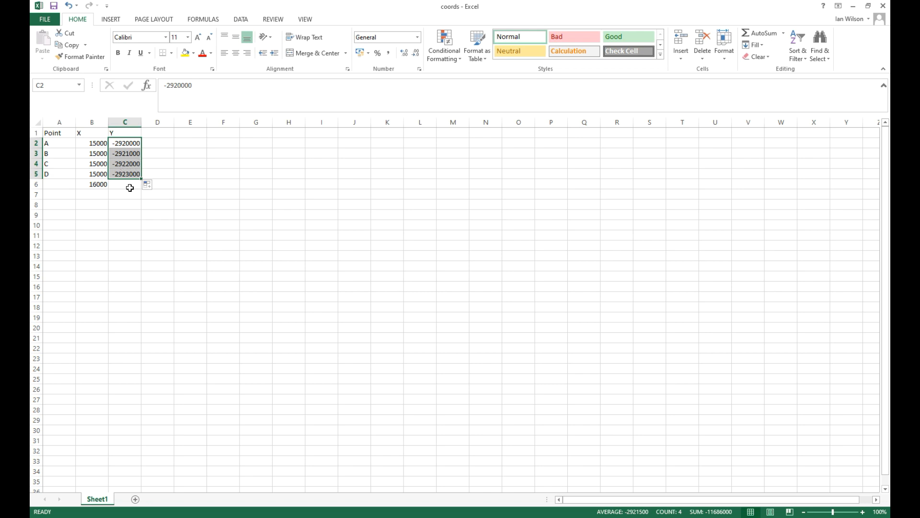
left_click(181, 190)
left_click(124, 143)
left_click(223, 174)
- Copy the four Y coordinates in C2:C5 and paste them three times below, starting at C6, C10 and C14
left_click_drag(126, 144, 123, 173)
key("ctrl+c")
left_click(126, 184)
key("ctrl+v")
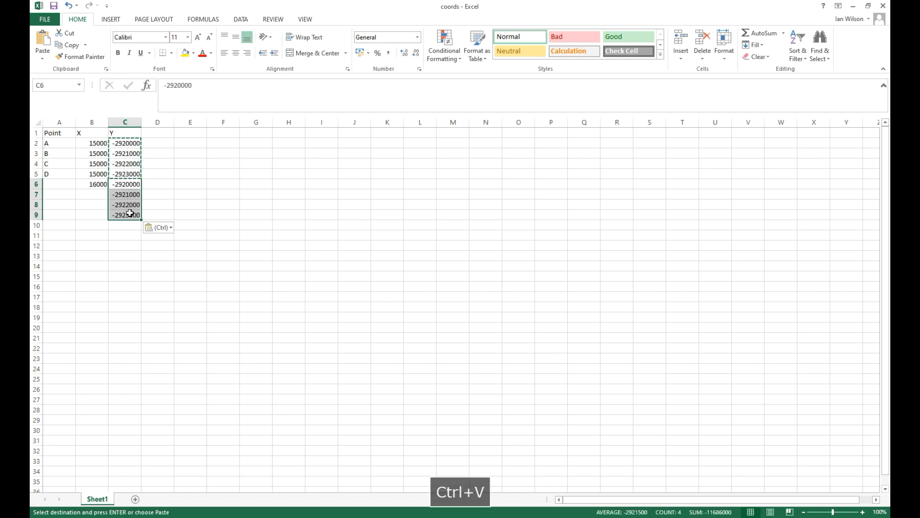
left_click(124, 225)
key("ctrl+v")
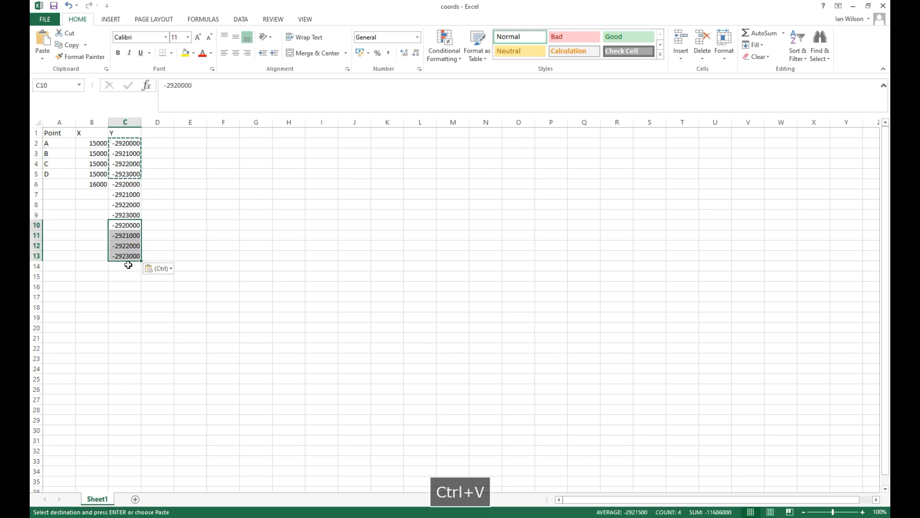
left_click(128, 265)
key("ctrl+v")
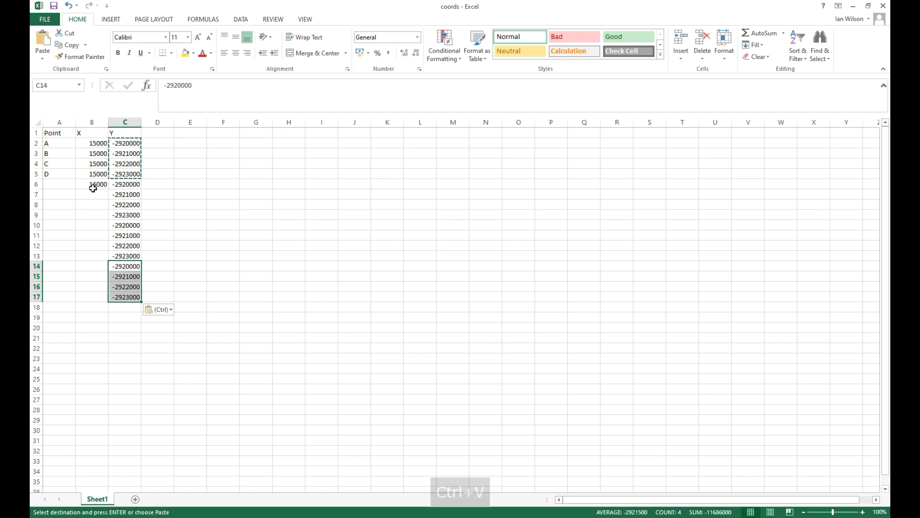
- Copy the X coordinate 16000 from B6 into cells B7 to B9
left_click(93, 188)
key("ctrl+c")
left_click(95, 196)
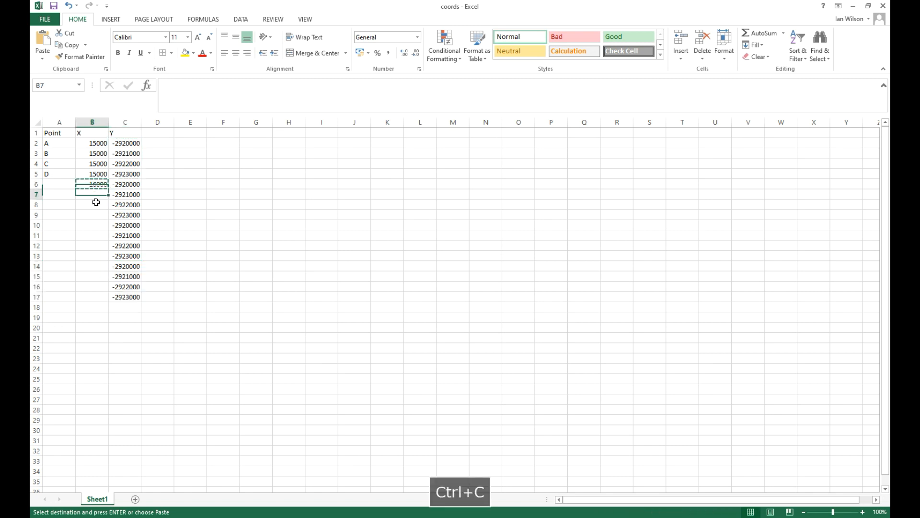
left_click_drag(96, 202, 93, 211)
key("ctrl+v")
- Enter the X coordinate 17000 in B10 and copy it into cells B11 to B13
left_click(89, 229)
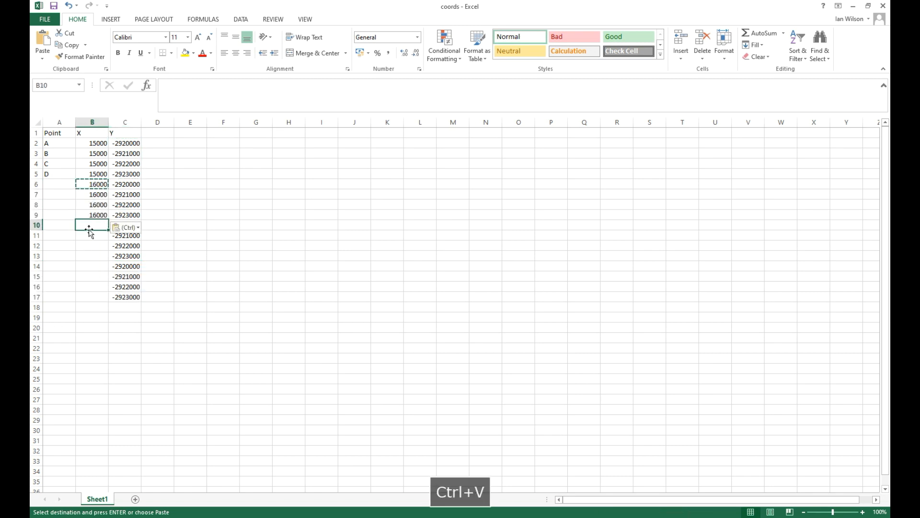
type("17")
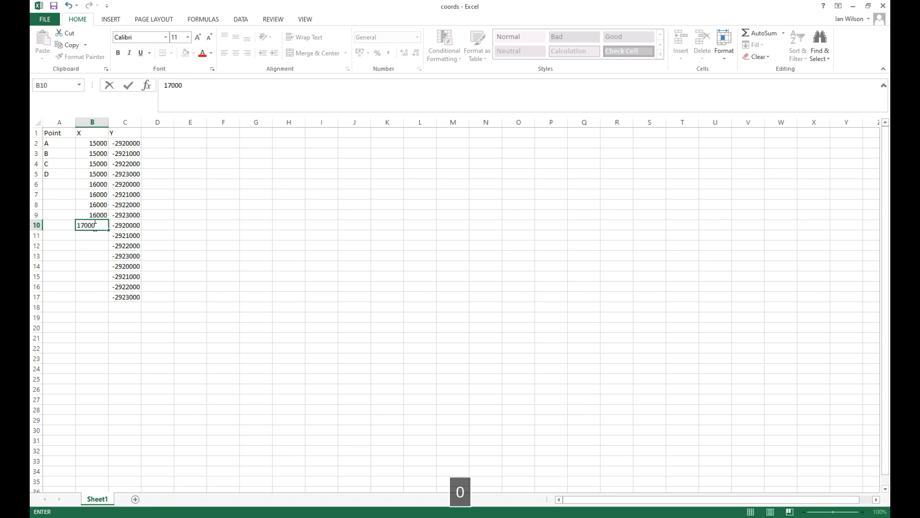
type("000")
key("Return")
left_click(93, 226)
key("ctrl+c")
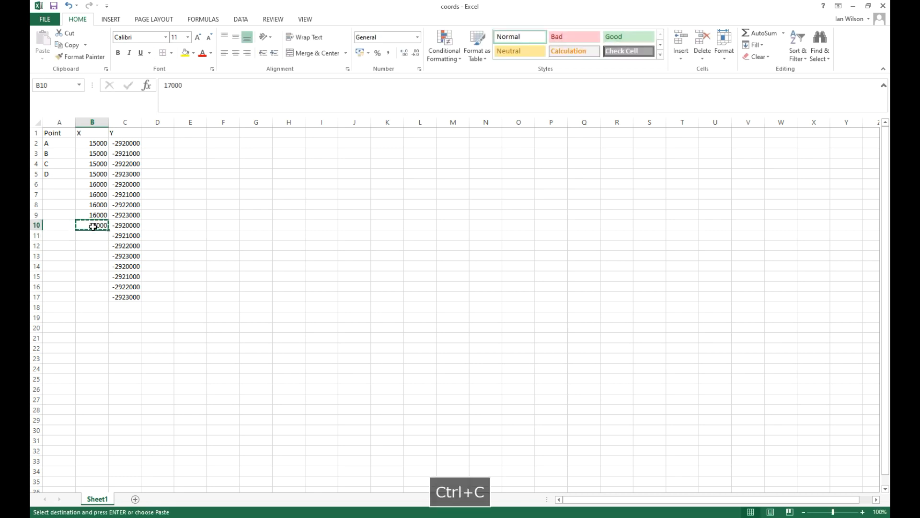
left_click_drag(94, 237, 94, 254)
key("ctrl+v")
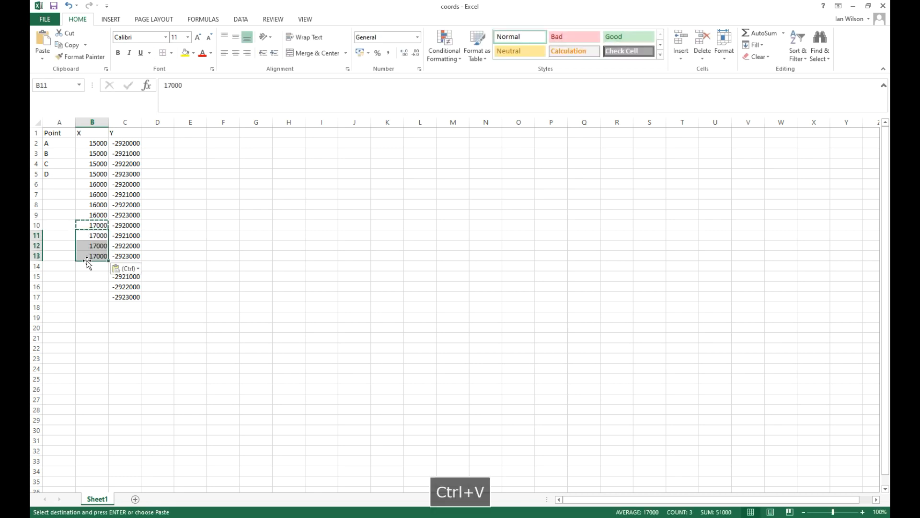
- Enter the X coordinate 18000 in B14 and copy it into cells B15 to B17
left_click(89, 265)
type("18000")
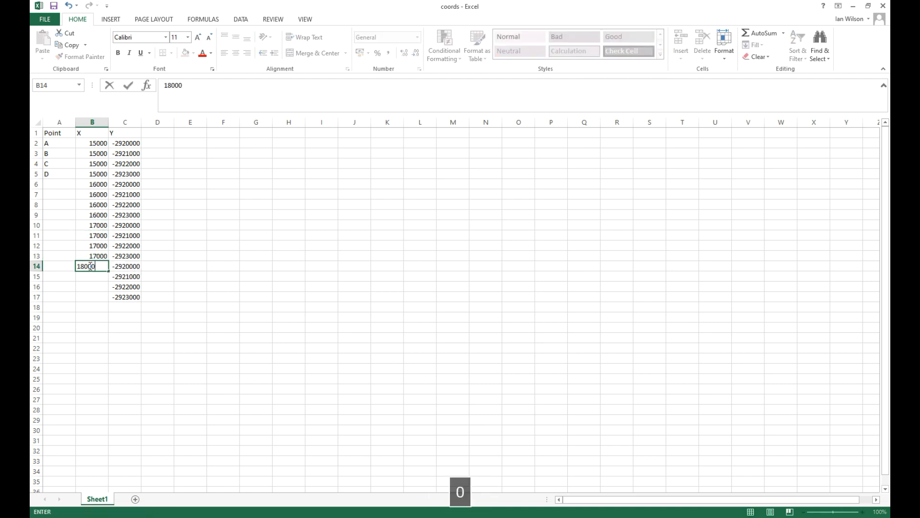
key("Return")
left_click(90, 266)
key("ctrl+c")
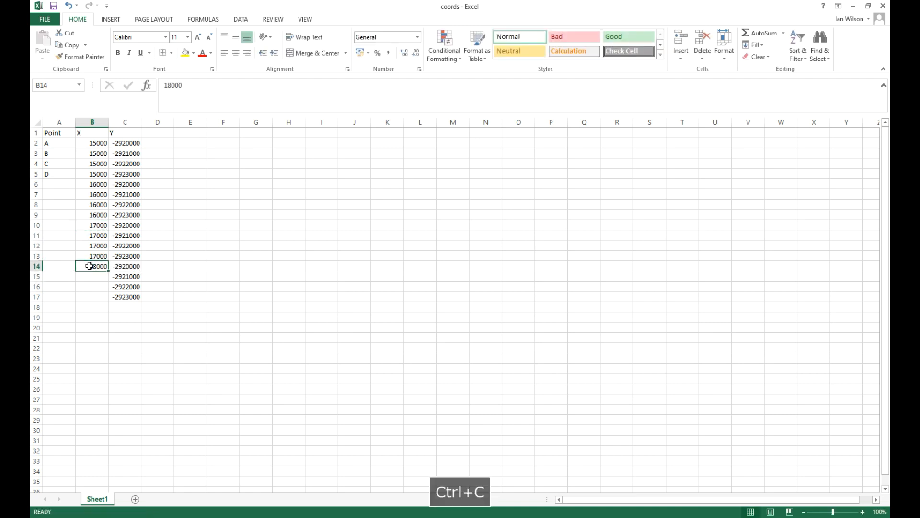
left_click_drag(83, 277, 83, 299)
key("ctrl+v")
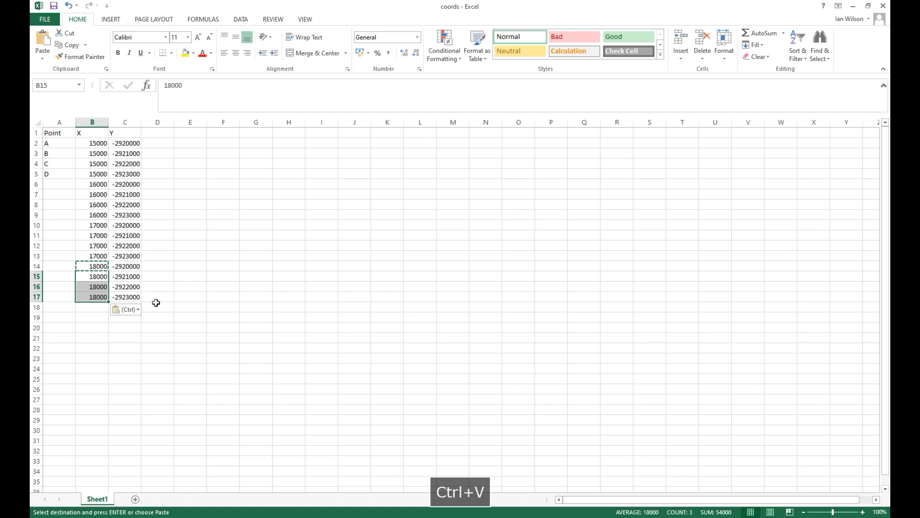
- Label the remaining points in cells A6 to A17 with the capital letters E through P
left_click(67, 185)
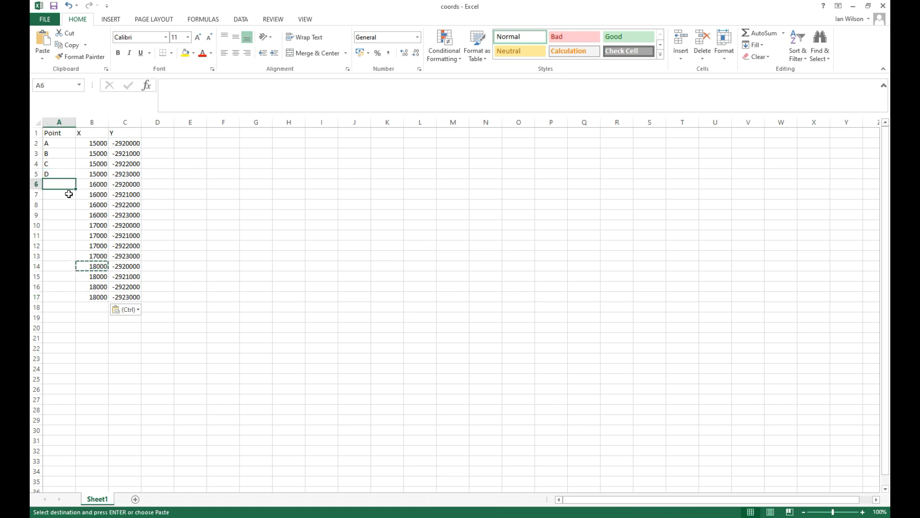
key("Caps_Lock")
type("E")
key("Down")
type("F")
key("Down")
type("G")
key("Down")
type("H")
key("Down")
type("I")
key("Down")
type("J")
key("Down")
type("K")
key("Down")
type("L")
key("Down")
type("M")
key("Down")
type("N")
key("Down")
type("O")
key("Down")
type("P")
key("Down")
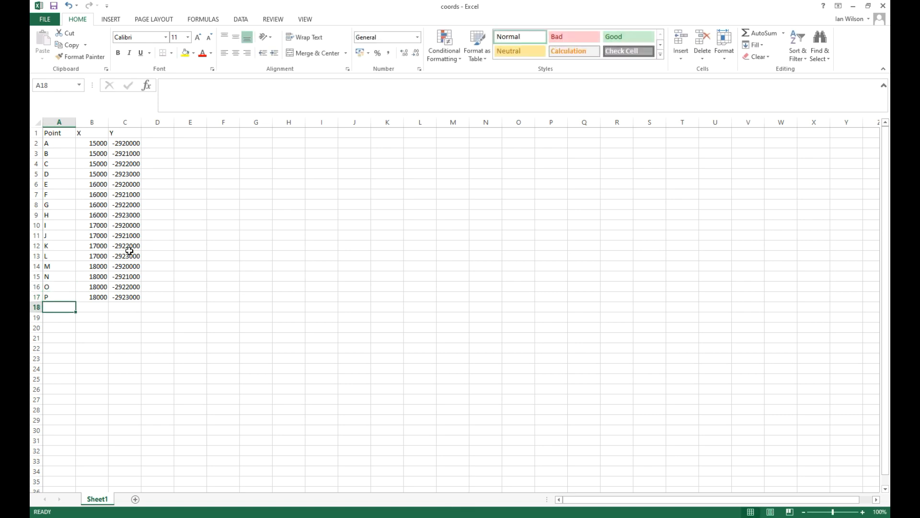
- Save the workbook, and save a CSV (Comma delimited) copy named coords in the Ezulwini tables folder, keeping that format
left_click(62, 185)
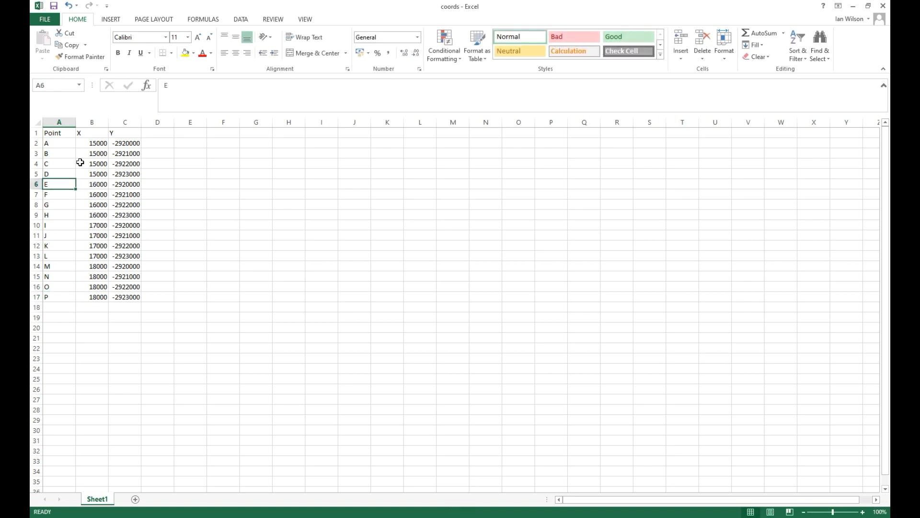
left_click(53, 6)
left_click(44, 19)
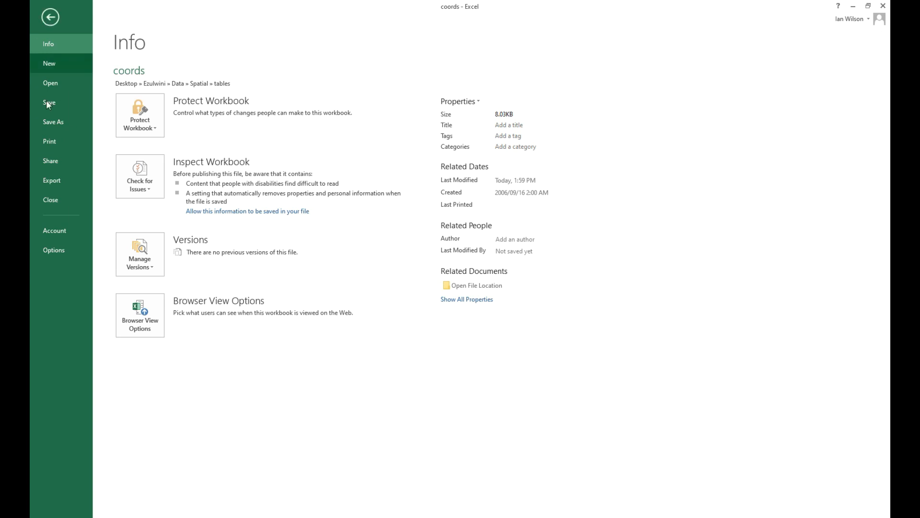
left_click(59, 120)
left_click(284, 309)
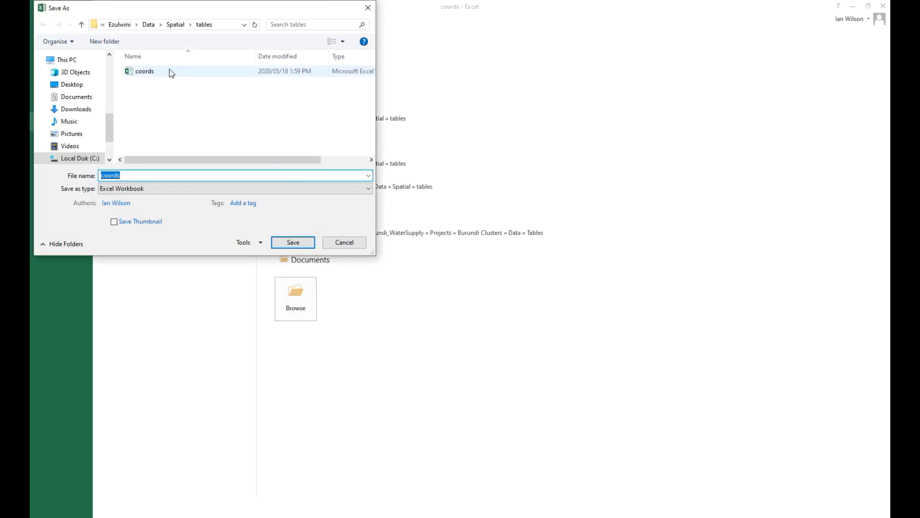
left_click(171, 190)
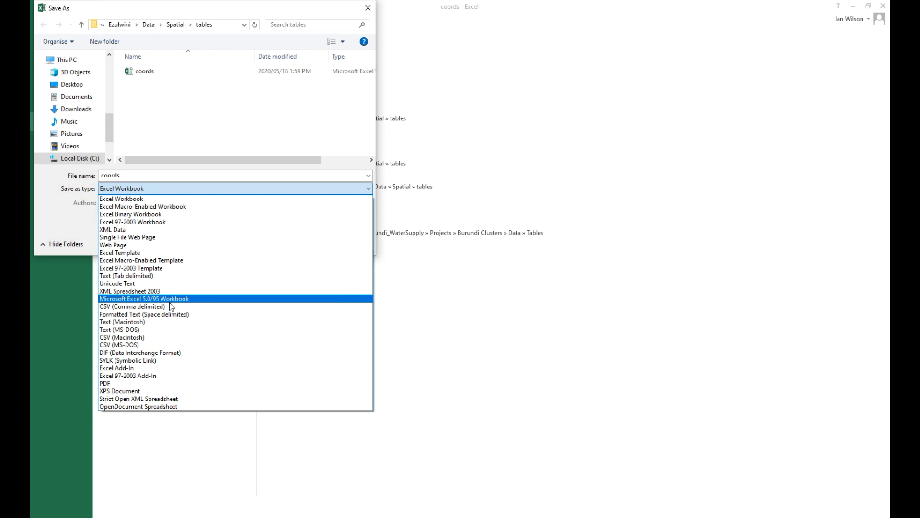
left_click(164, 307)
left_click(180, 191)
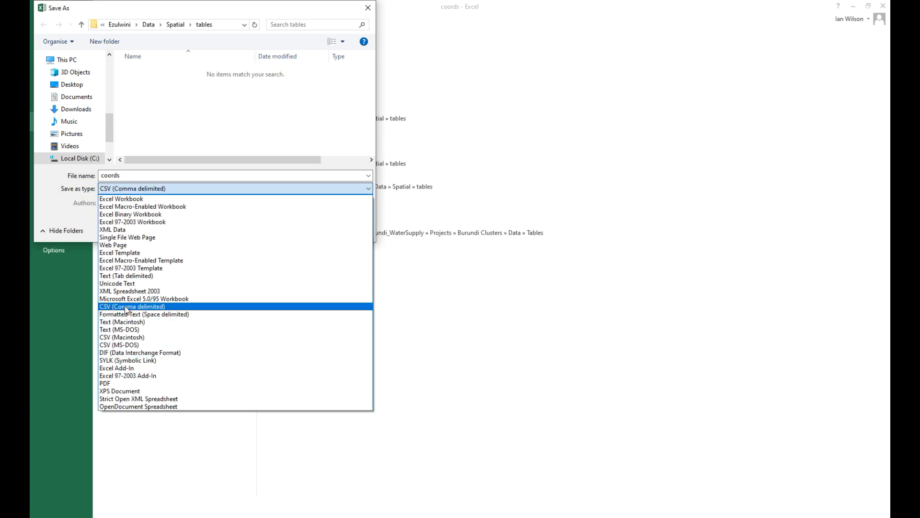
left_click(191, 307)
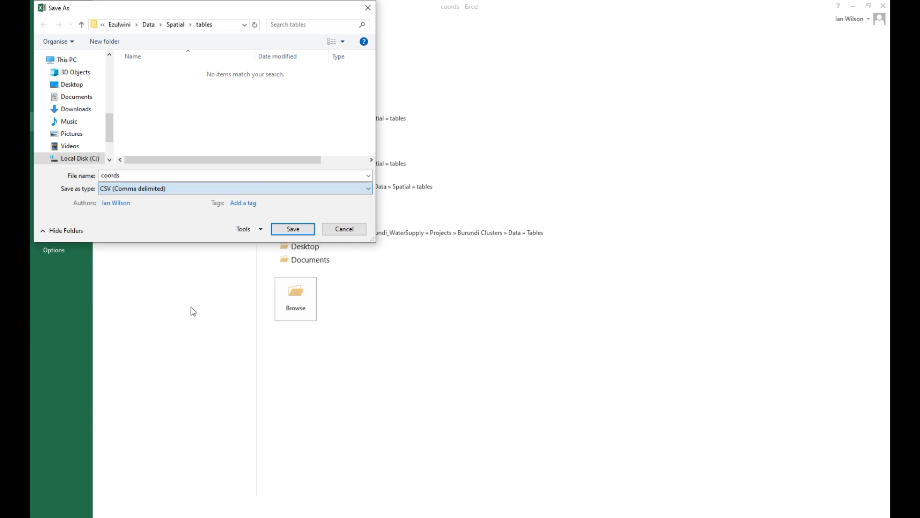
left_click(306, 233)
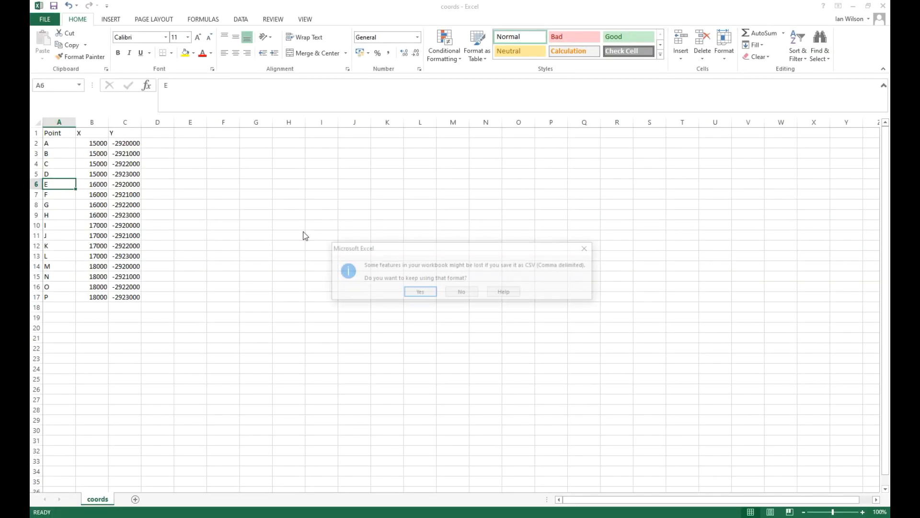
left_click(419, 291)
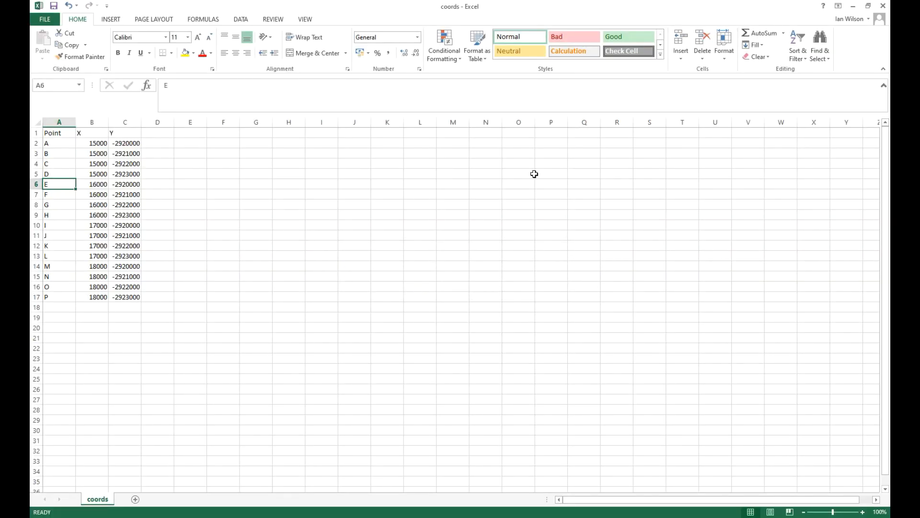
- Close coords.csv in Excel without saving again and switch to the QGIS project
left_click(883, 6)
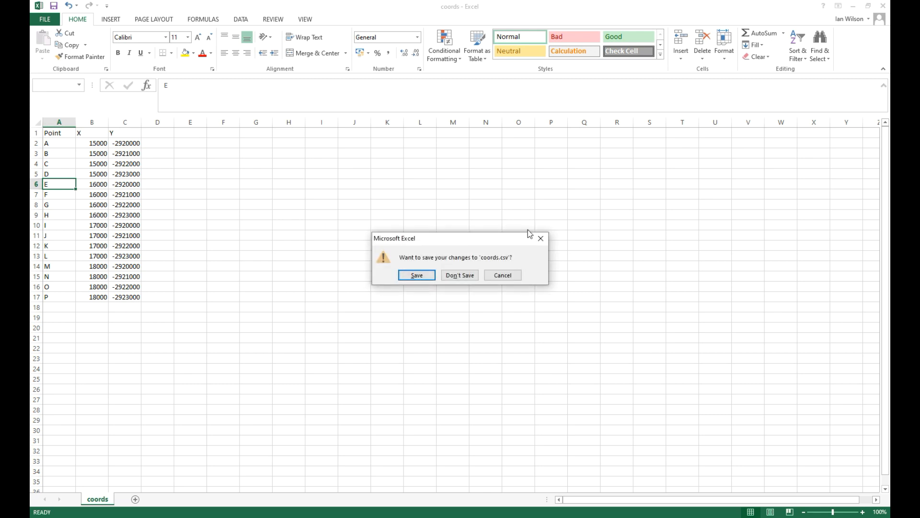
left_click(468, 279)
left_click(787, 106)
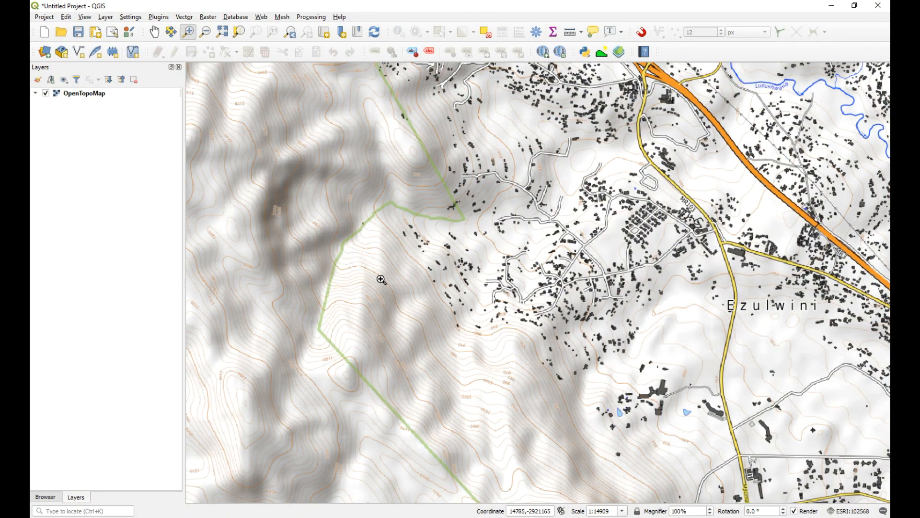
- Open the delimited text import in the Data Source Manager and browse for its input file
left_click(45, 53)
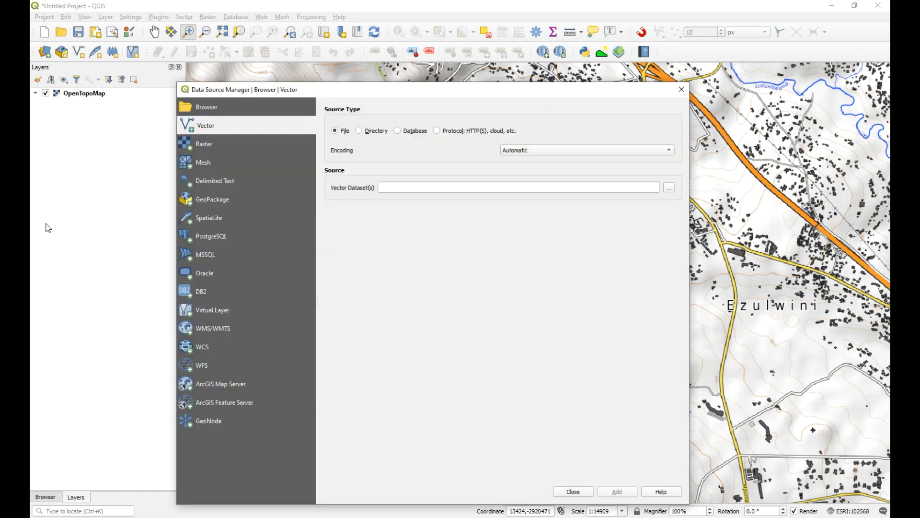
left_click(217, 184)
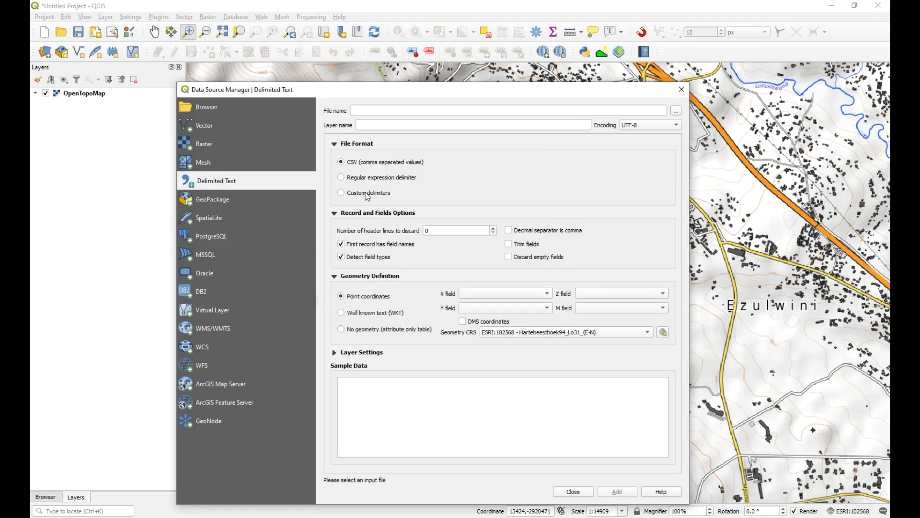
left_click(677, 111)
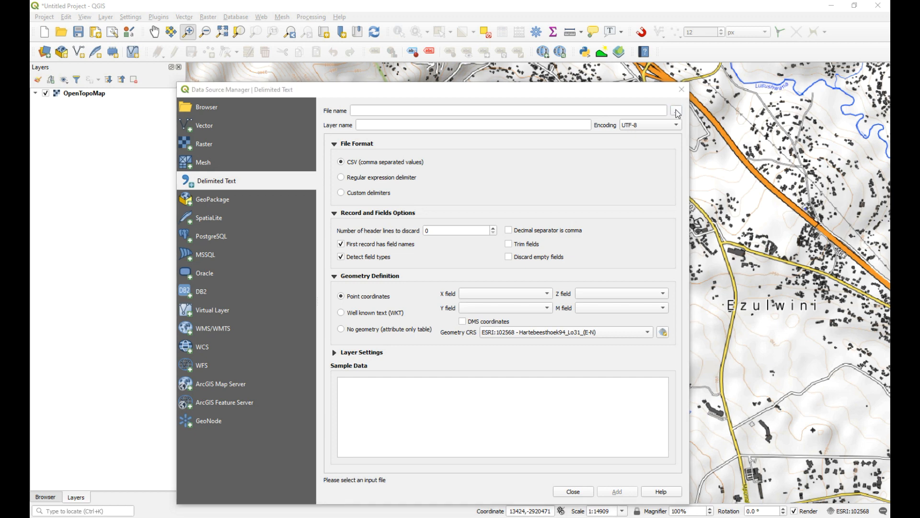
- Choose coords.csv from Desktop > Ezulwini > Data > Spatial > tables, and add it to the map as a point layer
double_click(372, 194)
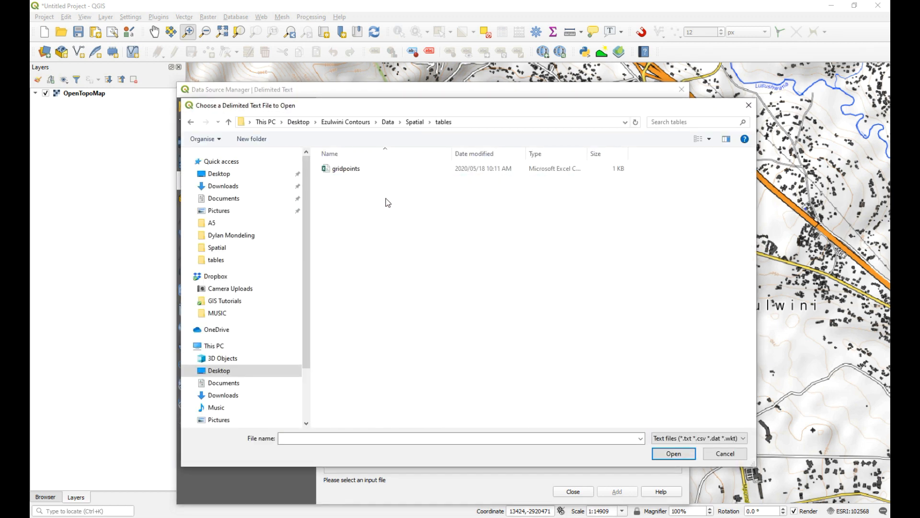
left_click(366, 168)
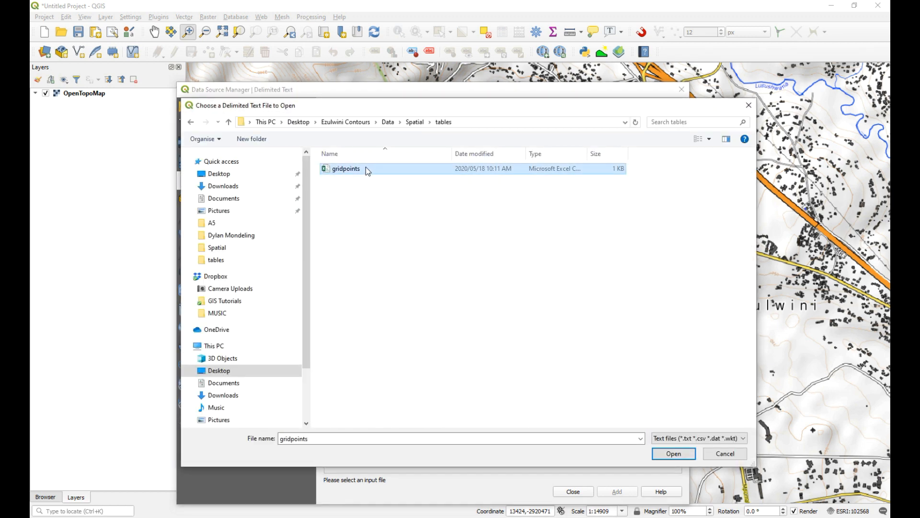
left_click(293, 122)
left_click(372, 191)
double_click(372, 192)
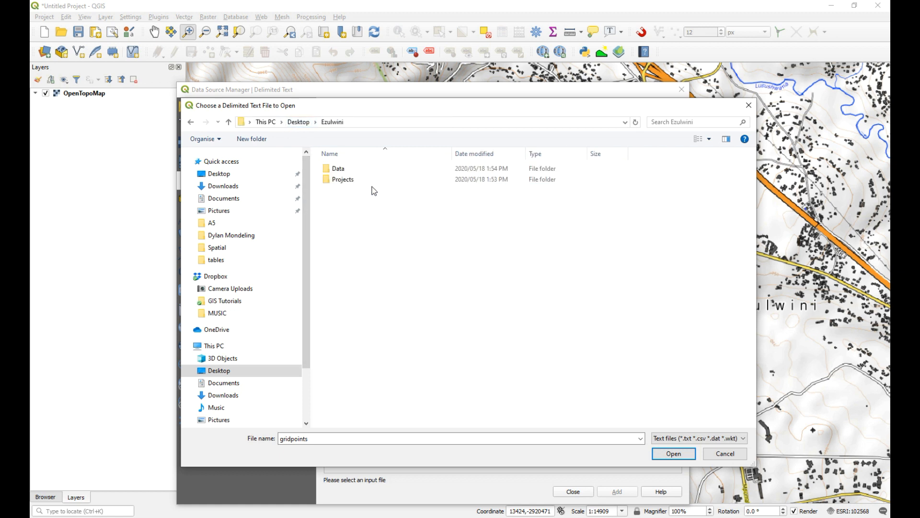
double_click(350, 168)
double_click(350, 168)
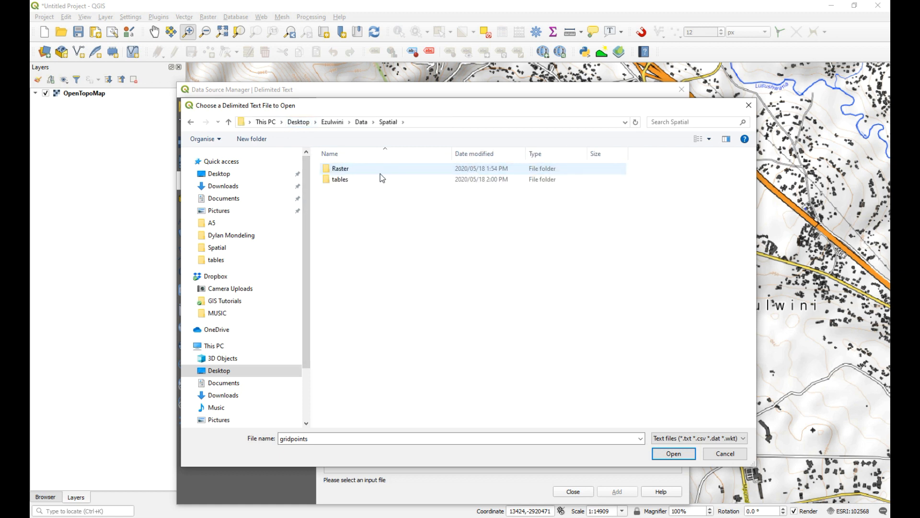
double_click(349, 180)
left_click(363, 173)
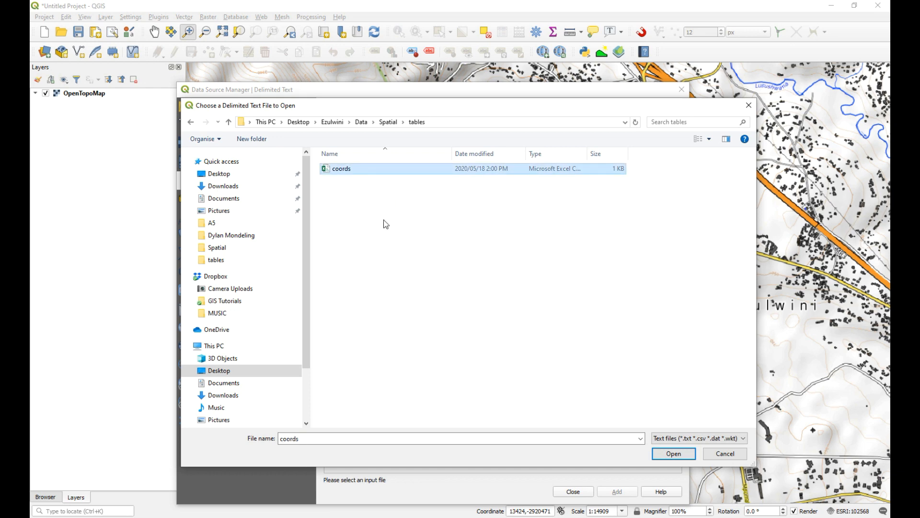
left_click(684, 455)
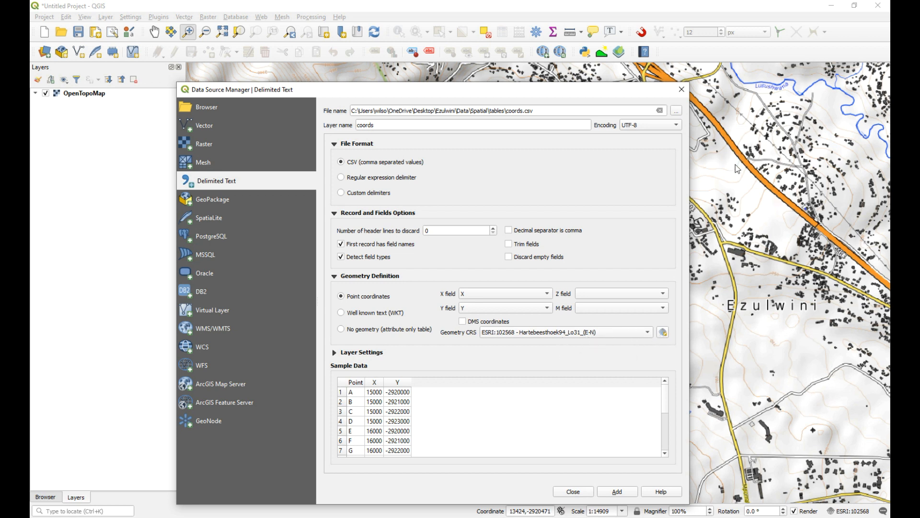
left_click(618, 492)
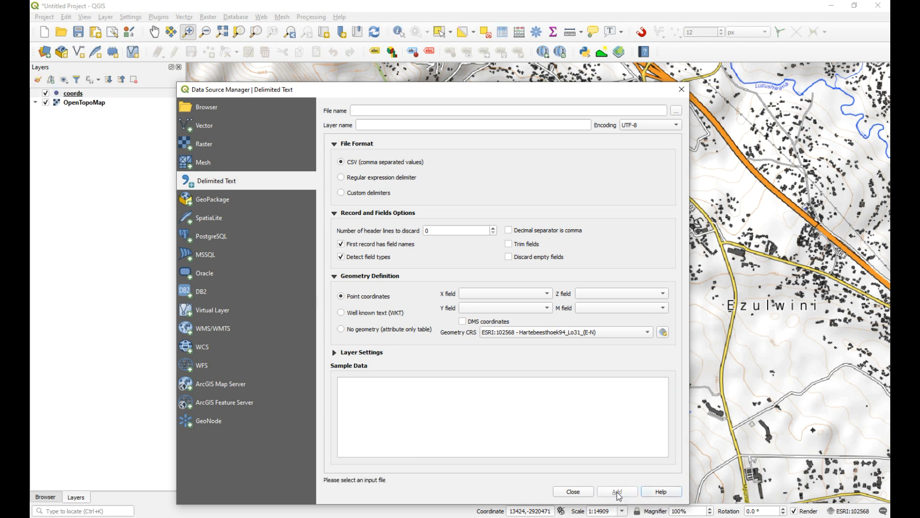
left_click(572, 492)
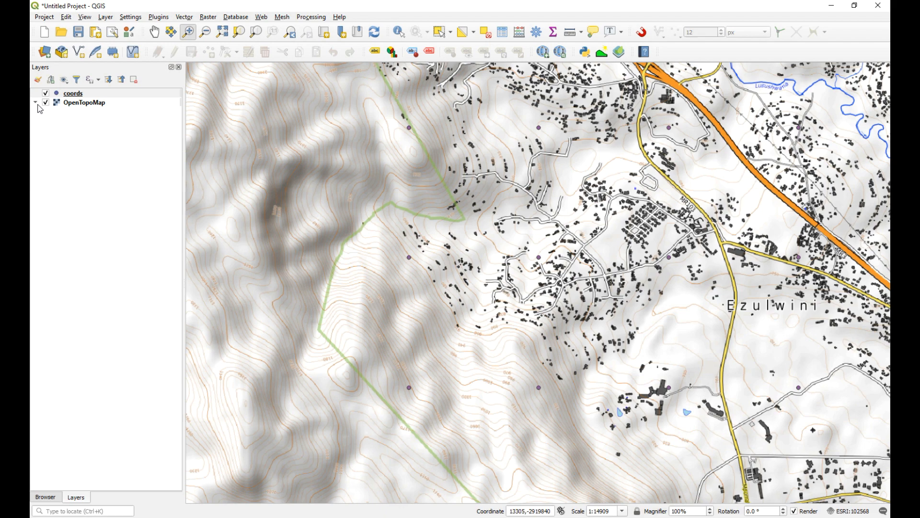
- Hide the OpenTopoMap layer and zoom the map to the coords layer
left_click(46, 104)
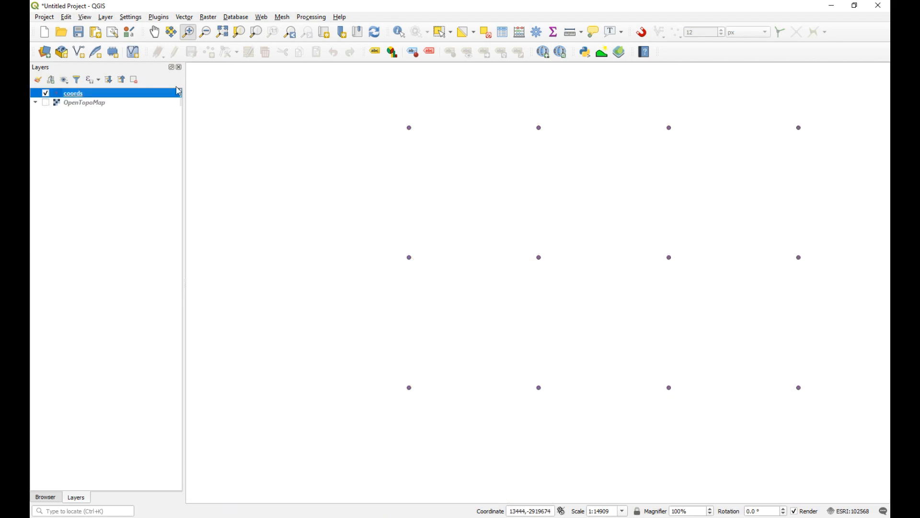
right_click(106, 93)
left_click(152, 98)
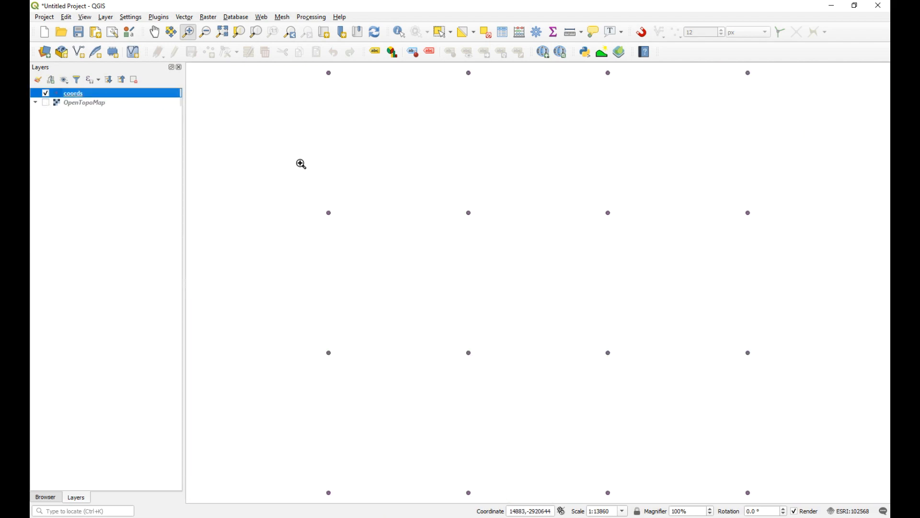
- Set the map scale to 1:15000
triple_click(615, 512)
type("15000")
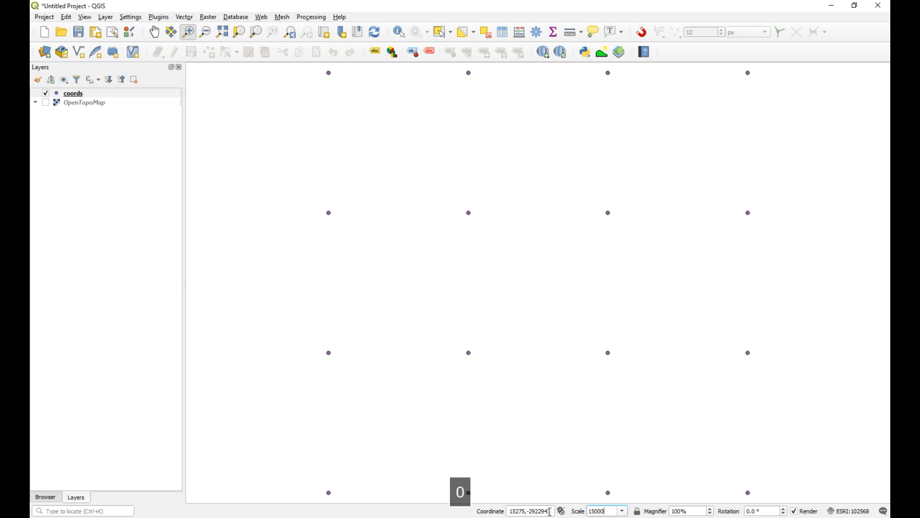
key("Return")
- Set the map scale to 1:25000
triple_click(612, 511)
type("25000")
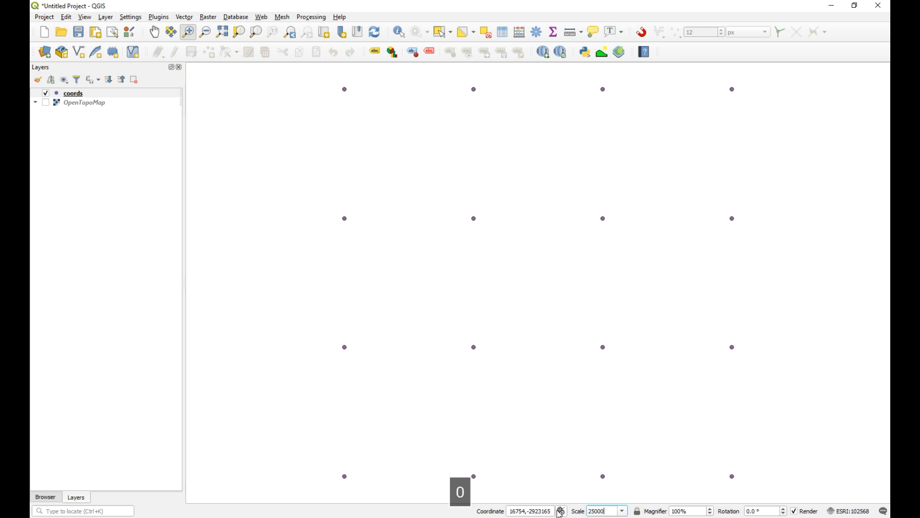
key("Return")
- Set the map scale to 1:20000 and show the OpenTopoMap layer again
triple_click(612, 511)
type("20000")
key("Return")
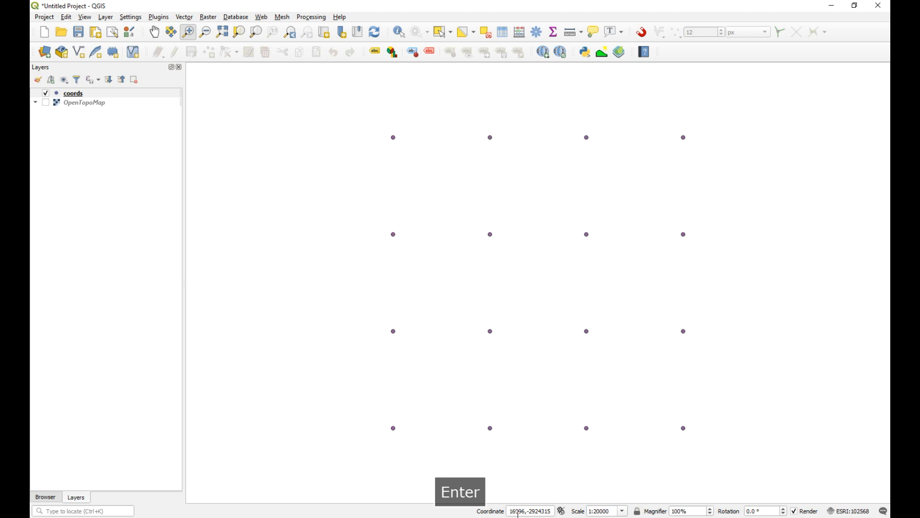
left_click(46, 103)
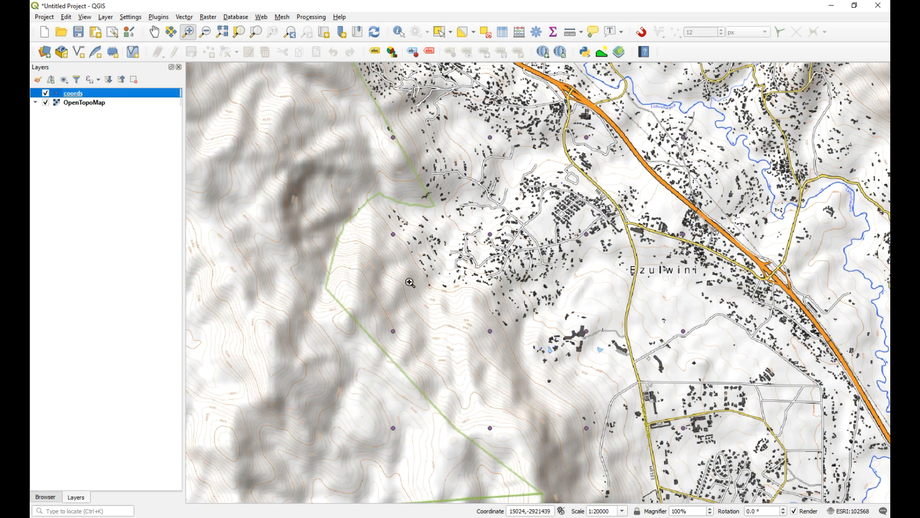
- Change the fill color of the coords layer's simple marker to bright cyan in its symbology properties
right_click(75, 96)
left_click(135, 280)
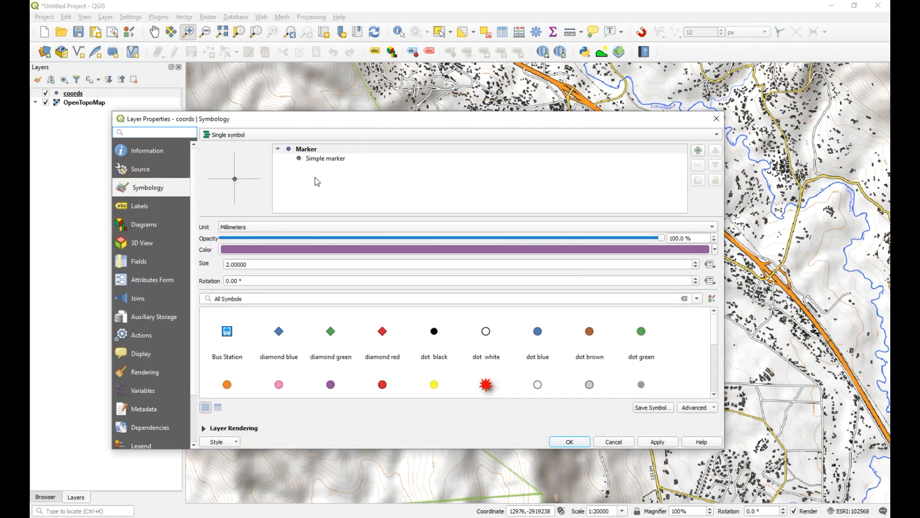
left_click(314, 160)
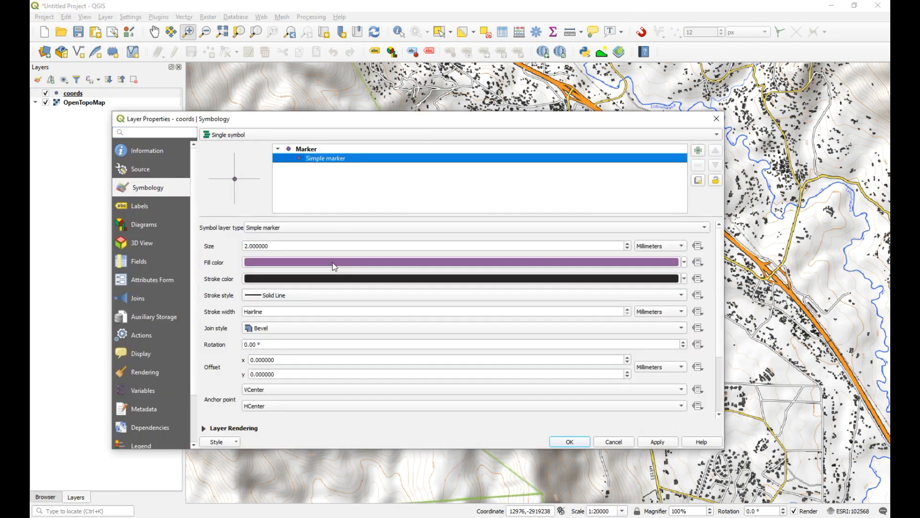
left_click(334, 263)
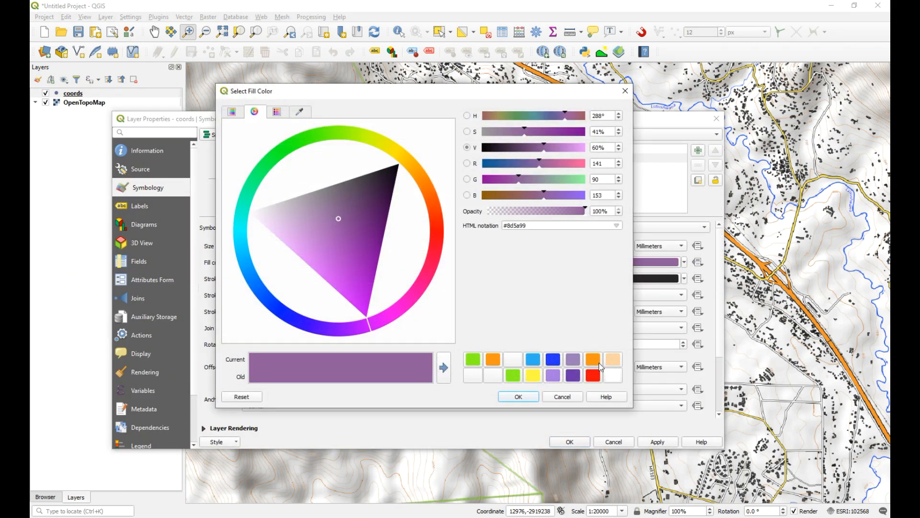
left_click(237, 233)
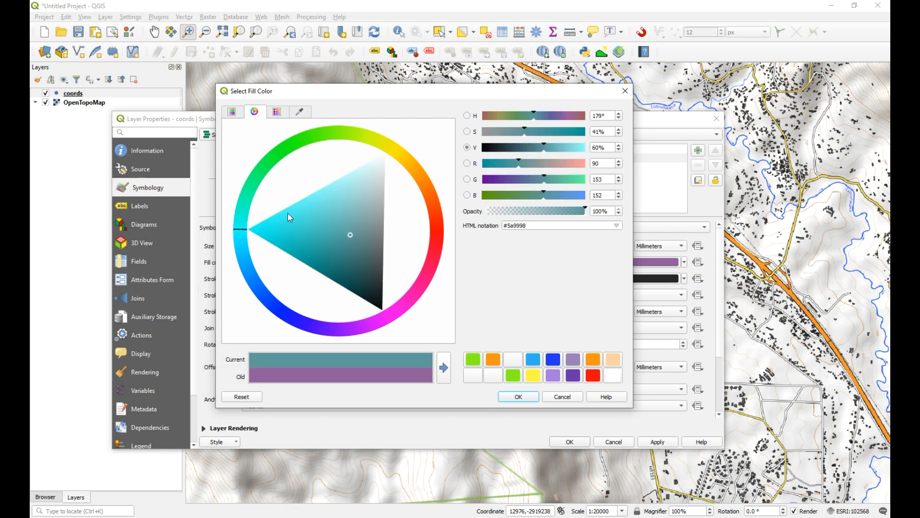
left_click(277, 234)
left_click(518, 397)
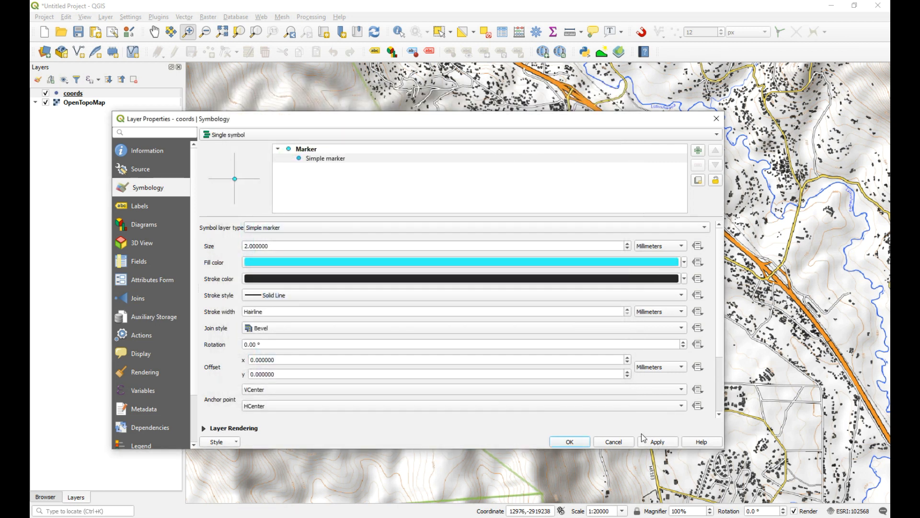
- Set the coords marker size to 3 millimeters and apply the symbology
double_click(262, 247)
type("3")
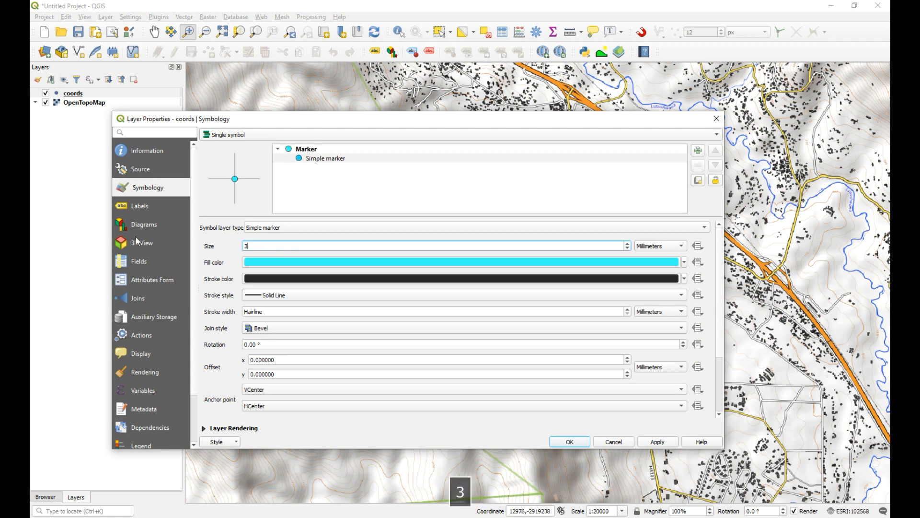
left_click(669, 443)
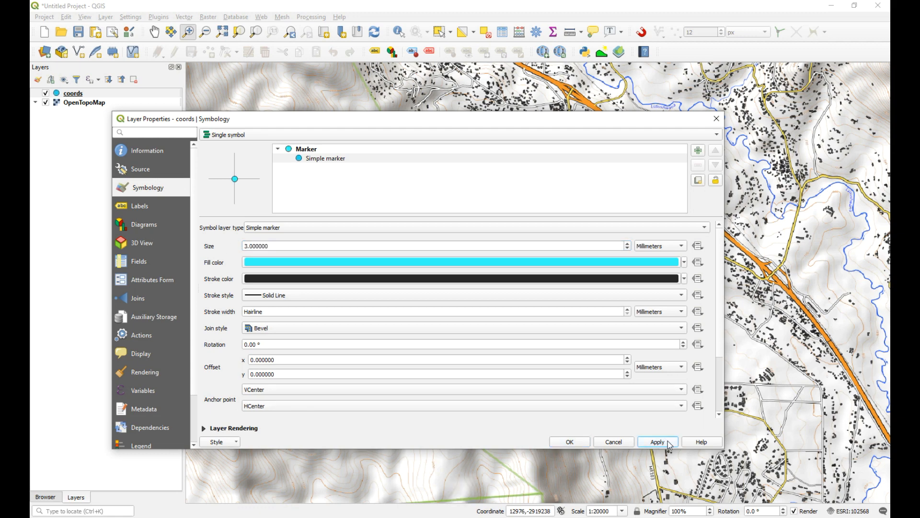
left_click(581, 445)
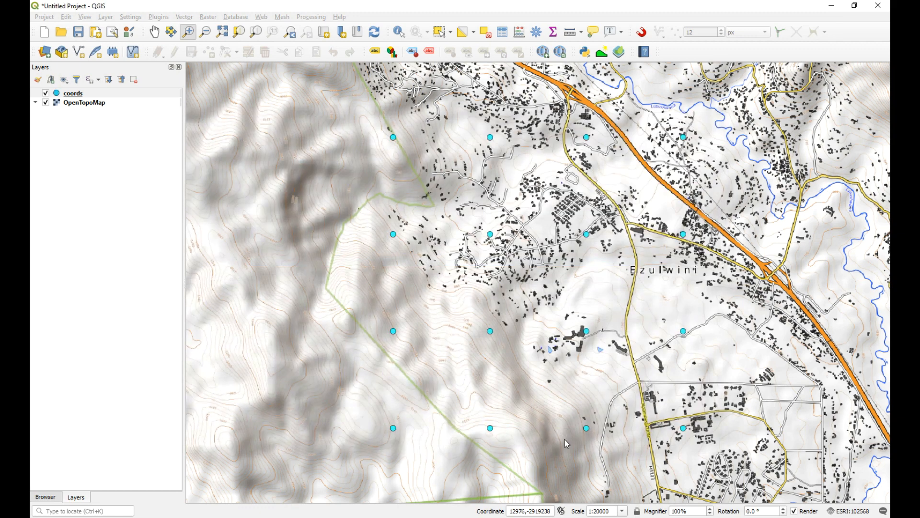
- Switch OpenTopoMap off and back on to view the coords points with and without the basemap
left_click(46, 103)
left_click(46, 102)
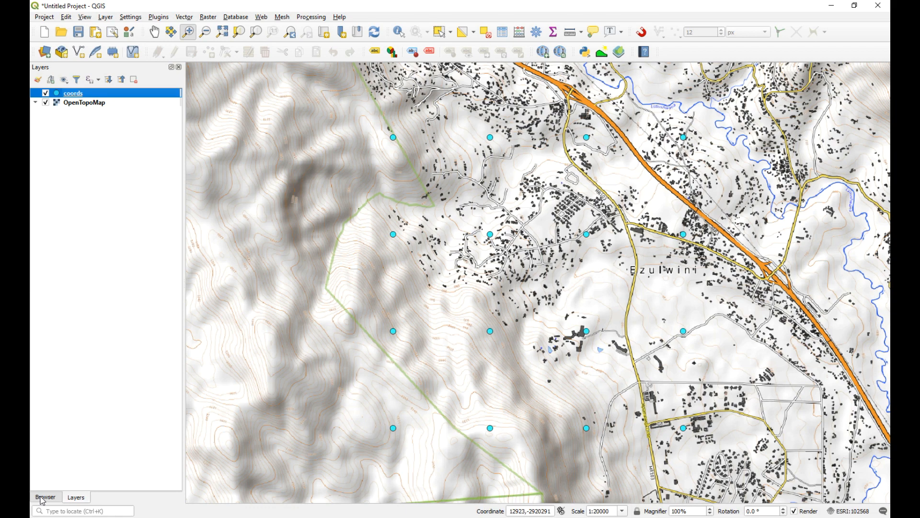
key("F5")
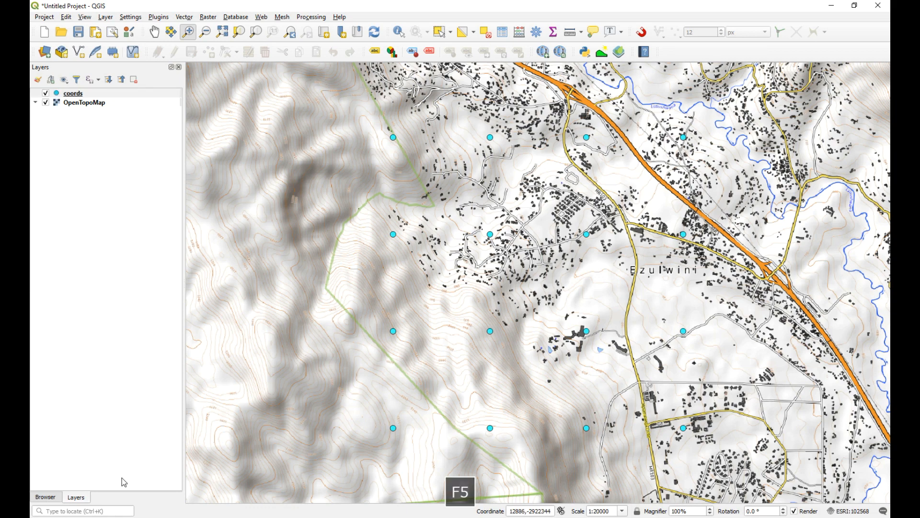
- Add the Ezulwini folder on the Desktop as a directory to the Browser favorites
left_click(47, 498)
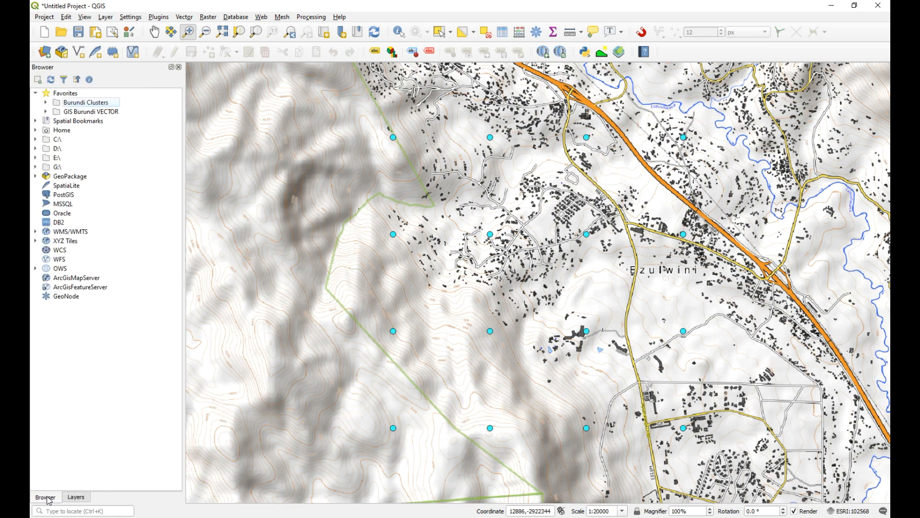
right_click(78, 93)
left_click(125, 99)
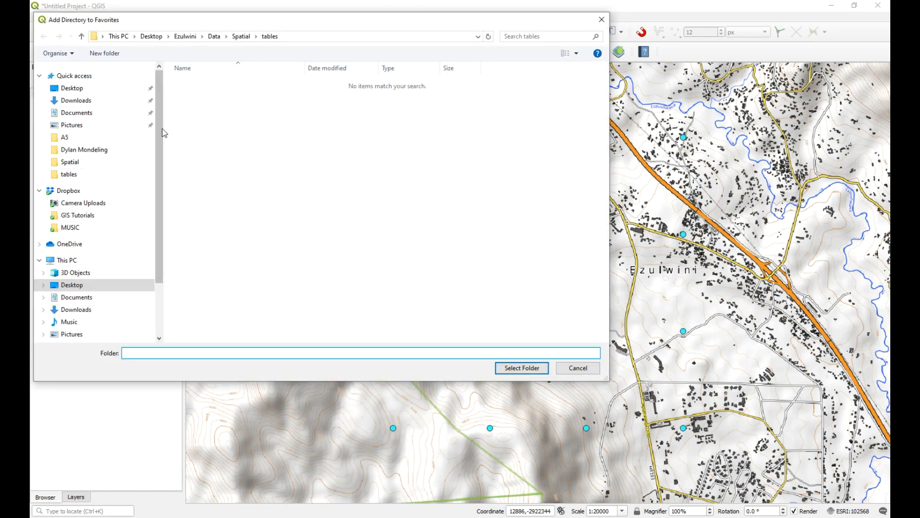
left_click(150, 38)
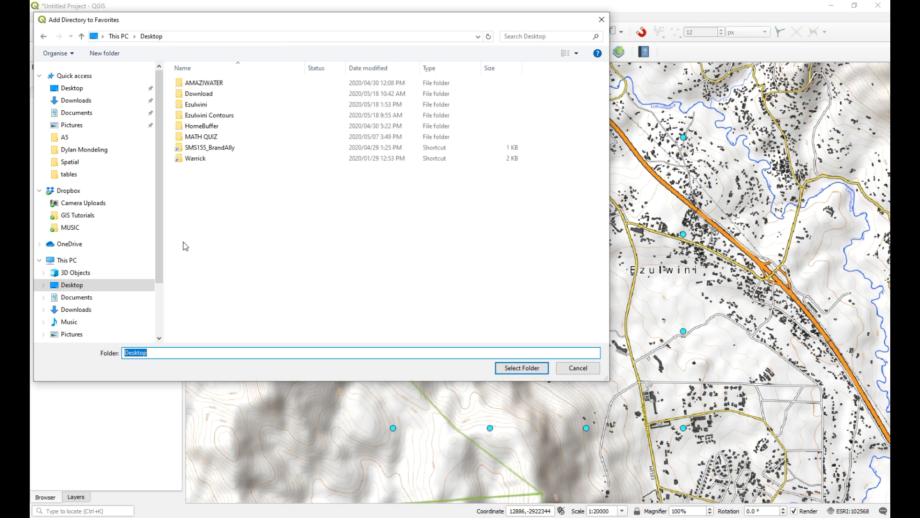
left_click(210, 105)
left_click(515, 372)
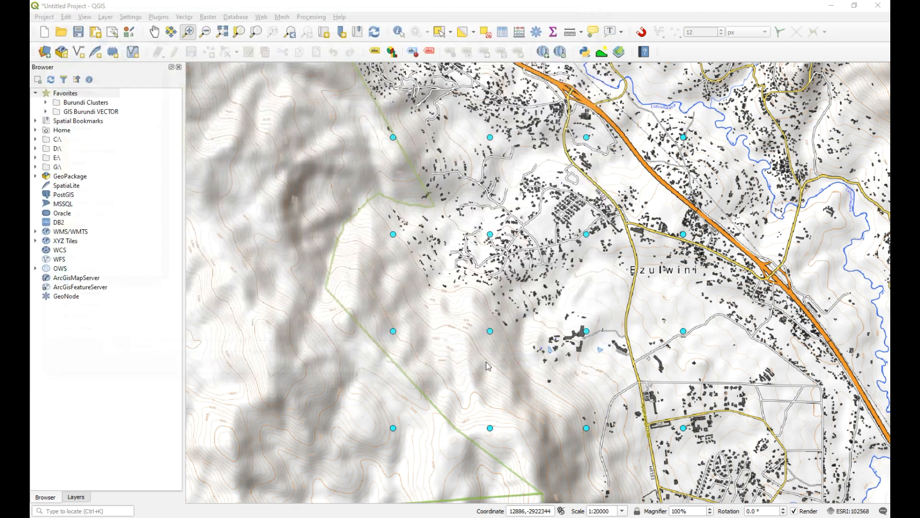
- Rename the new favorite from its full folder path to Ezulwini
right_click(99, 111)
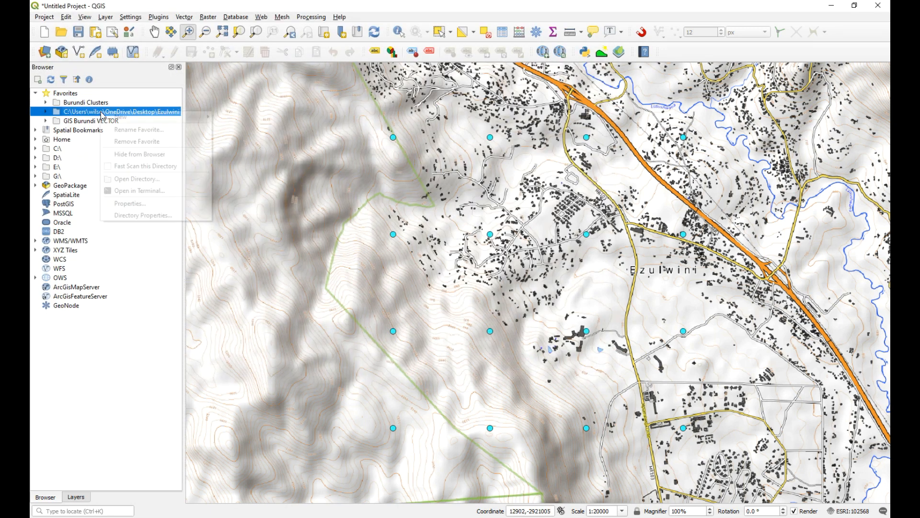
left_click(146, 129)
left_click_drag(457, 253, 304, 255)
key("End")
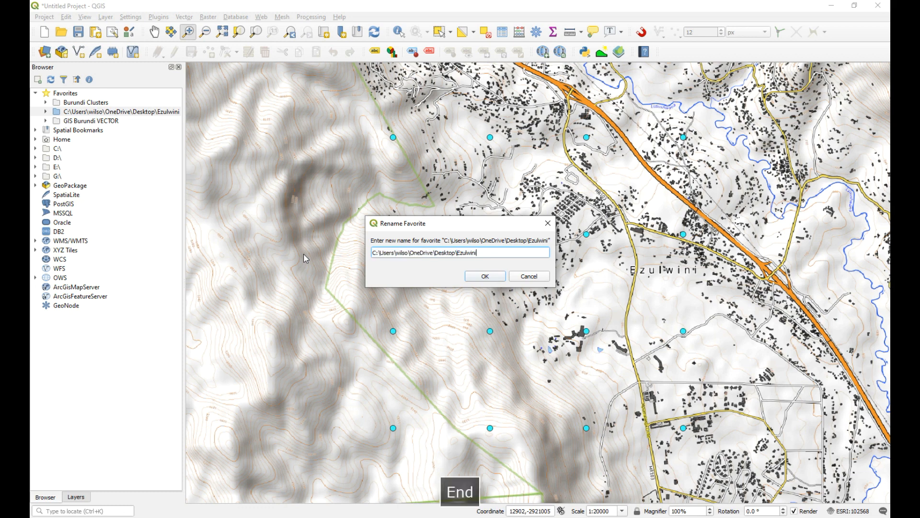
left_click_drag(459, 254, 297, 258)
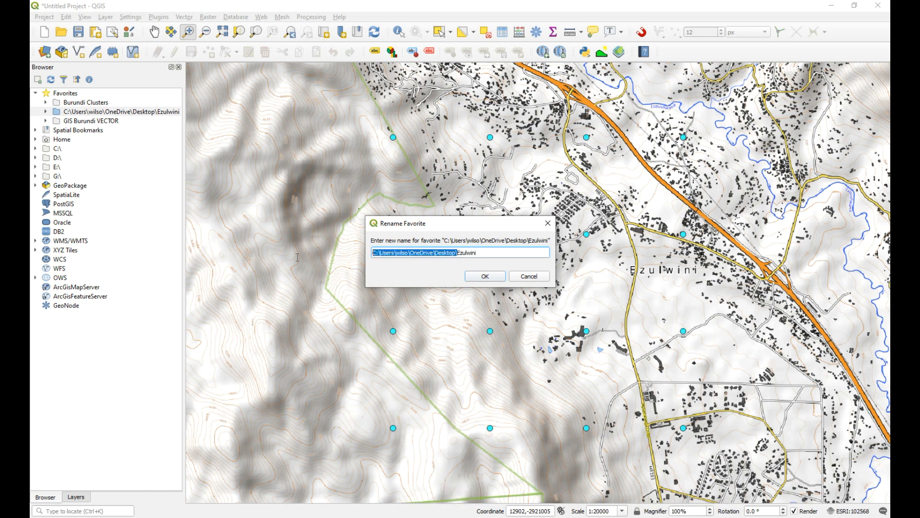
key("Delete")
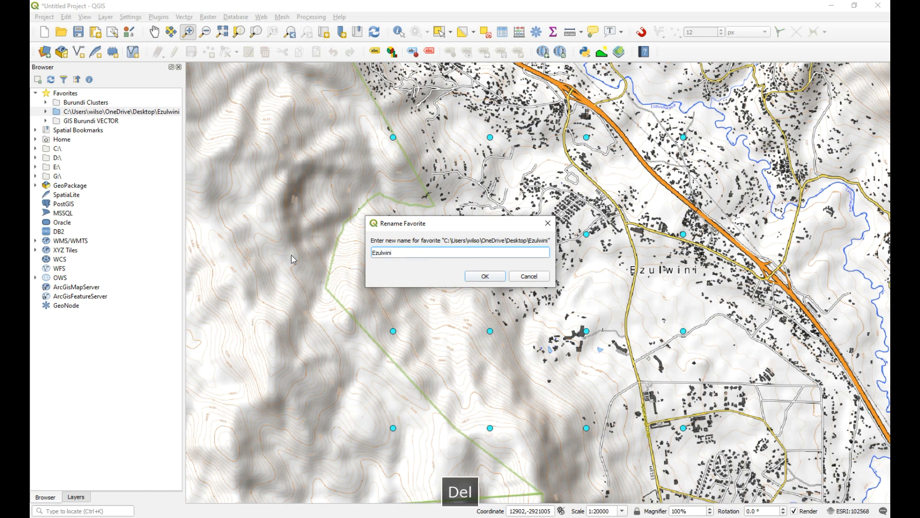
left_click(486, 277)
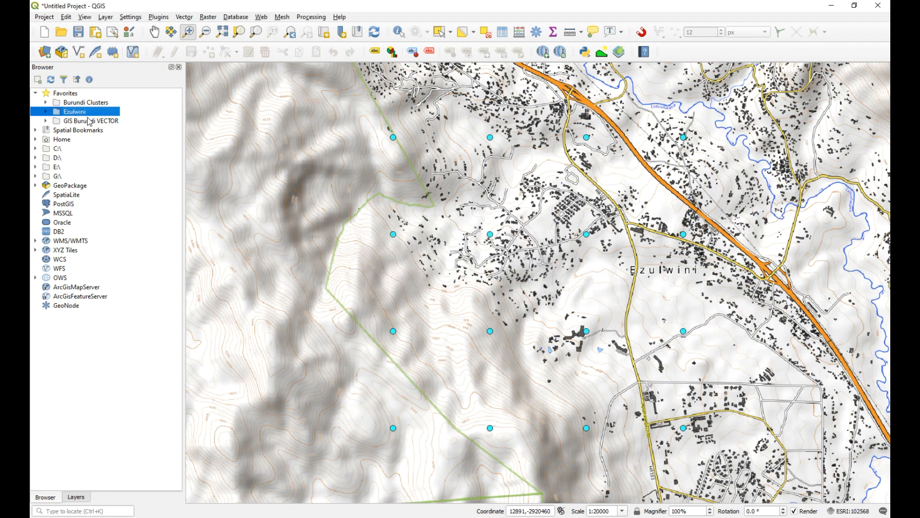
- Expand the Ezulwini favorite to Data > Spatial and start a new GeoPackage in the Spatial folder
left_click(46, 112)
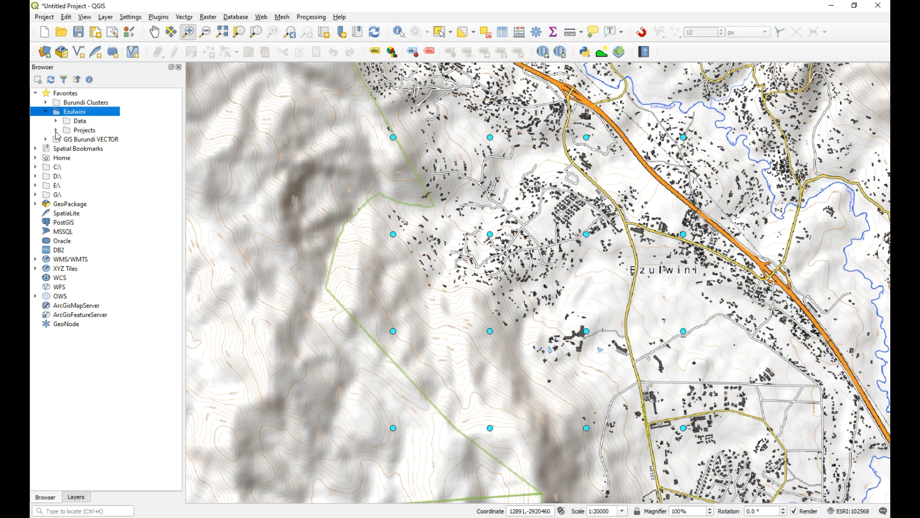
left_click(56, 120)
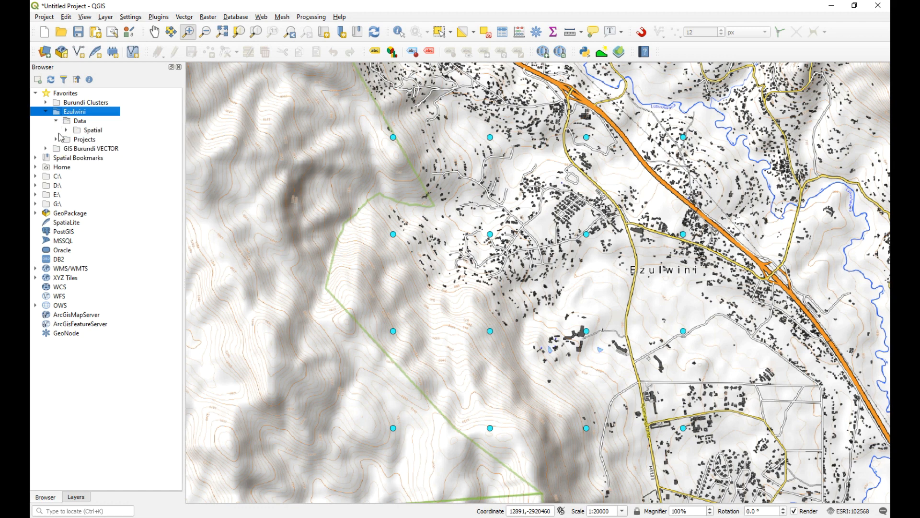
left_click(66, 130)
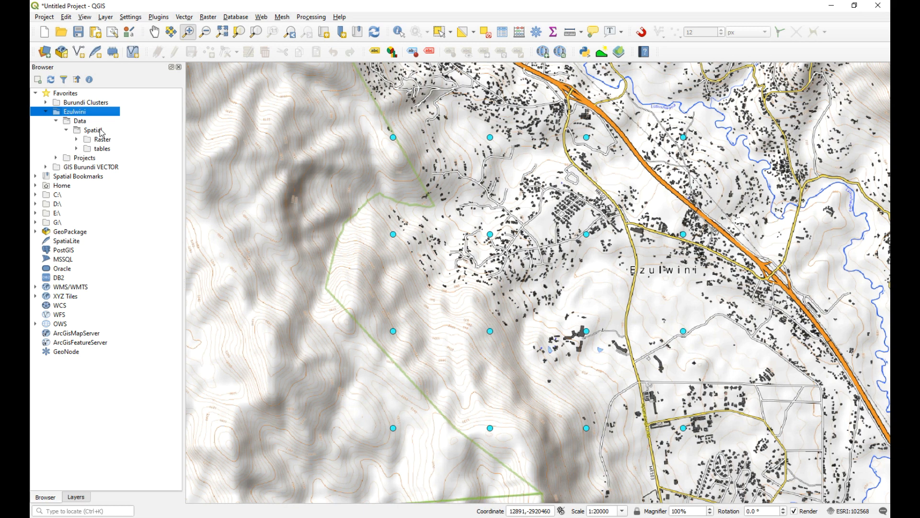
left_click(96, 131)
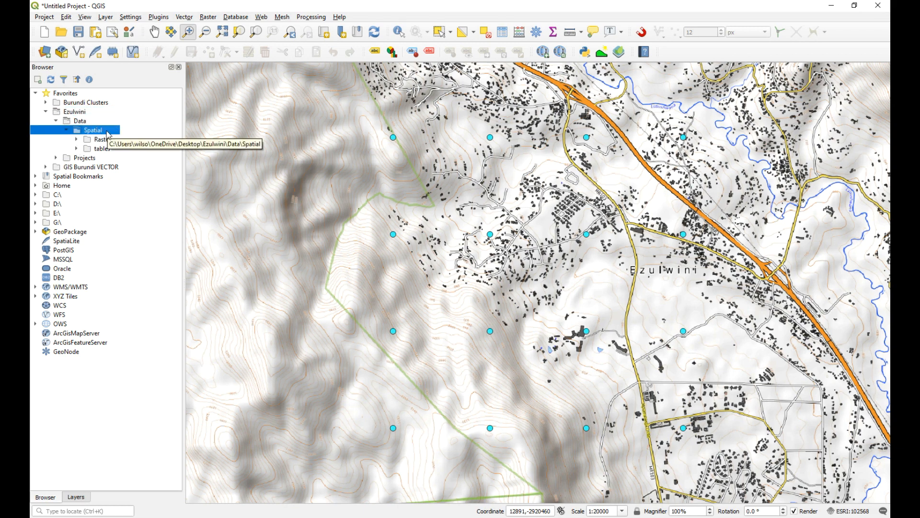
right_click(108, 133)
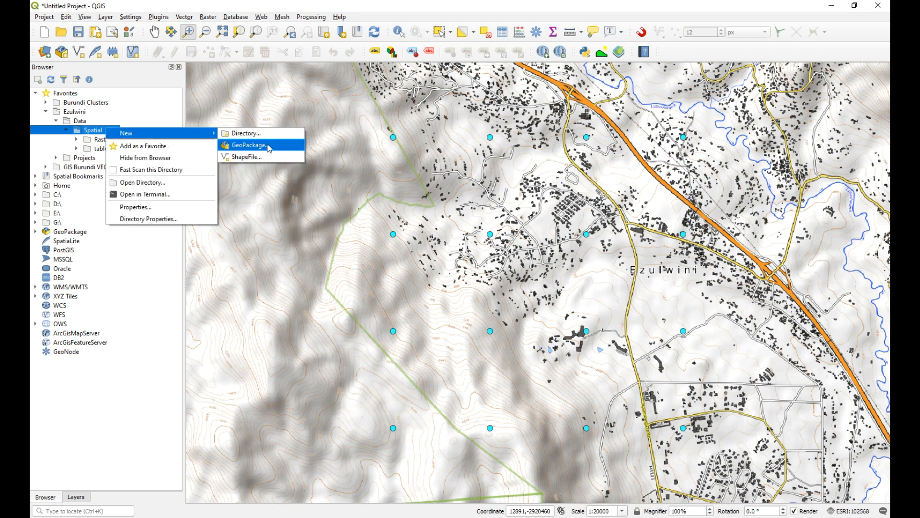
left_click(248, 145)
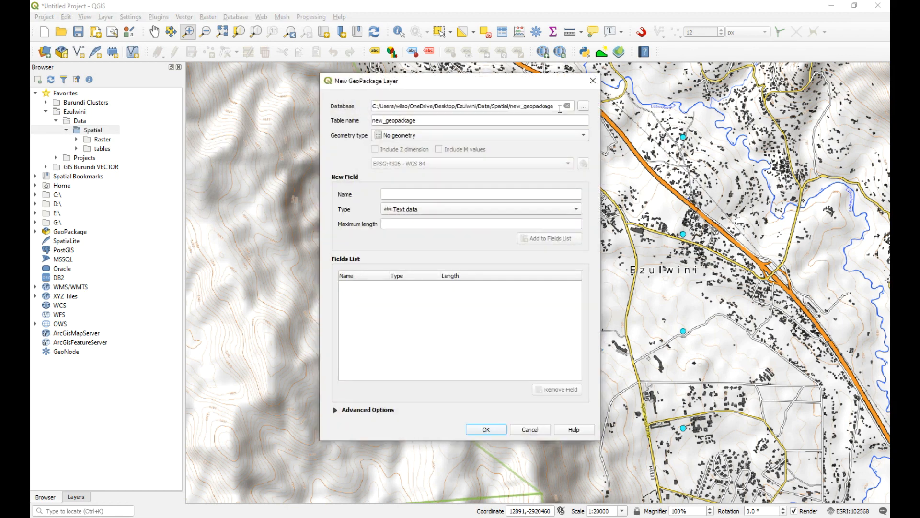
left_click_drag(552, 106, 513, 105)
type("eZULW")
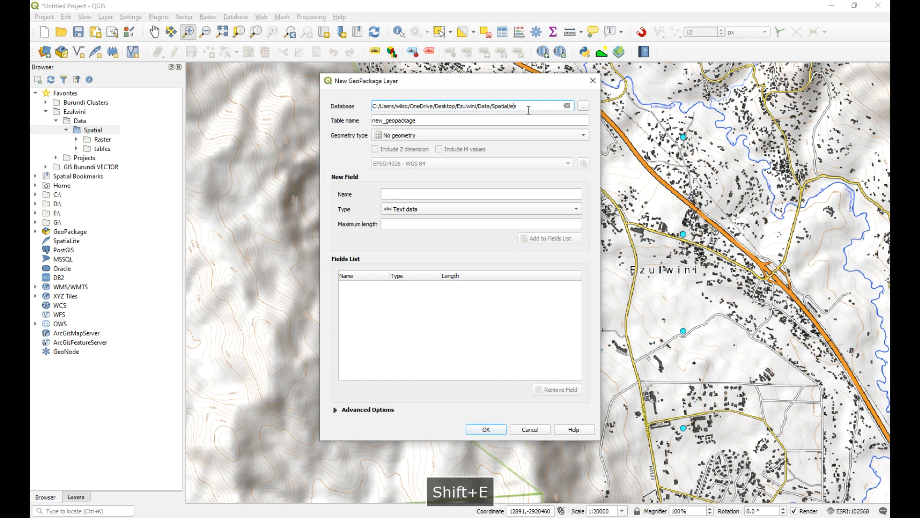
type("INIe")
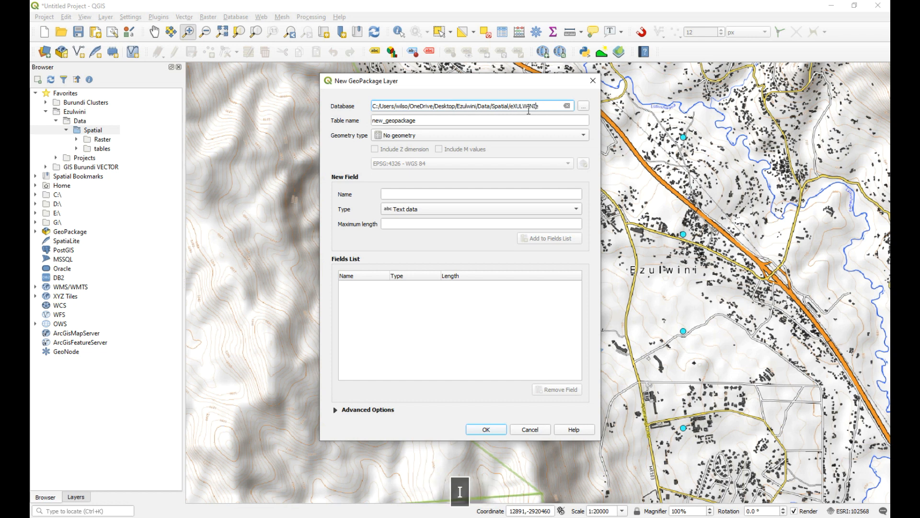
- Name the new GeoPackage database Ezulwini, keeping it in the Spatial folder path
left_click_drag(539, 106, 512, 105)
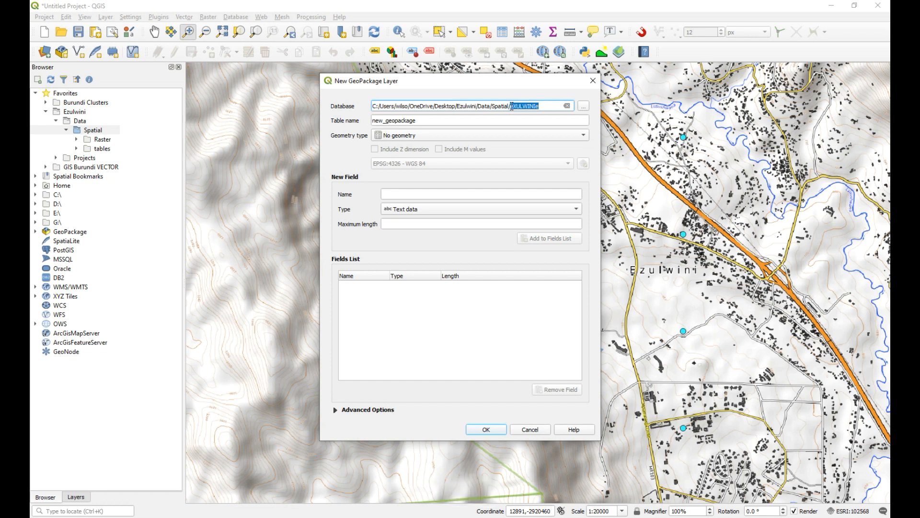
key("Caps_Lock")
type("Ezul")
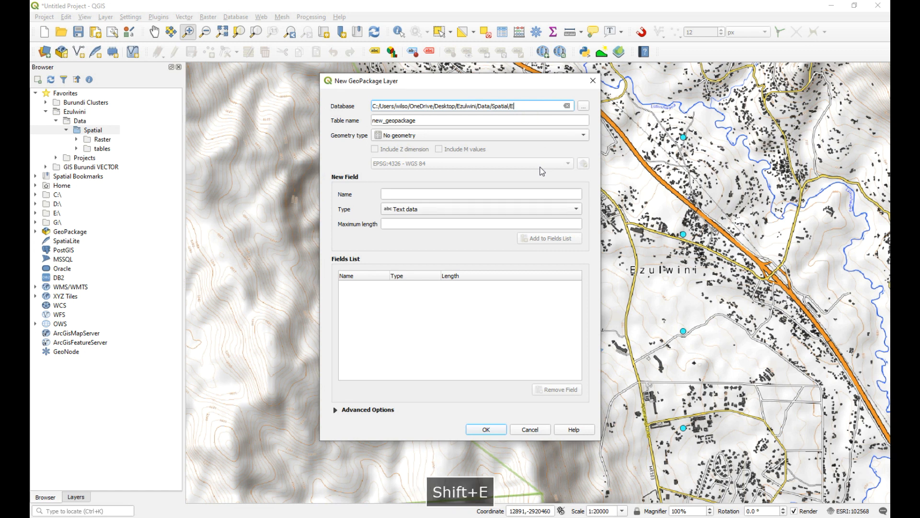
type("wini")
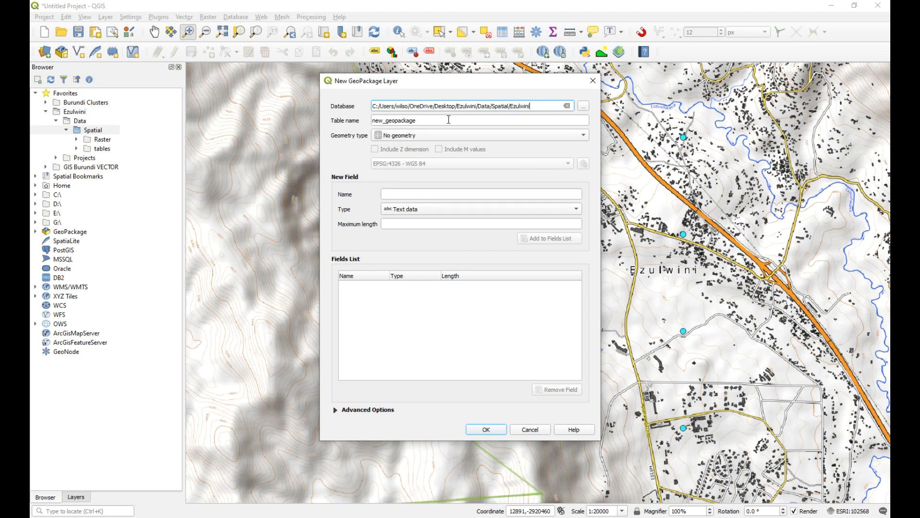
- Set the table name of the new GeoPackage layer to gridlines
double_click(449, 120)
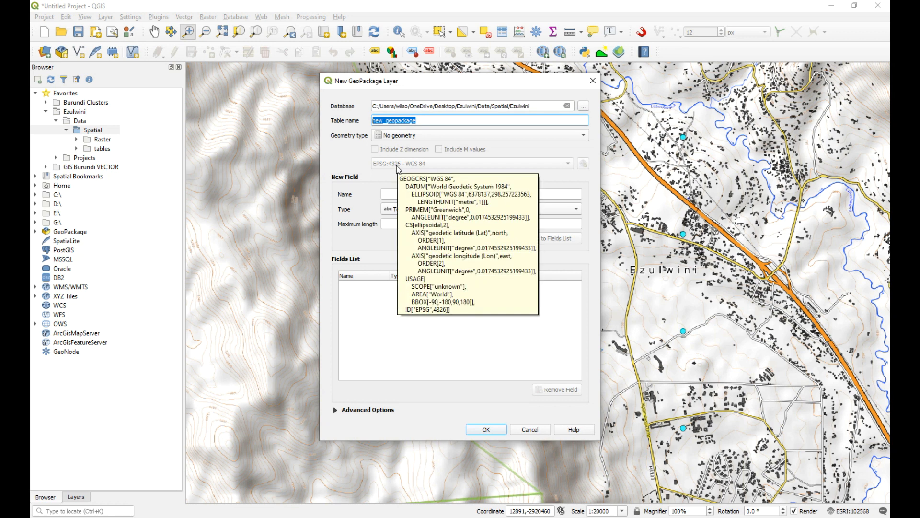
type("girs")
key("BackSpace")
type("dlines")
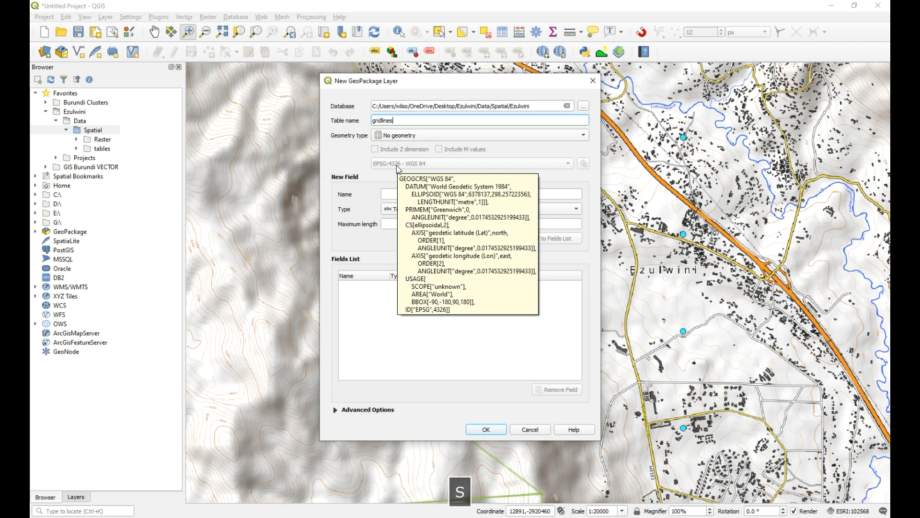
- Set the gridlines geometry type to Line and add a text field called name with a maximum length of 20
left_click(484, 137)
left_click(446, 156)
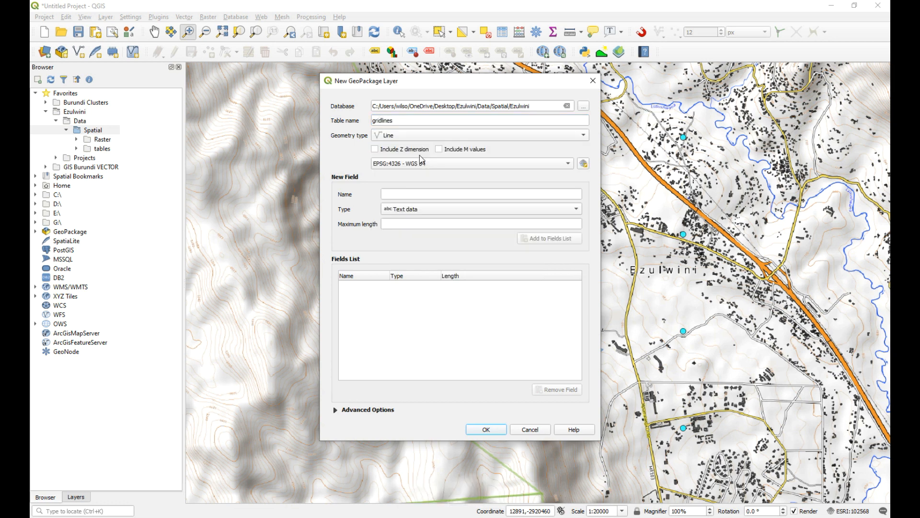
left_click(401, 194)
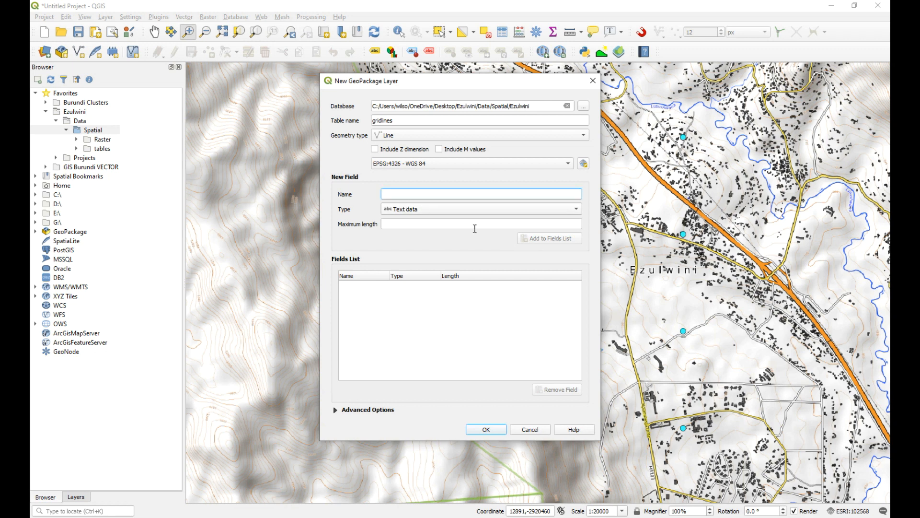
type("name")
left_click(417, 222)
type("20")
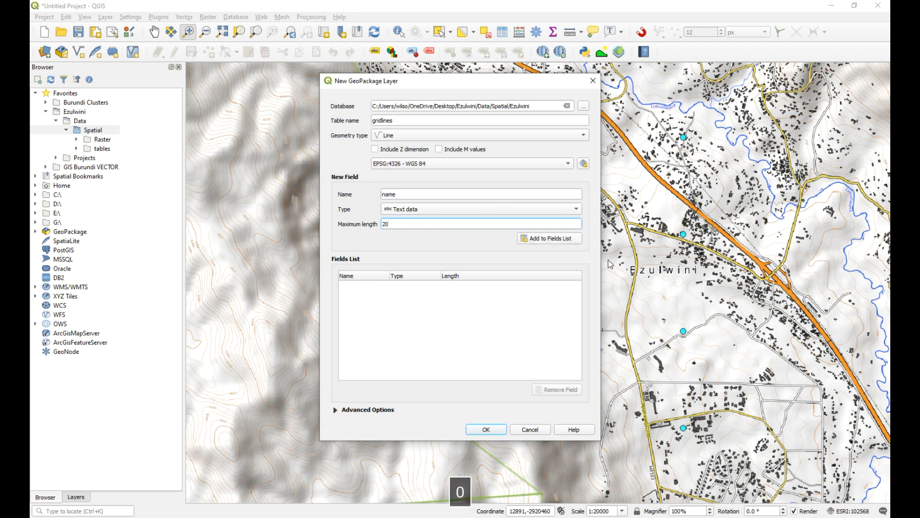
left_click(548, 240)
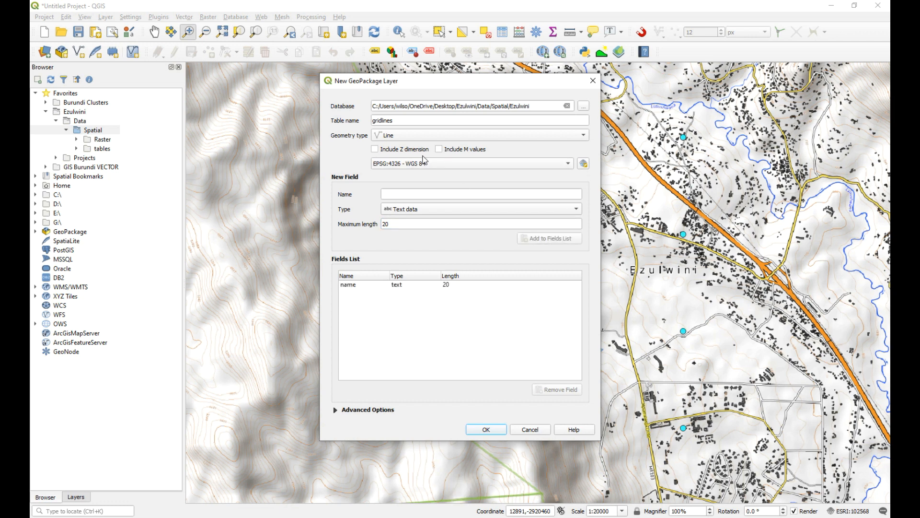
- Assign the project CRS ESRI:102568 - Hartebeesthoek94_Lo31_(E-N), create the gridlines layer, and expand Ezulwini.gpkg in the Spatial folder
left_click(548, 169)
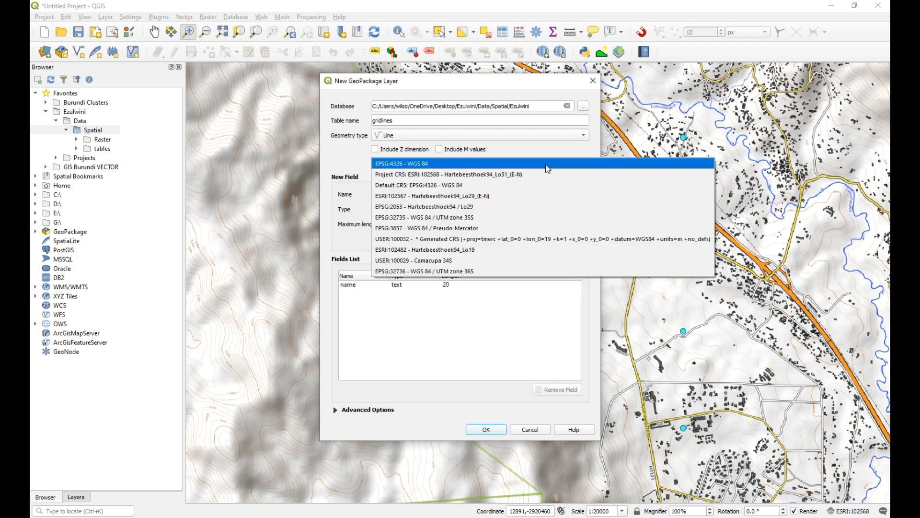
left_click(546, 174)
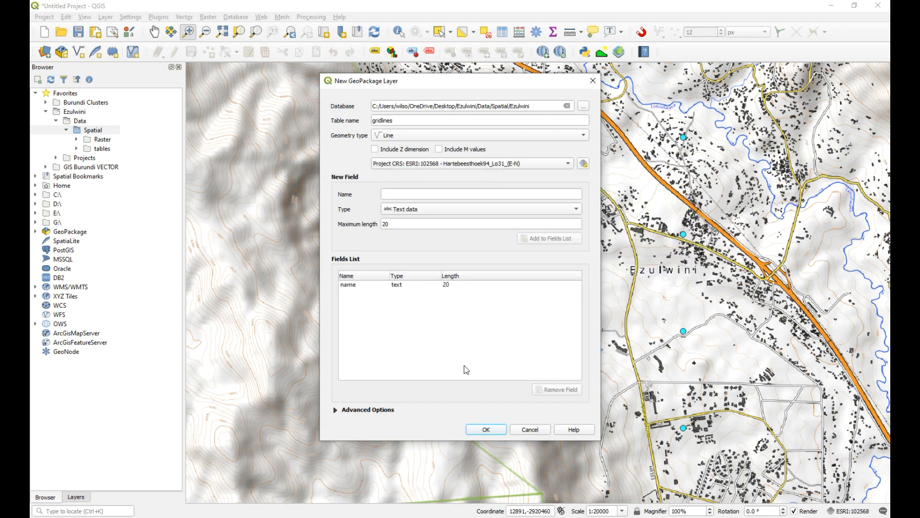
left_click(486, 430)
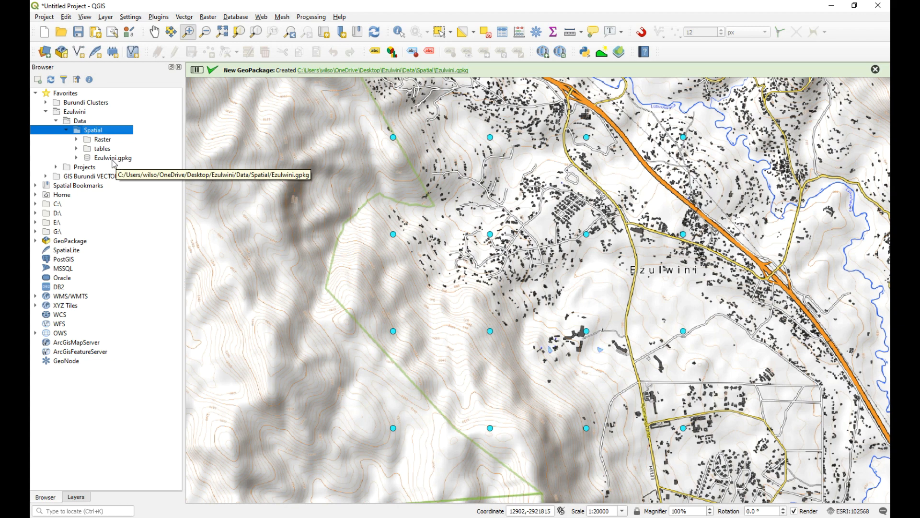
left_click(77, 159)
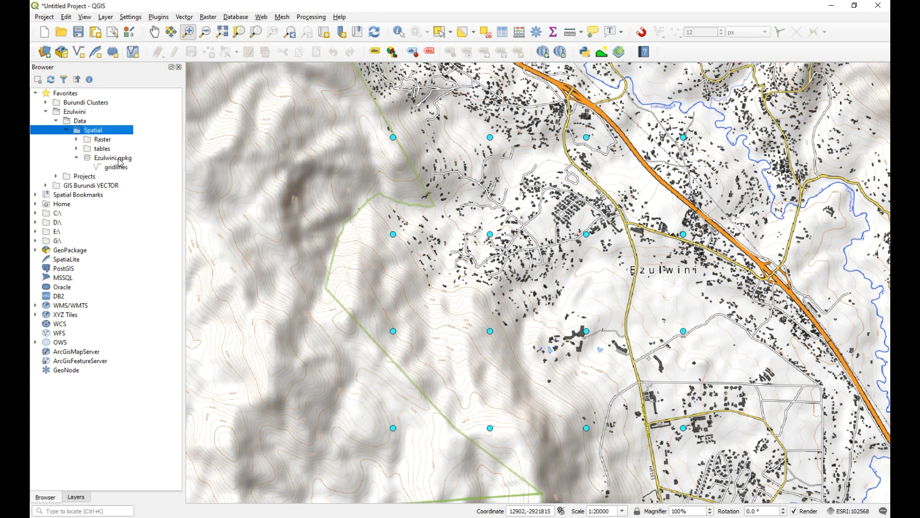
left_click(119, 159)
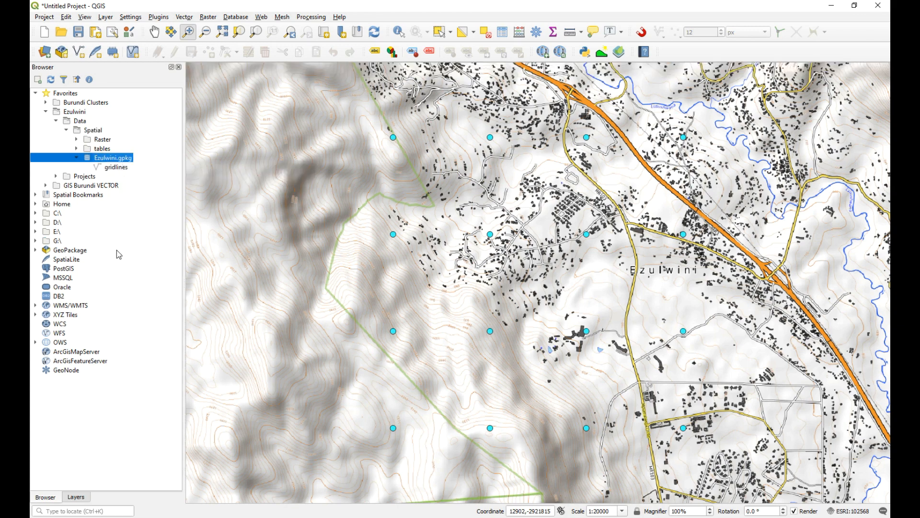
- Start exporting the coords layer in GeoPackage format, choosing the existing Ezulwini.gpkg in the Spatial folder as the target file
left_click(78, 498)
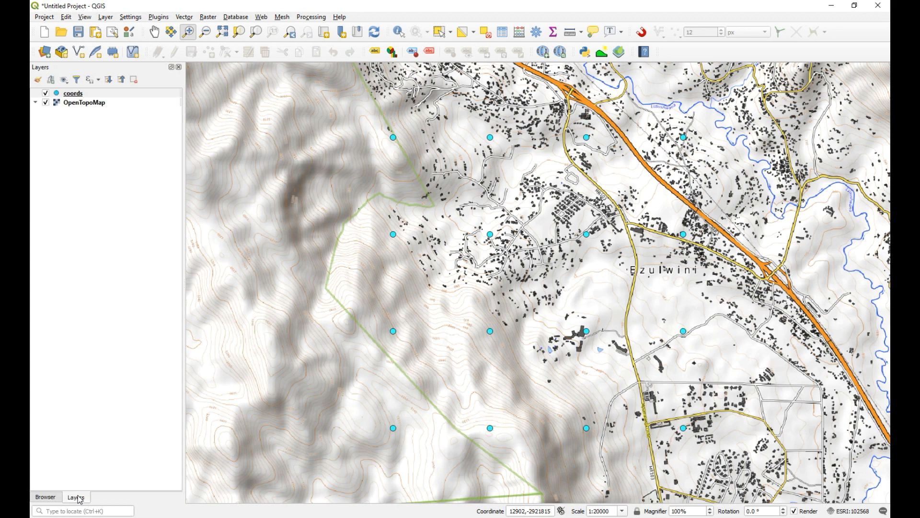
right_click(90, 96)
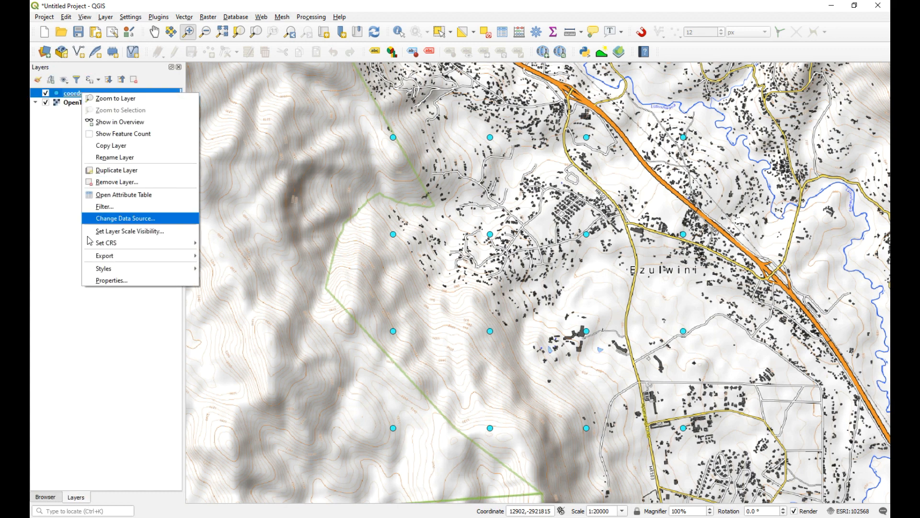
mouse_move(163, 255)
left_click(302, 257)
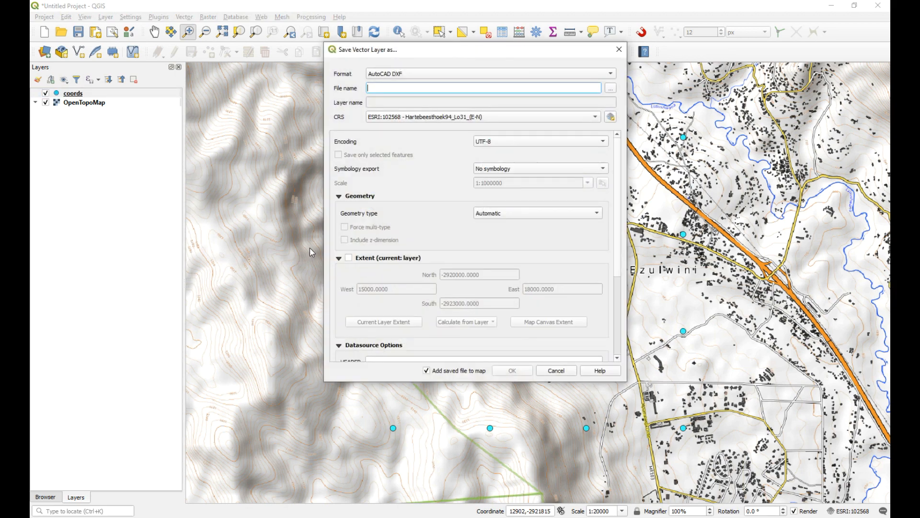
left_click(602, 74)
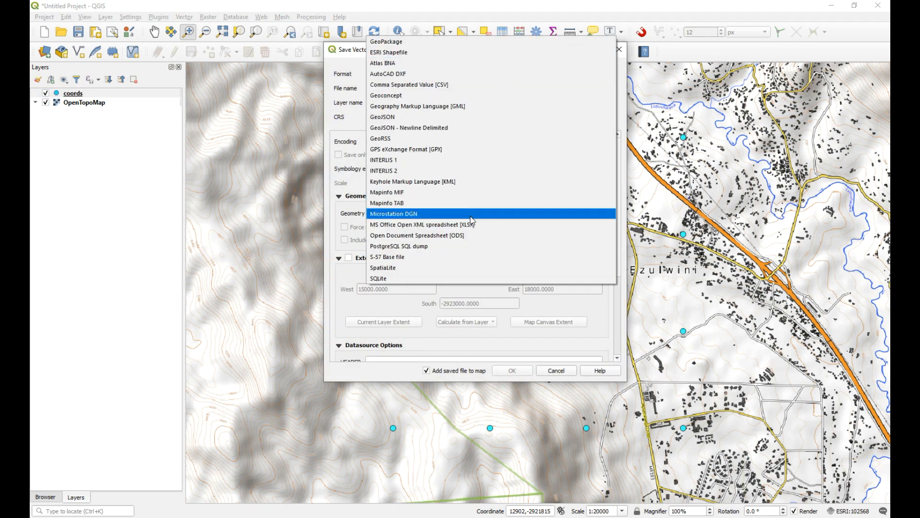
left_click(409, 42)
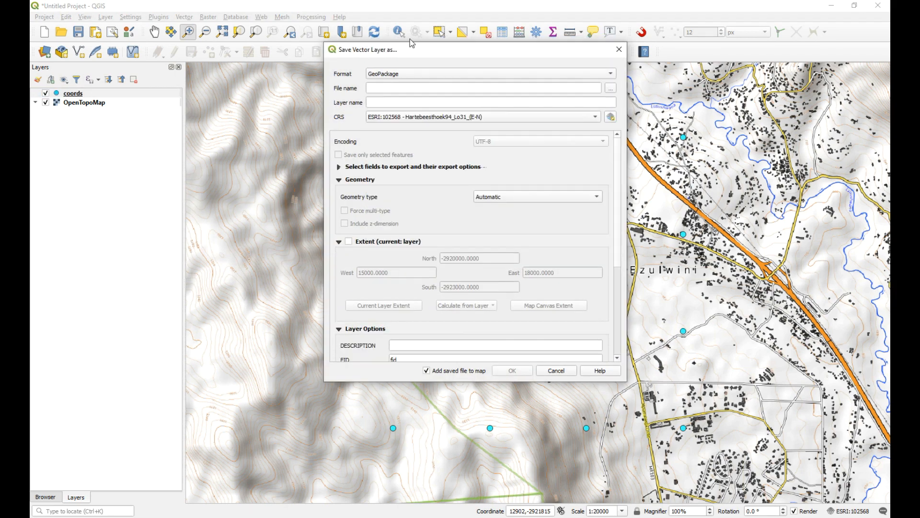
left_click(610, 88)
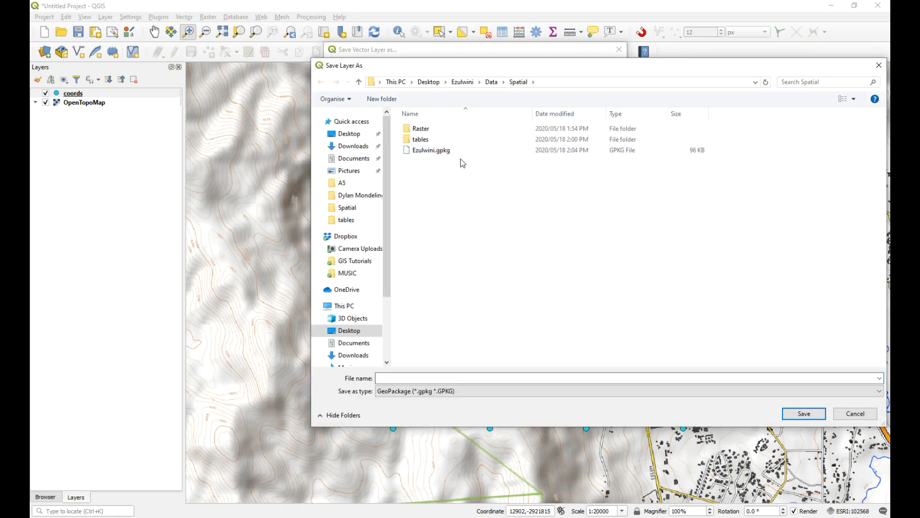
left_click(437, 150)
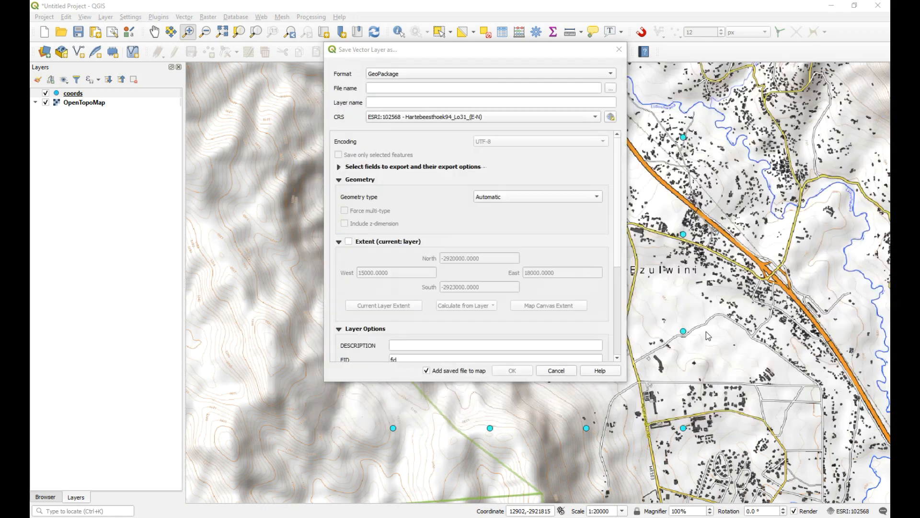
left_click(804, 413)
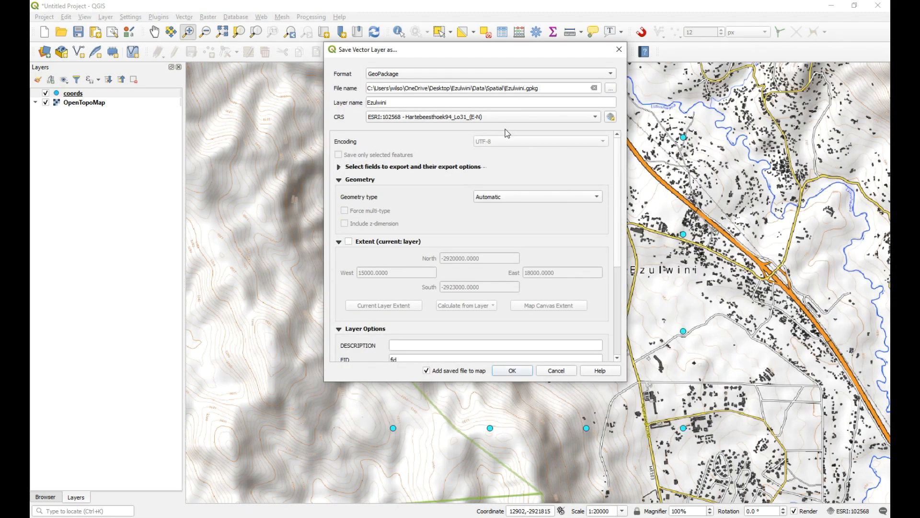
- Name the exported layer coords and save it into the Ezulwini GeoPackage, adding it to the map
left_click(397, 104)
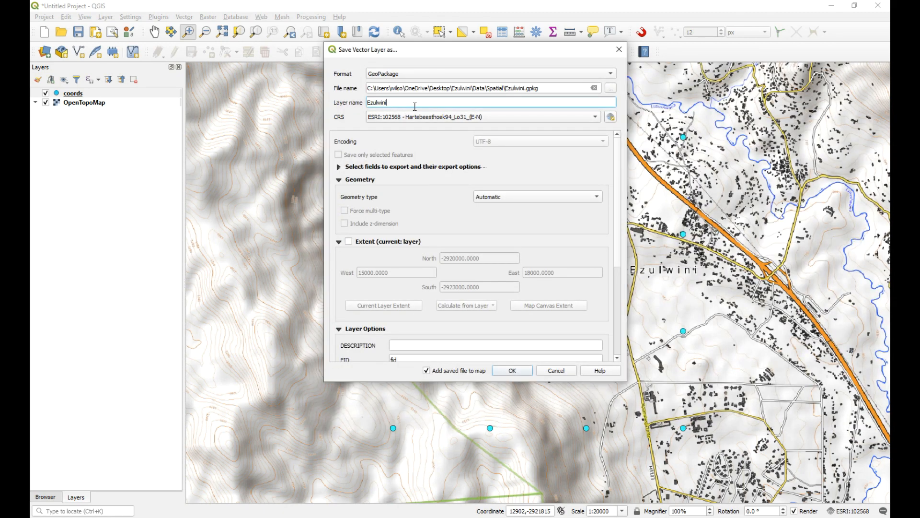
key("BackSpace")
key("BackSpace")
key("BackSpace")
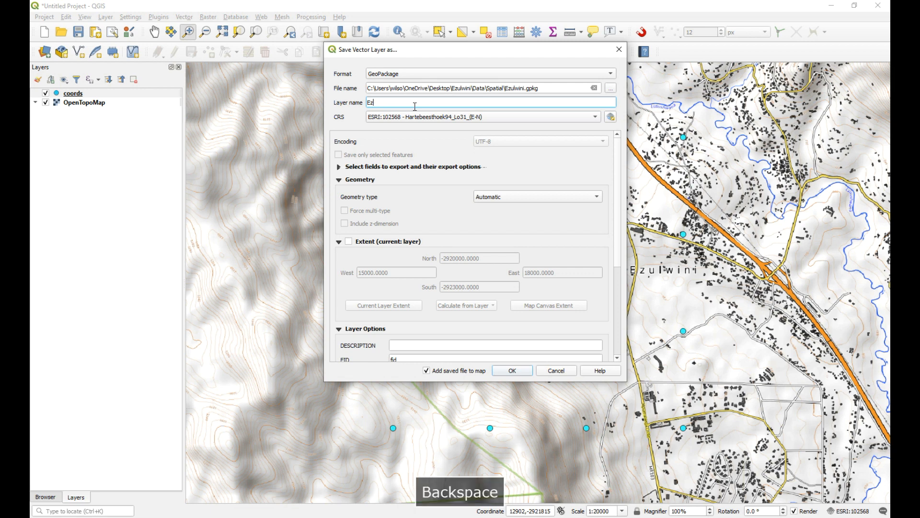
type("coords")
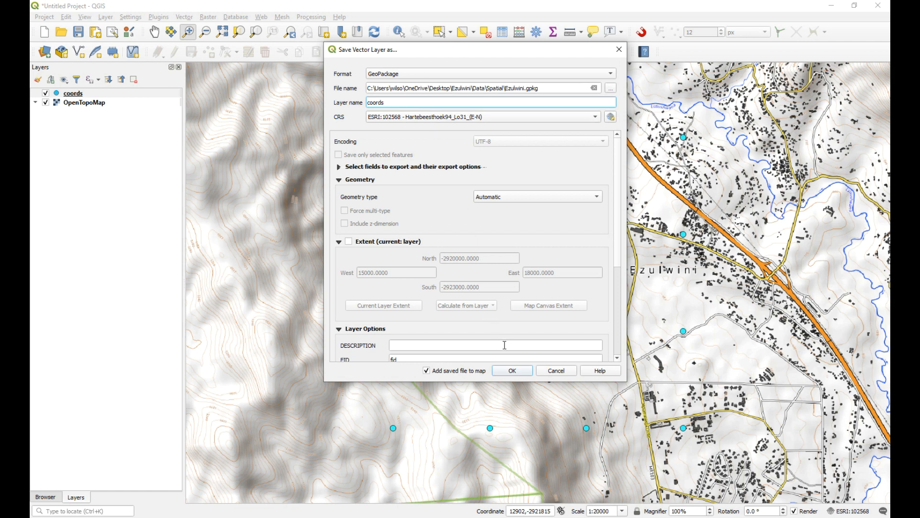
left_click(512, 371)
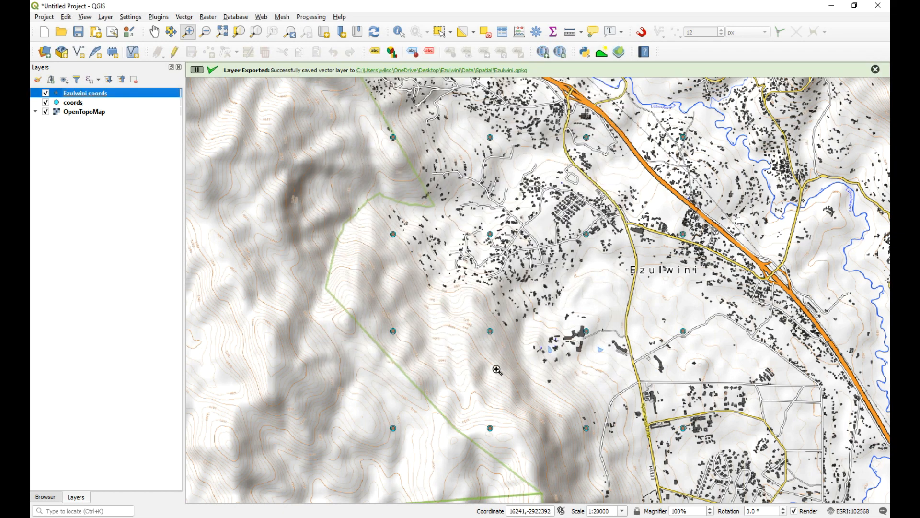
- Refresh the browser tree and select the coords layer inside Ezulwini.gpkg
left_click(45, 497)
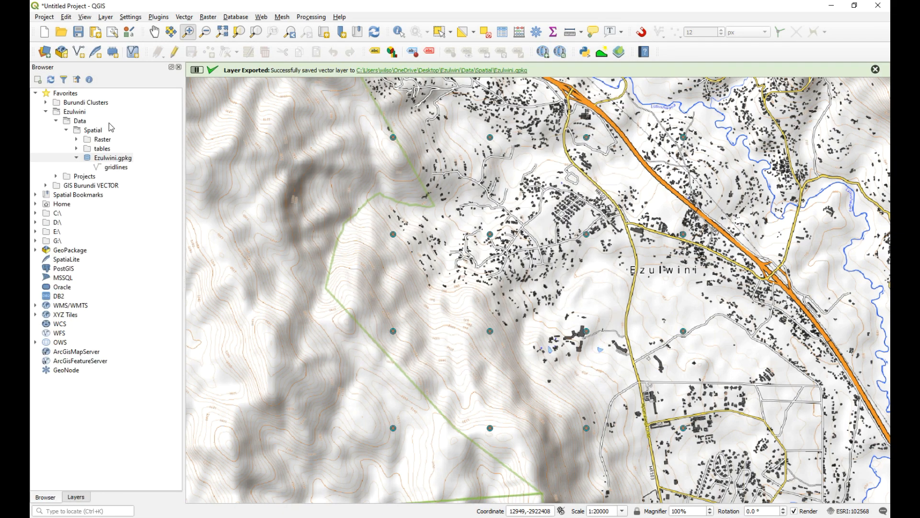
left_click(50, 80)
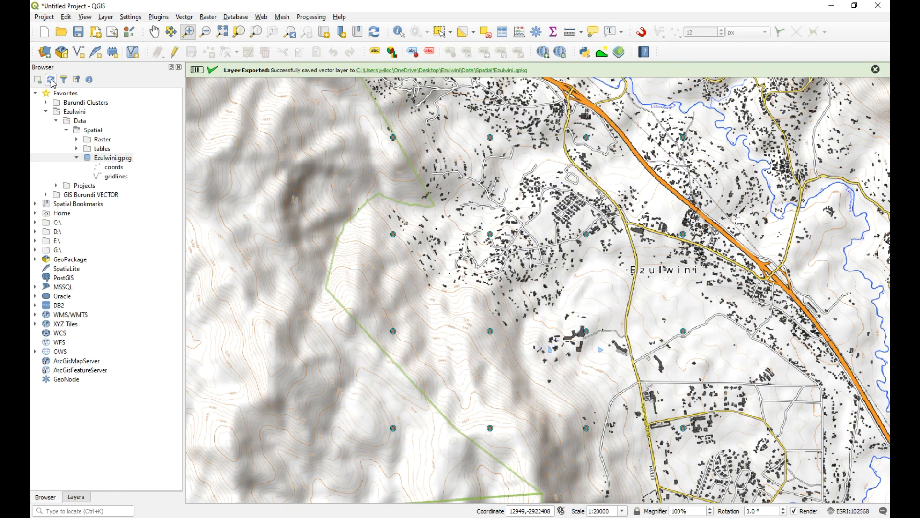
left_click(115, 166)
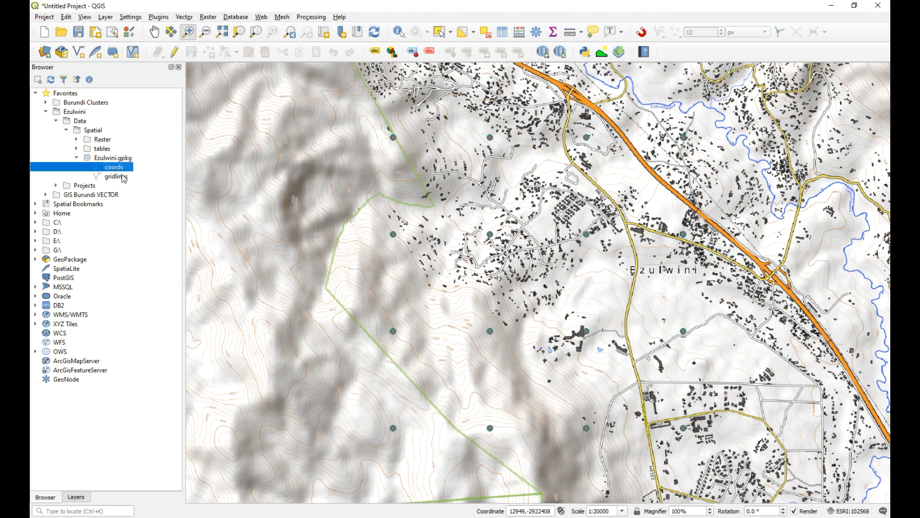
- Examine the metadata, preview and attributes in the layer properties of the coords layer stored in Ezulwini.gpkg
right_click(113, 169)
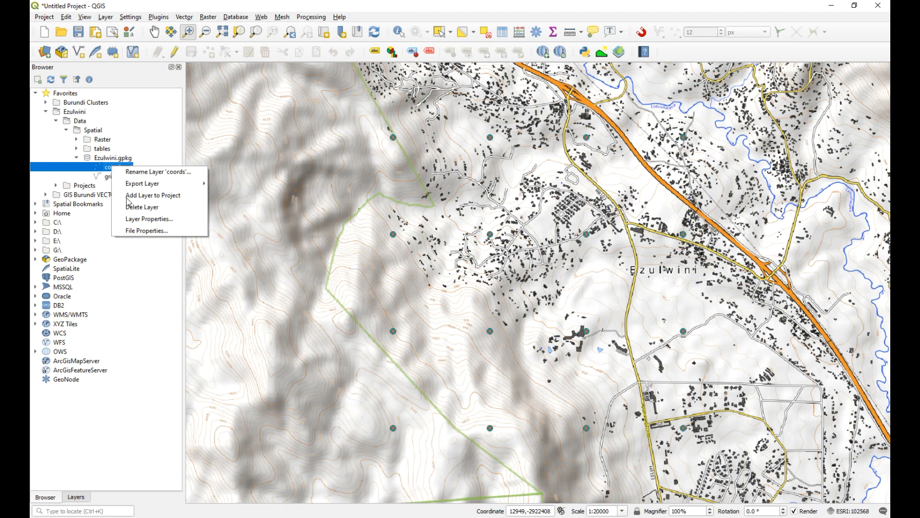
left_click(175, 223)
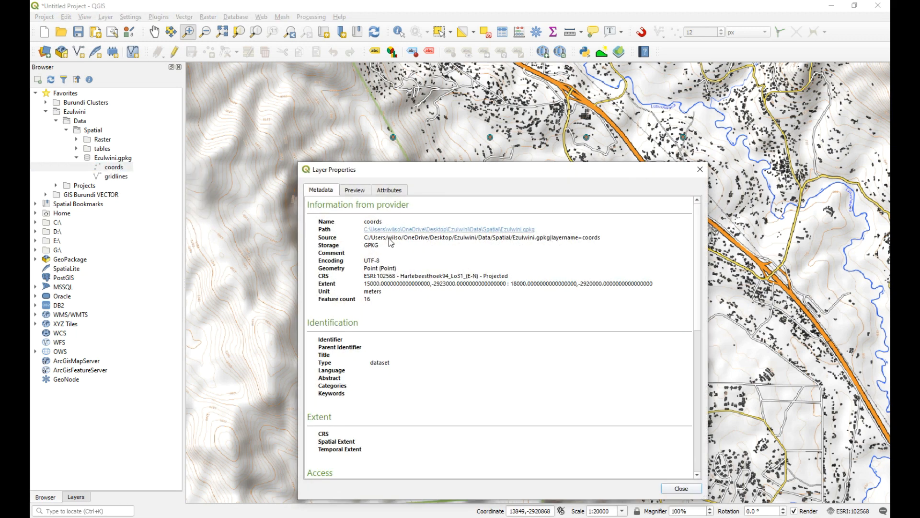
left_click(356, 190)
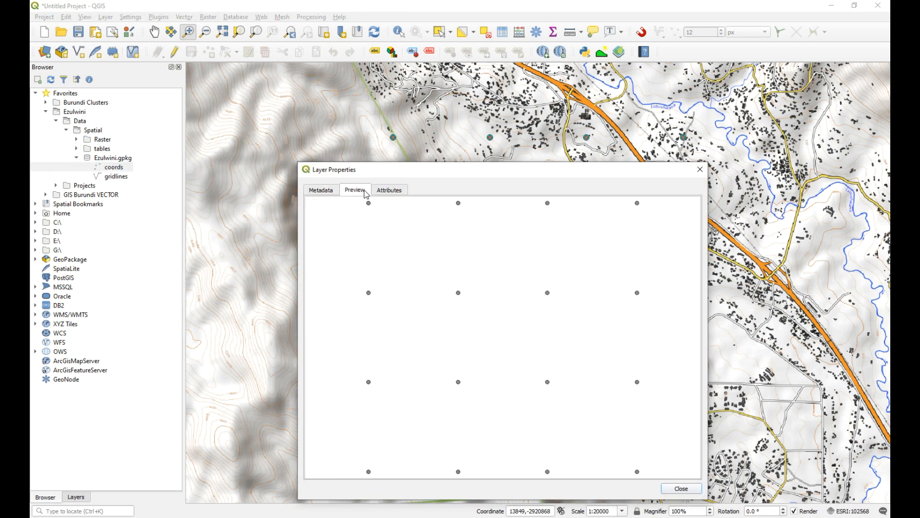
left_click(387, 191)
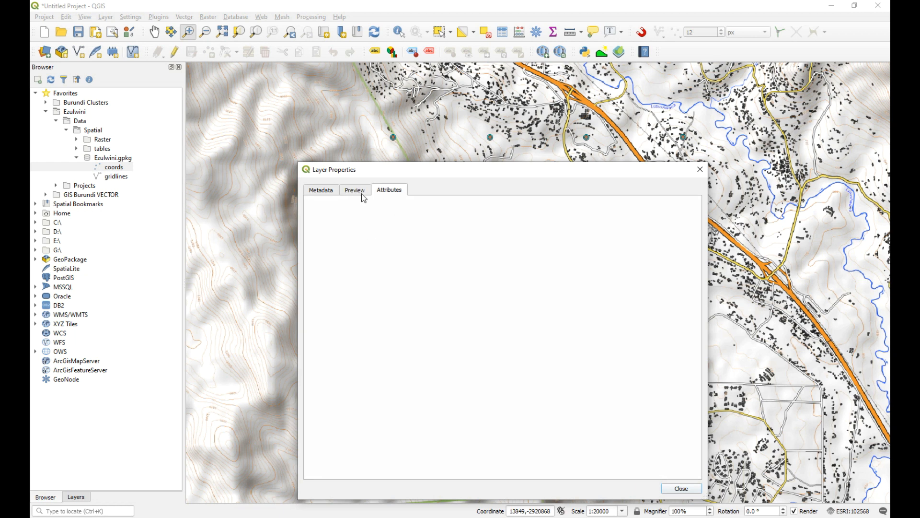
left_click(323, 191)
left_click(386, 192)
left_click(700, 169)
- Reopen the properties of the GeoPackage coords layer and check its attribute table of points and X, Y coordinates
left_click(124, 179)
right_click(116, 167)
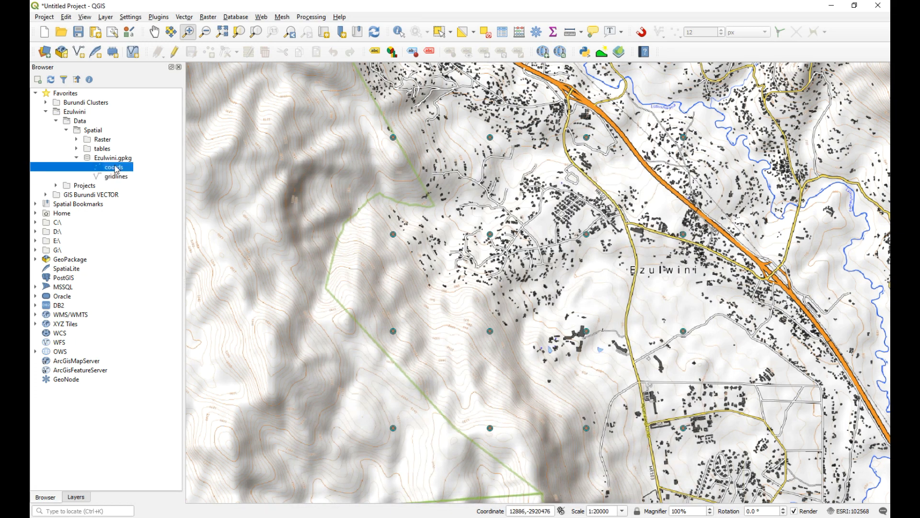
left_click(154, 218)
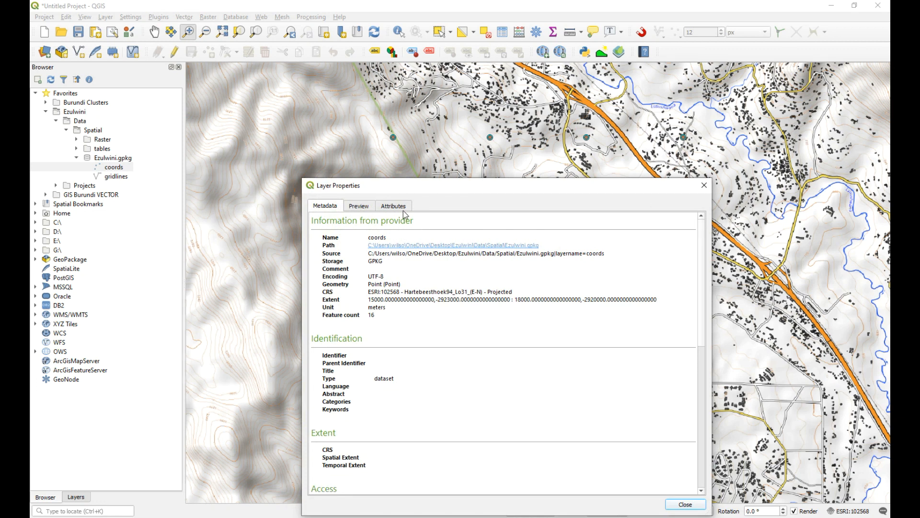
left_click(361, 205)
left_click(402, 206)
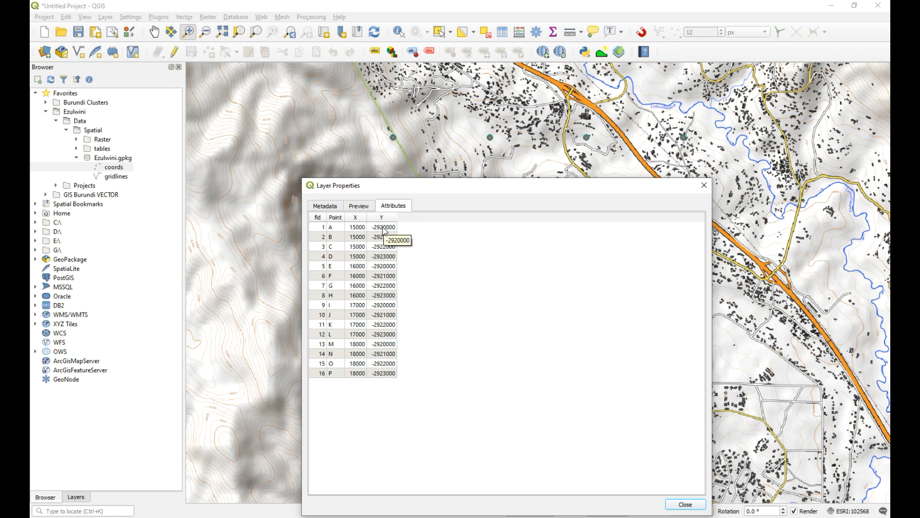
left_click(704, 185)
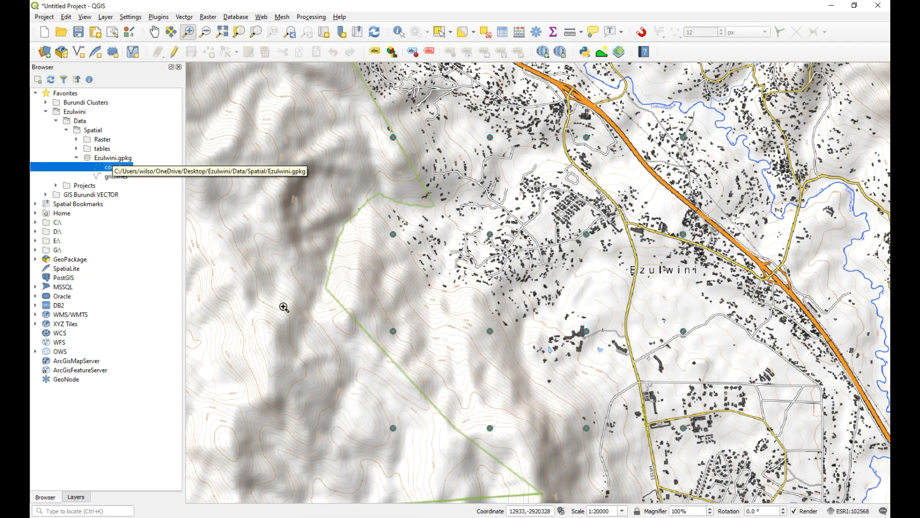
- Copy the symbology of the original coords layer and paste it onto the Ezulwini coords layer
left_click(78, 497)
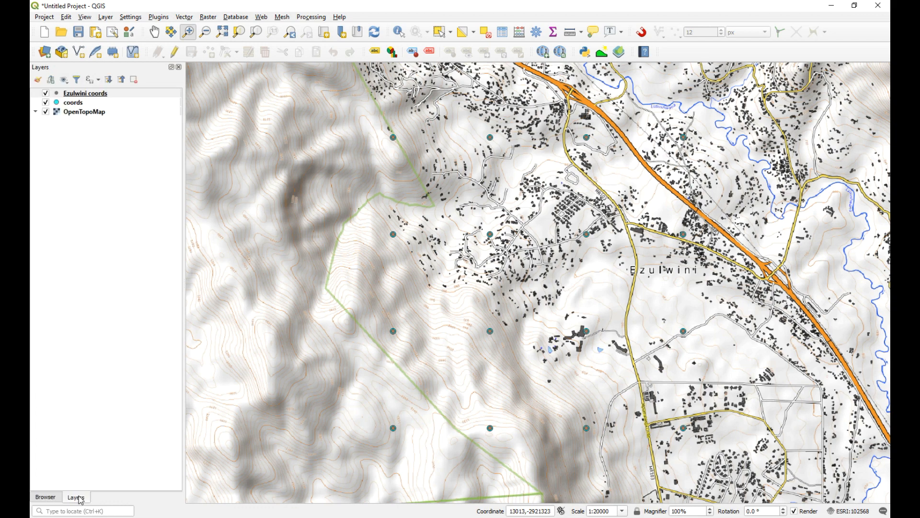
left_click(77, 104)
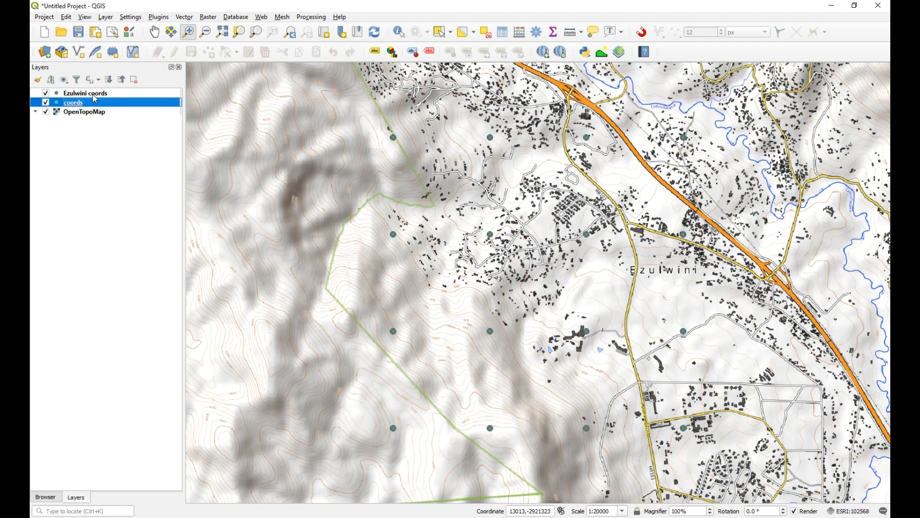
right_click(76, 104)
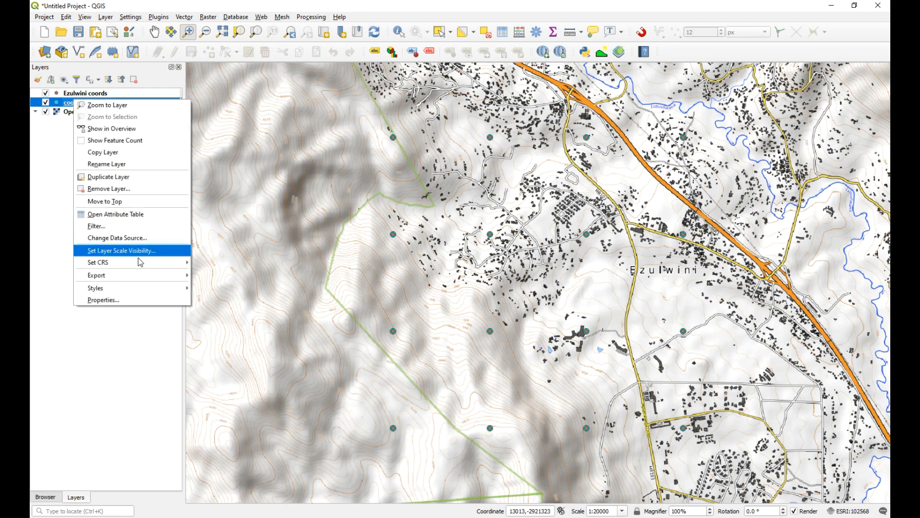
mouse_move(151, 290)
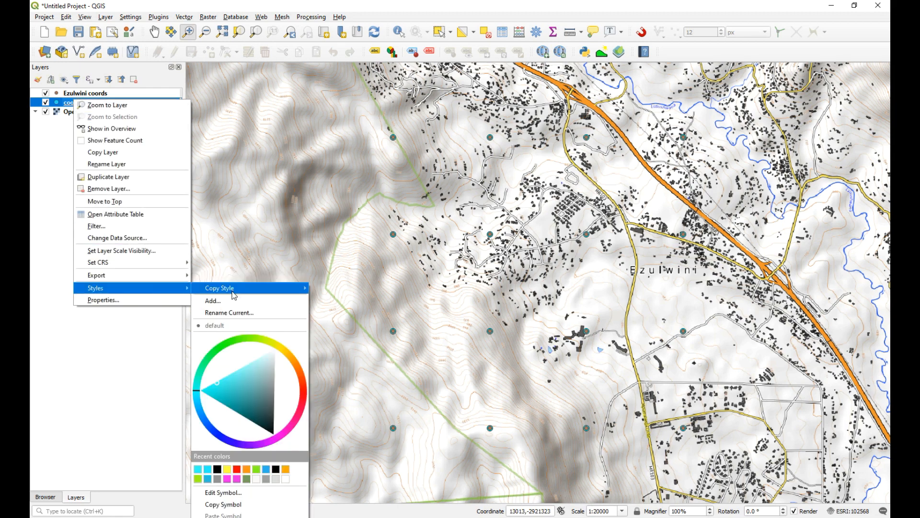
mouse_move(236, 288)
left_click(335, 314)
right_click(81, 93)
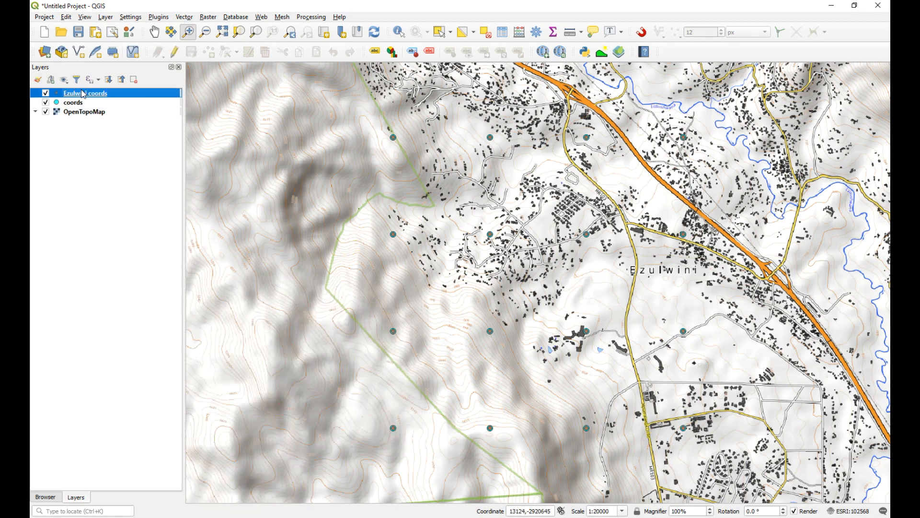
mouse_move(187, 277)
mouse_move(211, 288)
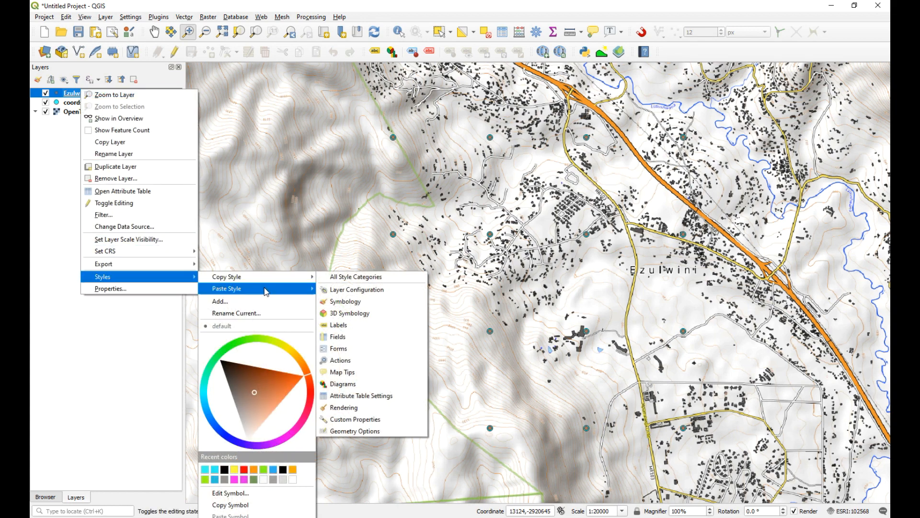
left_click(345, 309)
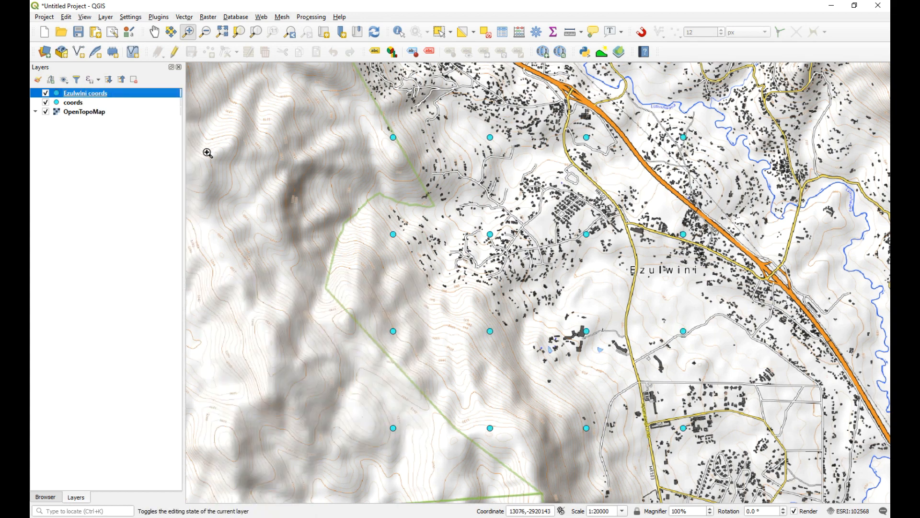
- Remove the original coords layer from the project, keeping the Ezulwini coords layer
right_click(77, 103)
left_click(136, 193)
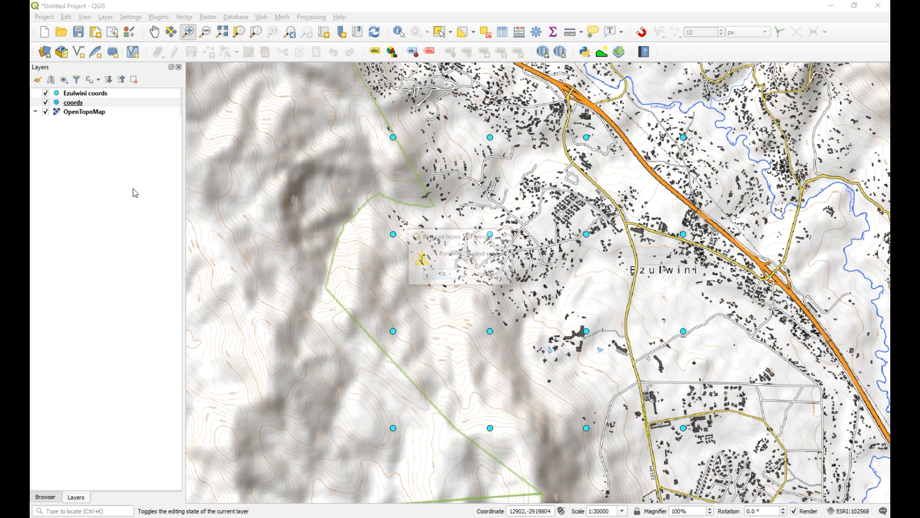
left_click(438, 274)
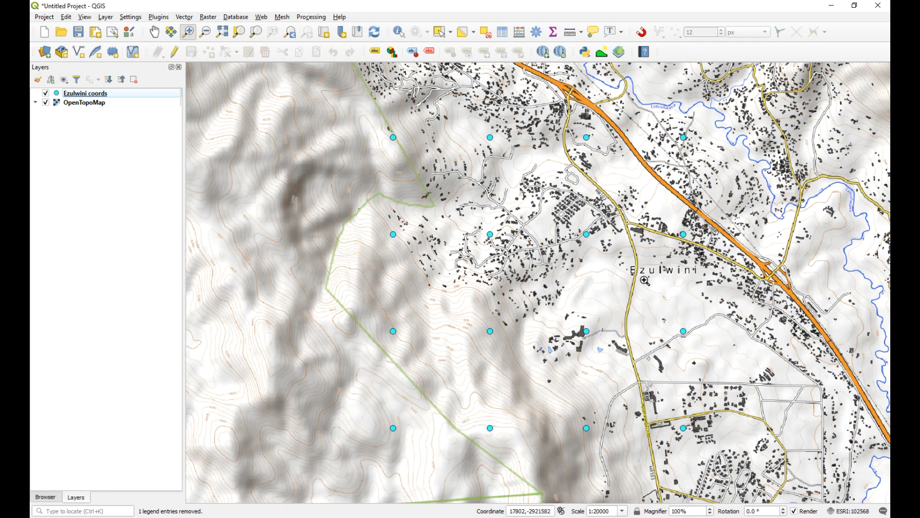
- Set up a new GeoPackage layer in the existing Ezulwini.gpkg with table name StudyArea and Polygon geometry
left_click(65, 54)
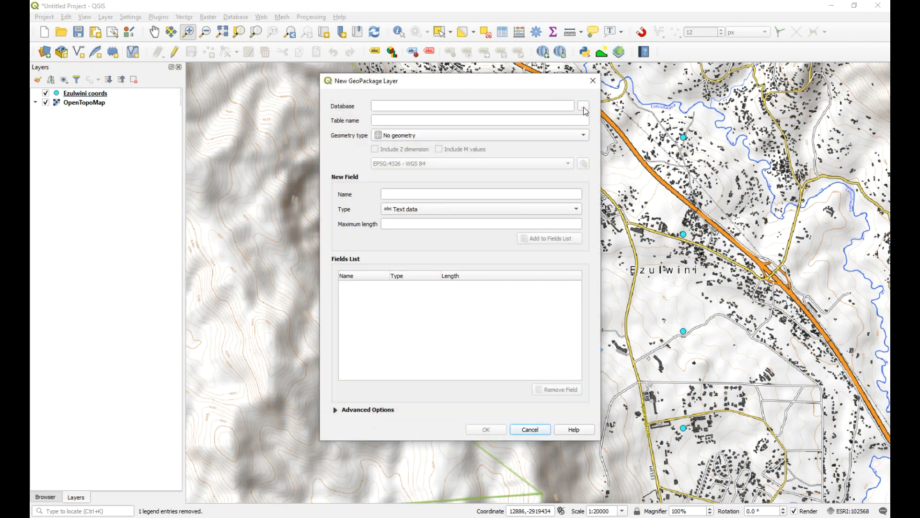
left_click(585, 107)
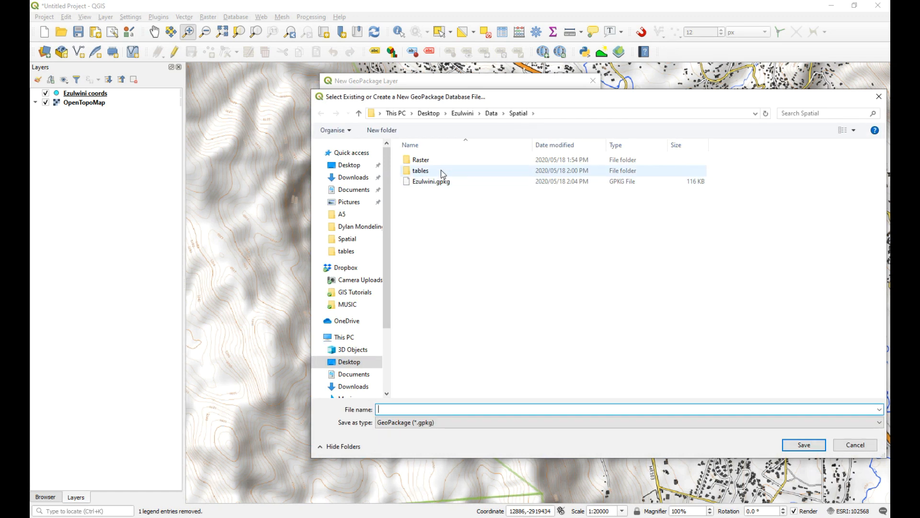
left_click(430, 181)
left_click(804, 445)
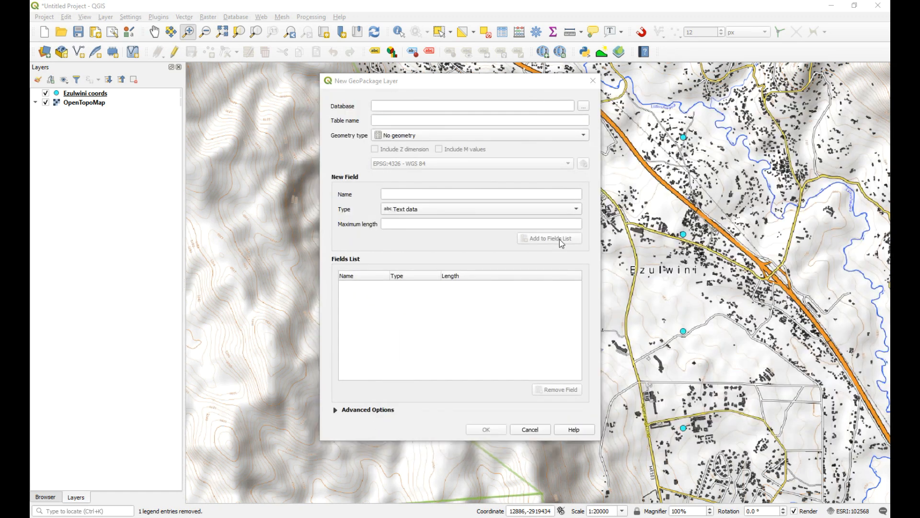
left_click_drag(432, 120, 351, 121)
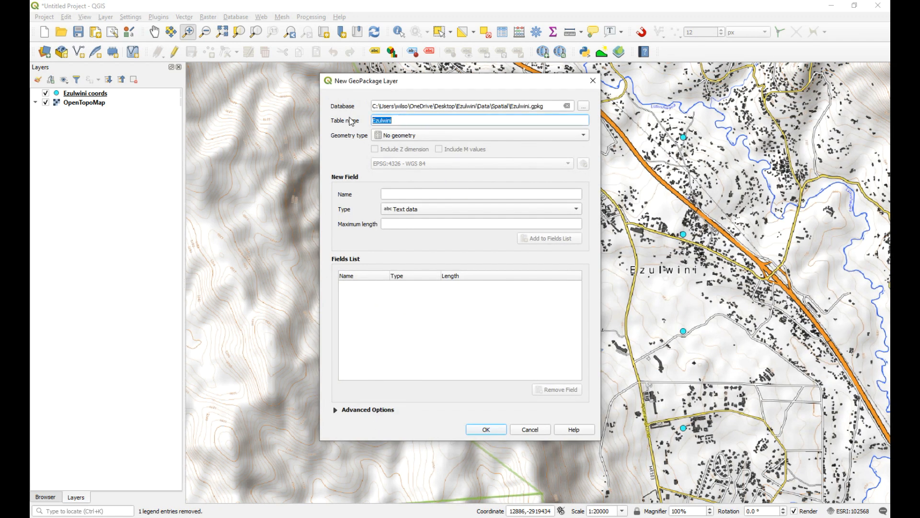
type("Stu")
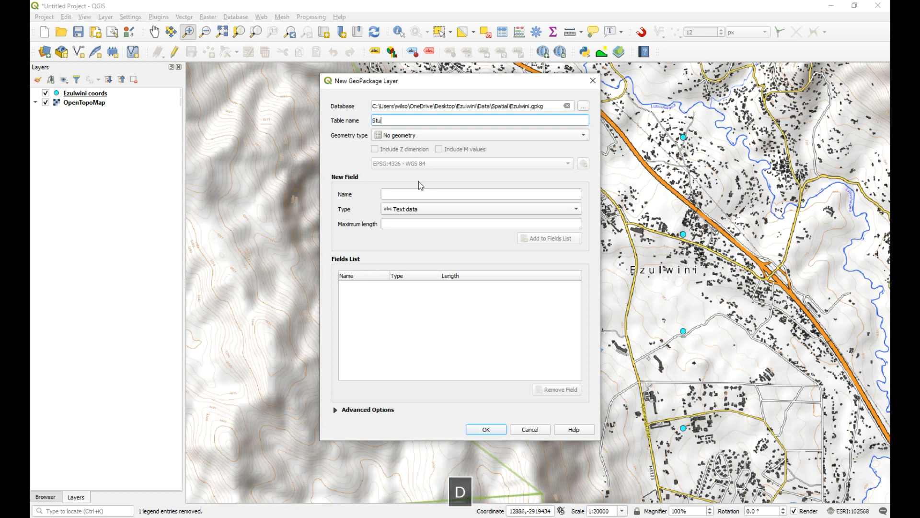
type("dyArea")
left_click(460, 136)
left_click(426, 167)
- Add a text field called name with a maximum length of 50 to the StudyArea layer's fields
left_click(404, 193)
type("name")
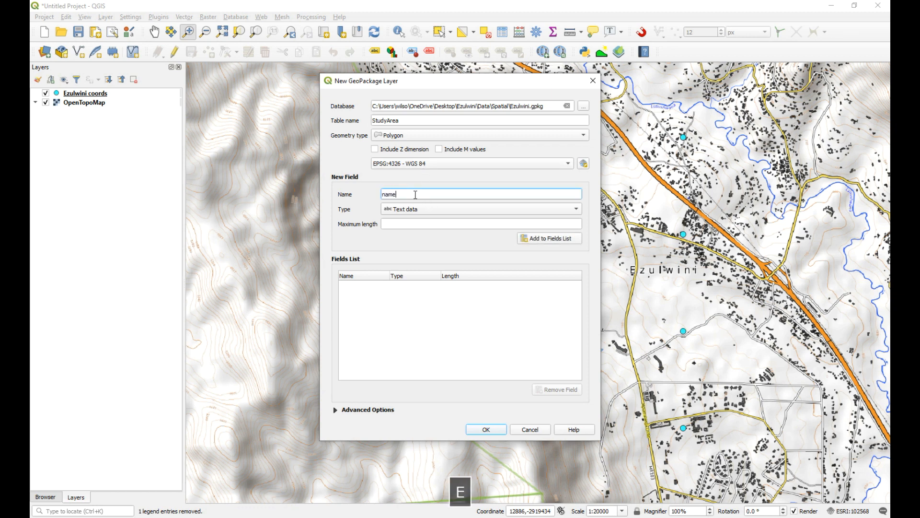
left_click(429, 223)
type("50")
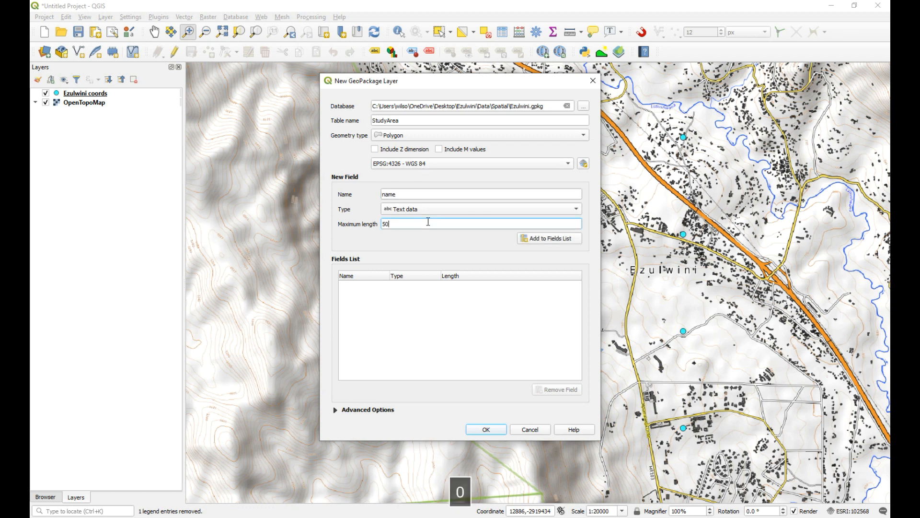
left_click(538, 239)
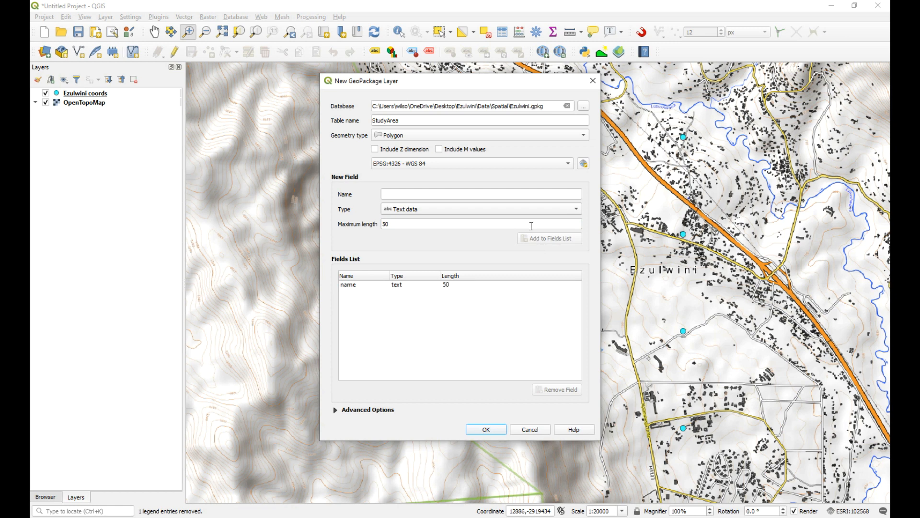
- Assign the project CRS ESRI:102568 Hartebeesthoek94_Lo31_(E-N) and create StudyArea as a new layer in the existing GeoPackage without overwriting it
left_click(544, 164)
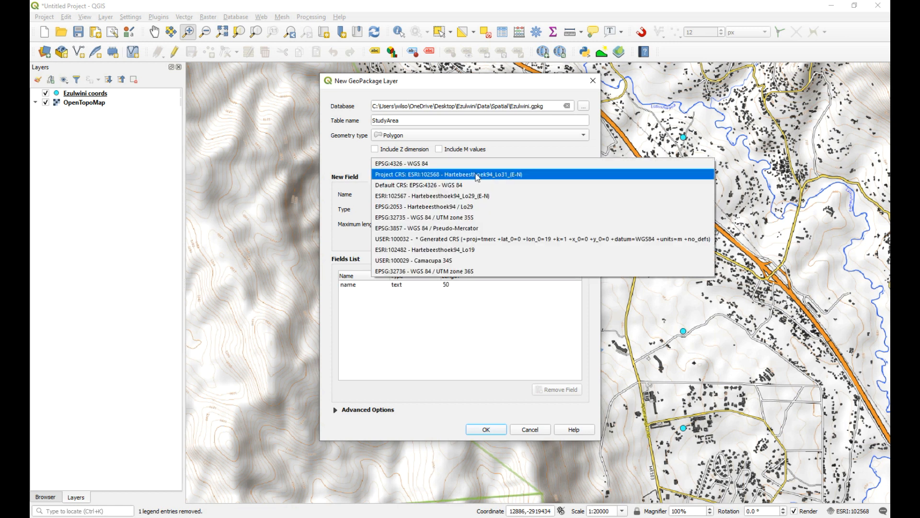
left_click(472, 175)
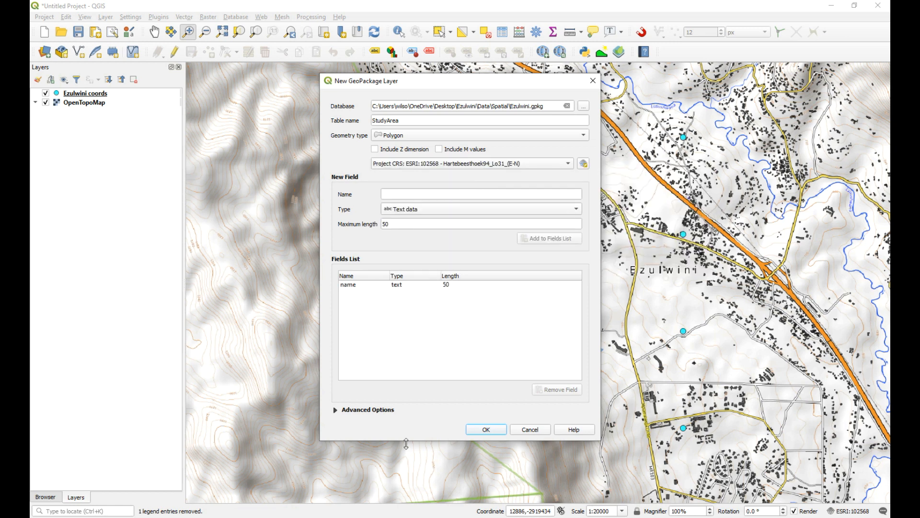
left_click(482, 430)
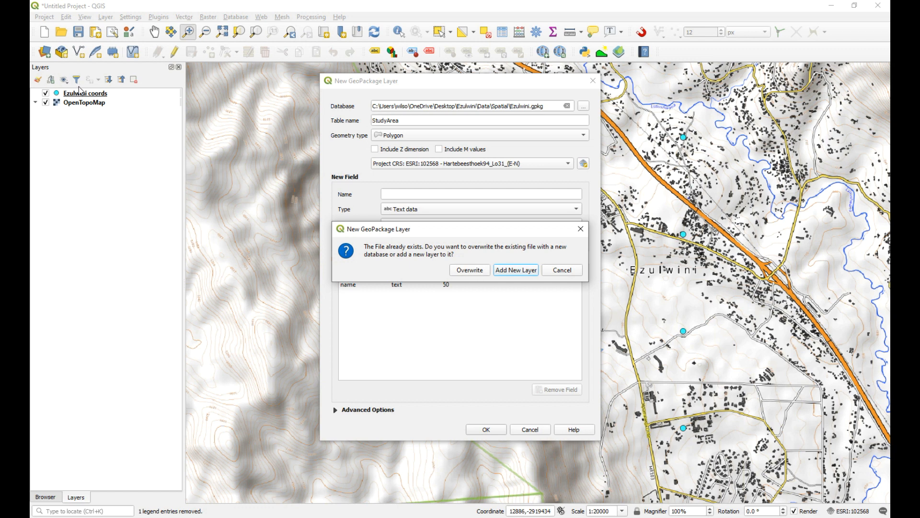
left_click(521, 271)
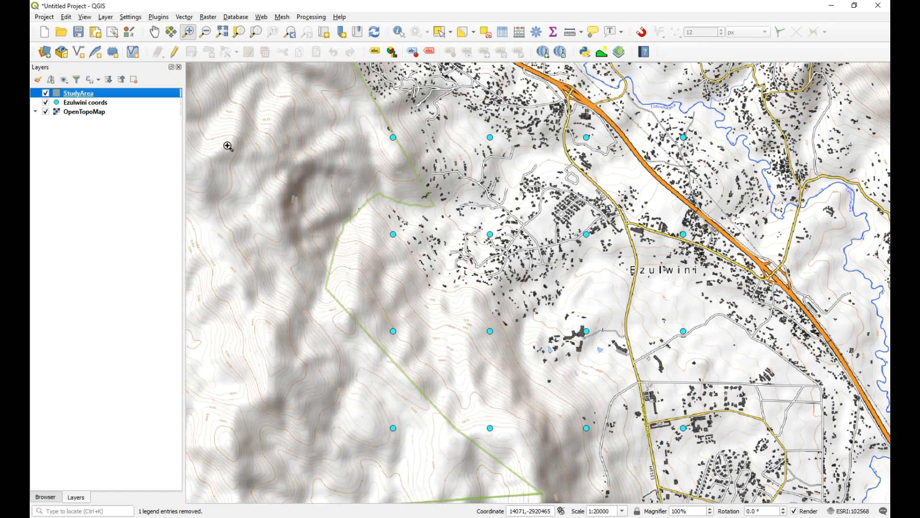
- Style the StudyArea layer with the gradient yellow fill preset and give its simple fill a black stroke (000000)
right_click(86, 91)
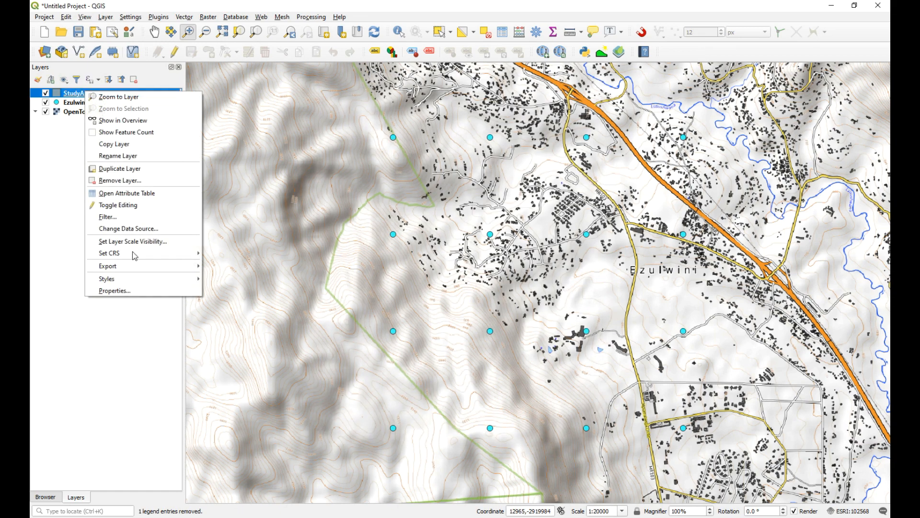
left_click(146, 291)
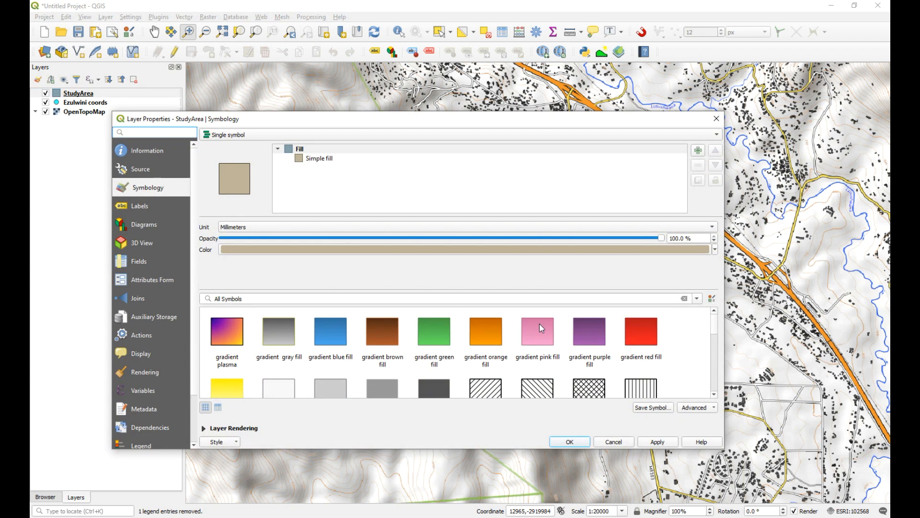
left_click(229, 388)
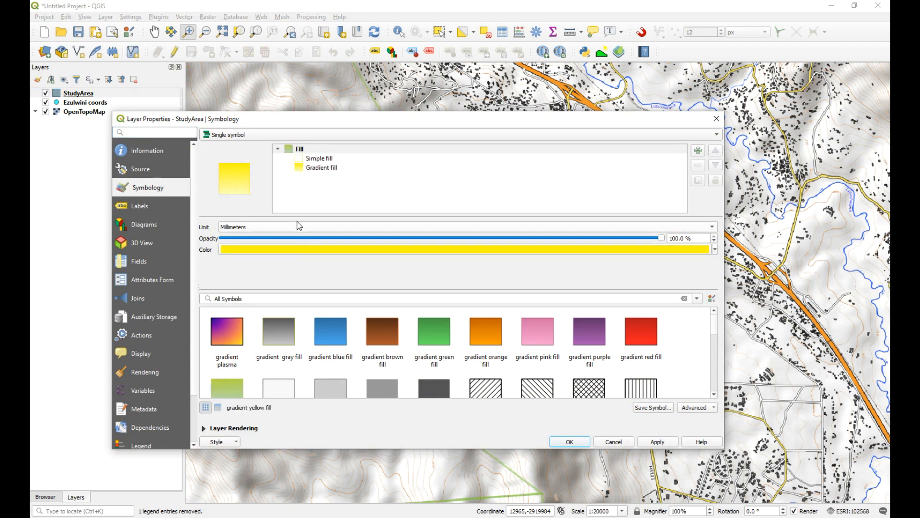
left_click(309, 160)
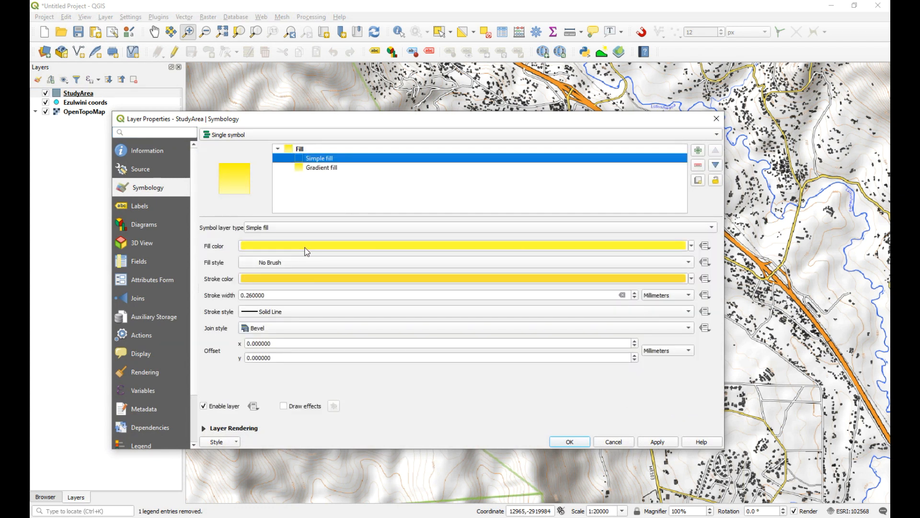
left_click(329, 279)
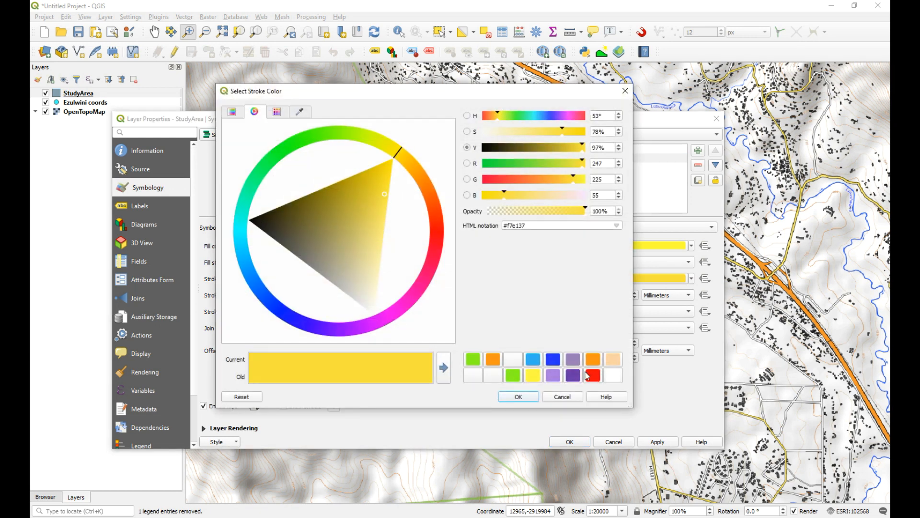
left_click_drag(539, 226, 475, 232)
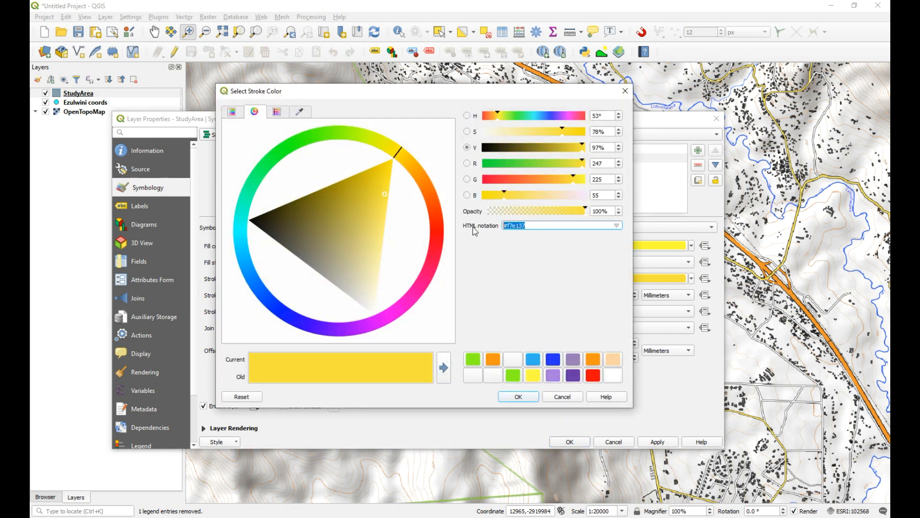
type("0")
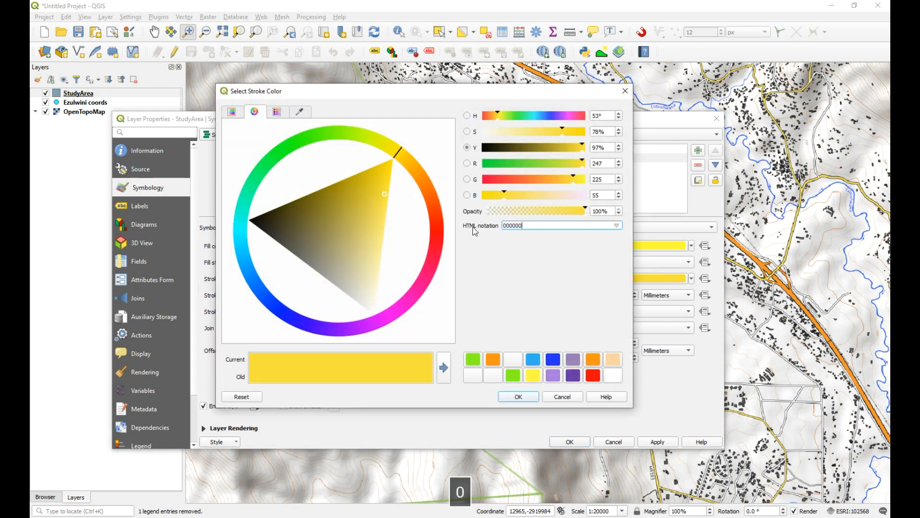
type("00000")
key("Return")
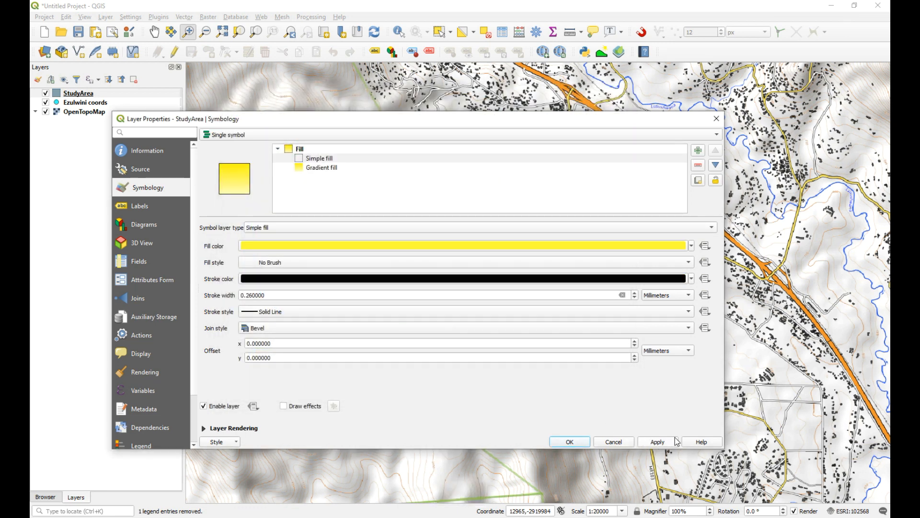
- Set the StudyArea layer's rendering opacity to 50% and accept the layer properties
left_click(204, 429)
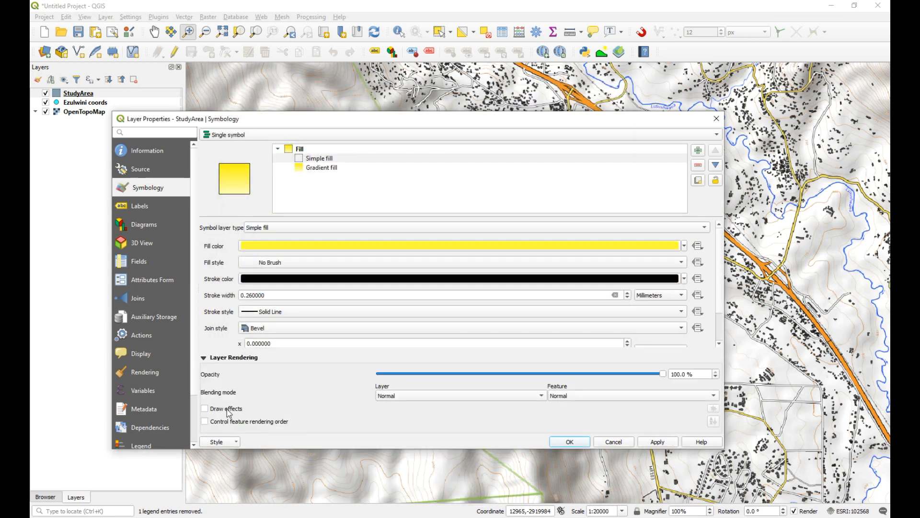
double_click(694, 374)
type("50")
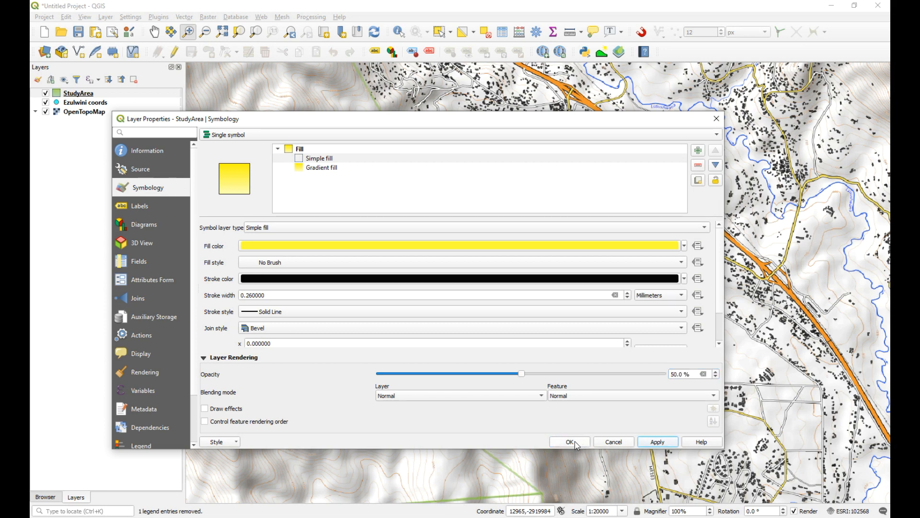
left_click(573, 441)
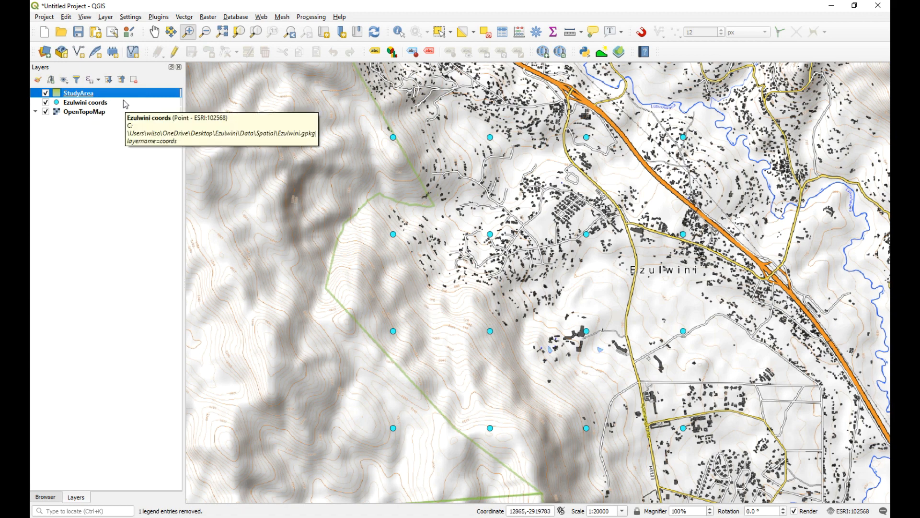
- Enable editing on the StudyArea layer and turn on snapping in Advanced Configuration mode
left_click(174, 53)
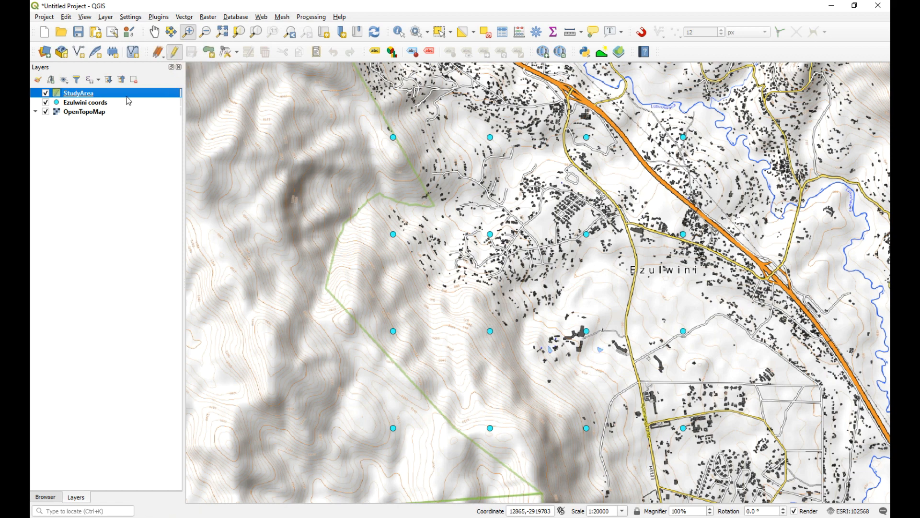
left_click(644, 33)
left_click(661, 33)
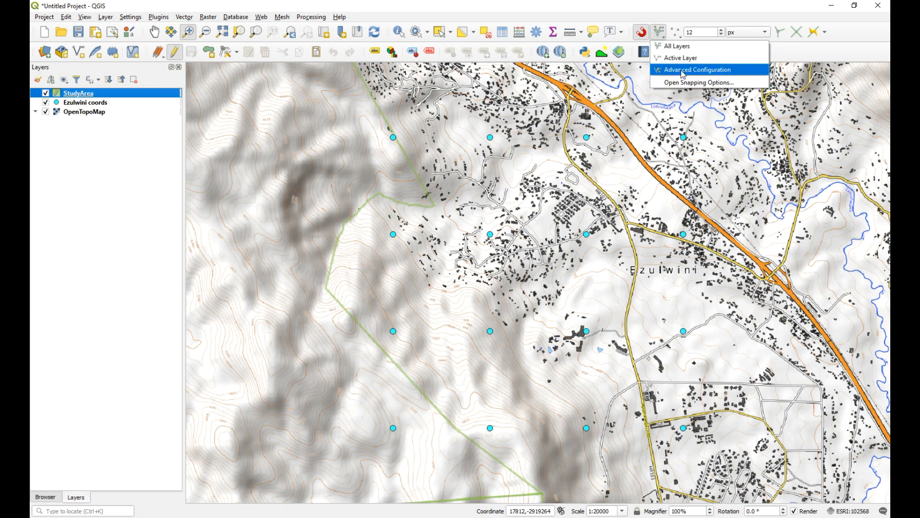
left_click(713, 73)
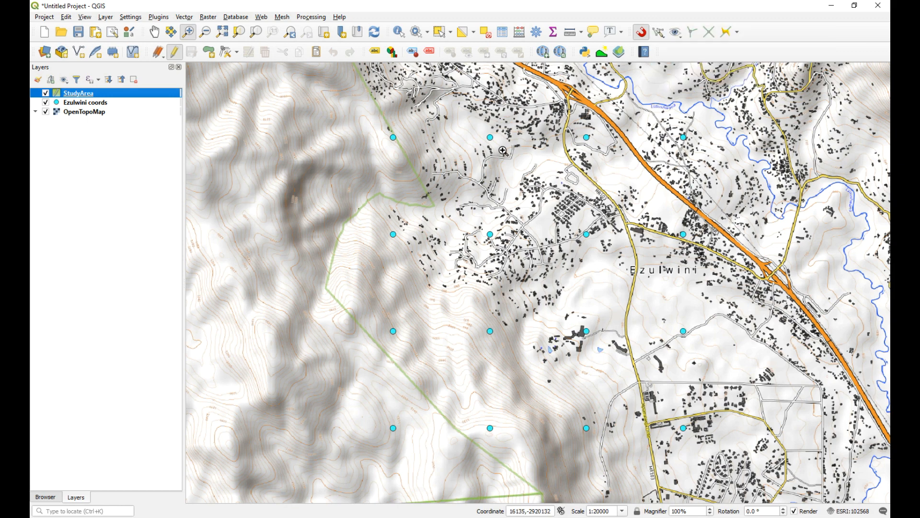
- Enable vertex snapping for only the Ezulwini coords layer in the advanced snapping configuration, keeping the 12-pixel tolerance
left_click(659, 32)
left_click(702, 70)
left_click(677, 33)
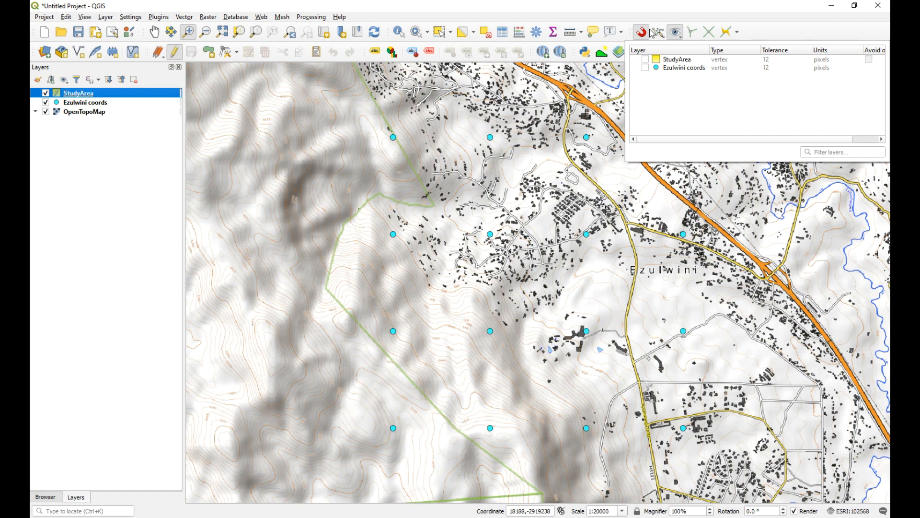
left_click(645, 68)
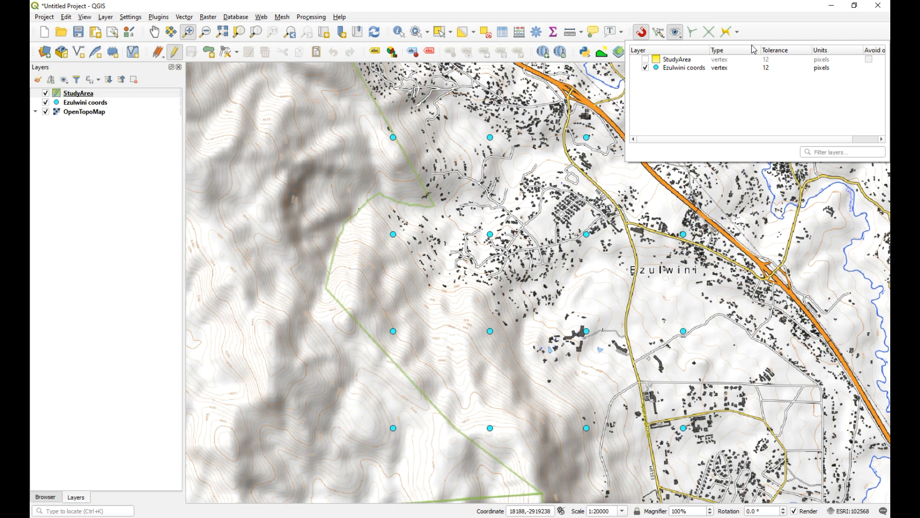
left_click(673, 32)
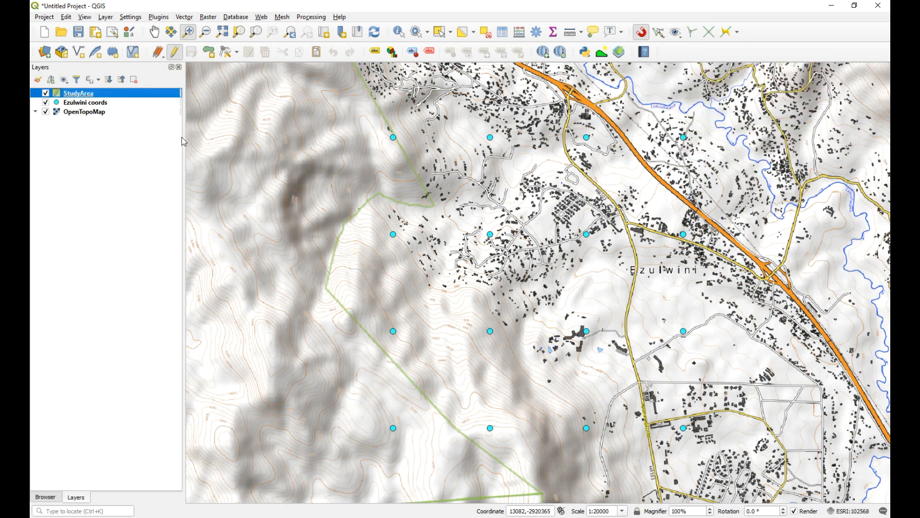
- Digitize a StudyArea polygon snapped to the four outermost corner points of the Ezulwini coords grid
left_click(210, 56)
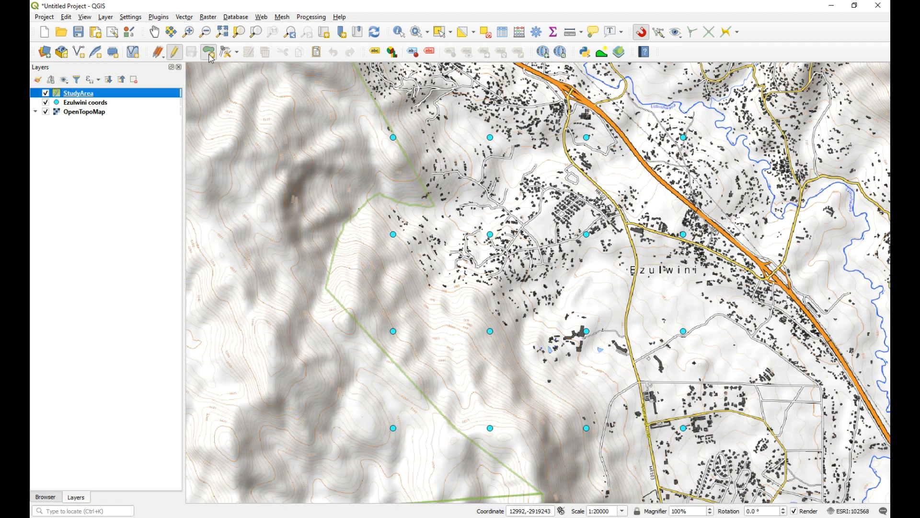
left_click(393, 138)
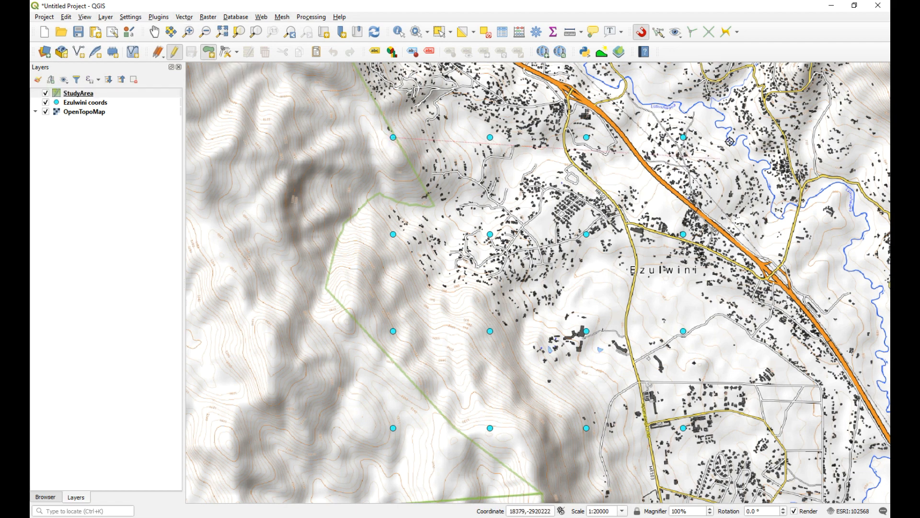
left_click(684, 138)
left_click(684, 428)
left_click(393, 428)
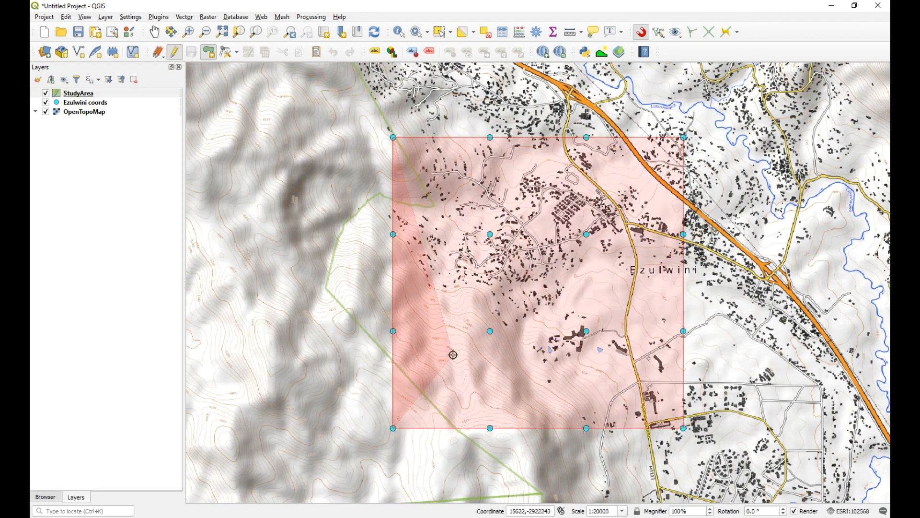
right_click(448, 353)
- Enter Study Area as the new polygon's name attribute and accept the feature
left_click(349, 82)
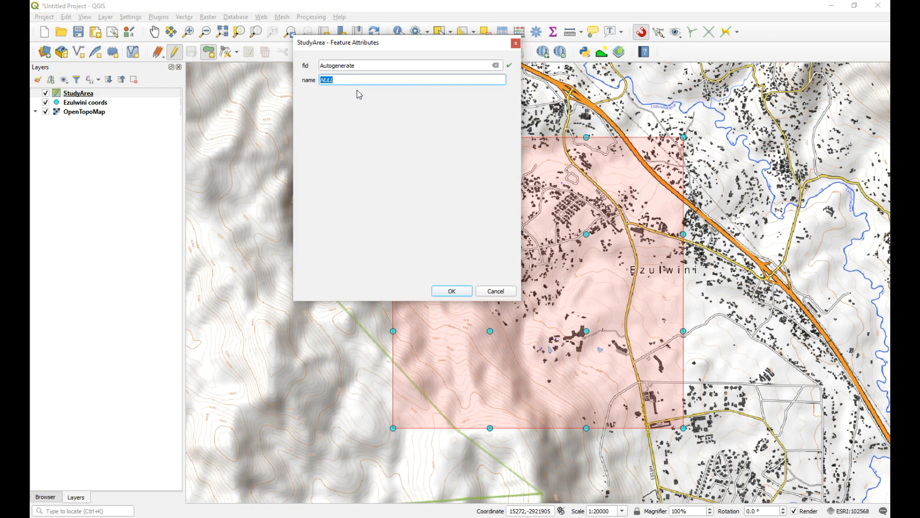
type("Study ")
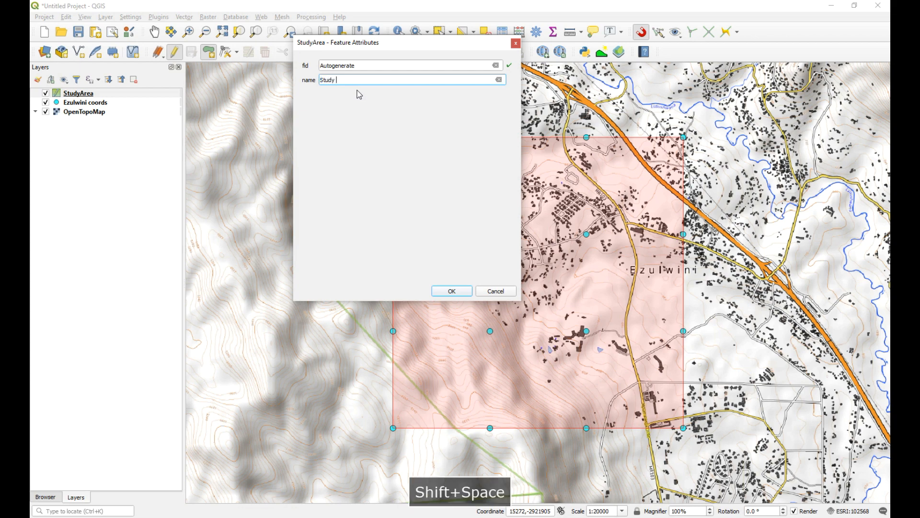
type("Area")
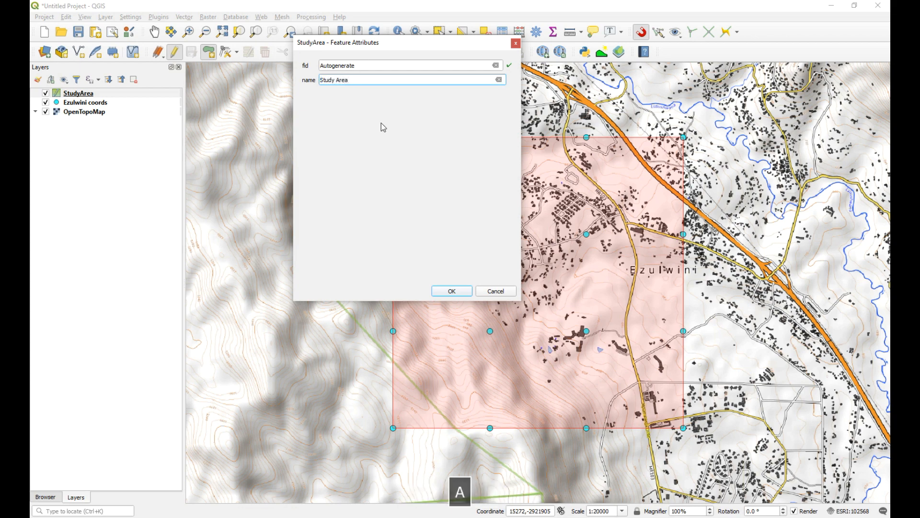
left_click(451, 290)
- Place the Ezulwini coords layer above StudyArea, then stop editing StudyArea and save its changes
left_click_drag(100, 101, 91, 90)
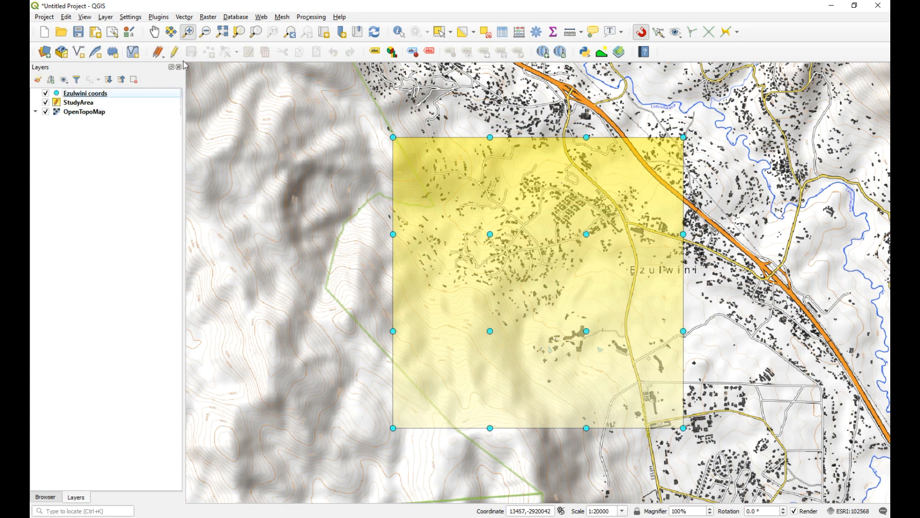
left_click(90, 101)
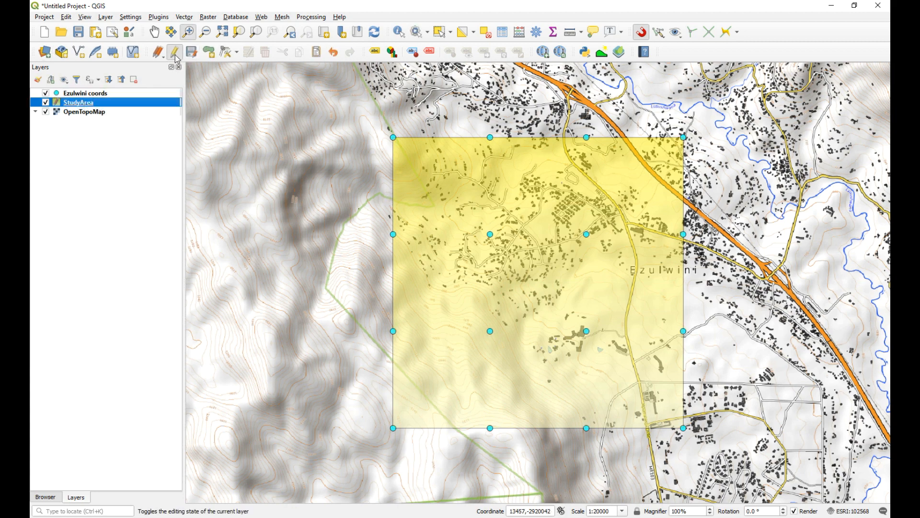
left_click(174, 51)
left_click(435, 265)
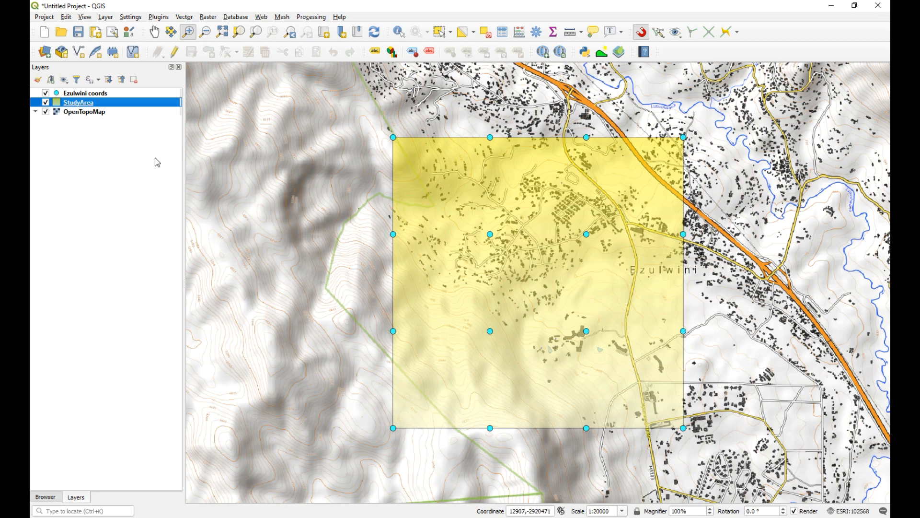
- Begin a new GeoPackage layer in the existing Ezulwini.gpkg with the table name gridlines
left_click(62, 53)
left_click(584, 106)
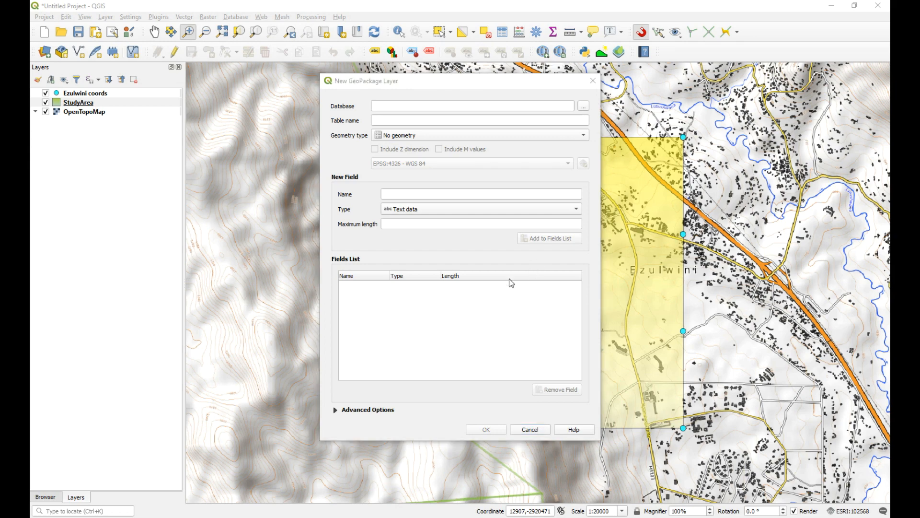
double_click(436, 183)
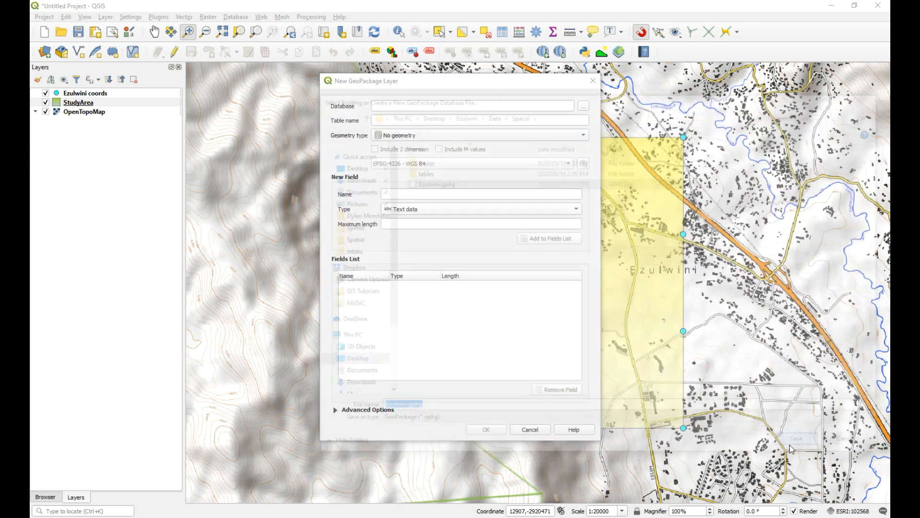
left_click(510, 136)
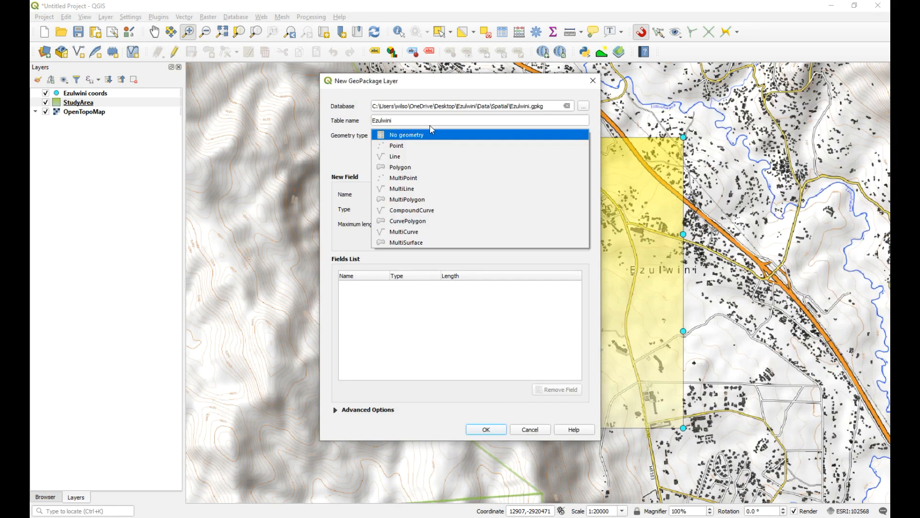
left_click(407, 118)
double_click(407, 120)
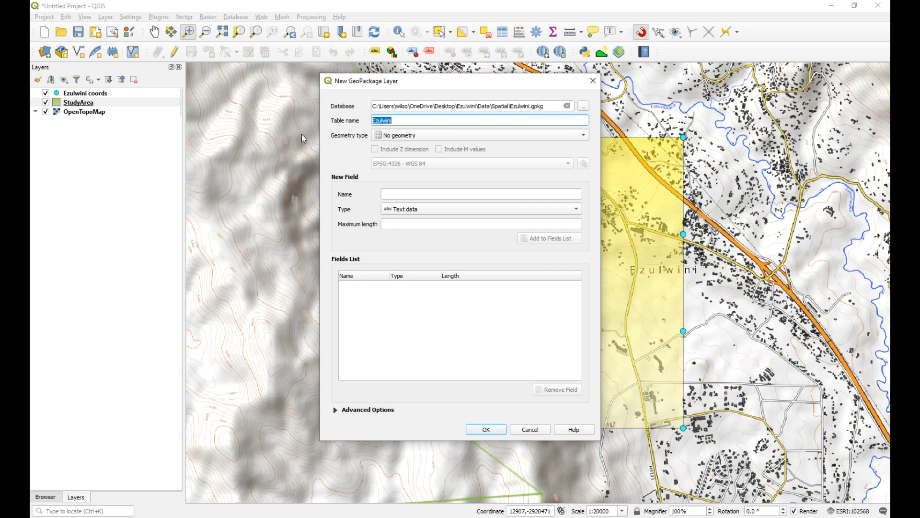
type("lines")
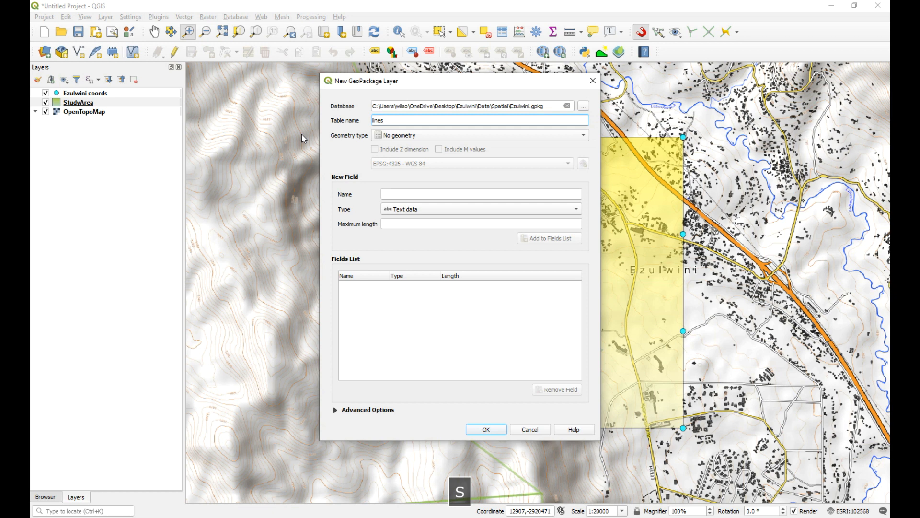
key("Home")
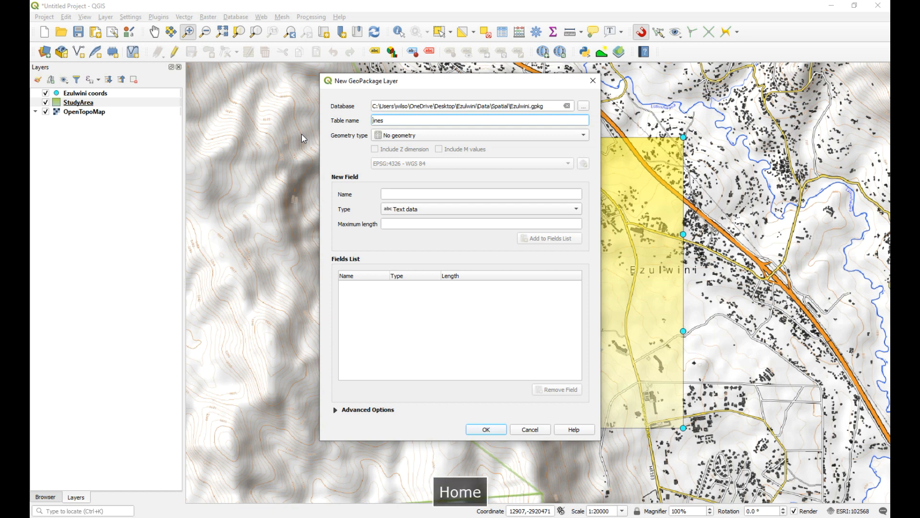
type("gri")
type("dl")
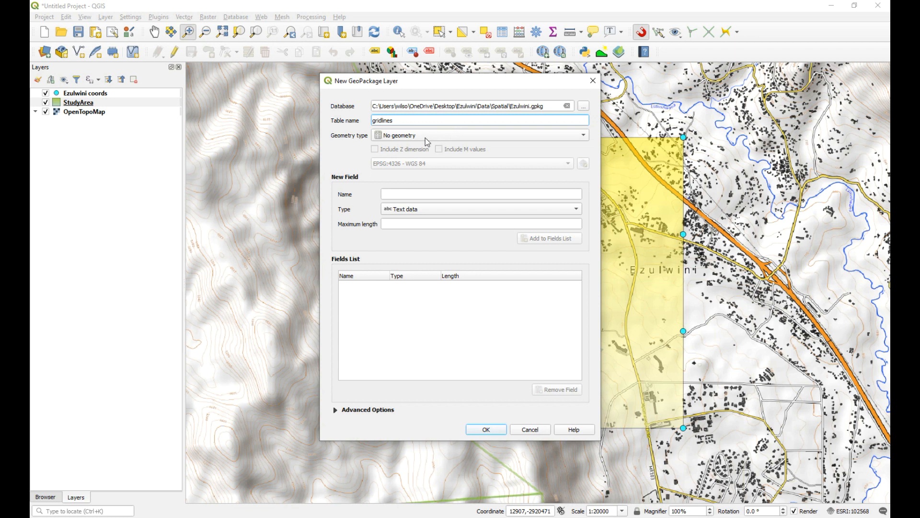
- Set the new layer's geometry type to Line and its CRS to the project CRS ESRI:102568 Hartebeesthoek94_Lo31_(E-N)
left_click(426, 137)
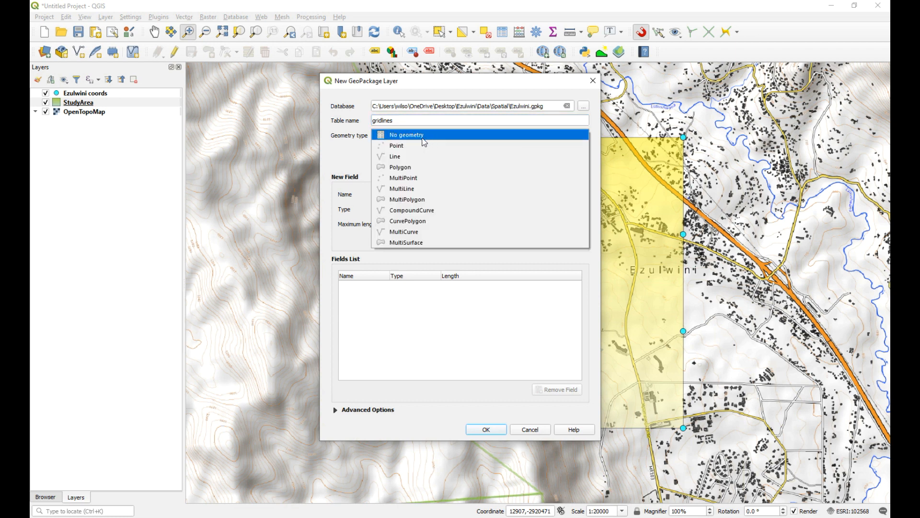
left_click(412, 159)
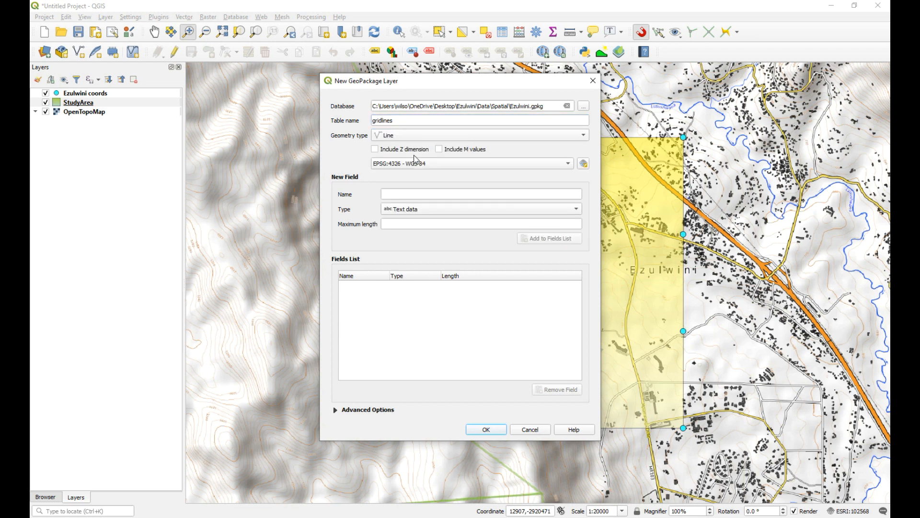
left_click(485, 166)
left_click(455, 176)
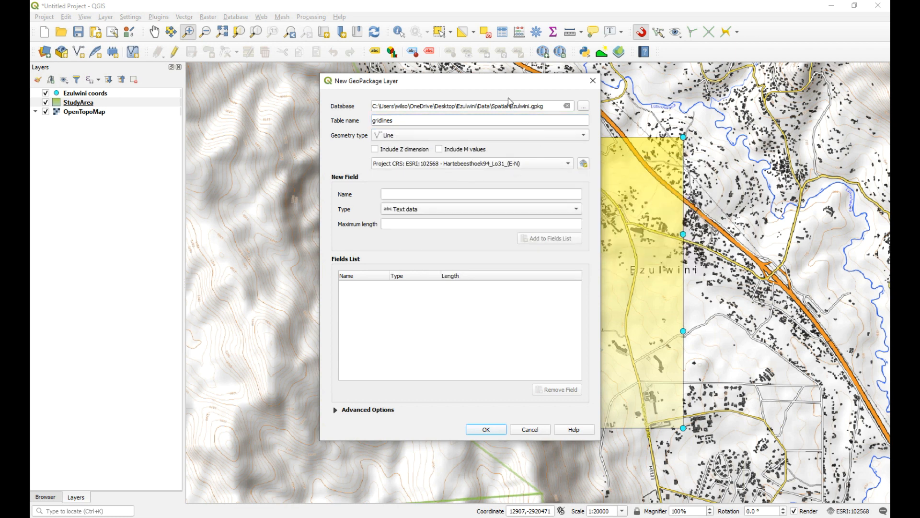
- Add a text field called name with a maximum length of 50 to the gridlines layer's fields
left_click(424, 192)
type("namer")
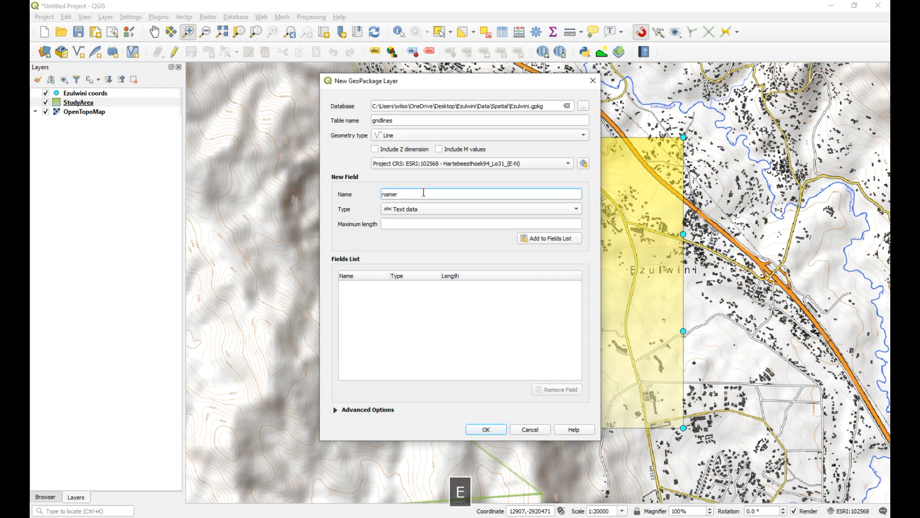
key("BackSpace")
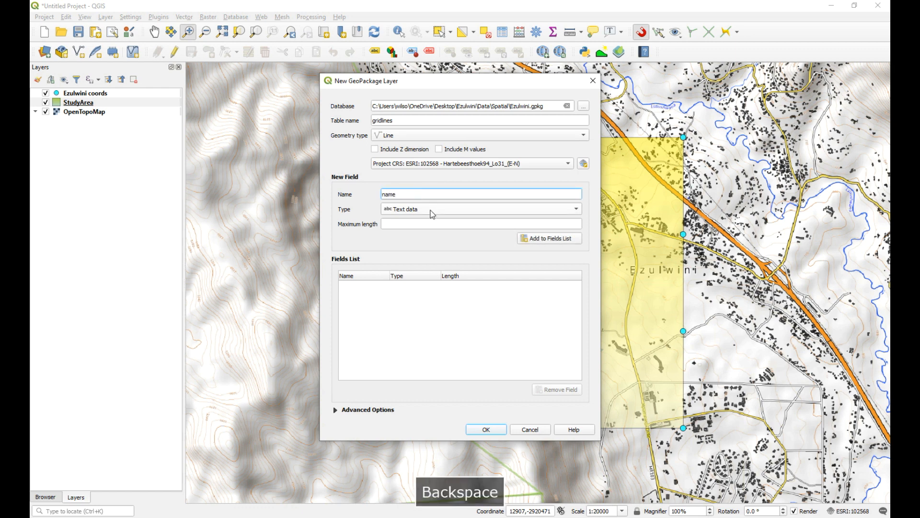
left_click(425, 225)
type("50")
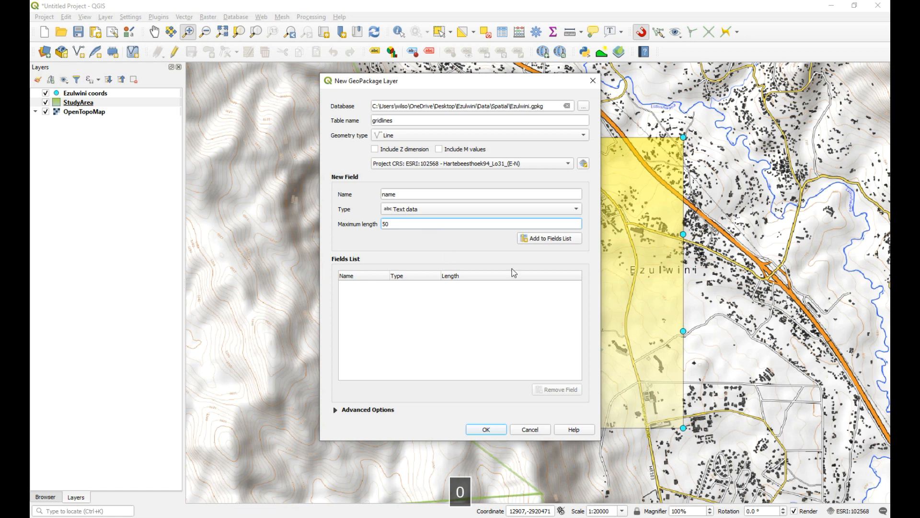
left_click(557, 238)
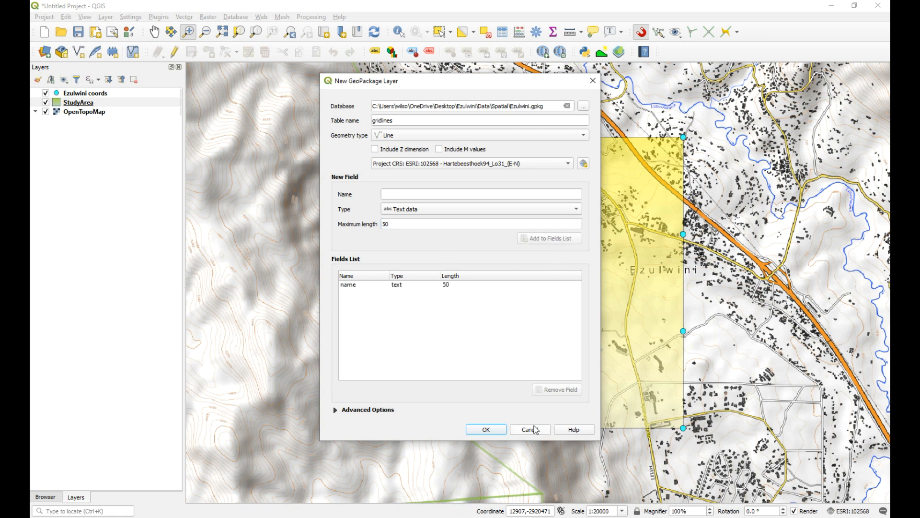
- Try to add gridlines as a new layer in the GeoPackage, decline overwriting the existing table and cancel the layer creation
left_click(486, 429)
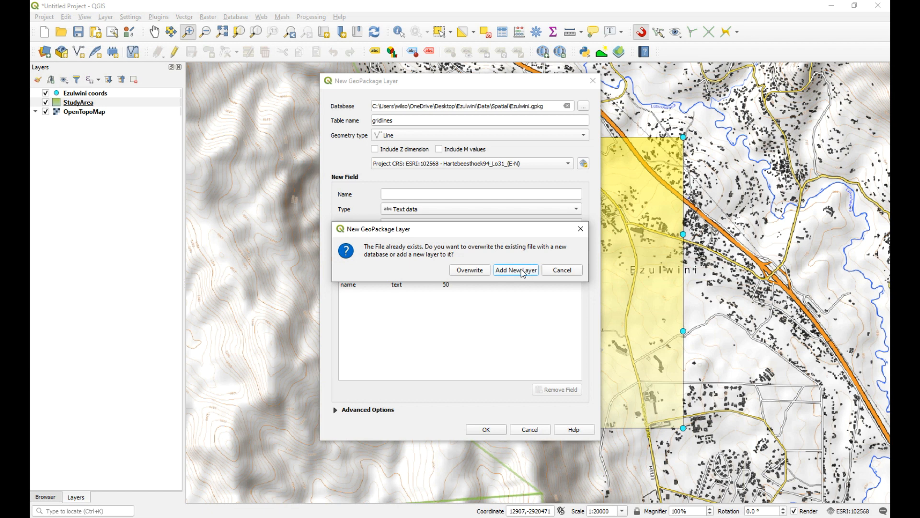
left_click(523, 273)
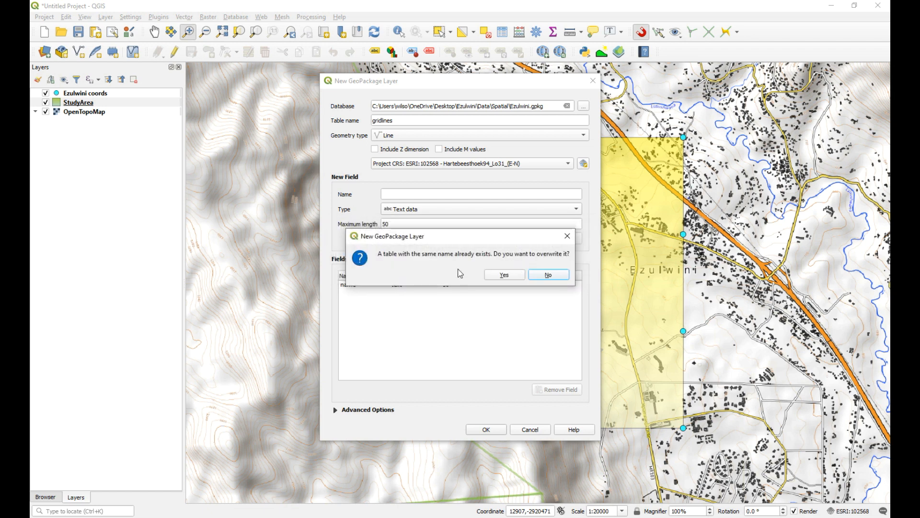
left_click(550, 275)
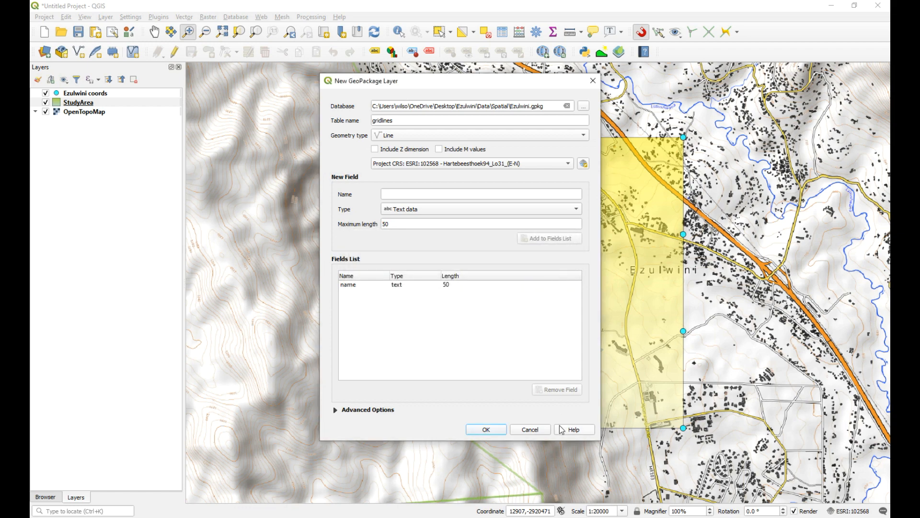
left_click(530, 430)
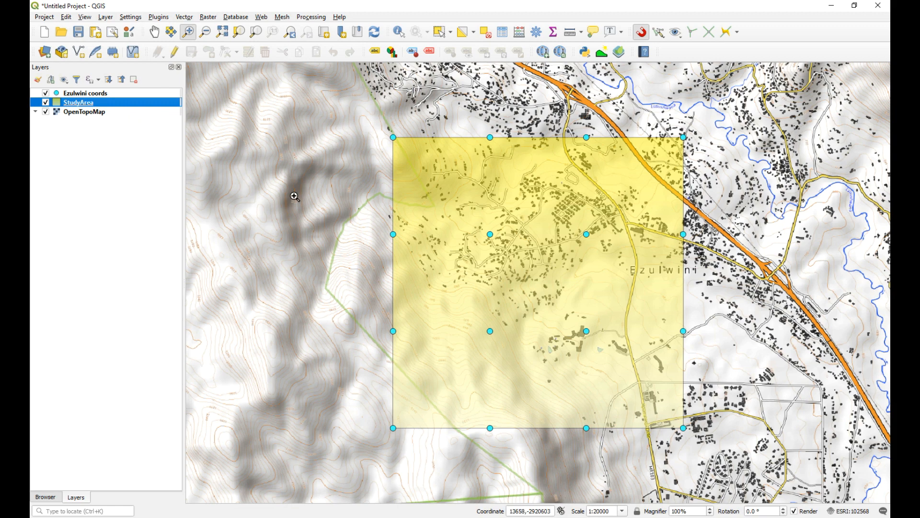
- Check which layers Ezulwini.gpkg contains, looking for the gridlines table
left_click(53, 498)
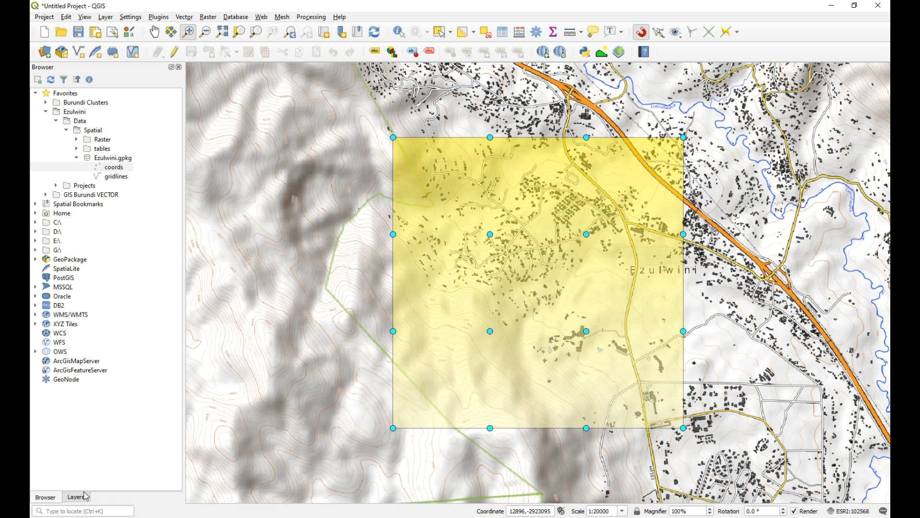
left_click(126, 181)
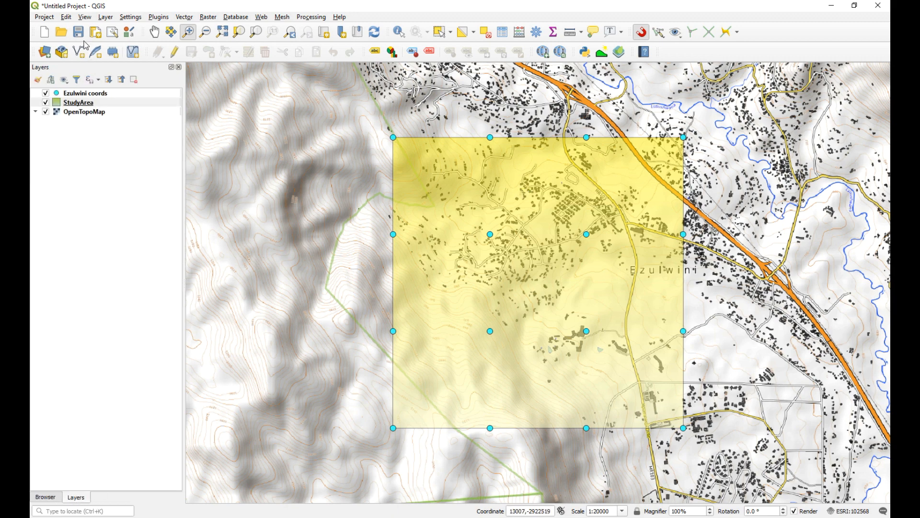
- Open the data source manager's GeoPackage source and create a connection to Ezulwini.gpkg in the Data/Spatial folder
left_click(45, 52)
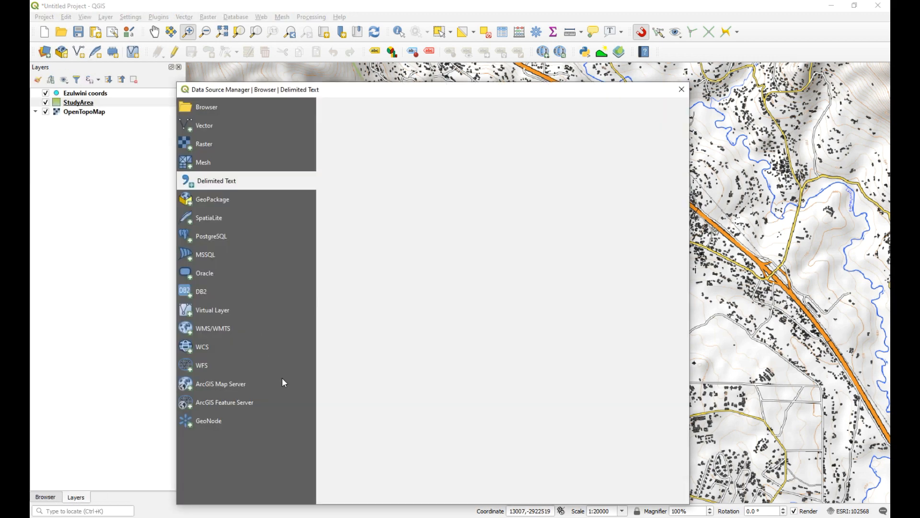
left_click(227, 202)
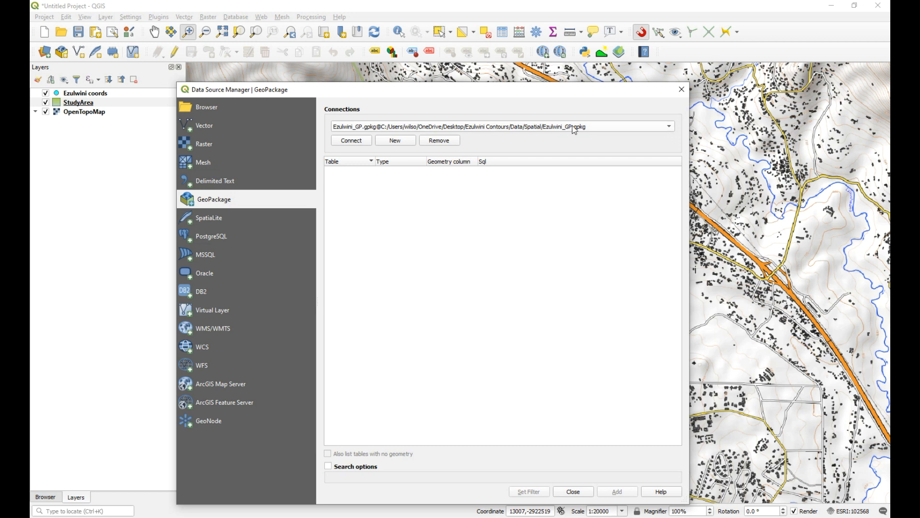
left_click(673, 131)
left_click(490, 144)
left_click(395, 140)
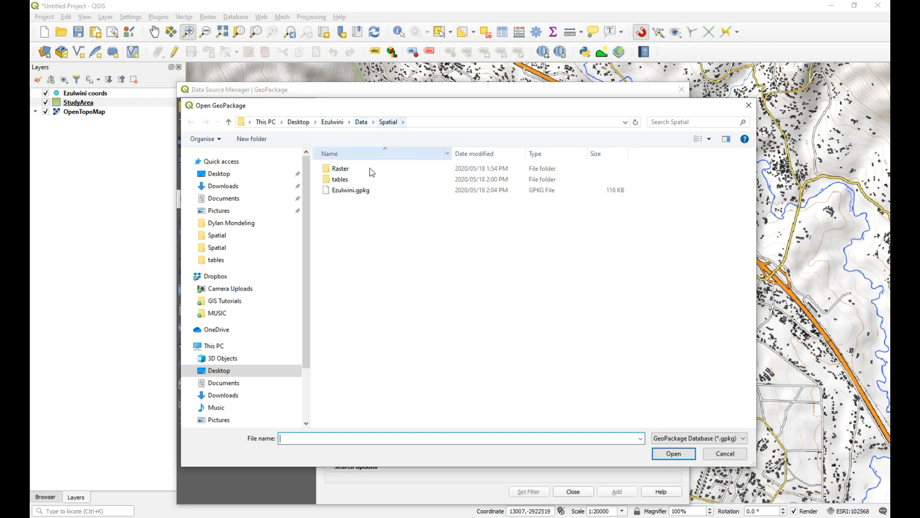
left_click(346, 192)
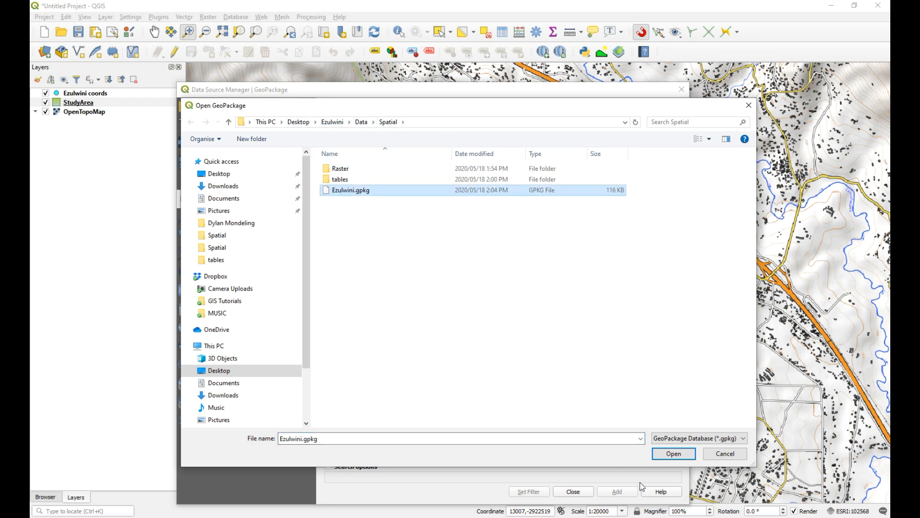
left_click(673, 455)
- Remove the stored Ezulwini_GP.gpkg and Ezulwini.gpkg connections from the GeoPackage connections
left_click(350, 141)
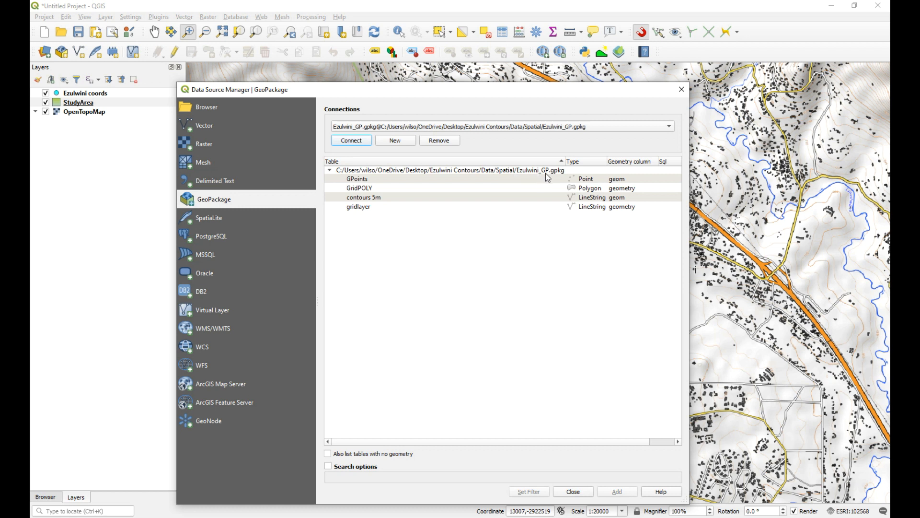
left_click(431, 141)
left_click(485, 311)
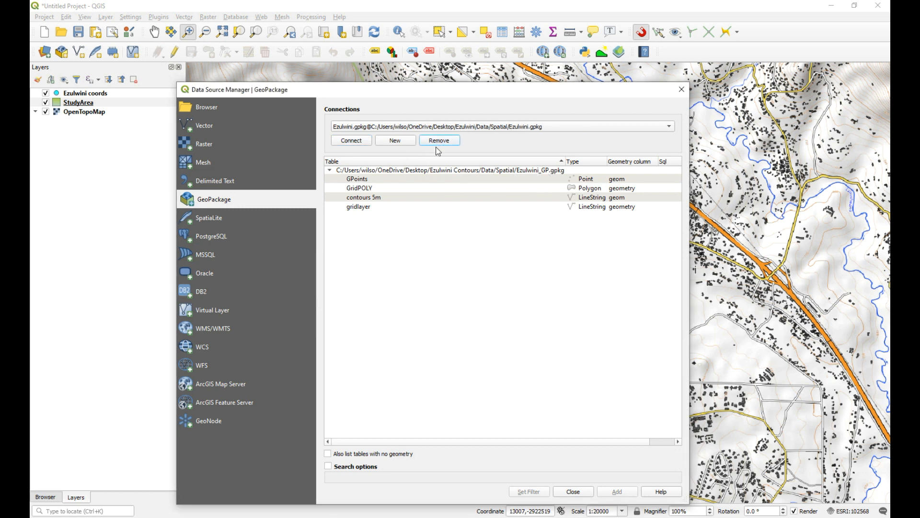
left_click(439, 141)
left_click(485, 312)
- Create a fresh GeoPackage connection to Ezulwini.gpkg in the Spatial folder and connect to it
left_click(404, 141)
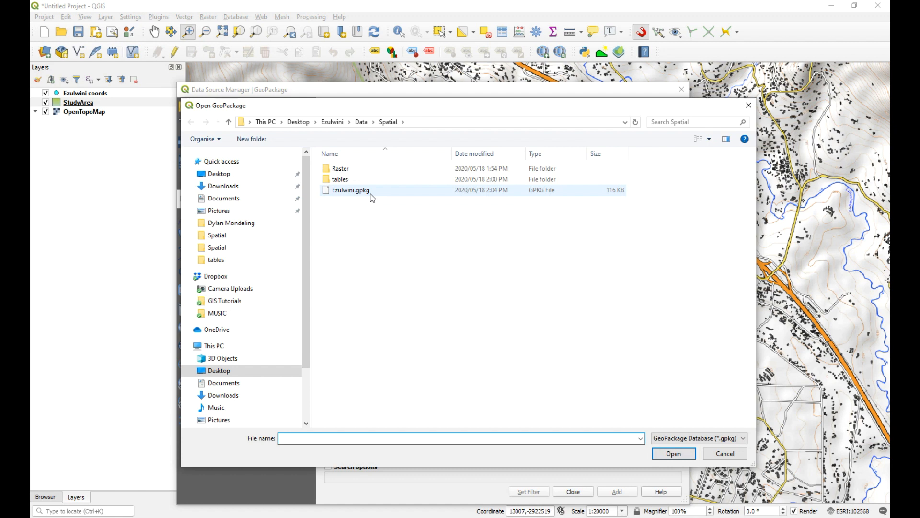
left_click(371, 191)
left_click(673, 453)
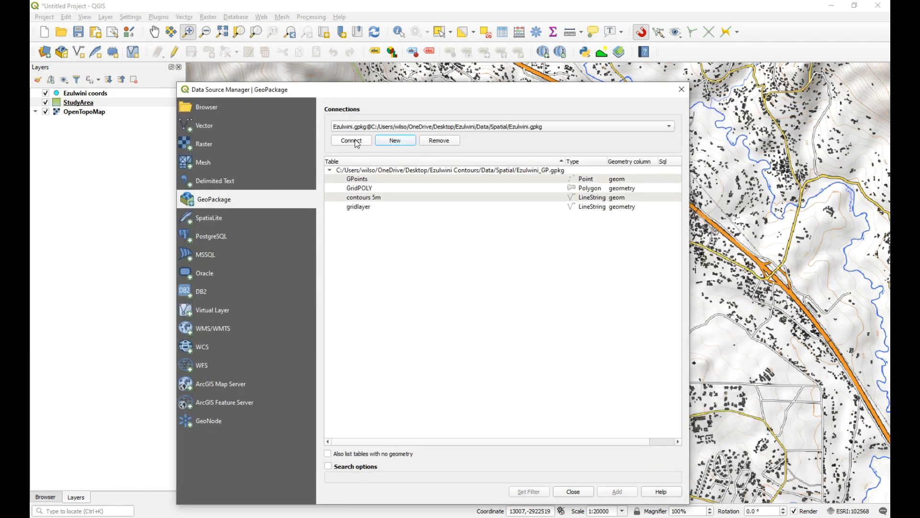
left_click(357, 144)
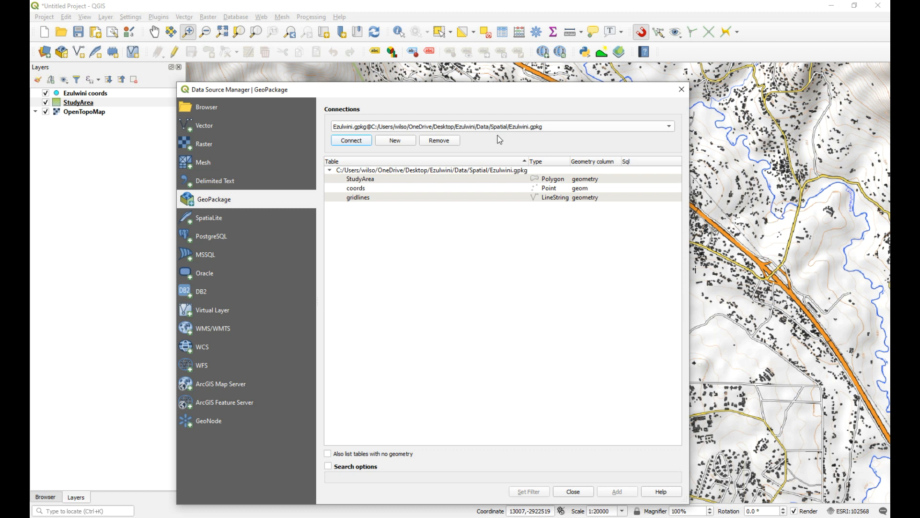
- Add the gridlines table from Ezulwini.gpkg to the project and close the data source manager
left_click(367, 199)
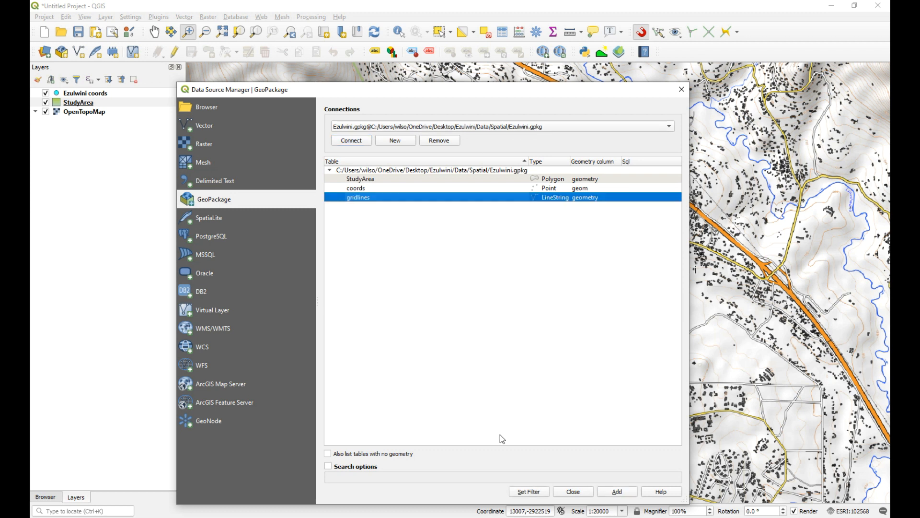
left_click(621, 492)
left_click(575, 491)
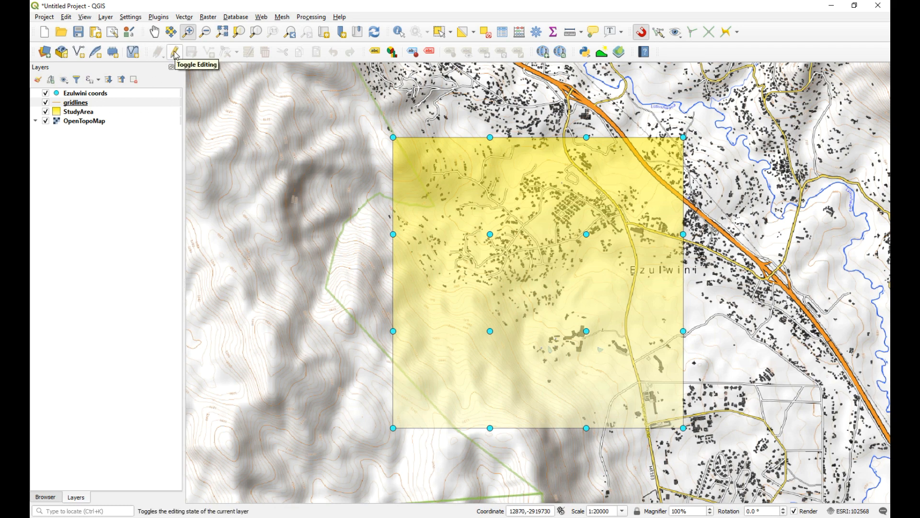
- Set the gridlines layer's simple line colour to black (HTML notation 000000) and apply it
left_click(94, 103)
double_click(96, 105)
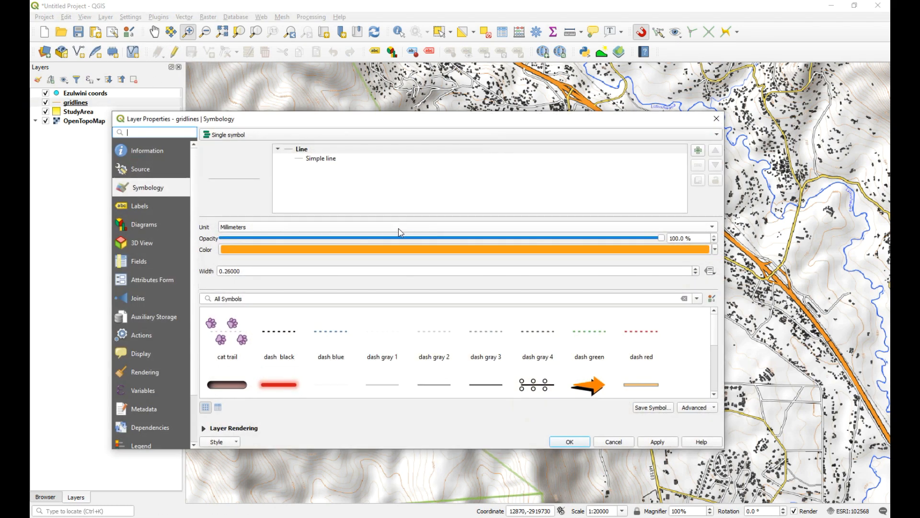
left_click(321, 158)
left_click(324, 244)
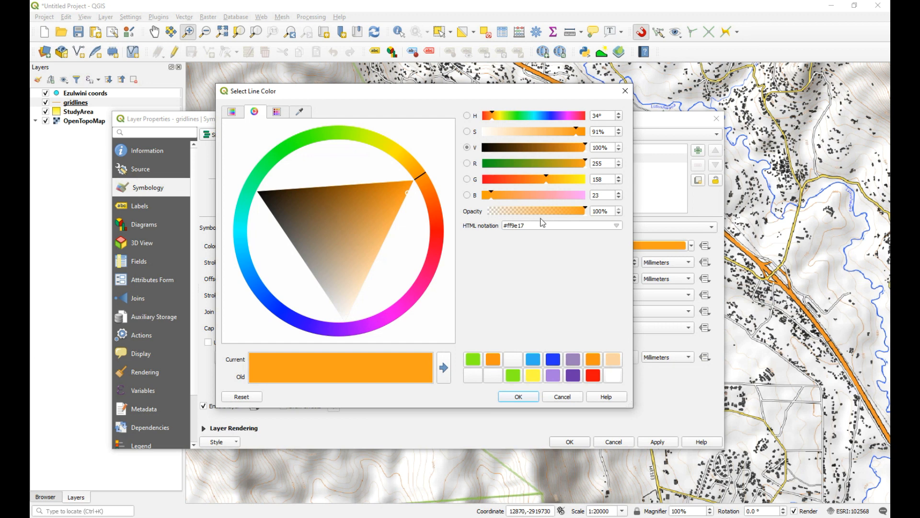
left_click_drag(529, 225, 486, 230)
type("000000")
key("Return")
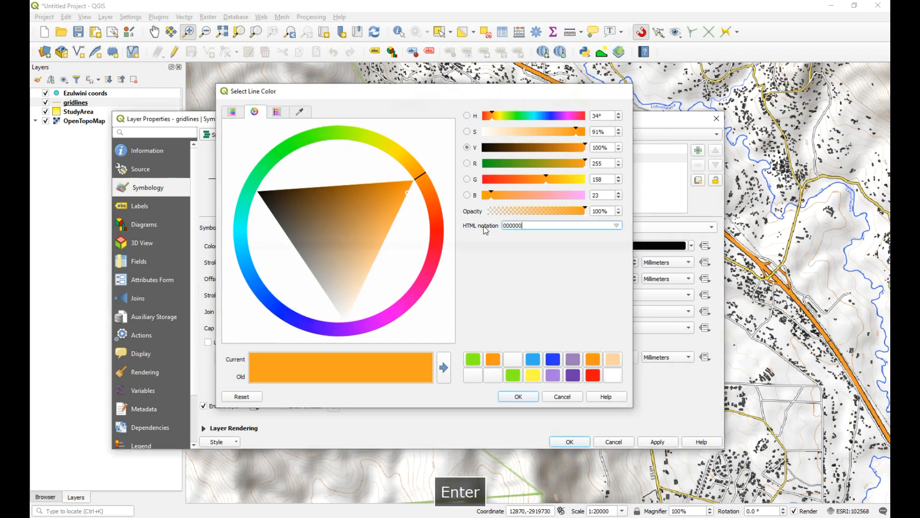
left_click(665, 445)
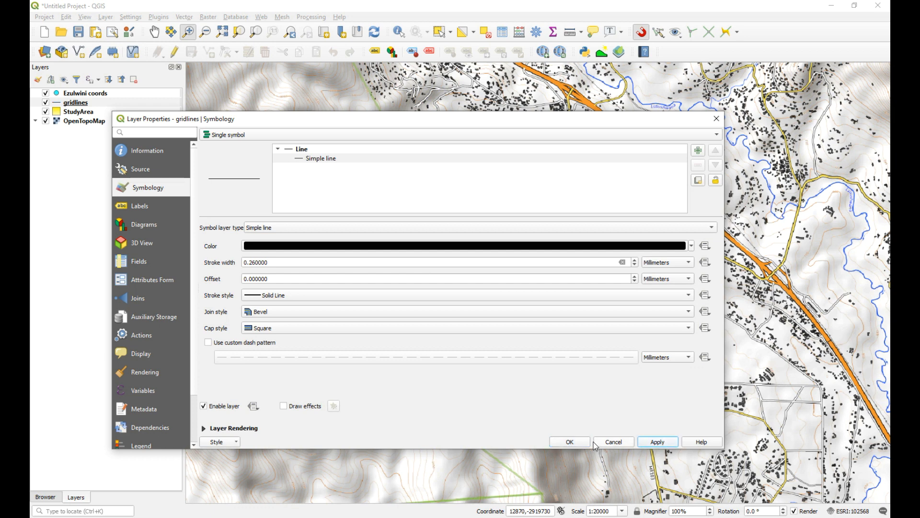
left_click(568, 442)
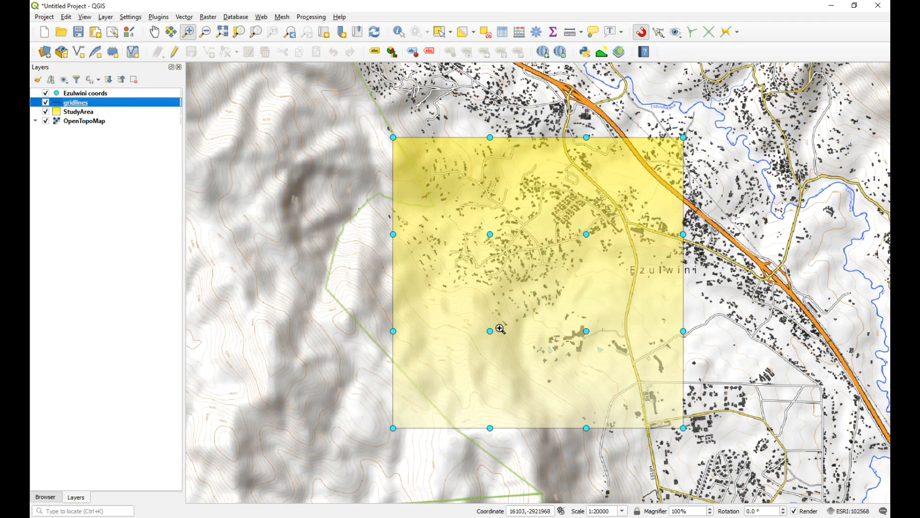
- Hide the OpenTopoMap and StudyArea layers and put the gridlines layer into editing mode for adding line features
left_click(46, 122)
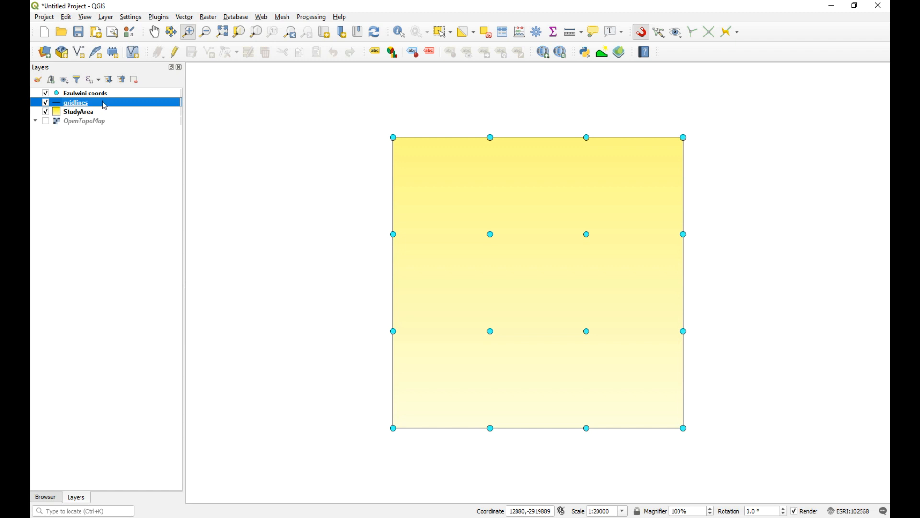
left_click(47, 113)
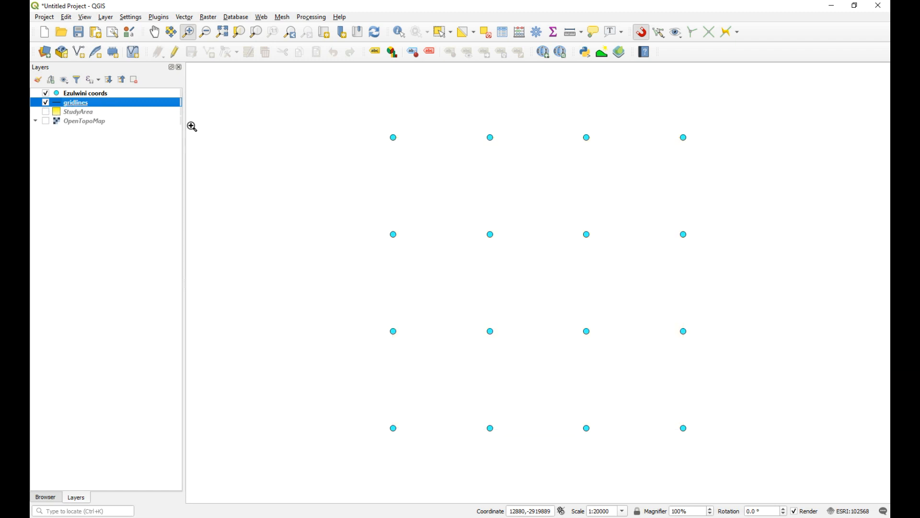
left_click(176, 56)
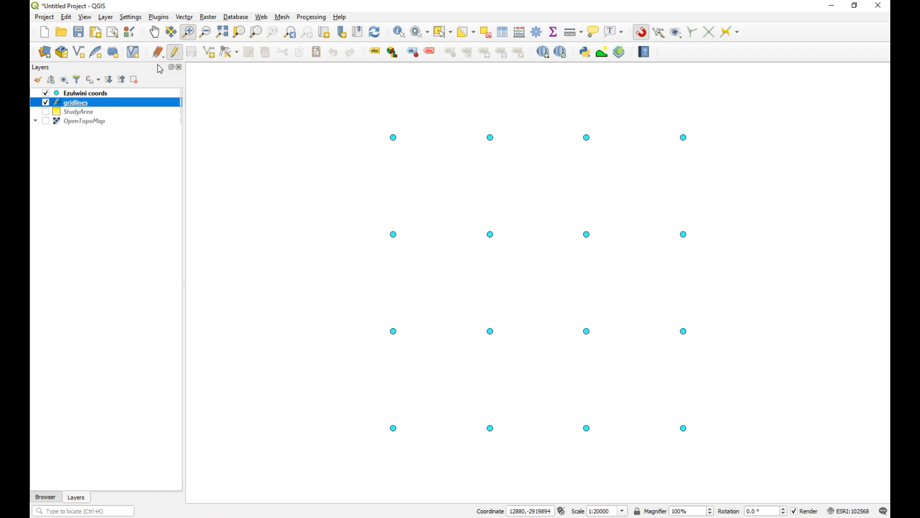
left_click(209, 54)
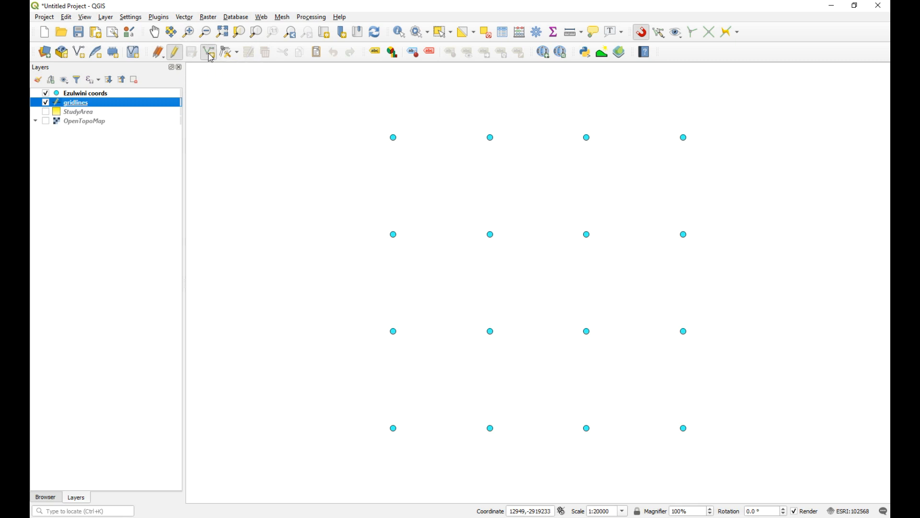
- Digitize a horizontal grid line through the four coordinate points of the top row, leaving its name empty
left_click(393, 138)
left_click(490, 138)
left_click(587, 137)
left_click(684, 137)
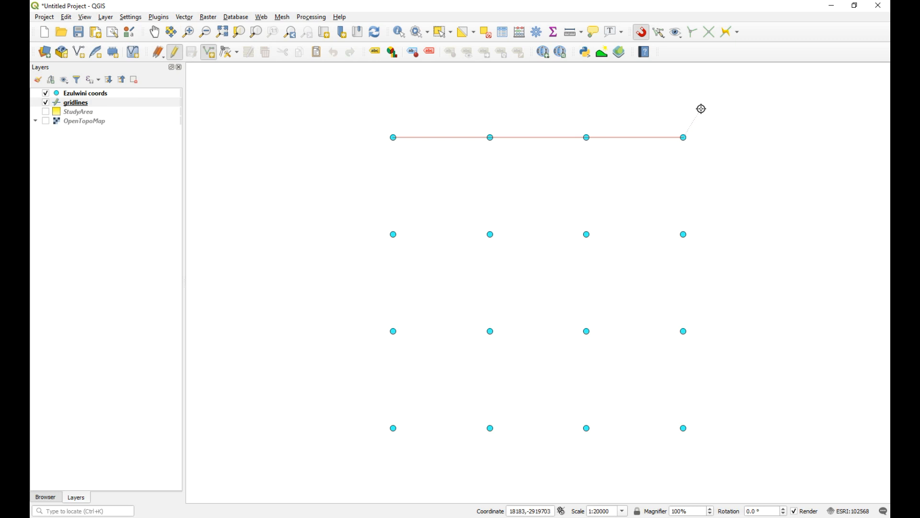
right_click(702, 109)
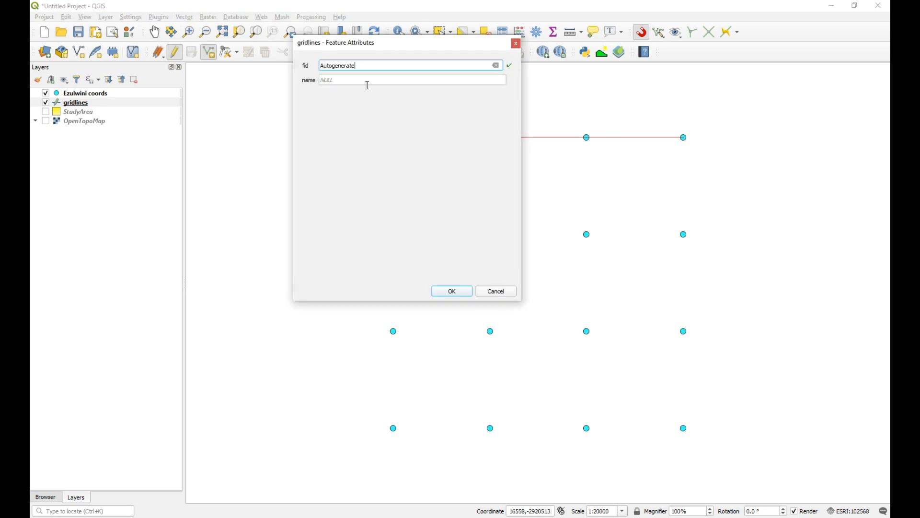
left_click(452, 291)
- Digitize a horizontal grid line through the four points of the second row, keeping the default attributes
left_click(393, 234)
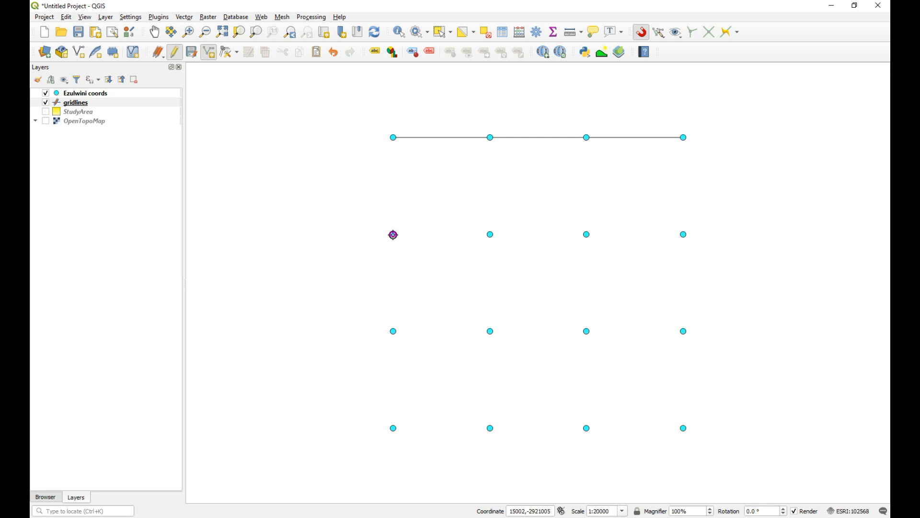
left_click(490, 234)
left_click(586, 234)
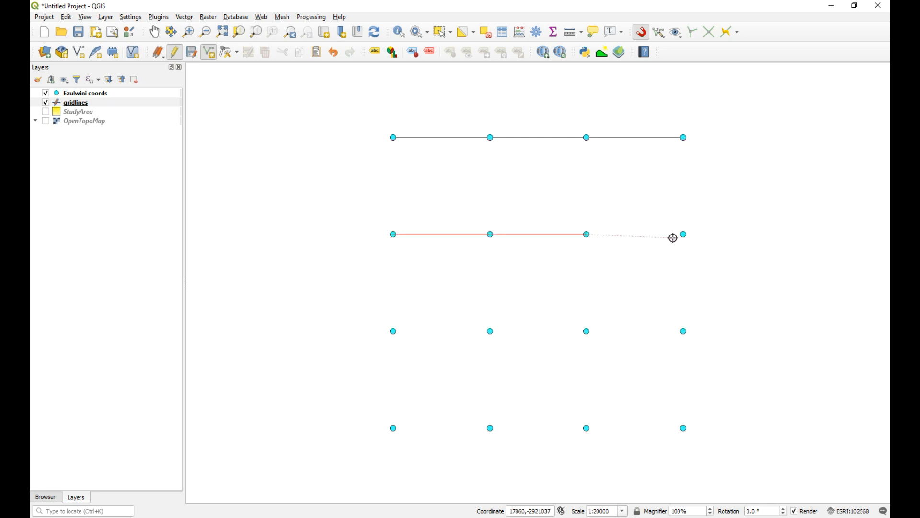
left_click(685, 235)
right_click(735, 211)
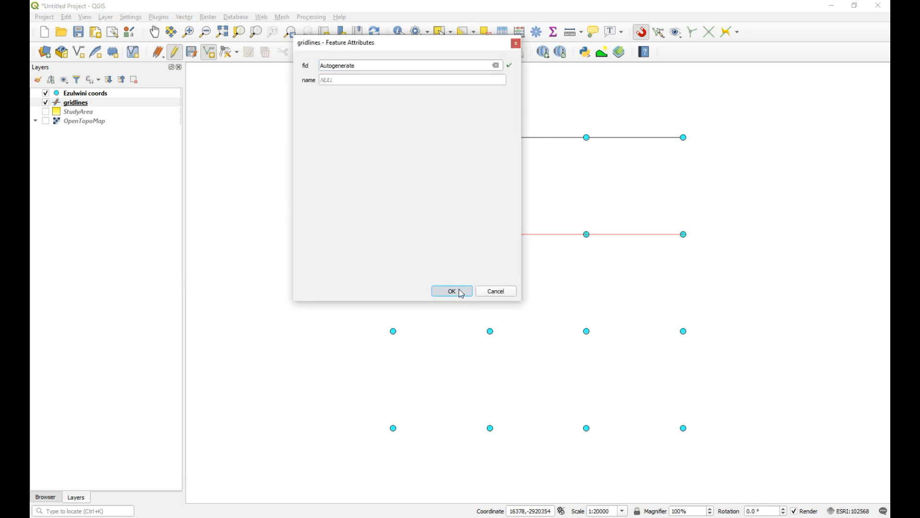
left_click(459, 291)
- Digitize a horizontal grid line through the four points of the third row, keeping the default attributes
left_click(393, 331)
left_click(490, 331)
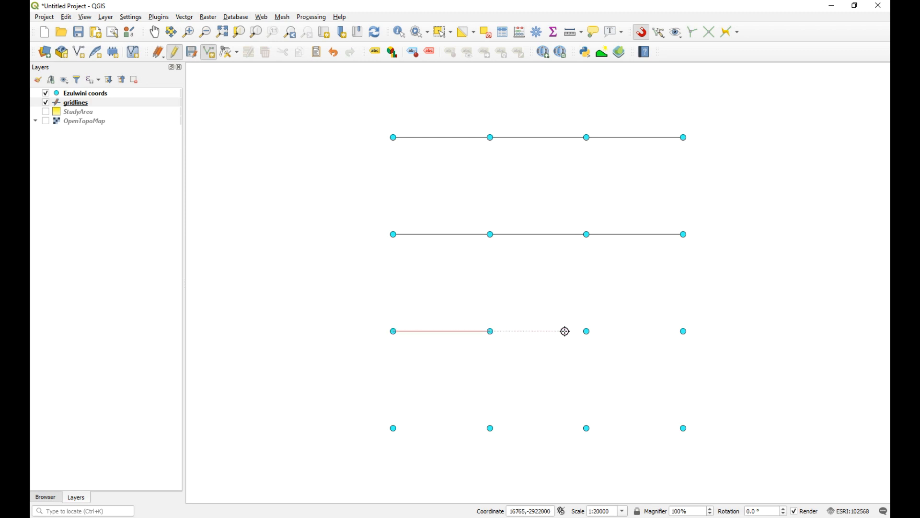
left_click(586, 330)
left_click(684, 331)
right_click(748, 282)
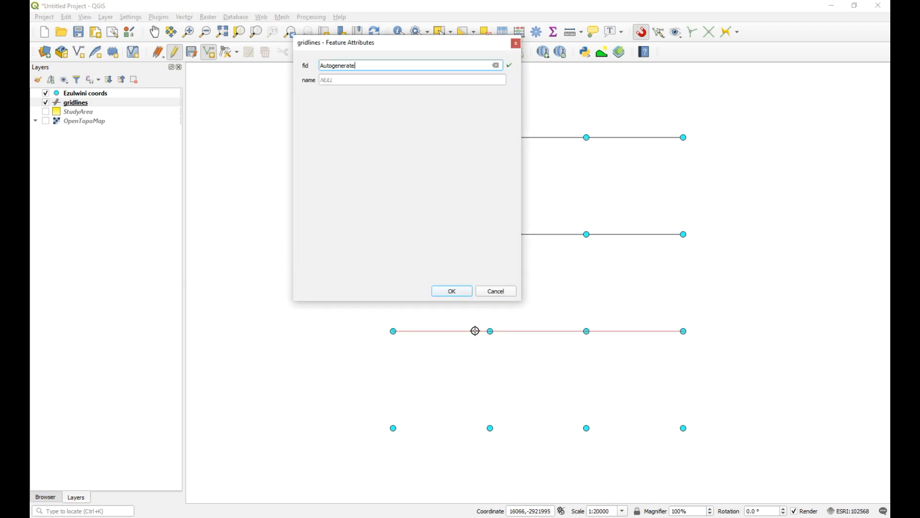
left_click(452, 290)
- Digitize a horizontal grid line through the four points of the bottom row, keeping the default attributes
left_click(393, 428)
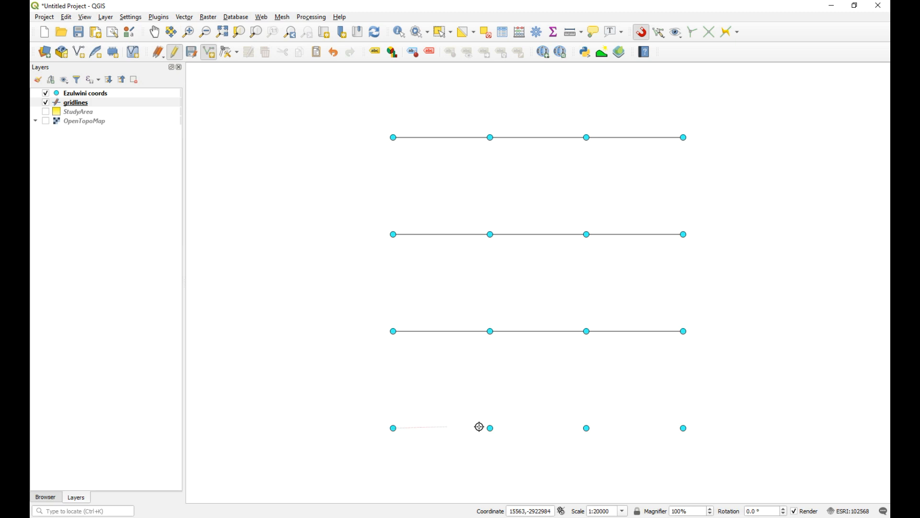
left_click(489, 427)
left_click(586, 428)
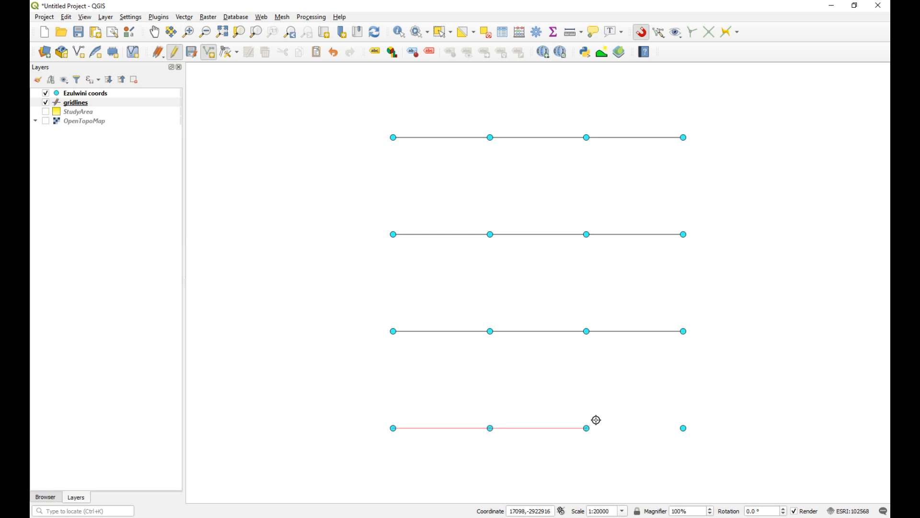
left_click(684, 428)
right_click(742, 389)
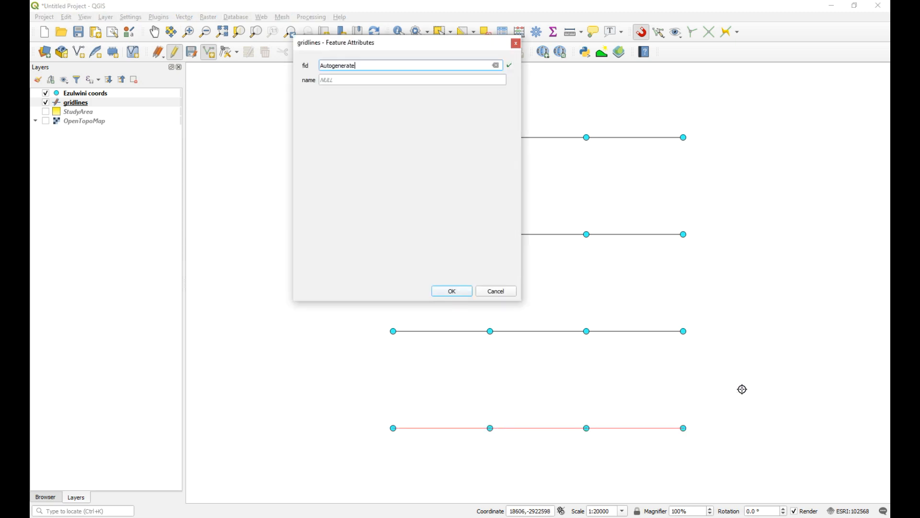
left_click(469, 291)
- Digitize a vertical grid line from top to bottom through the four points of the westernmost column, keeping default attributes
left_click(393, 137)
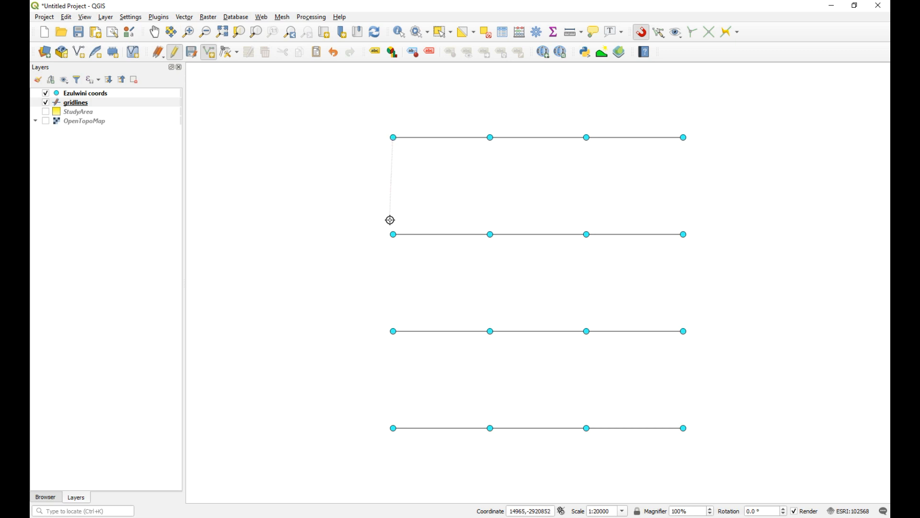
left_click(393, 234)
left_click(393, 331)
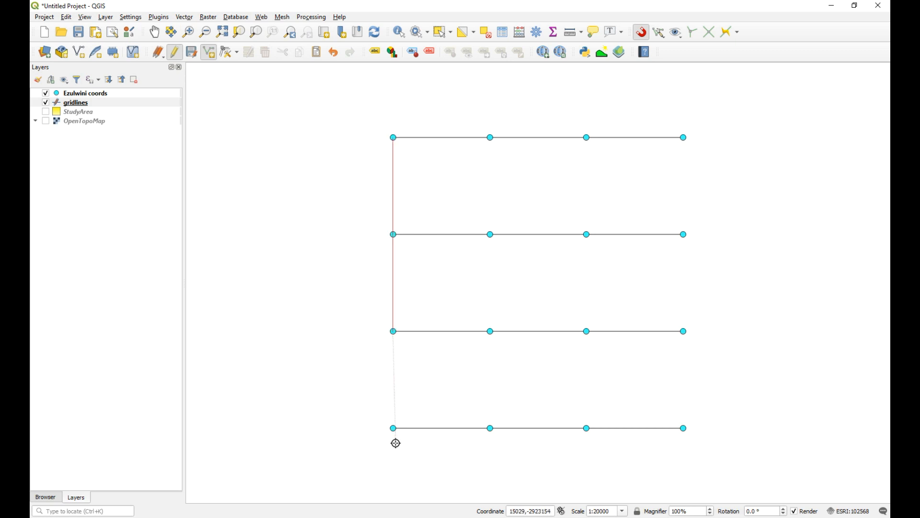
left_click(393, 428)
right_click(422, 464)
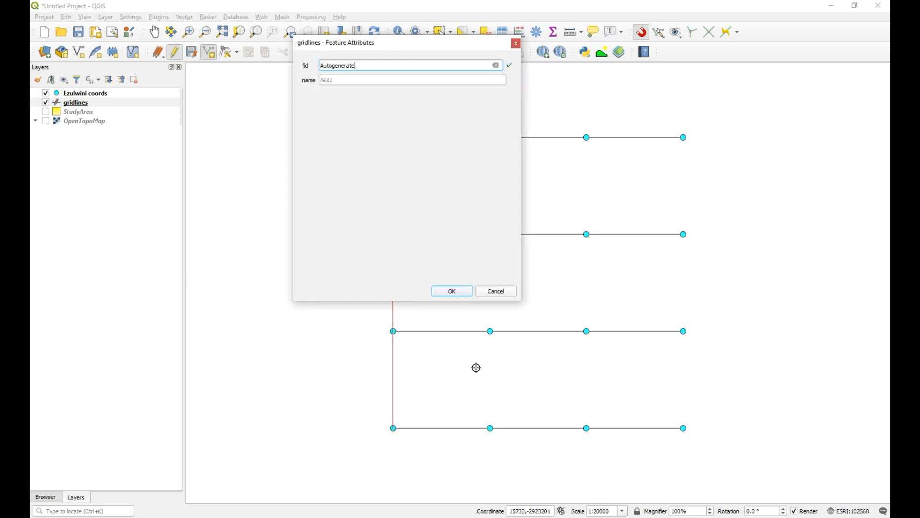
left_click(454, 291)
- Digitize a vertical grid line through the four points of the second column from the west, keeping default attributes
left_click(490, 137)
left_click(492, 233)
left_click(491, 331)
left_click(492, 427)
right_click(559, 456)
left_click(459, 290)
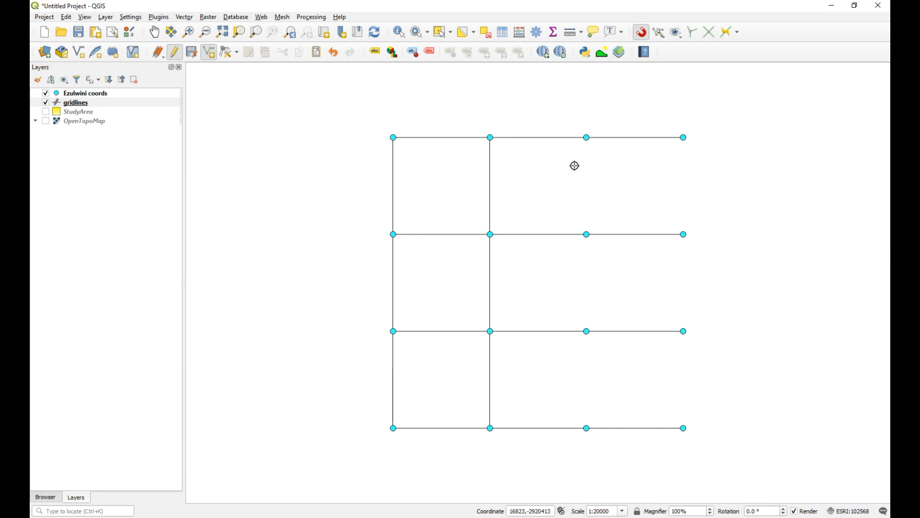
- Digitize a vertical grid line through the four points of the third column from the west, keeping default attributes
left_click(587, 138)
left_click(587, 234)
left_click(587, 330)
left_click(587, 428)
right_click(599, 458)
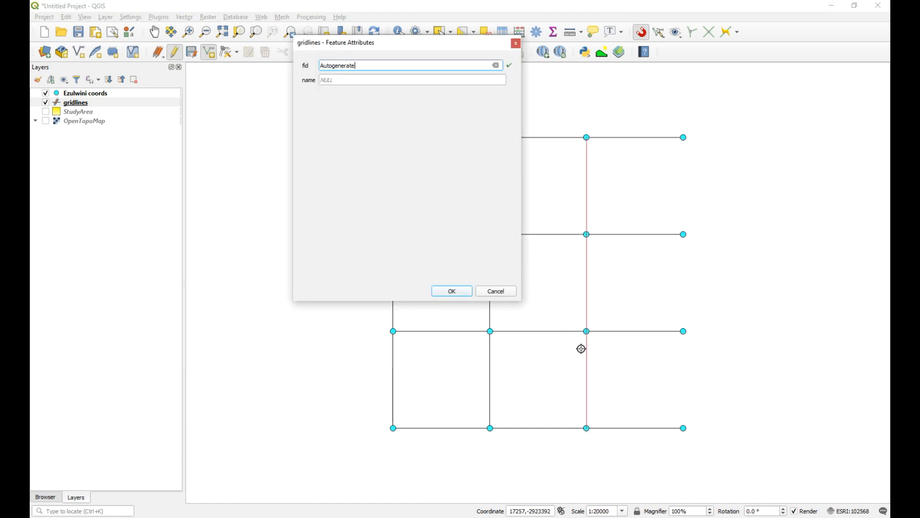
left_click(453, 290)
- Digitize a vertical grid line from top to bottom through the four points of the easternmost column, keeping default attributes
left_click(684, 137)
left_click(684, 233)
left_click(683, 330)
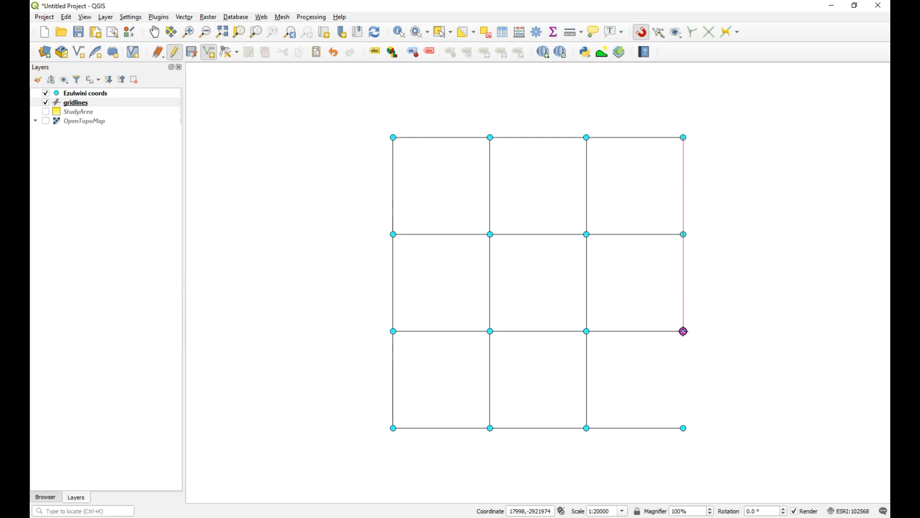
left_click(684, 427)
right_click(748, 448)
left_click(451, 292)
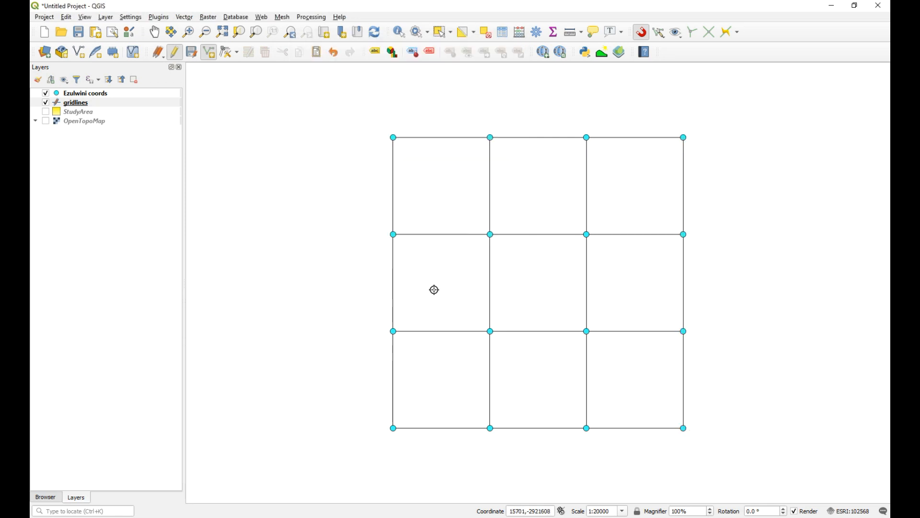
- Stop editing the gridlines layer with its changes saved, and make the StudyArea layer visible
left_click(174, 51)
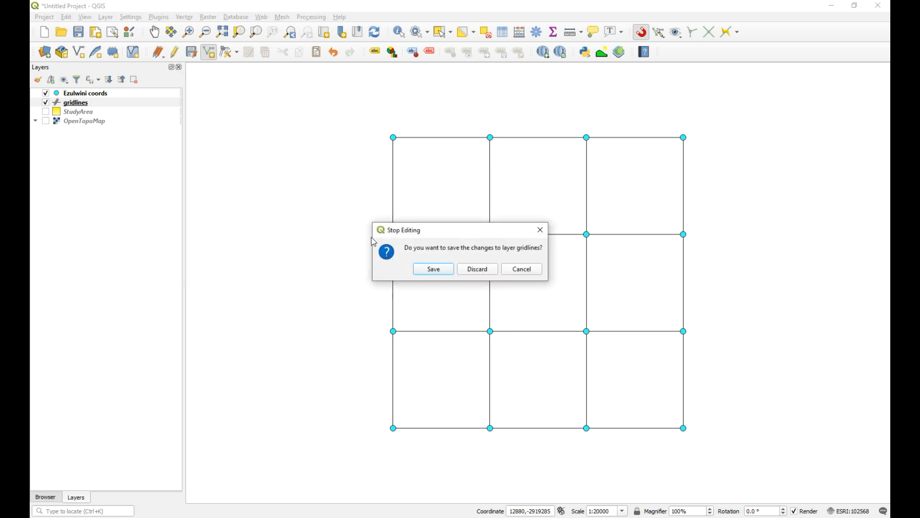
left_click(434, 270)
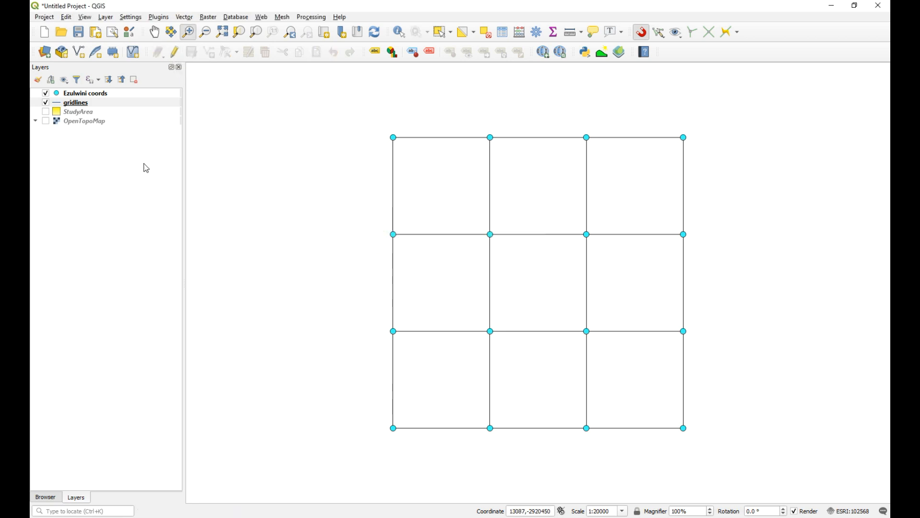
left_click(45, 112)
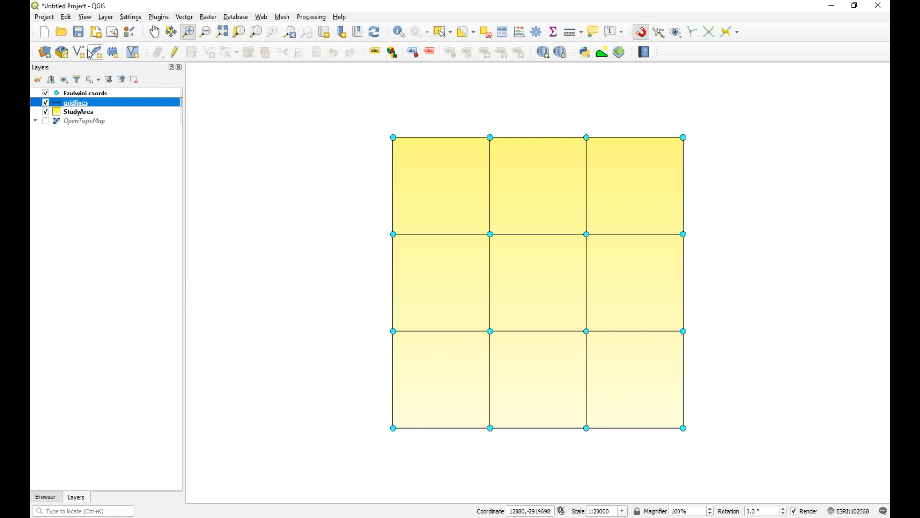
- Save the project as Ezulwini in the Projects folder inside the Ezulwini folder on the Desktop
left_click(80, 34)
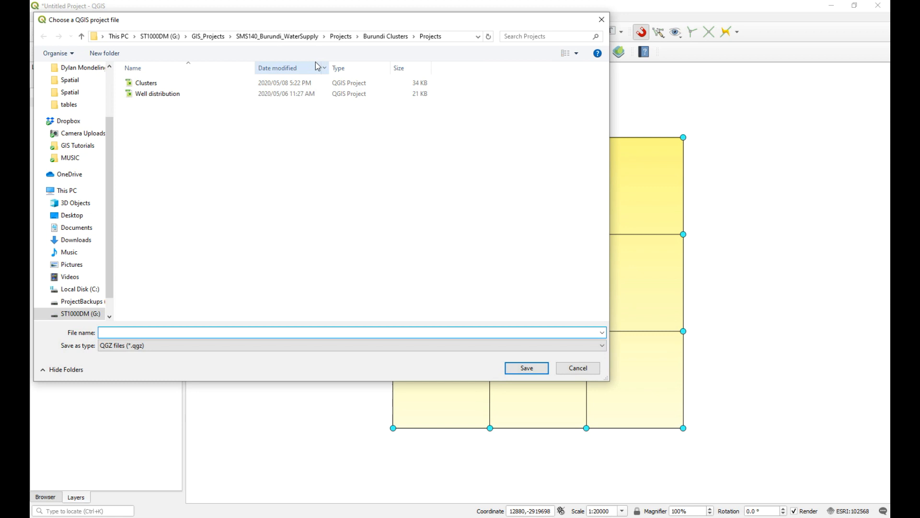
left_click(72, 215)
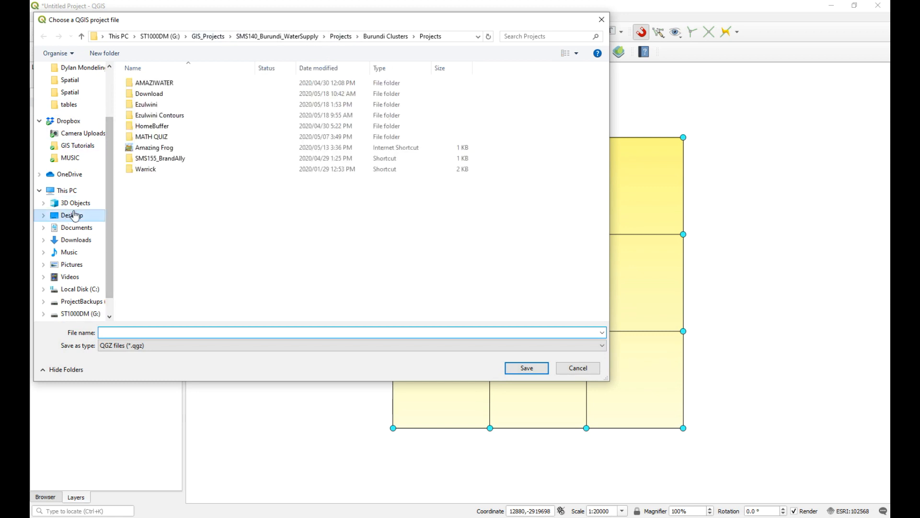
left_click(161, 108)
double_click(160, 106)
double_click(164, 94)
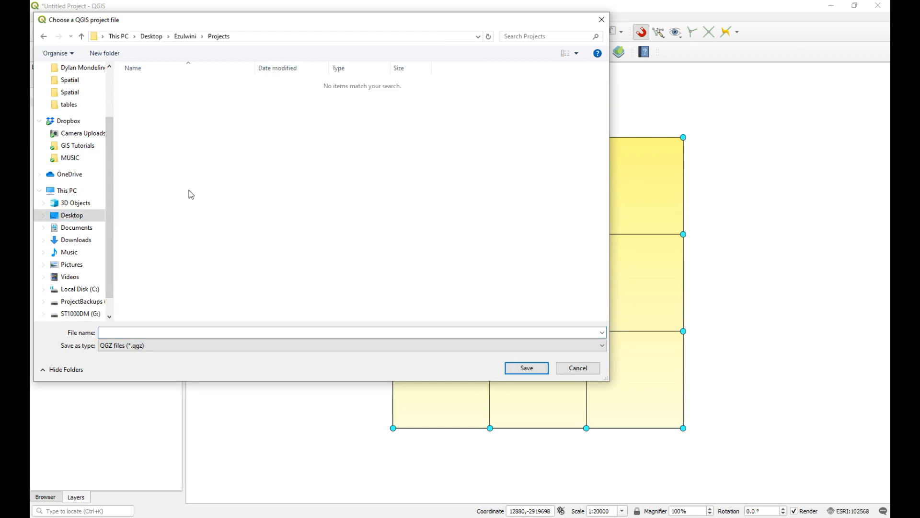
left_click(198, 333)
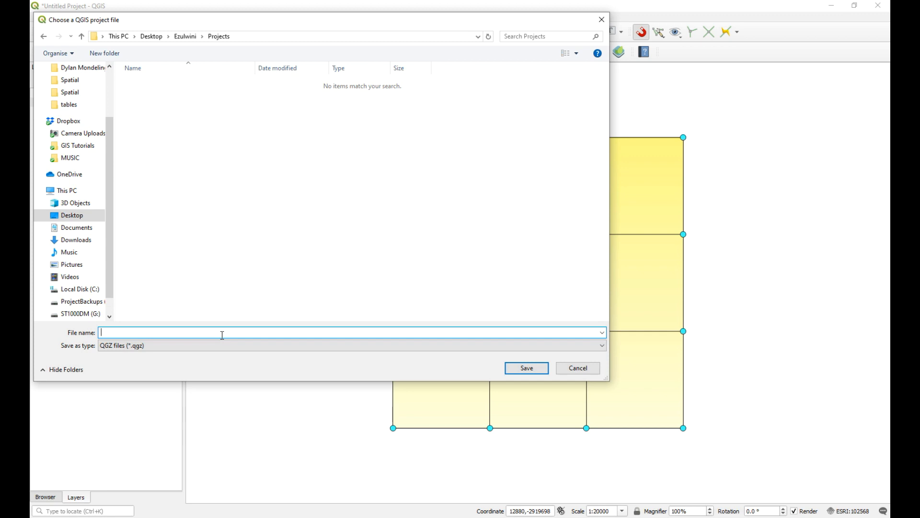
type("Ezu")
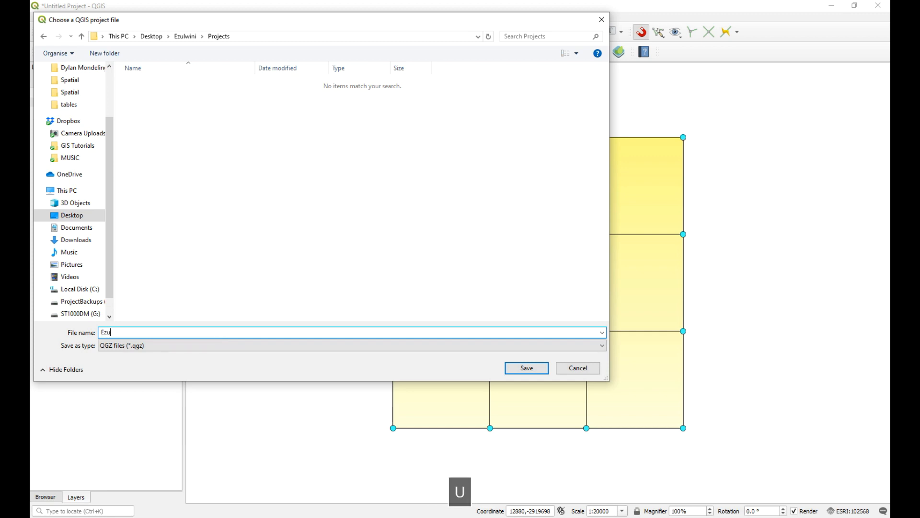
type("lwini")
left_click(532, 369)
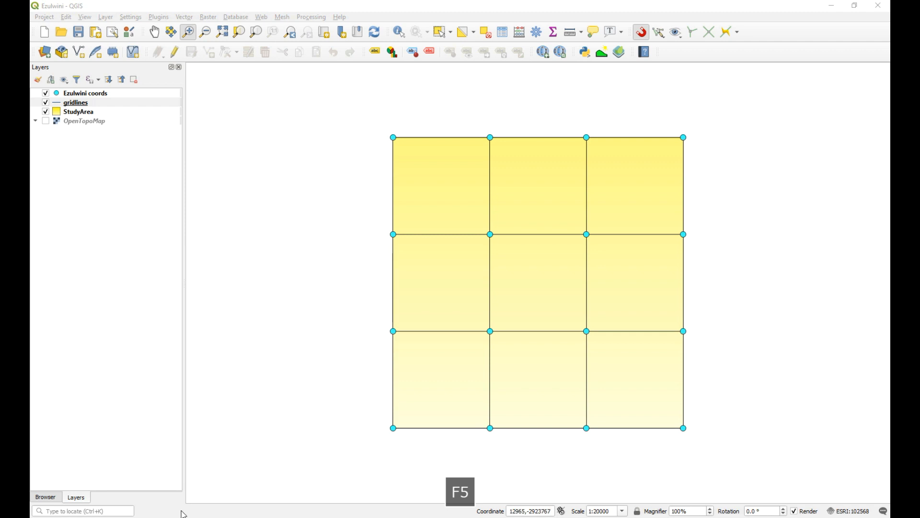
- Open the 30mSRTM info text file from the Ezulwini Data/Spatial/Raster folder and copy the 30m SRTM elevation data download link
mouse_move(194, 516)
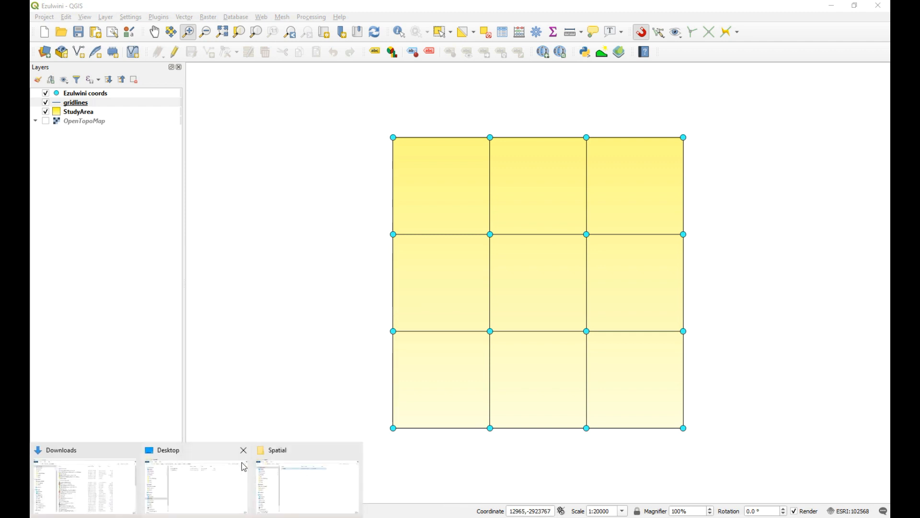
left_click(315, 480)
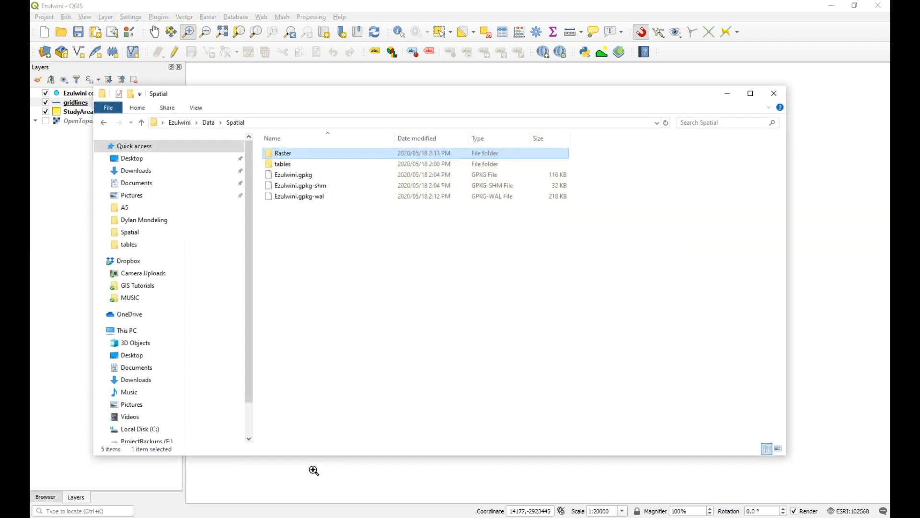
double_click(301, 154)
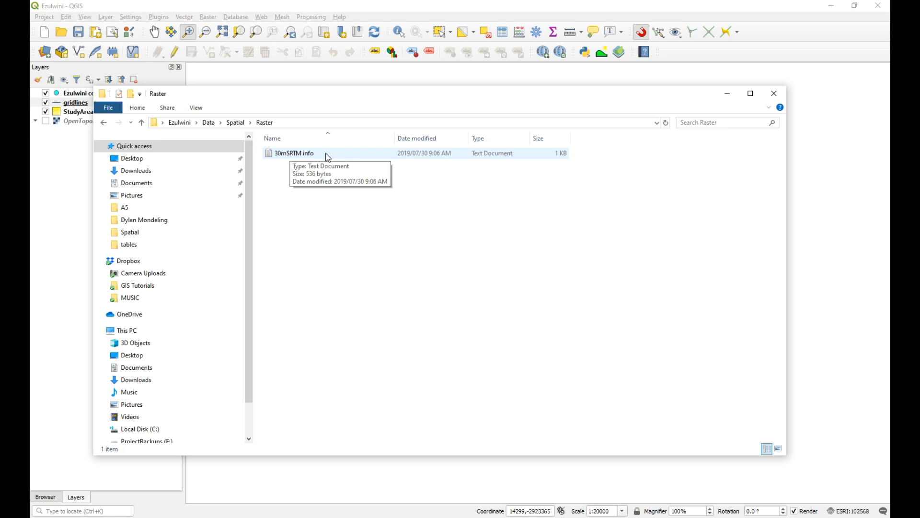
double_click(324, 153)
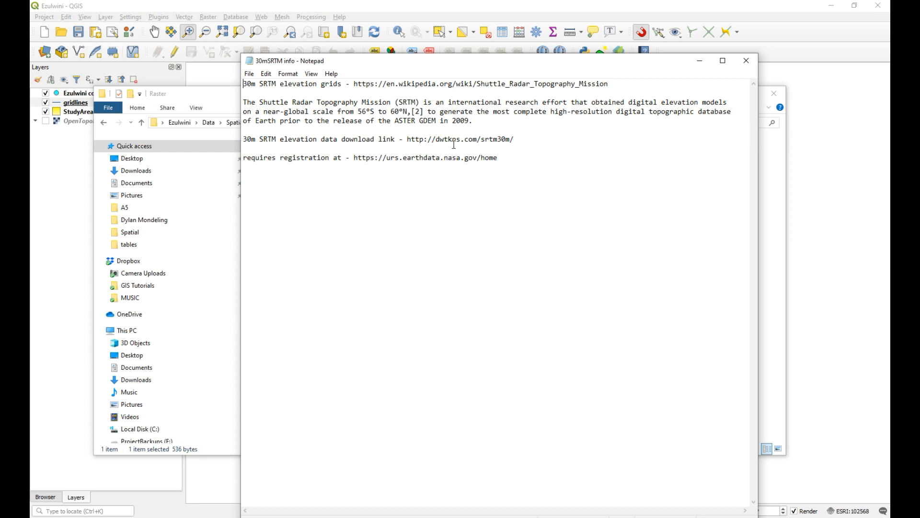
left_click_drag(514, 139, 411, 143)
right_click(418, 145)
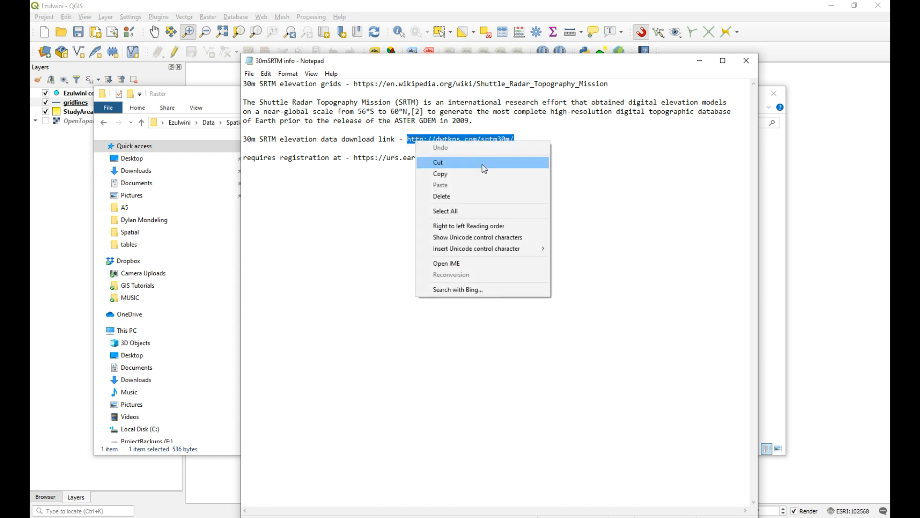
left_click(467, 175)
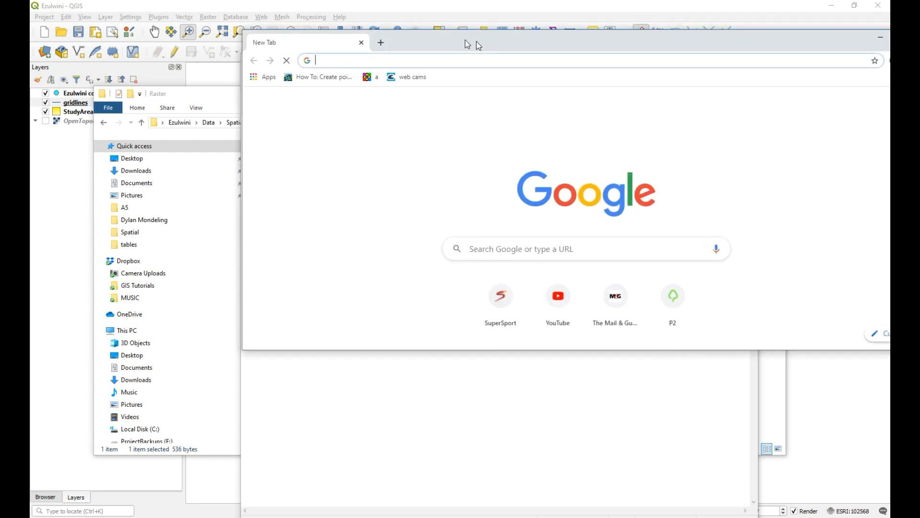
- Switch to Chrome, maximize its window and open the copied address dwtkns.com/srtm30m/
left_click(769, 37)
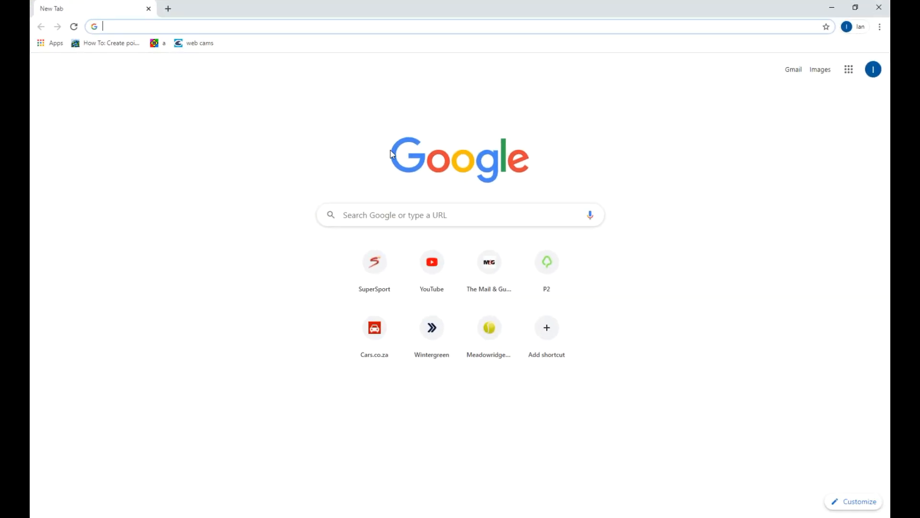
left_click(175, 26)
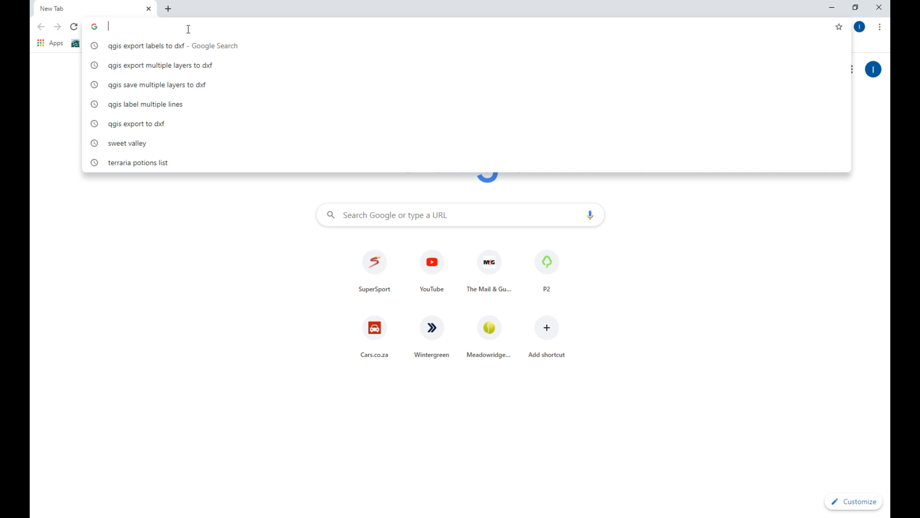
key("ctrl+v")
key("Return")
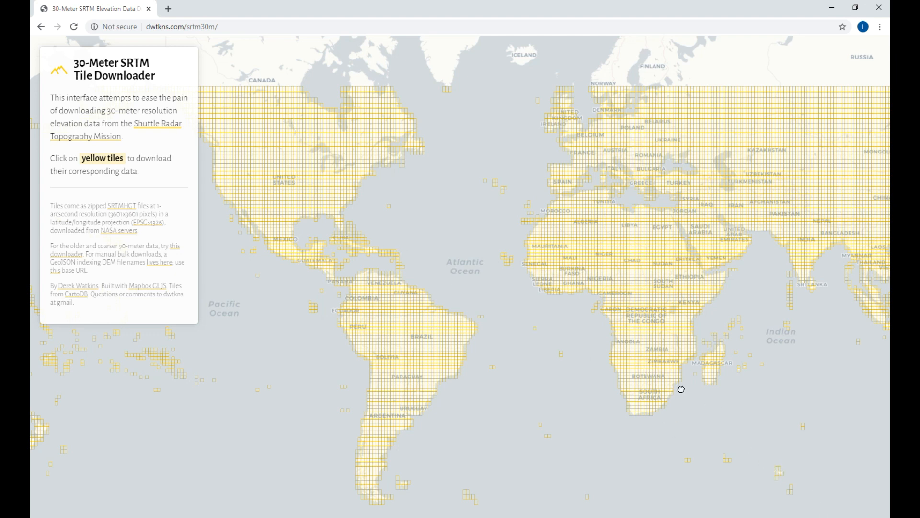
- Select tile S27E031 covering Mbabane and Manzini in Eswatini on the SRTM map and download its DEM
scroll(625, 366, "up", 2)
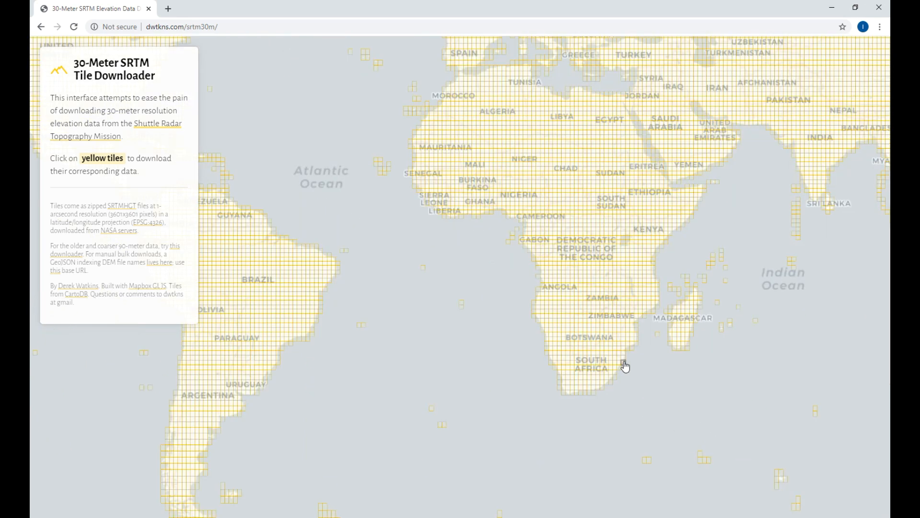
scroll(625, 366, "up", 5)
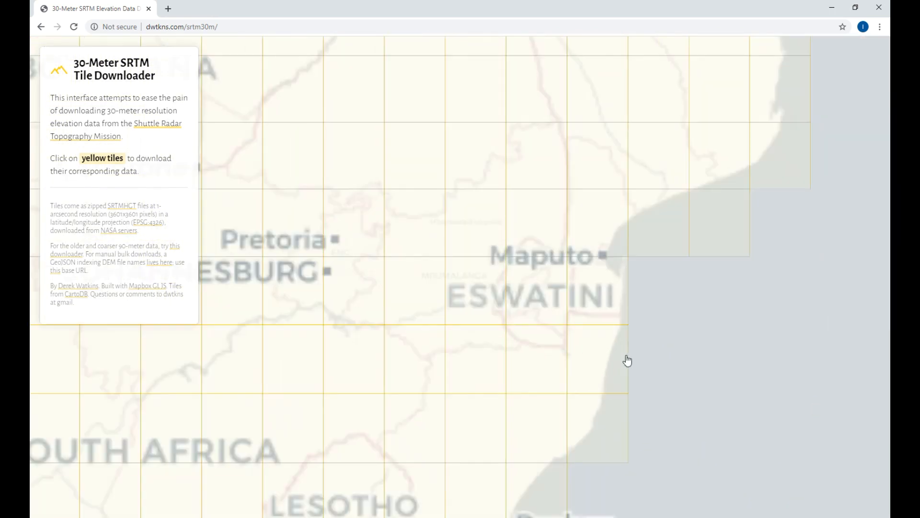
scroll(628, 361, "up", 5)
scroll(669, 401, "down", 1)
scroll(662, 382, "down", 1)
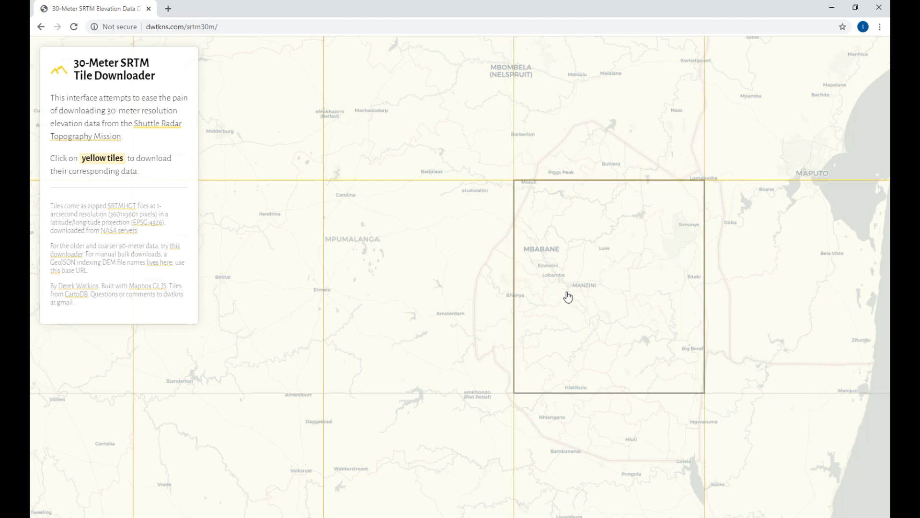
left_click(588, 276)
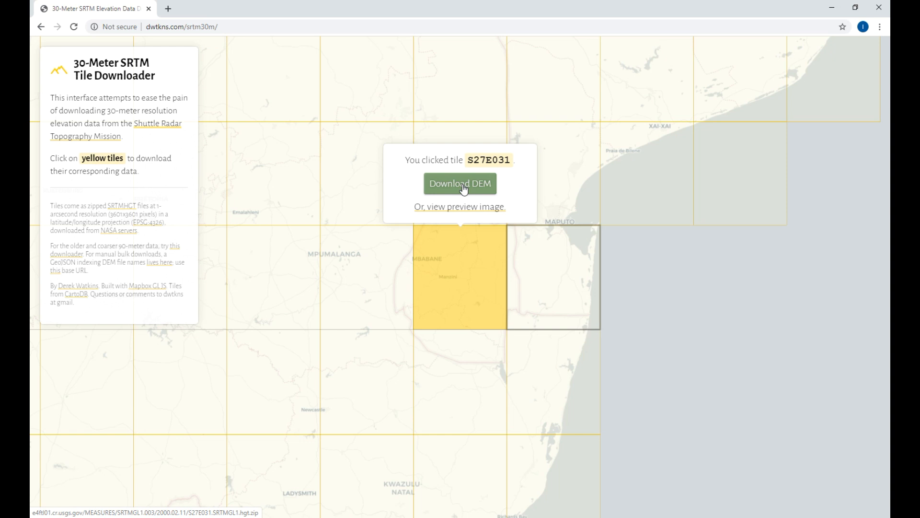
left_click(460, 184)
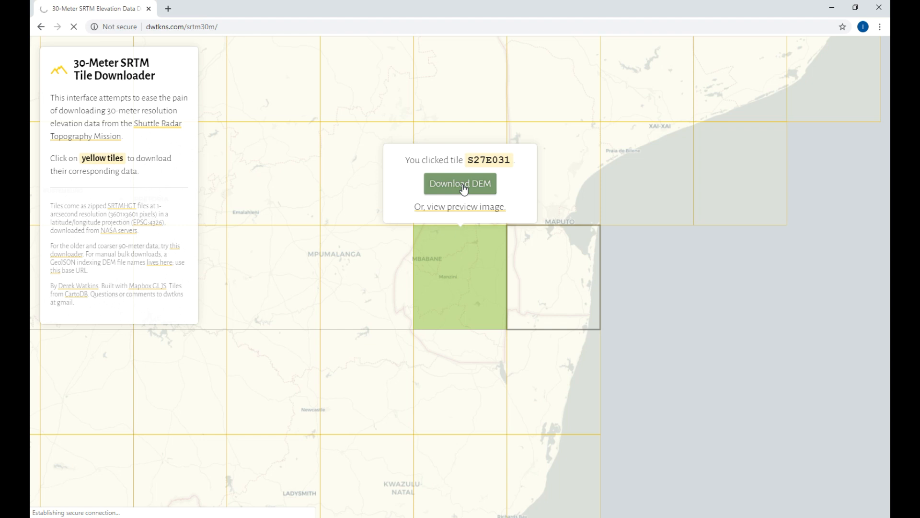
key("F5")
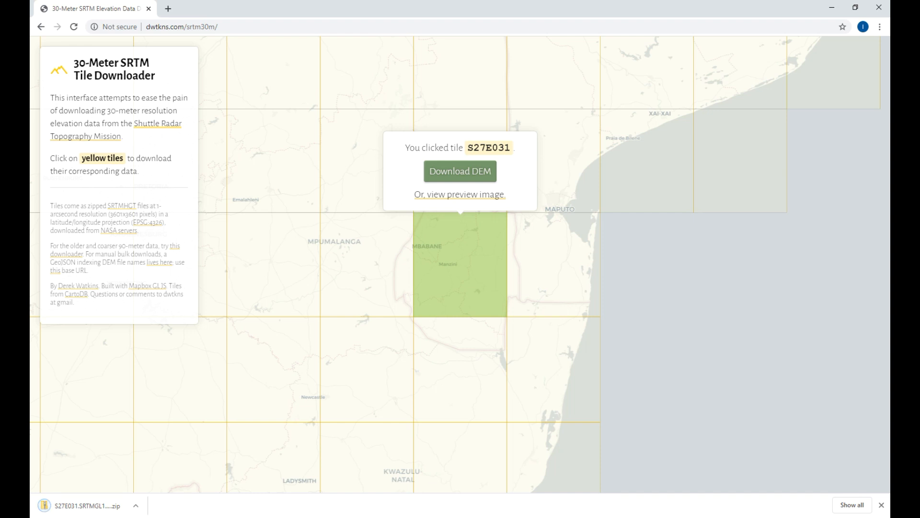
mouse_move(197, 517)
left_click(307, 485)
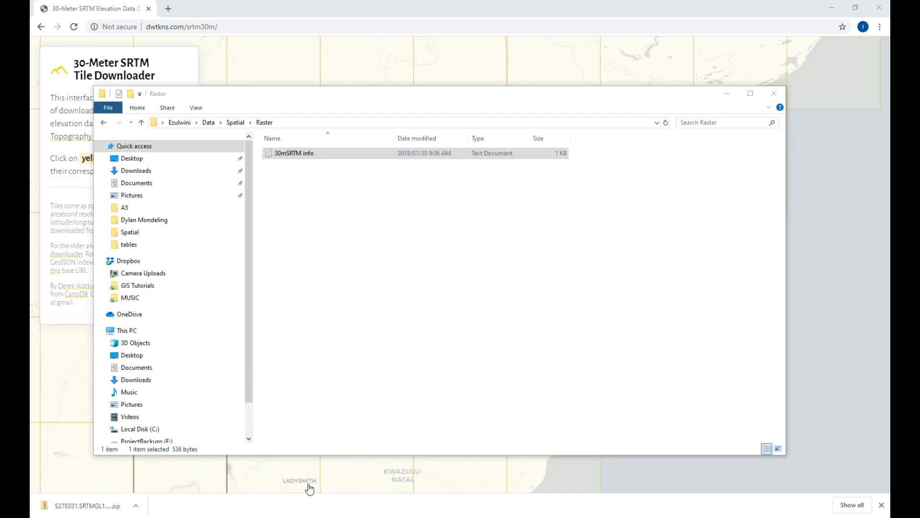
left_click(164, 171)
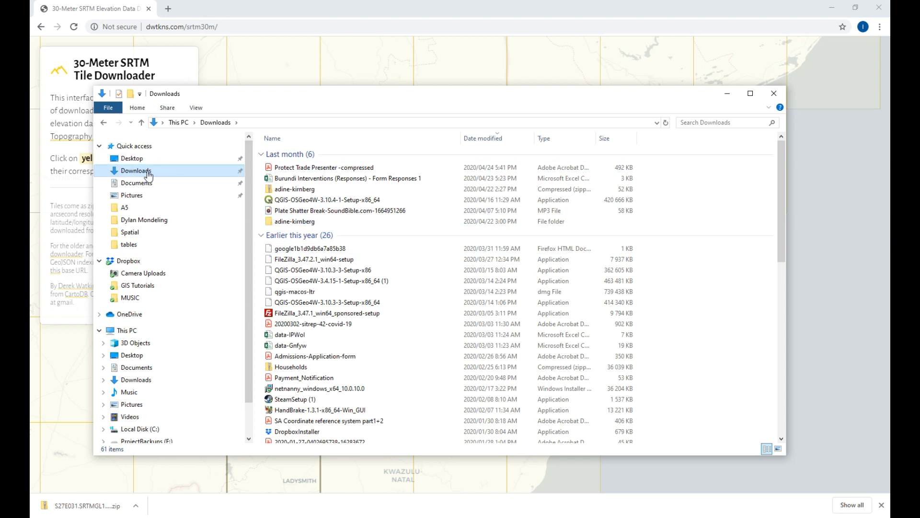
left_click(775, 95)
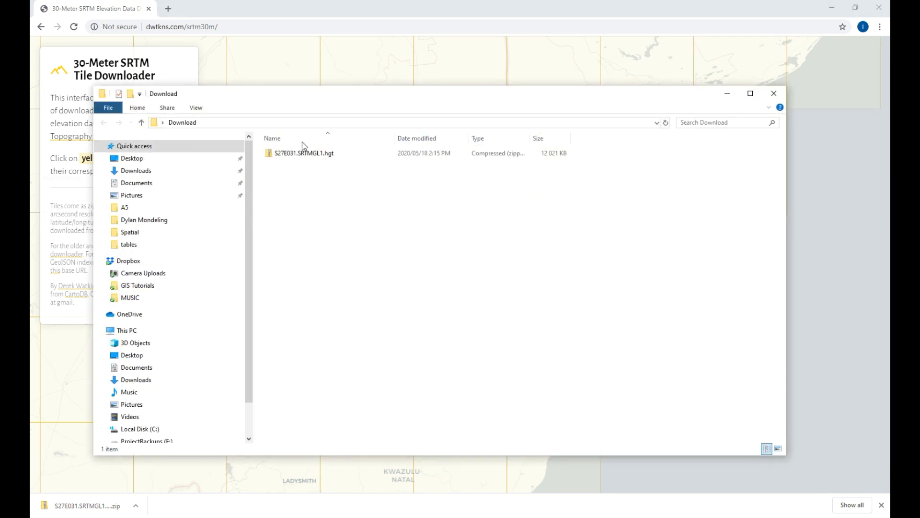
- Copy the S27E031.SRTMGL1.hgt archive from the Download folder into Desktop/Ezulwini/Data/Spatial/Raster
left_click(296, 155)
right_click(297, 154)
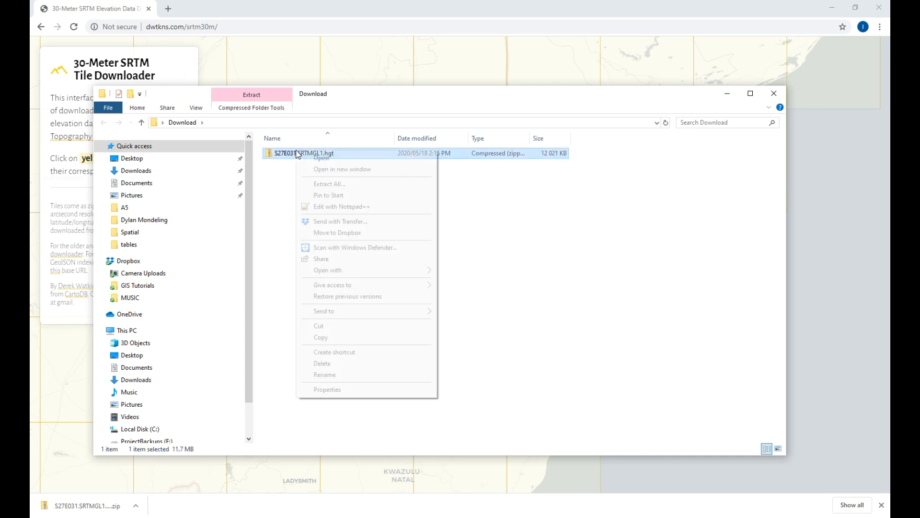
left_click(351, 321)
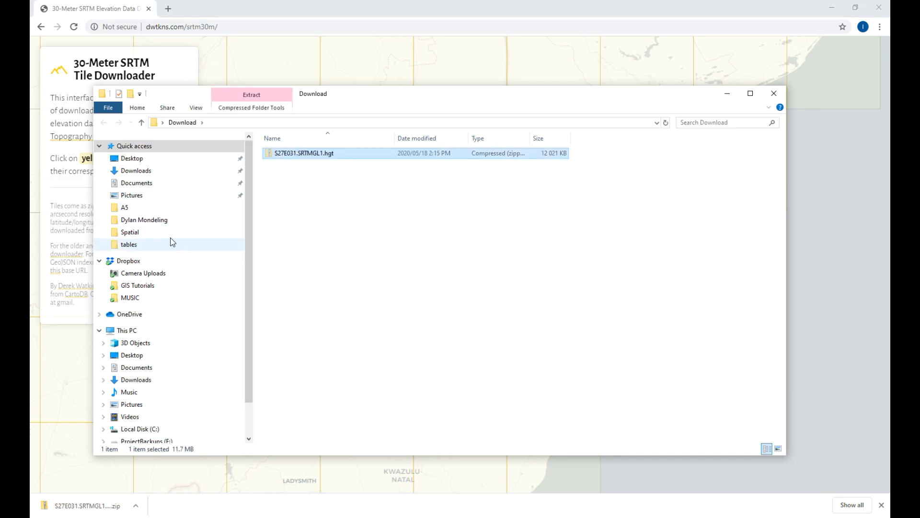
left_click(136, 356)
double_click(347, 176)
double_click(310, 153)
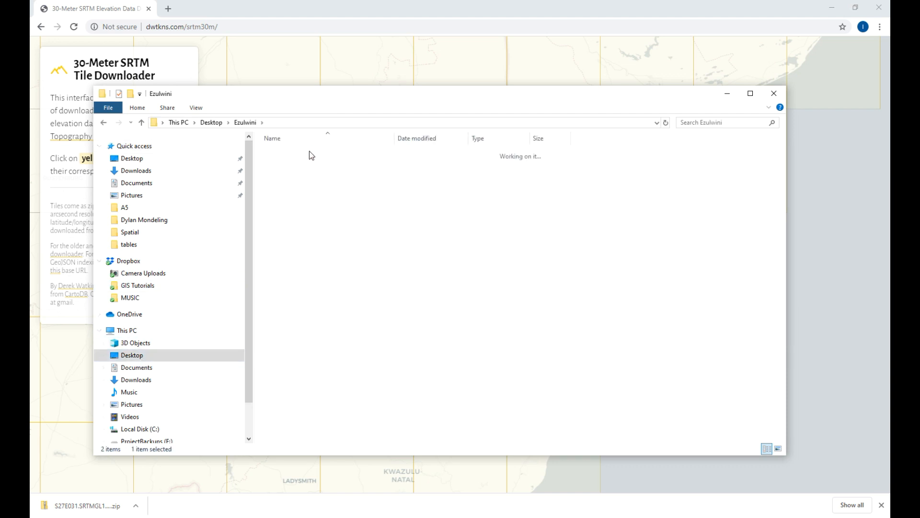
double_click(305, 153)
left_click(306, 155)
double_click(305, 155)
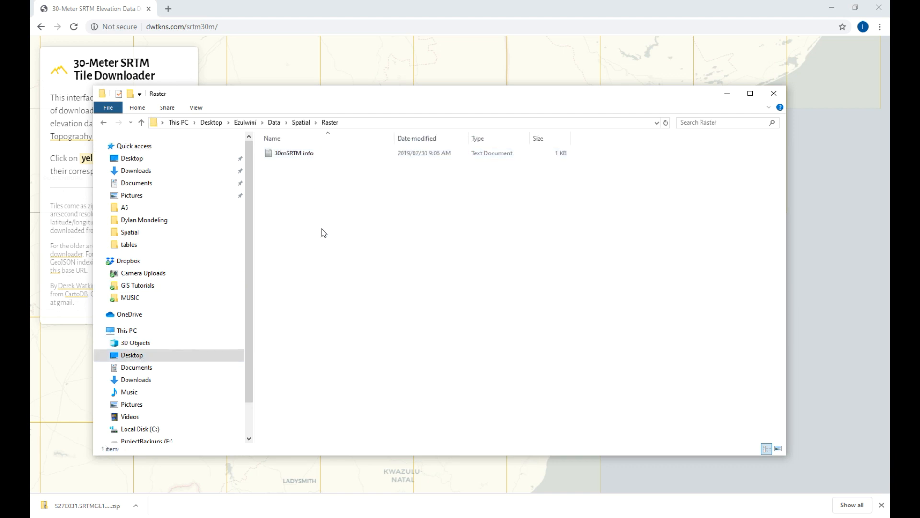
right_click(321, 228)
left_click(366, 301)
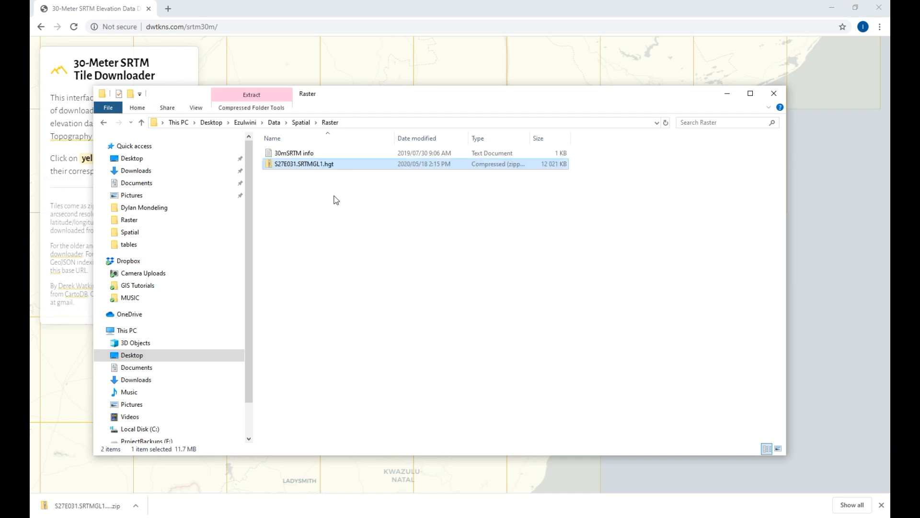
- Extract the S27E031.SRTMGL1.hgt archive and move S27E031.hgt from the extracted folder into the Raster folder
right_click(297, 164)
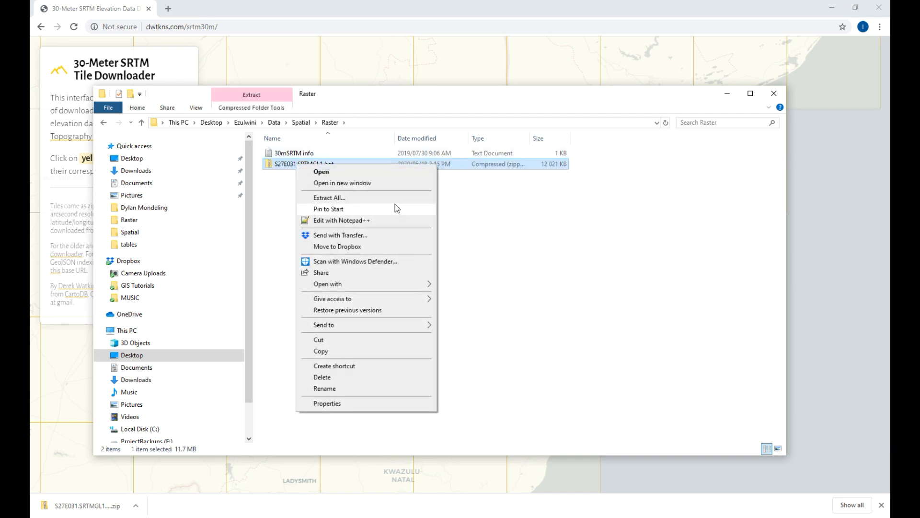
left_click(351, 196)
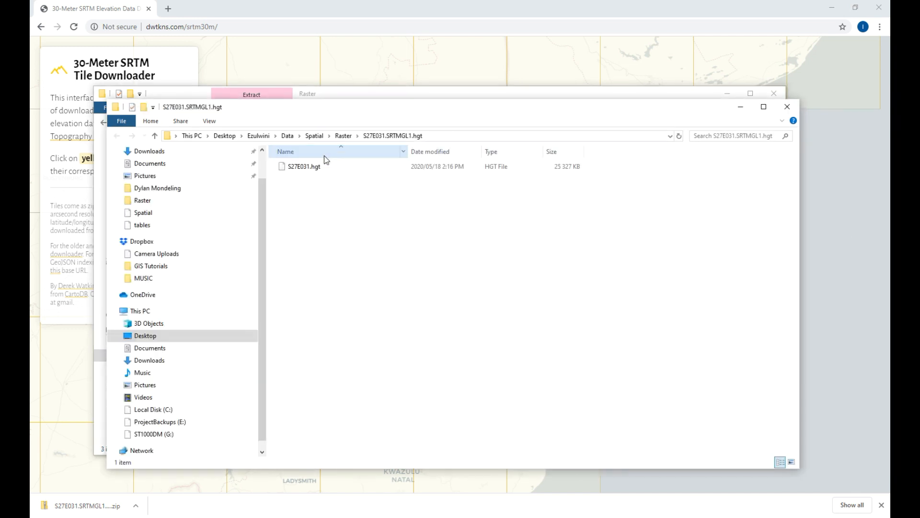
right_click(324, 169)
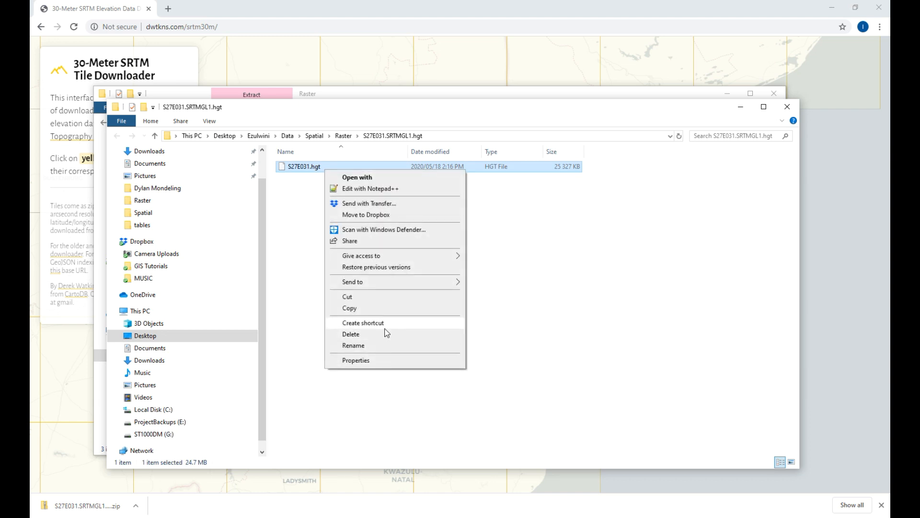
left_click(366, 297)
left_click(343, 136)
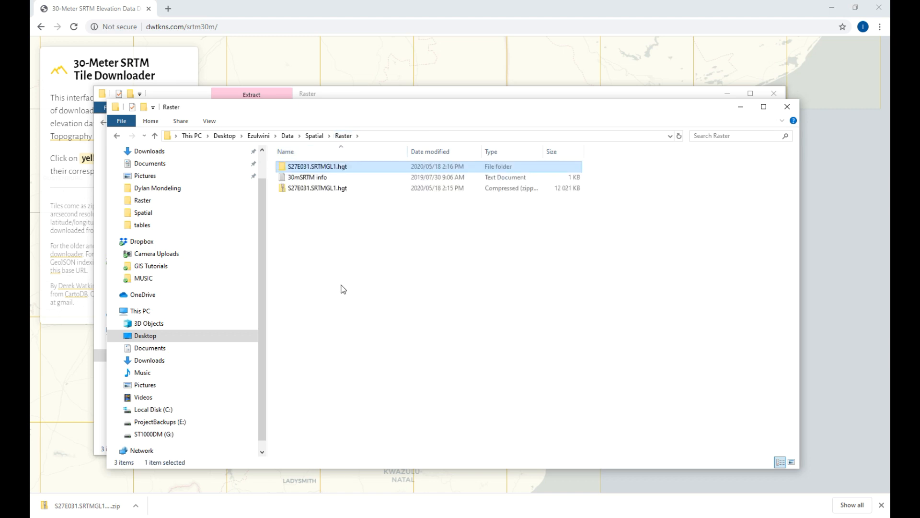
right_click(344, 289)
left_click(377, 356)
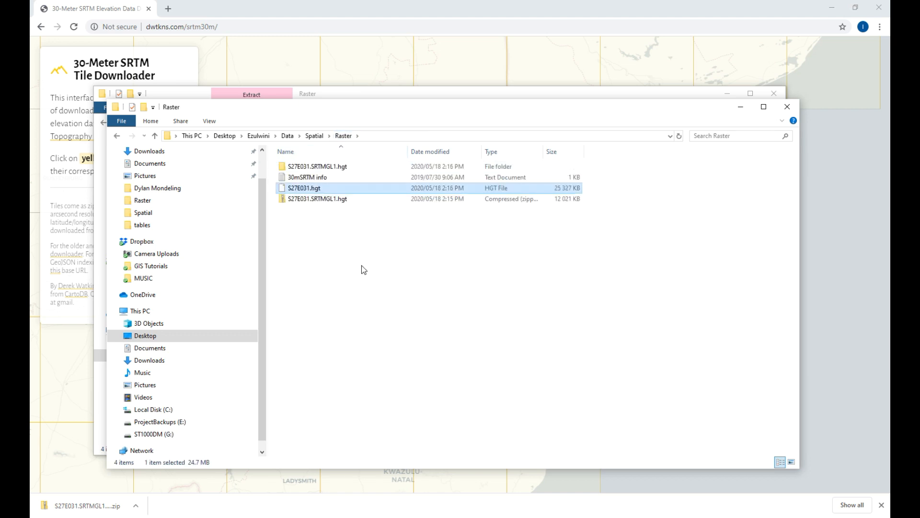
- Delete the extracted S27E031.SRTMGL1.hgt folder and its zip archive from the Raster folder
left_click(337, 167)
left_click(337, 200, "ctrl")
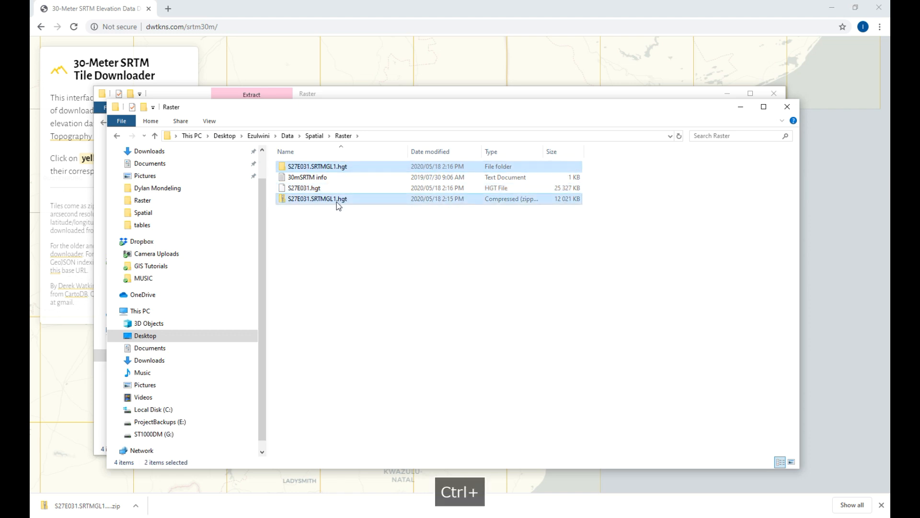
right_click(322, 197)
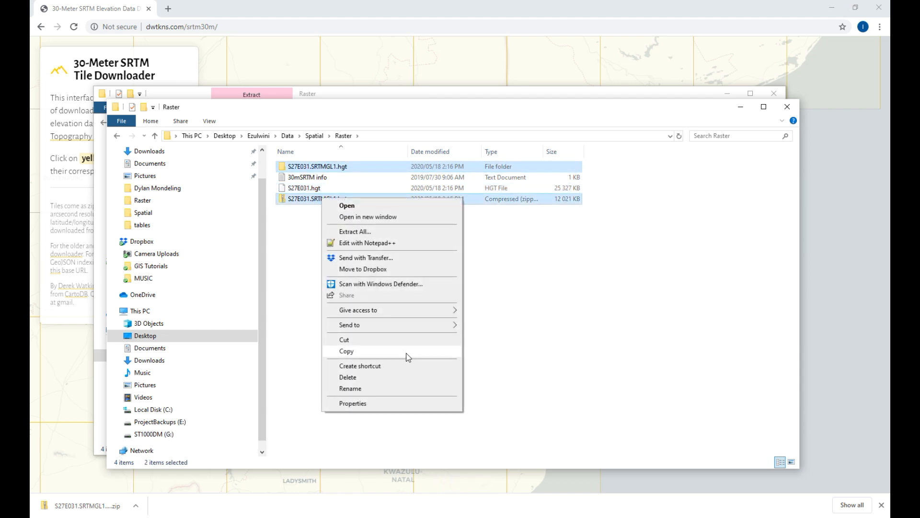
left_click(395, 379)
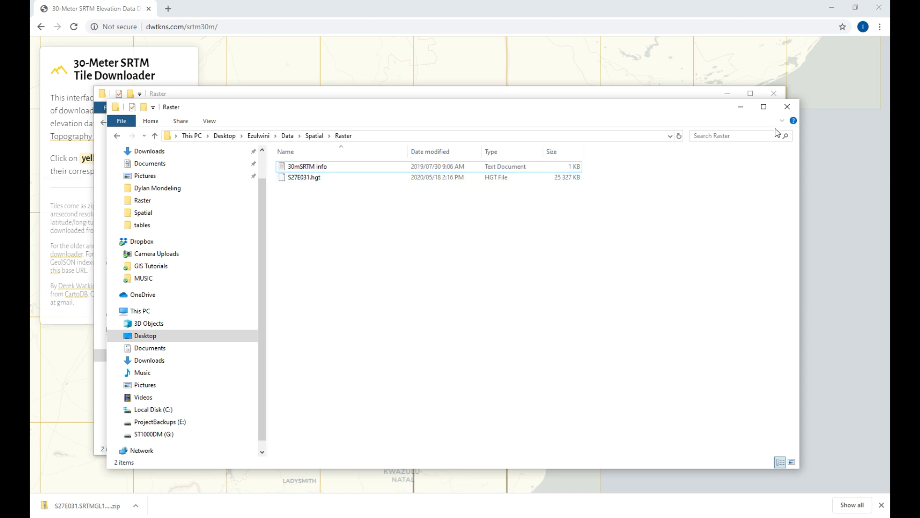
- Close both Raster folder windows, the Chrome browser and the 30mSRTM info text file to return to QGIS
left_click(787, 106)
left_click(774, 93)
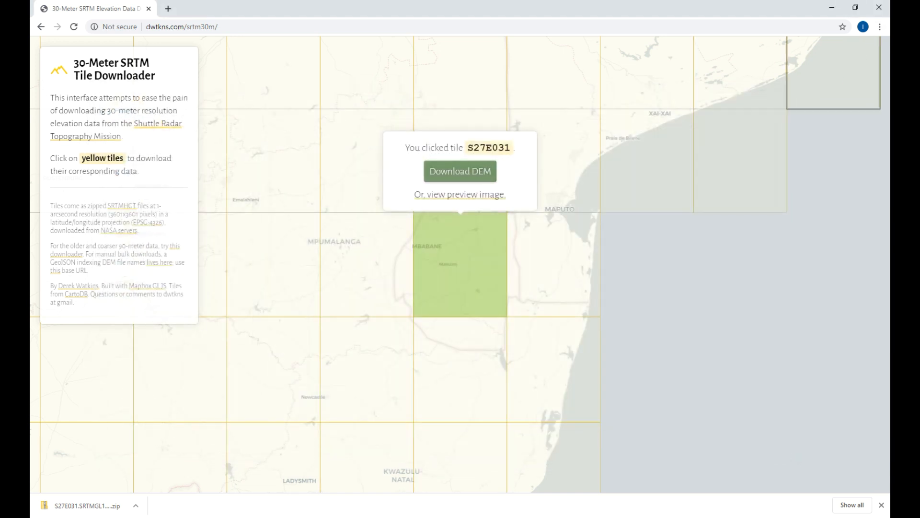
left_click(880, 7)
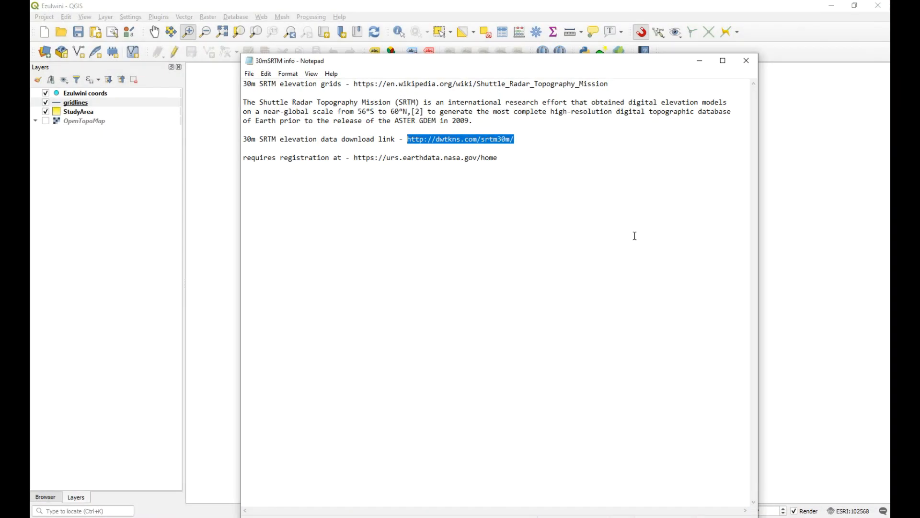
left_click(748, 58)
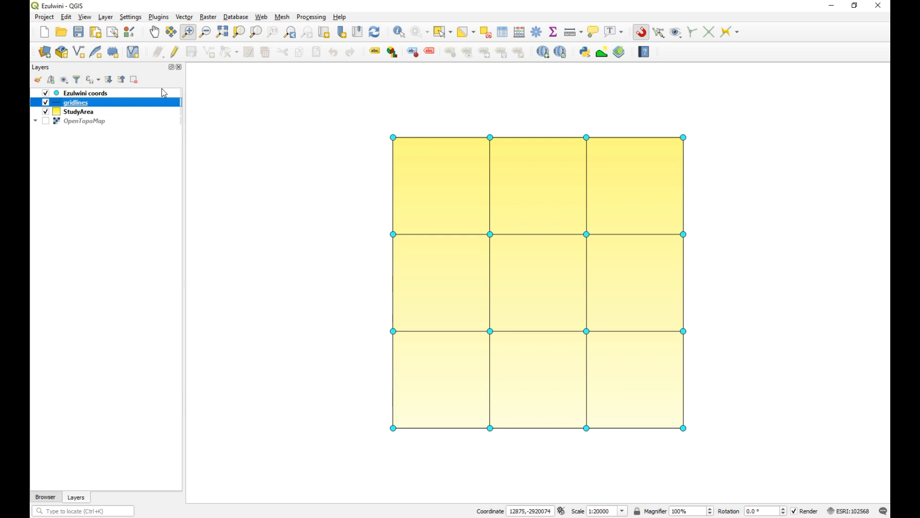
- Add S27E031.hgt from the Ezulwini Data/Spatial/Raster folder to the project as a raster layer
left_click(45, 52)
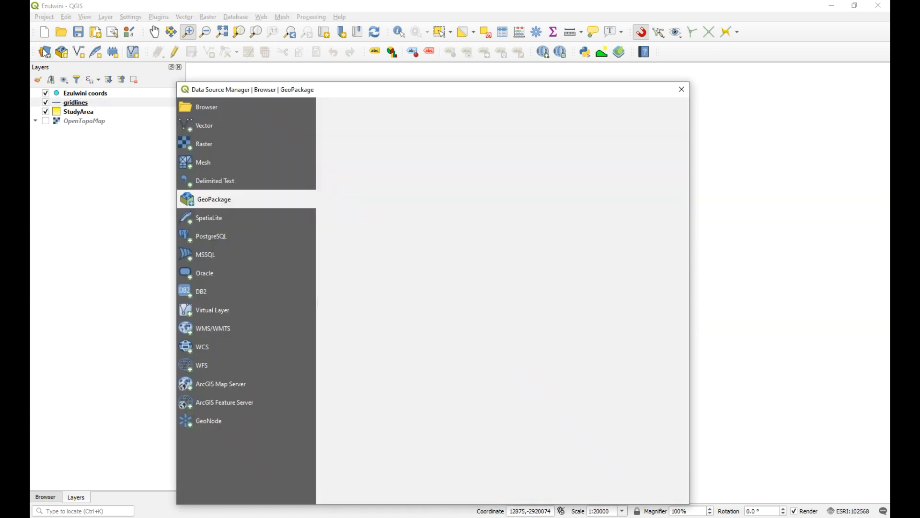
left_click(274, 141)
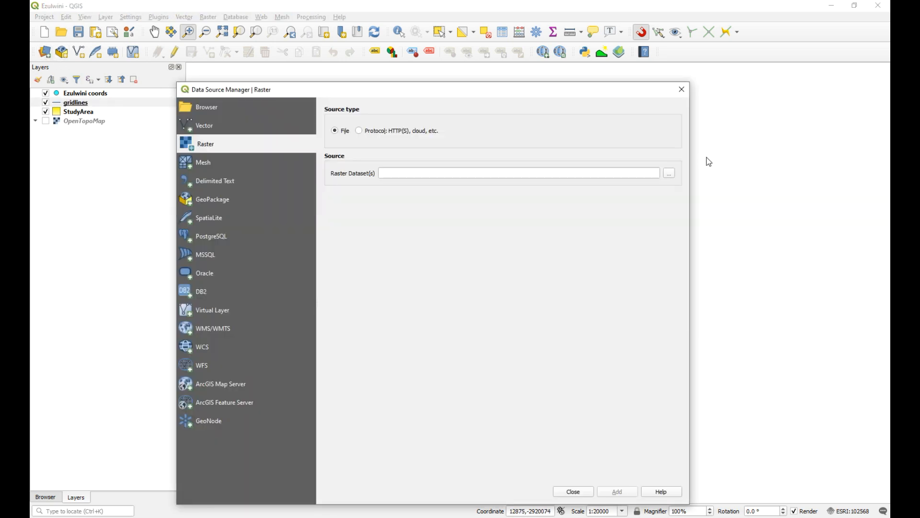
left_click(669, 174)
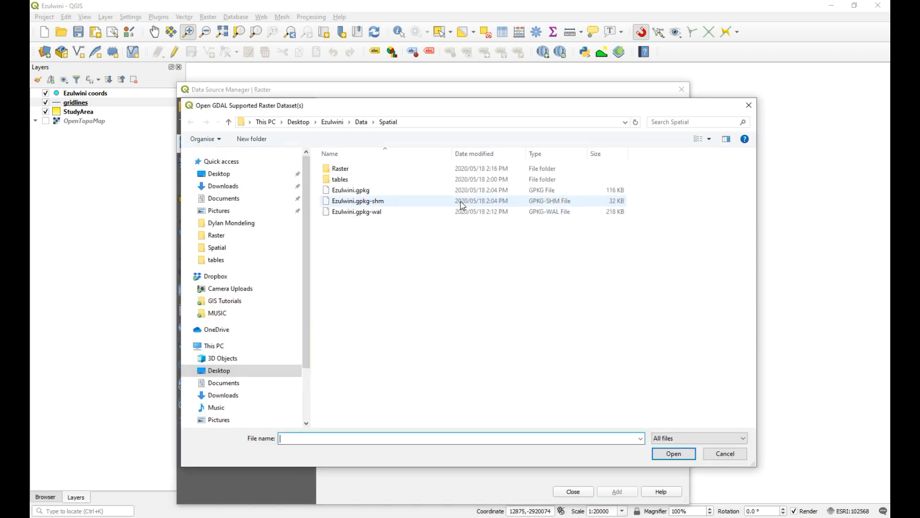
double_click(364, 171)
left_click(360, 180)
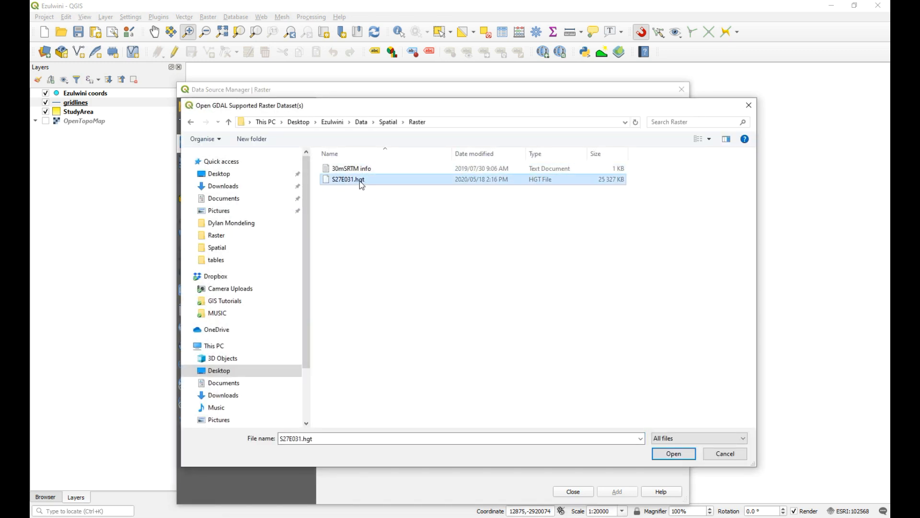
left_click(673, 454)
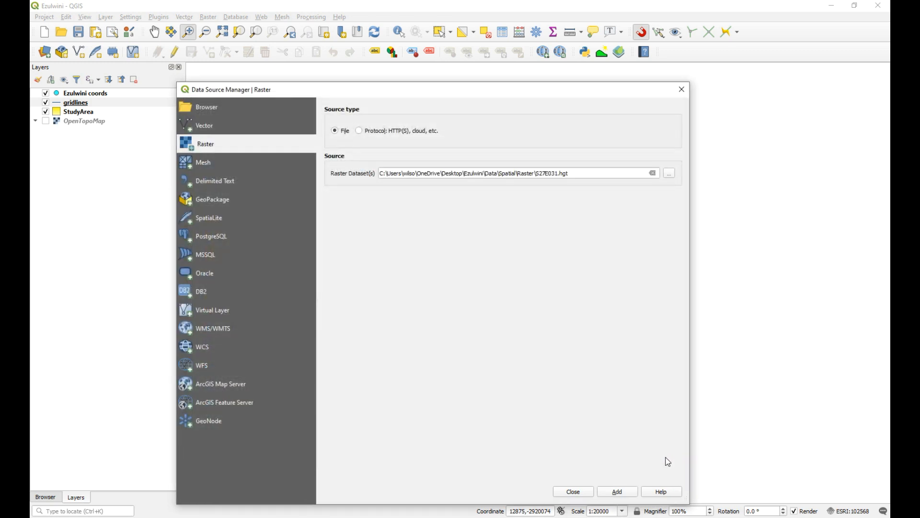
left_click(617, 492)
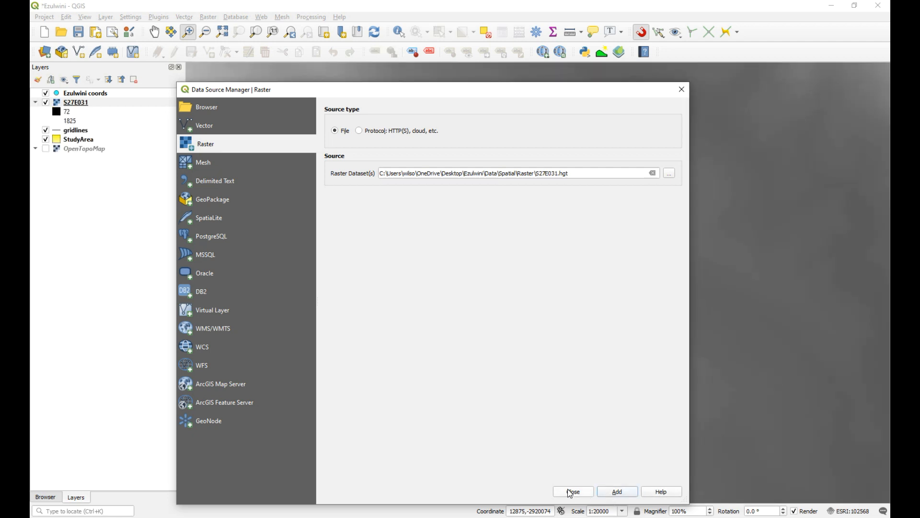
left_click(573, 491)
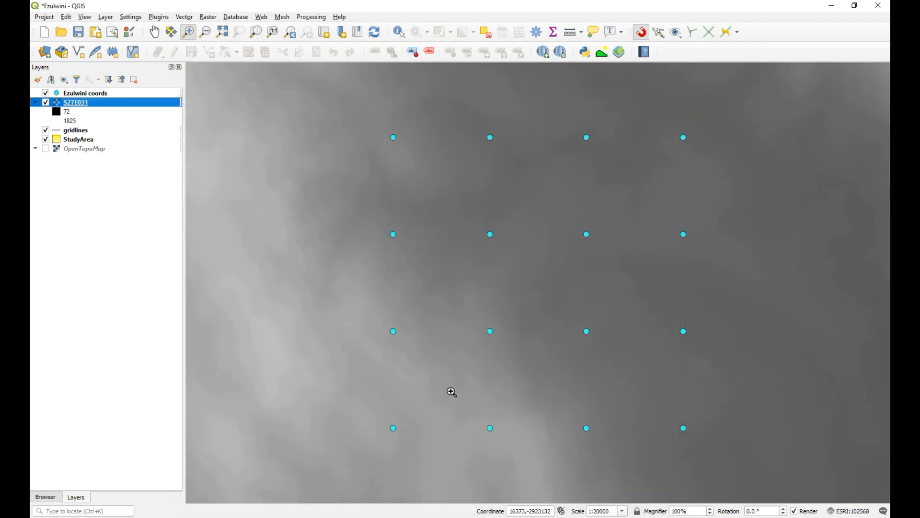
- Show the full extent of the S27E031 raster layer and turn on the OpenTopoMap layer
right_click(87, 103)
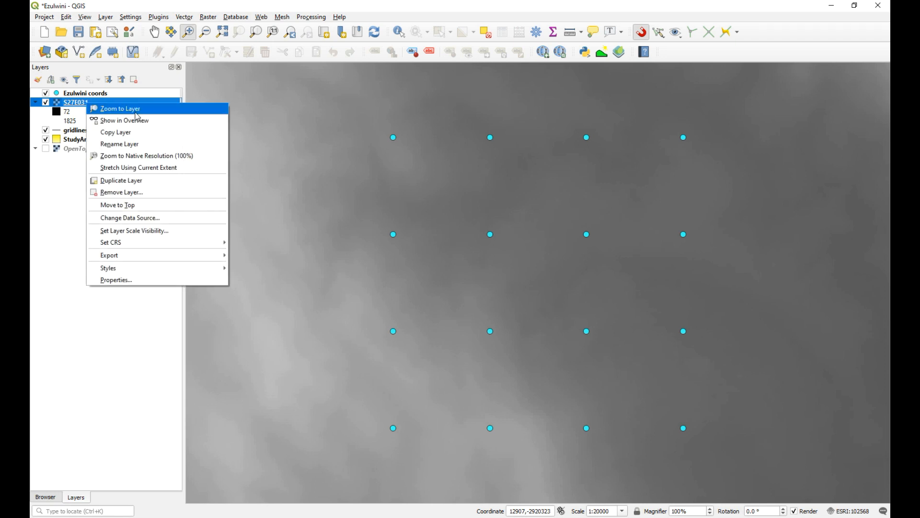
left_click(120, 109)
left_click(45, 148)
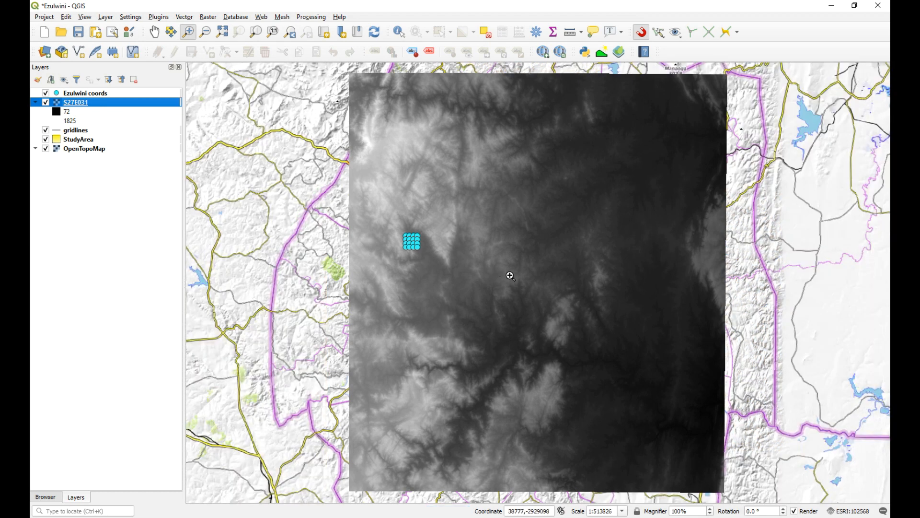
- Move the S27E031 raster below the gridlines and StudyArea layers, with the map showing the extent of Ezulwini coords
right_click(88, 92)
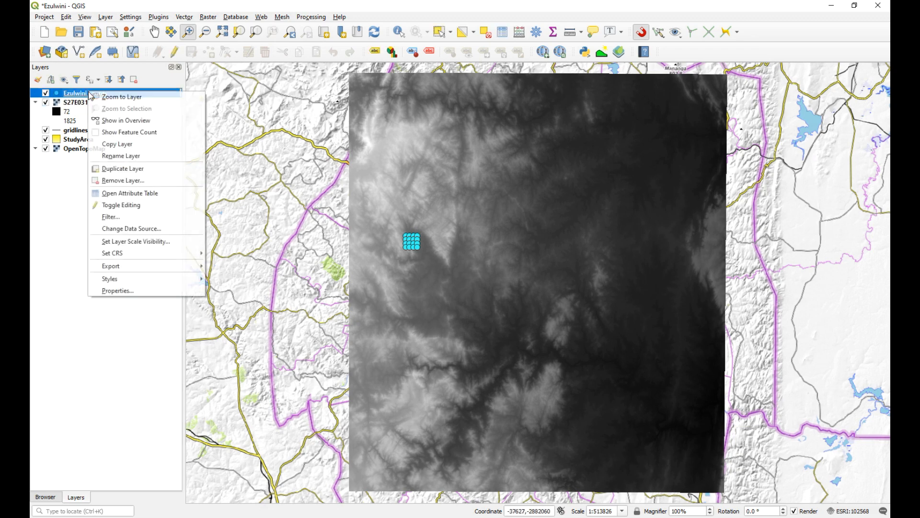
left_click(128, 97)
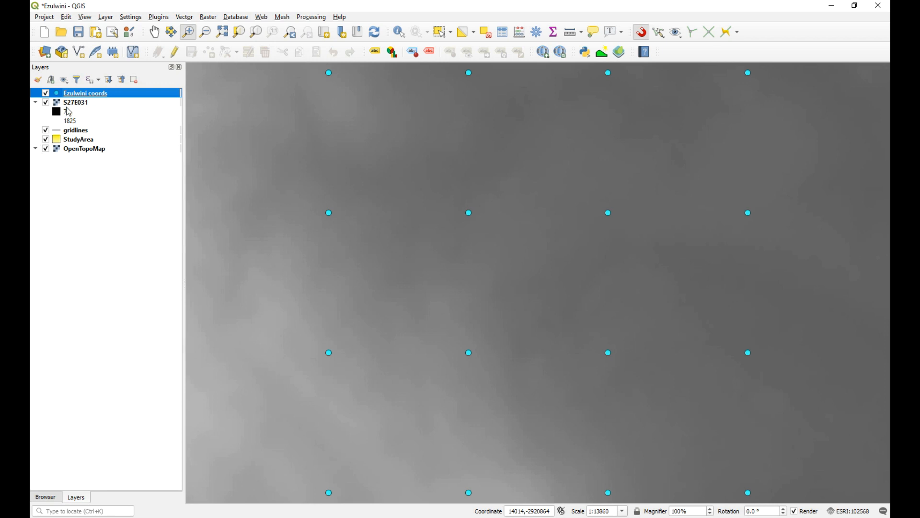
left_click_drag(53, 106, 110, 155)
left_click_drag(79, 121, 82, 188)
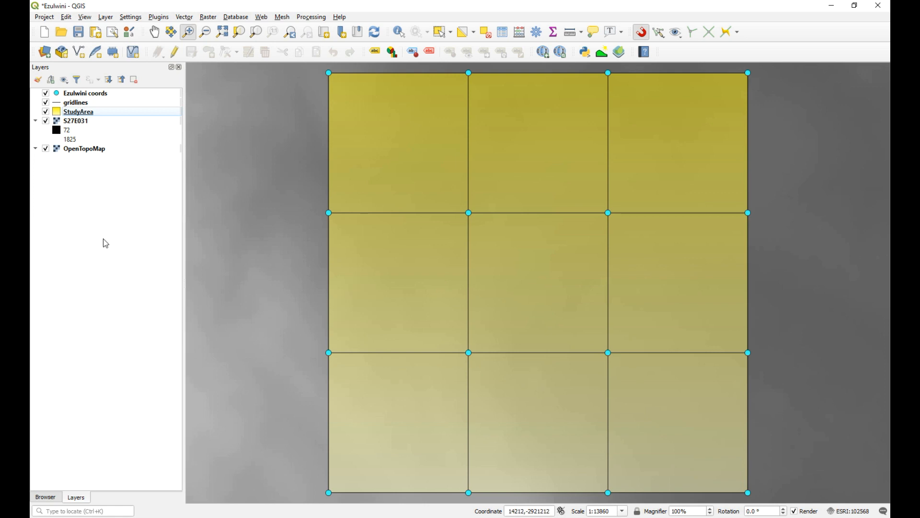
- Start Clip Raster by Mask Layer with S27E031 as the input layer and StudyArea as the mask layer
left_click(211, 20)
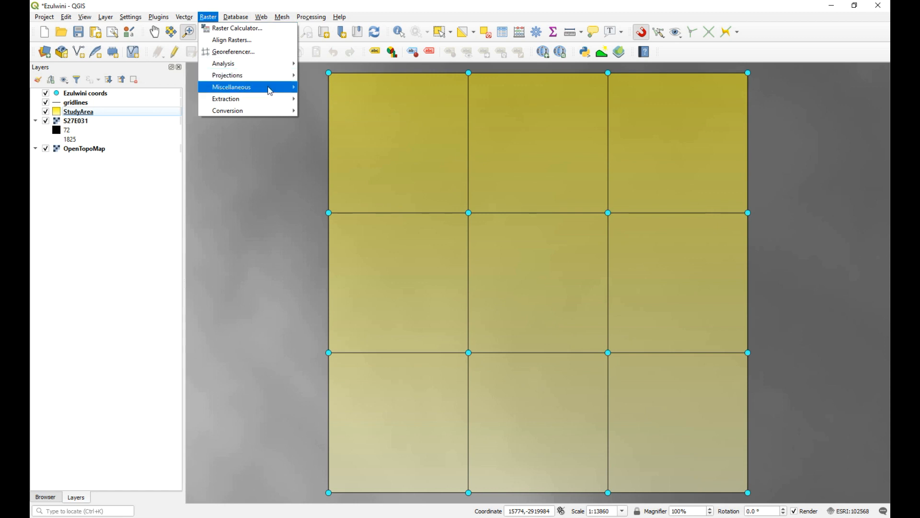
mouse_move(271, 98)
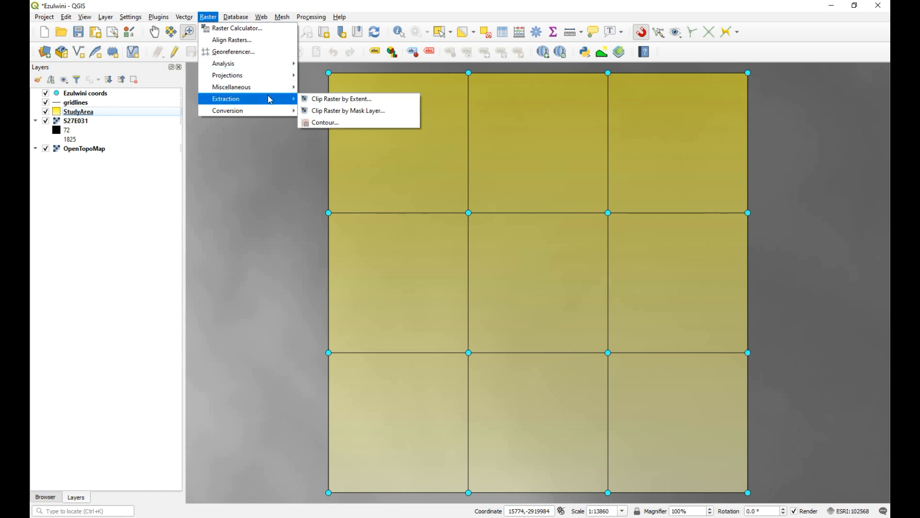
left_click(378, 113)
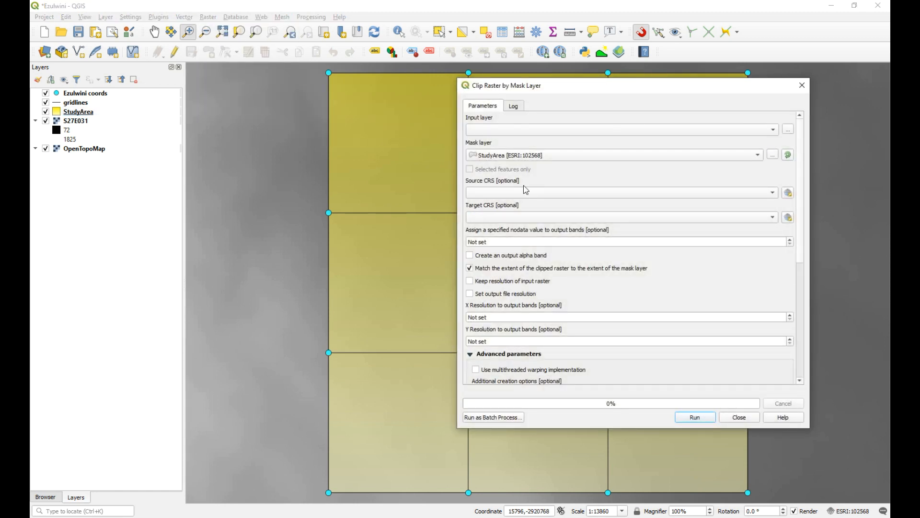
left_click(755, 130)
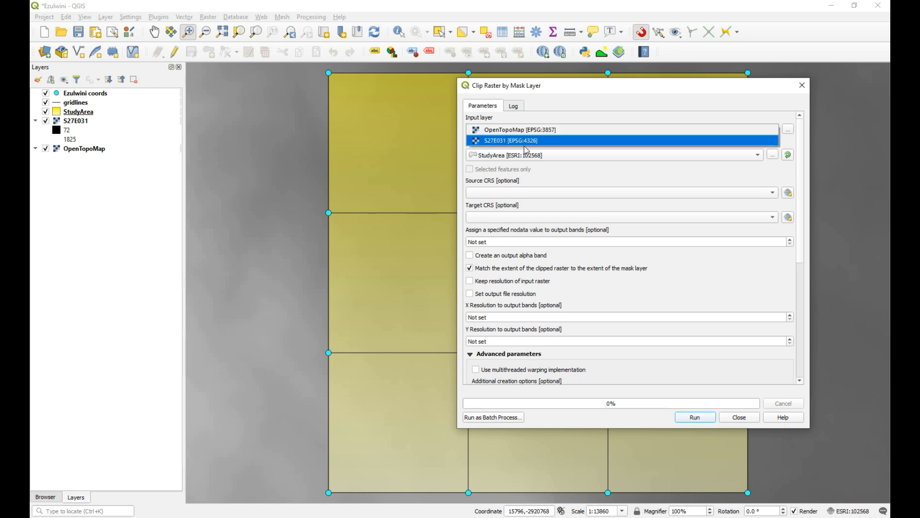
left_click(561, 140)
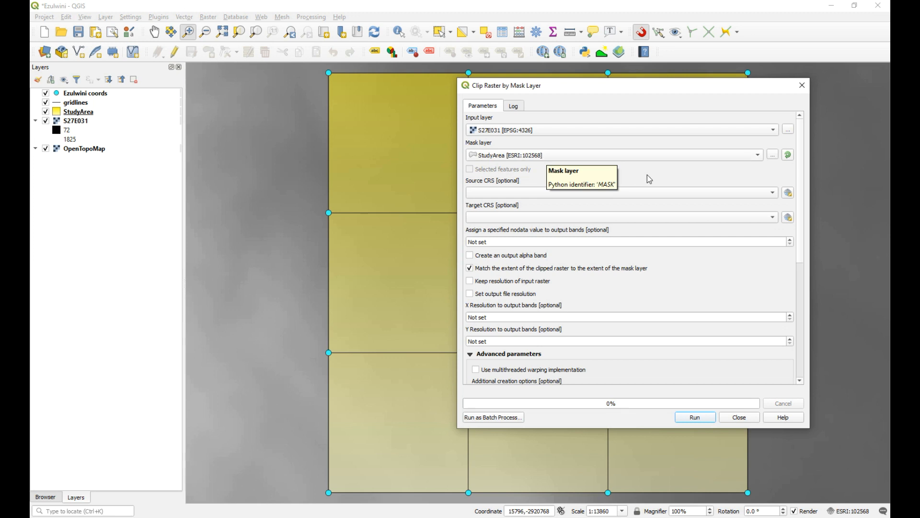
- Set the source CRS of the raster clip to EPSG:4326 - WGS 84
left_click(758, 198)
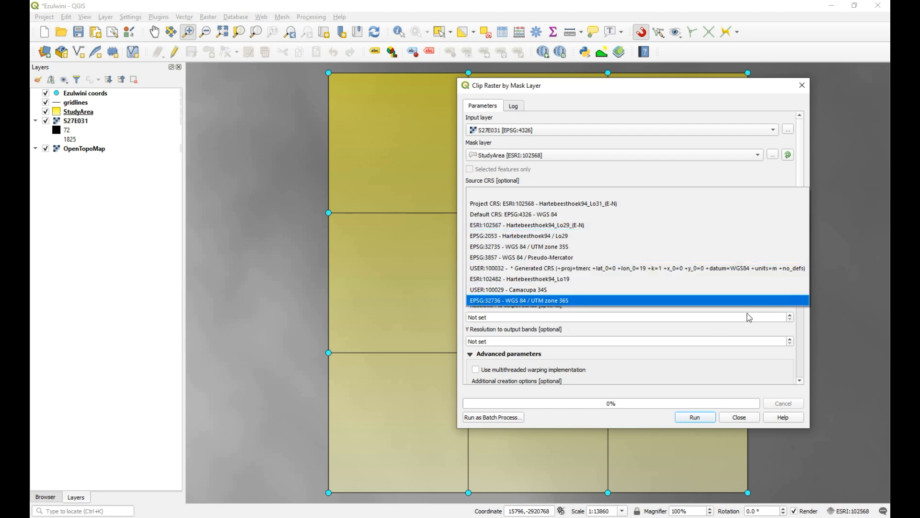
left_click(784, 328)
left_click(788, 194)
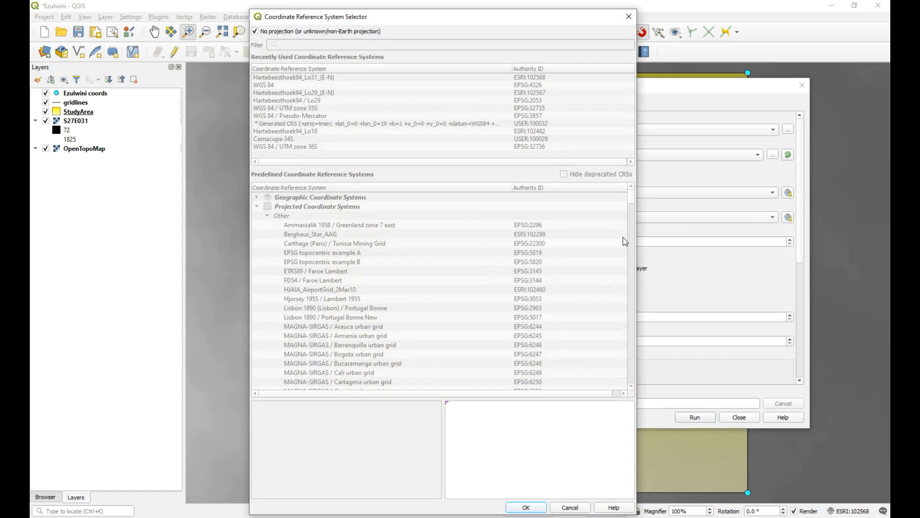
left_click(256, 31)
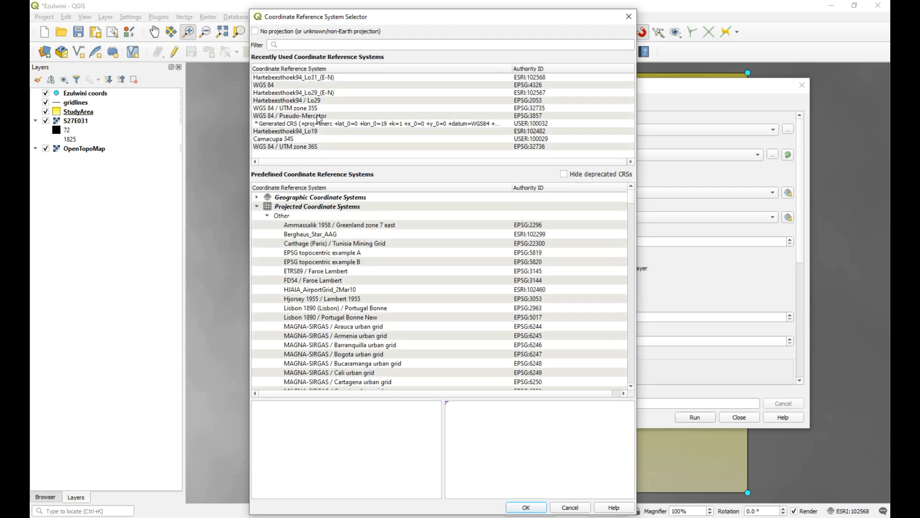
left_click(295, 94)
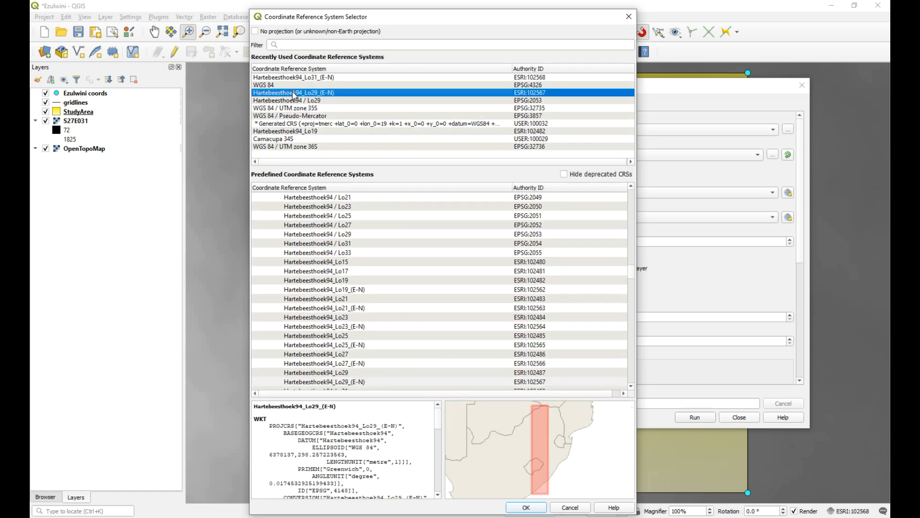
left_click(270, 86)
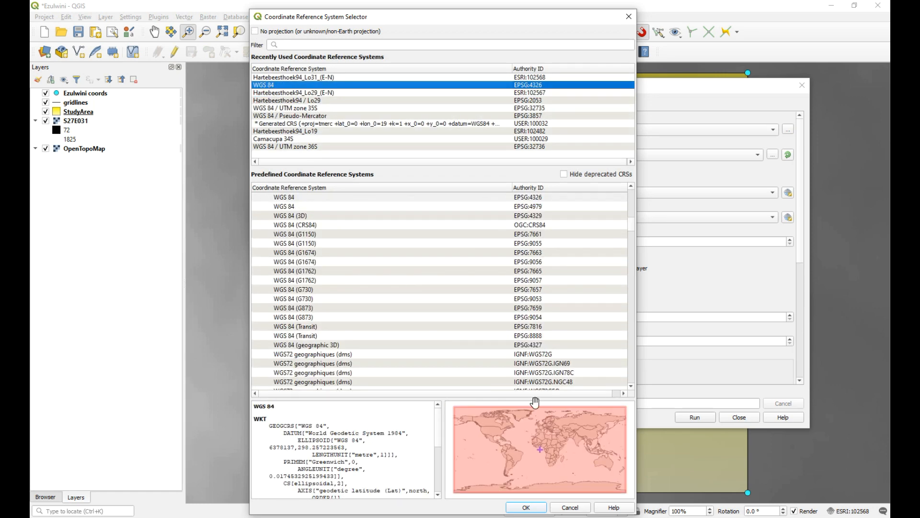
left_click(519, 507)
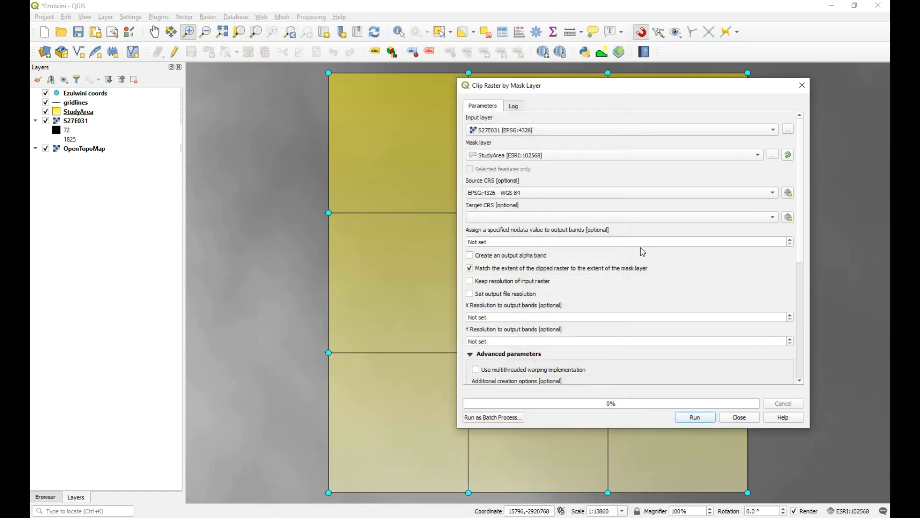
- Try to clip the raster with the source CRS set to the project CRS, ESRI:102568 - Hartebeesthoek94_Lo31_(E-N), and no target CRS
left_click(770, 219)
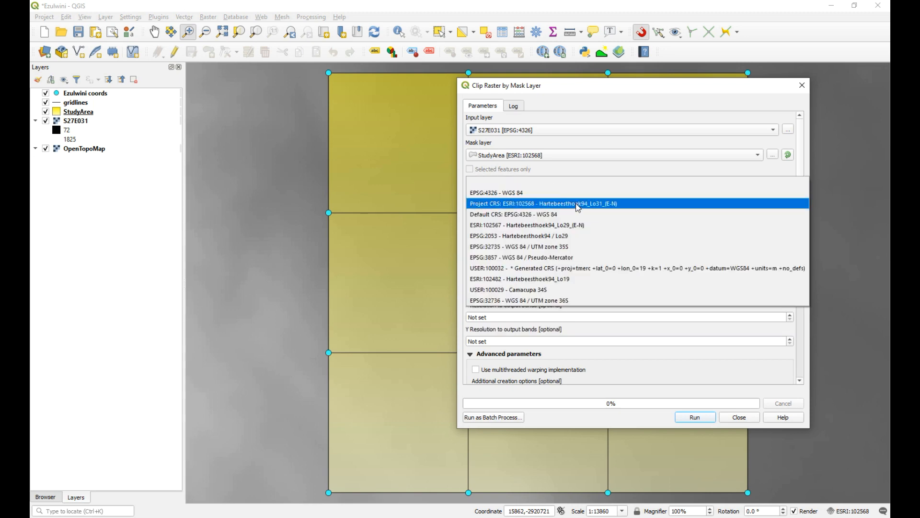
left_click(578, 204)
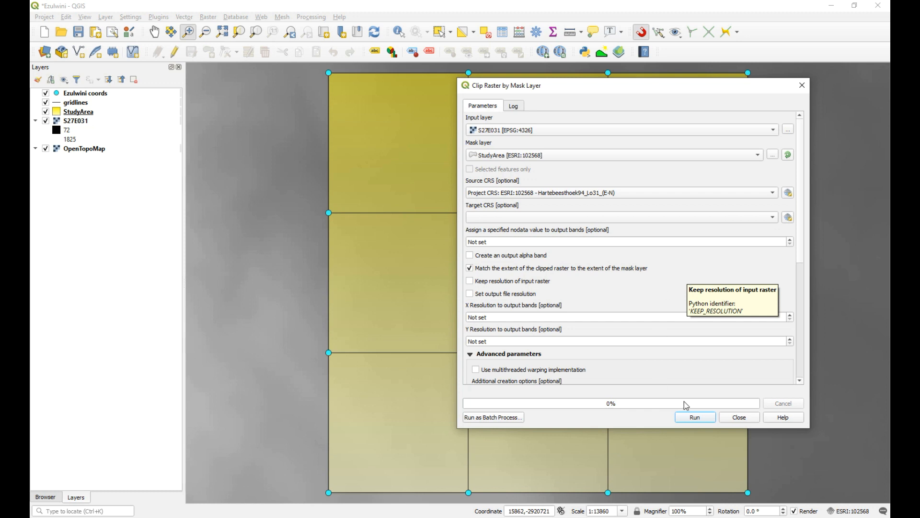
left_click_drag(801, 245, 785, 365)
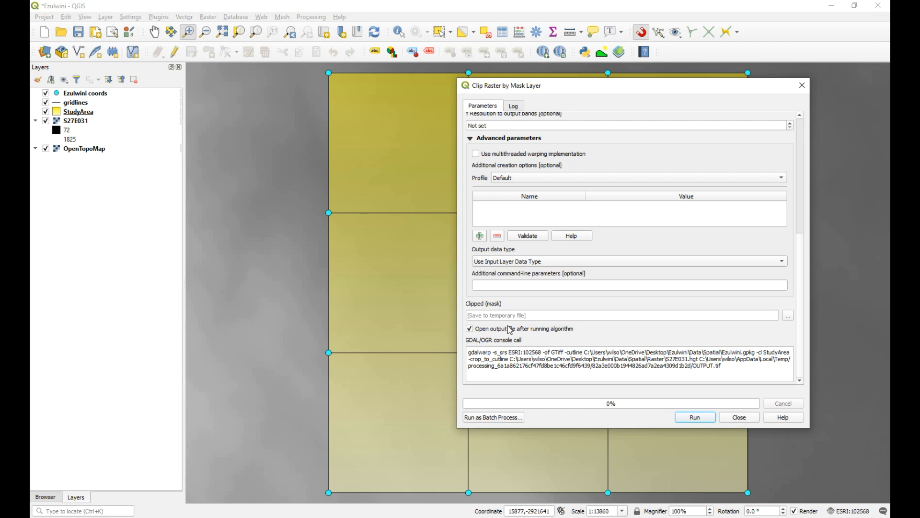
left_click(707, 416)
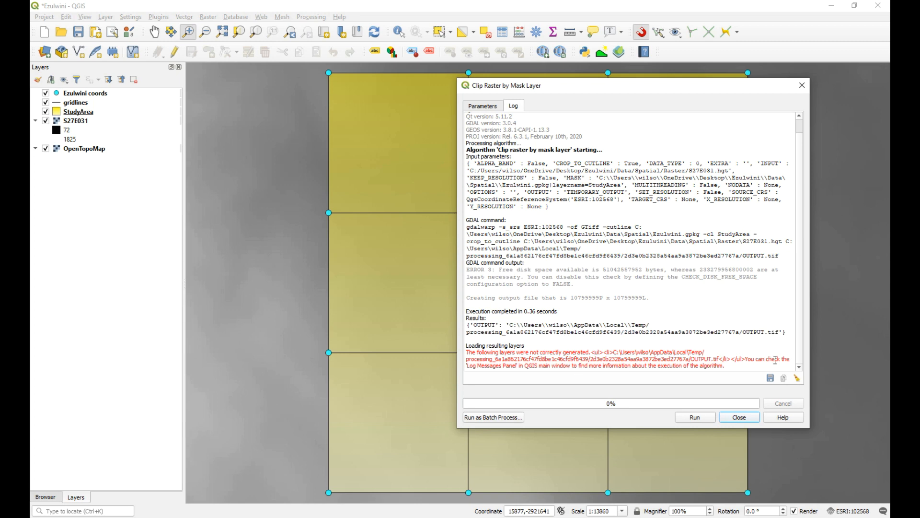
- Review the clip parameters, checking the input and mask layers, the source and target CRS, and the GDAL console call
left_click(499, 106)
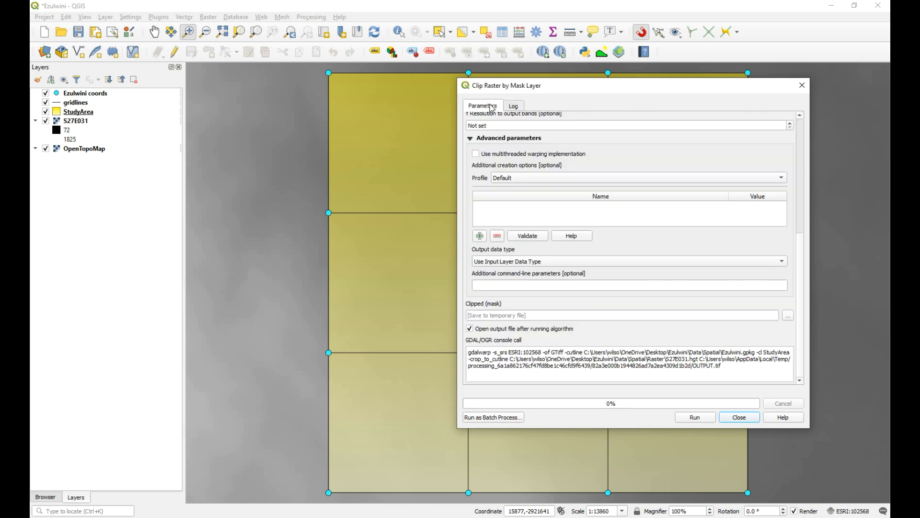
scroll(646, 248, "up", 5)
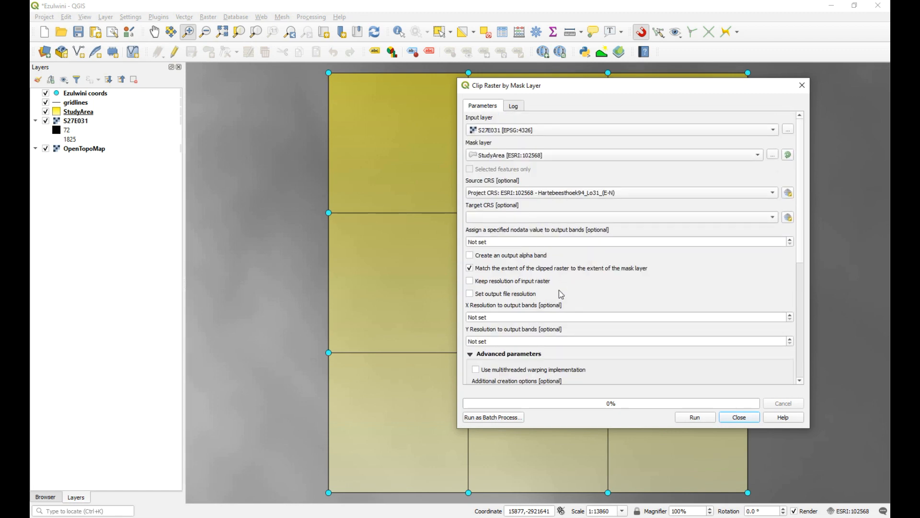
scroll(561, 294, "down", 7)
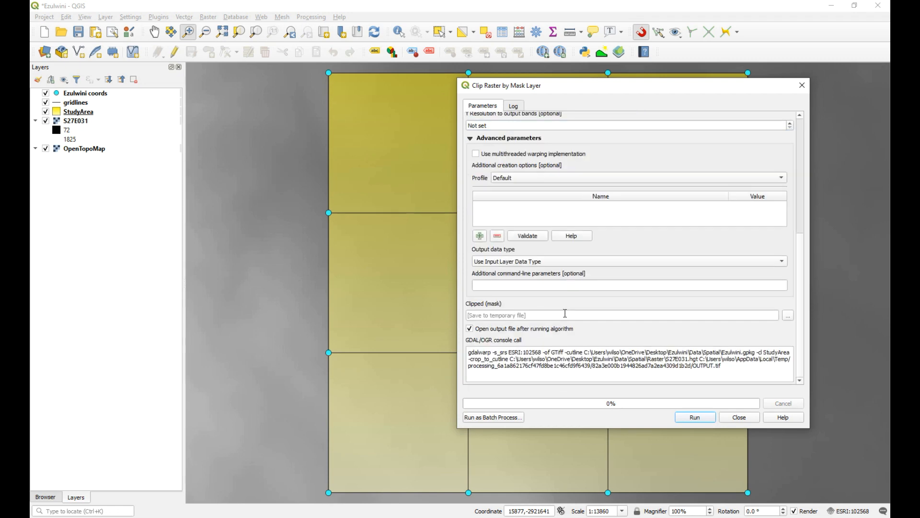
scroll(565, 313, "up", 7)
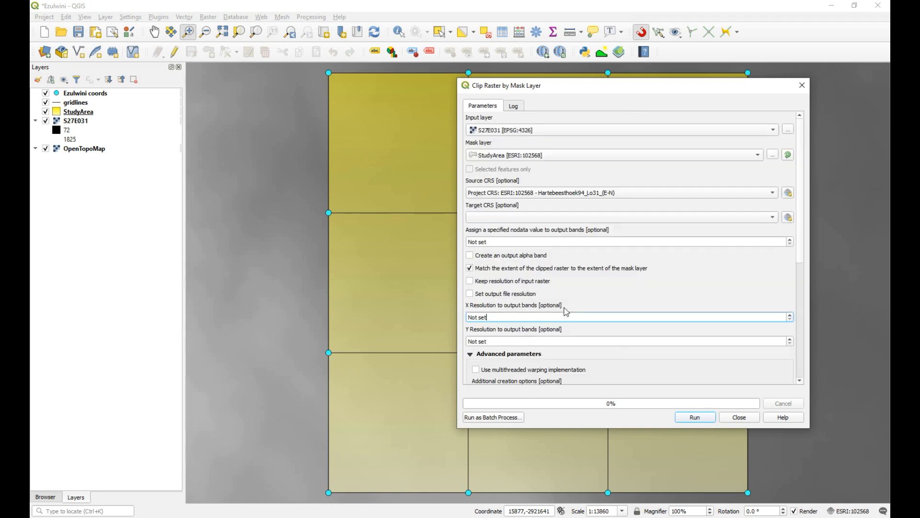
left_click(641, 194)
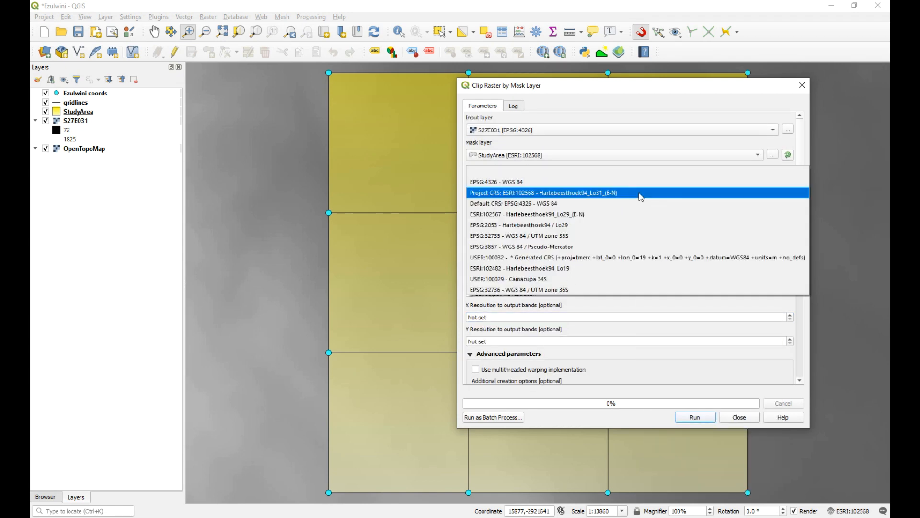
left_click(599, 193)
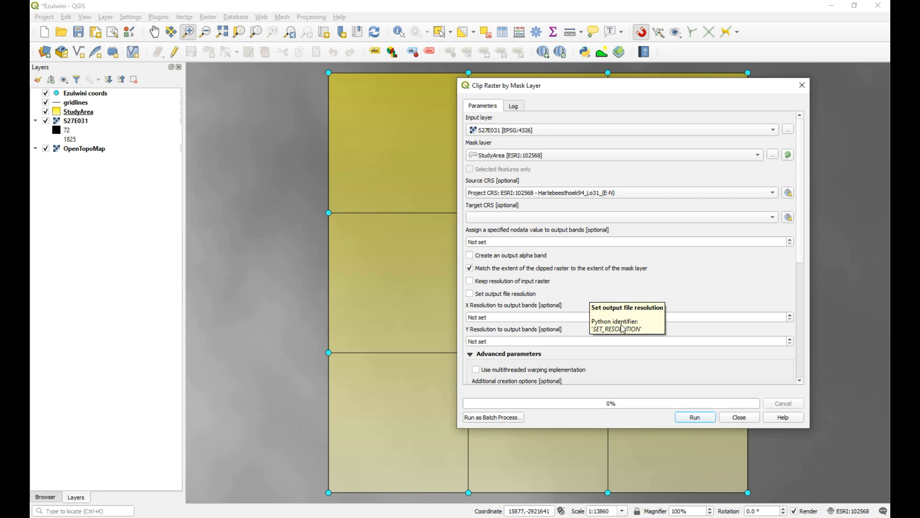
scroll(626, 335, "down", 2)
scroll(629, 312, "down", 3)
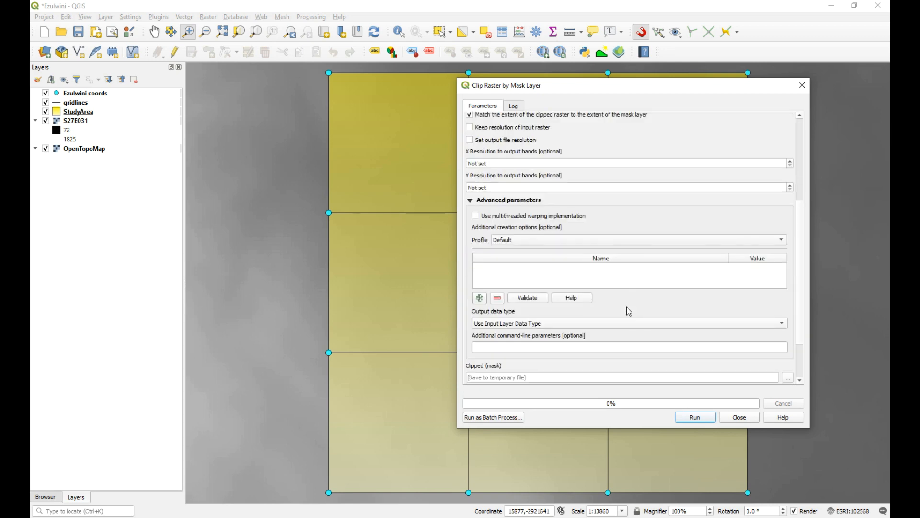
scroll(627, 308, "down", 2)
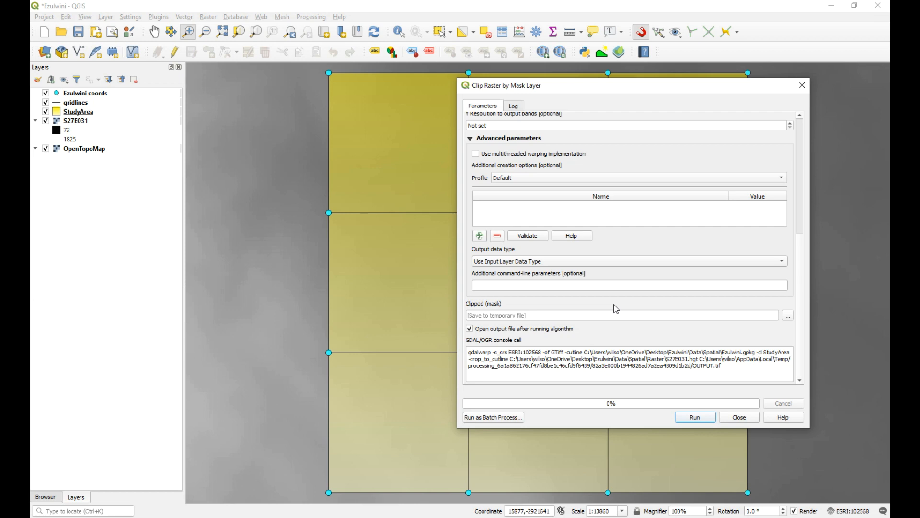
scroll(613, 306, "up", 7)
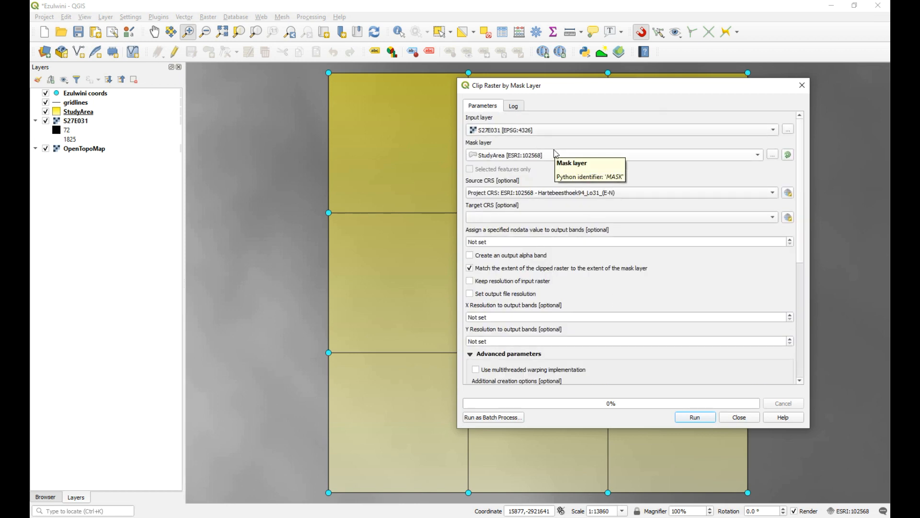
- Clip S27E031 to StudyArea with source CRS EPSG:4326 - WGS 84 and target CRS ESRI:102568 - Hartebeesthoek94_Lo31_(E-N)
left_click(647, 194)
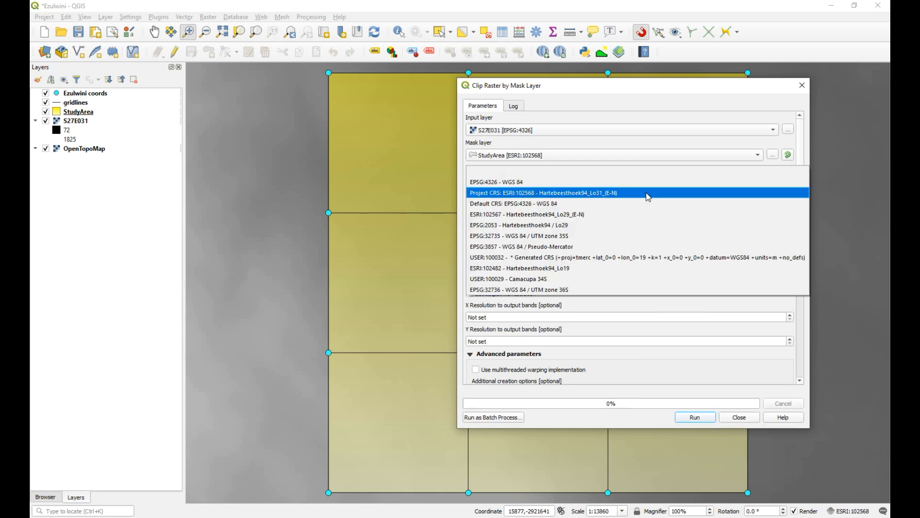
left_click(547, 185)
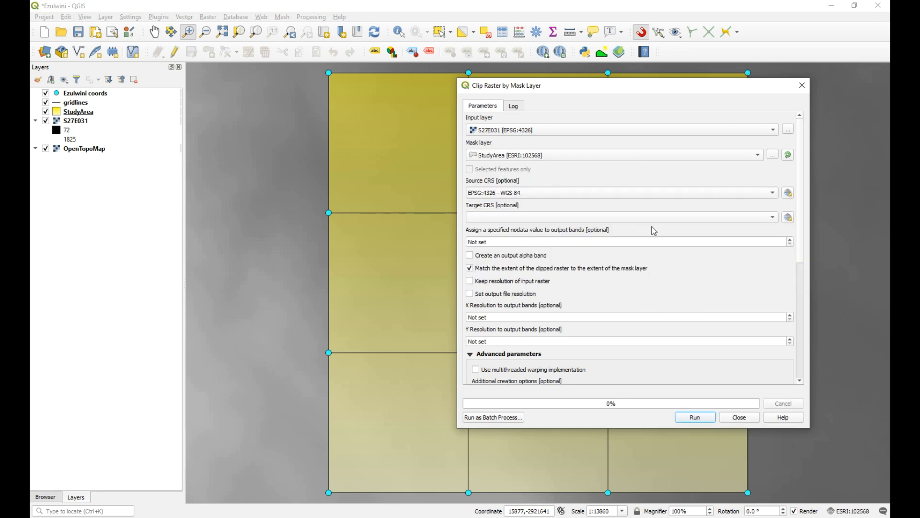
left_click(646, 218)
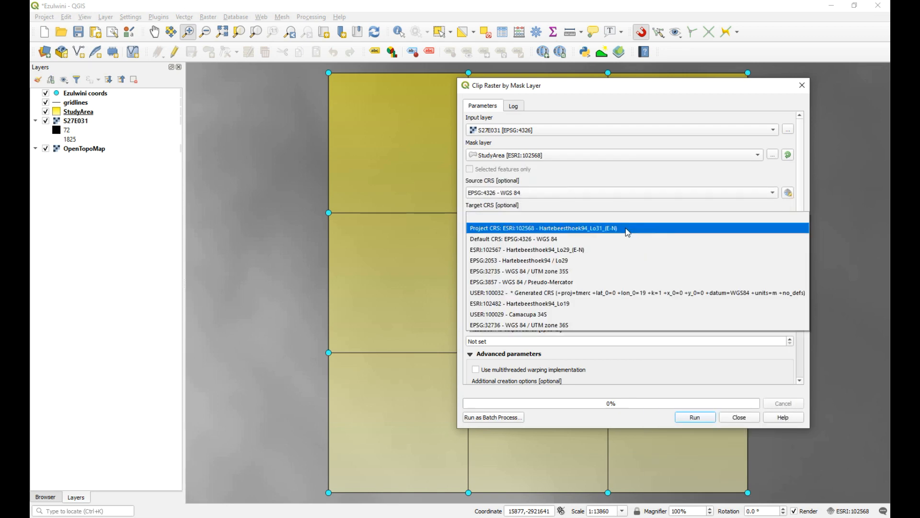
left_click(594, 229)
scroll(645, 369, "down", 5)
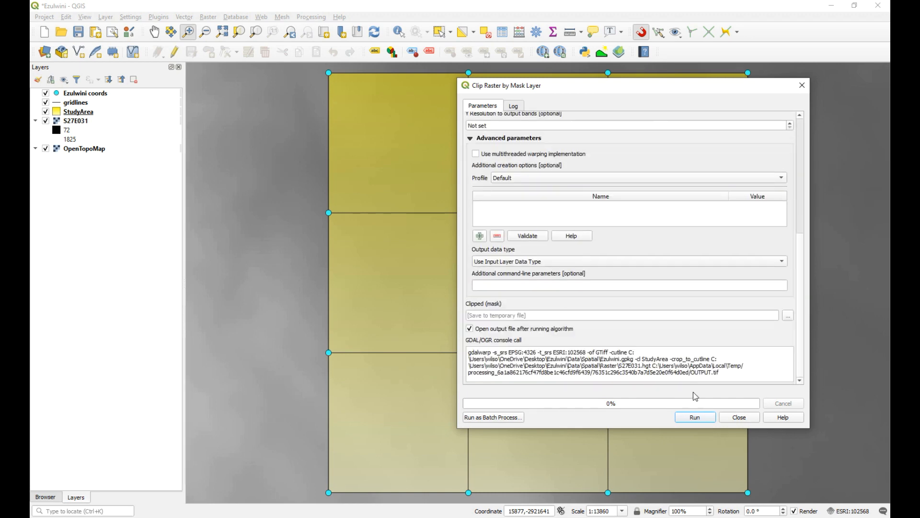
left_click(703, 421)
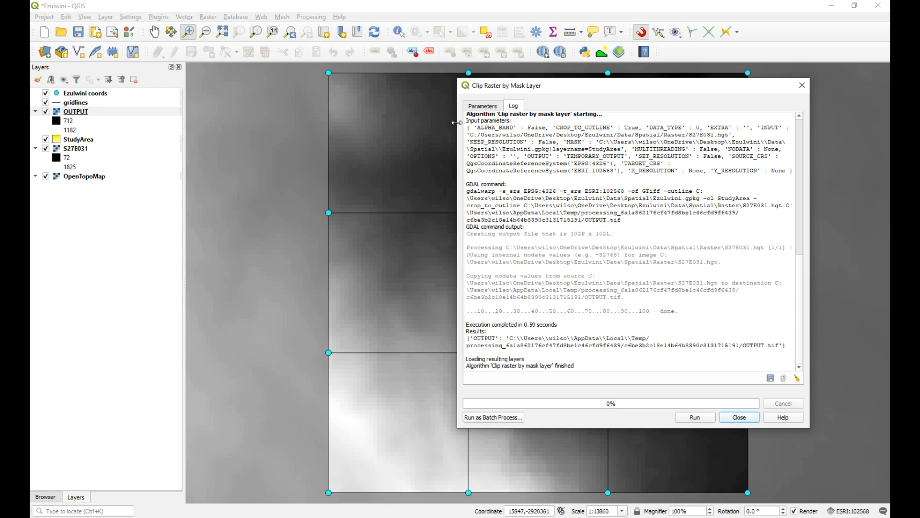
left_click(482, 105)
scroll(623, 245, "up", 10)
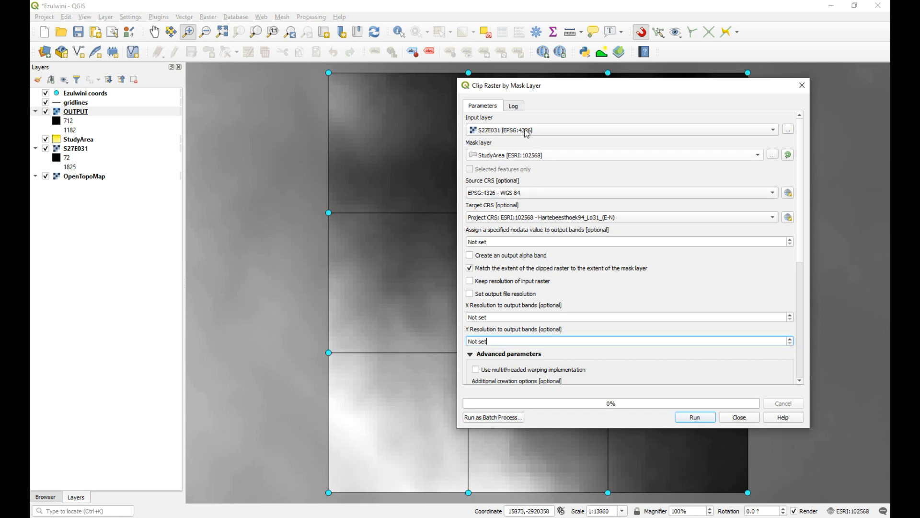
left_click(739, 417)
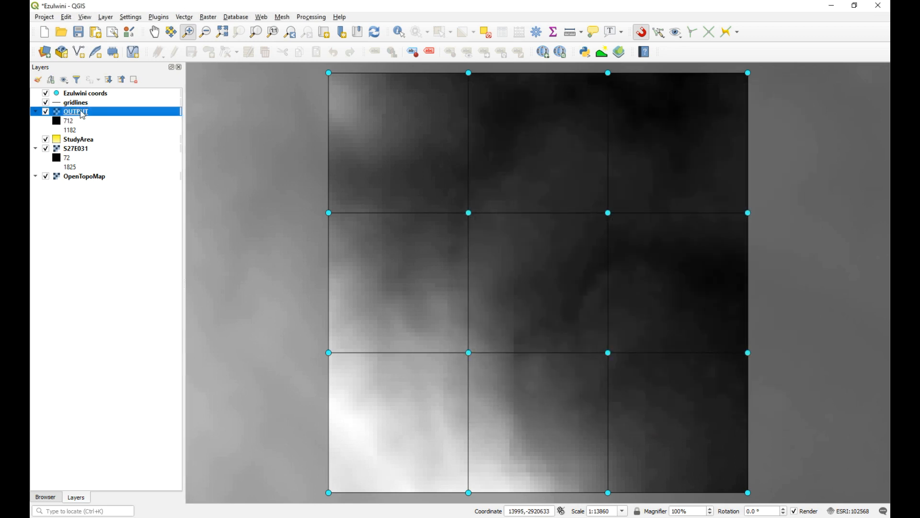
- Hide the S27E031 layer and examine the CRS, extent and dimensions in the clipped OUTPUT layer's information
left_click(46, 150)
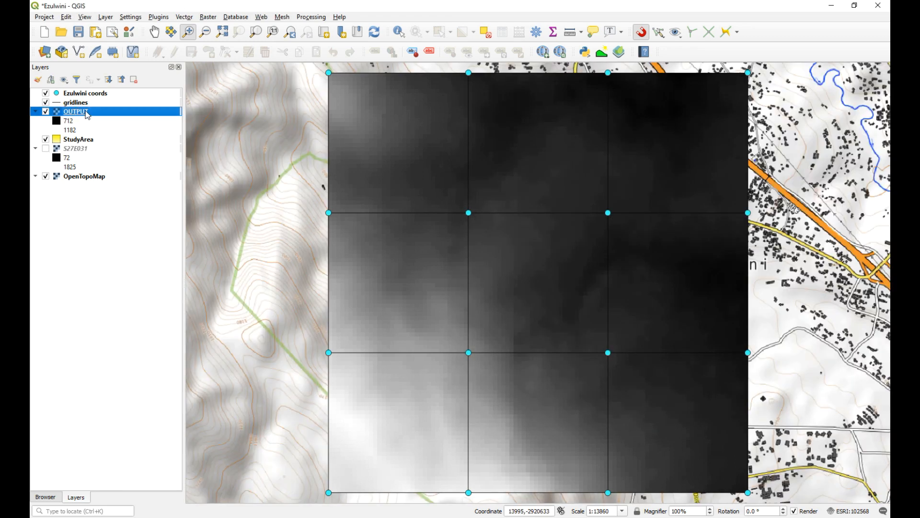
right_click(85, 111)
left_click(161, 289)
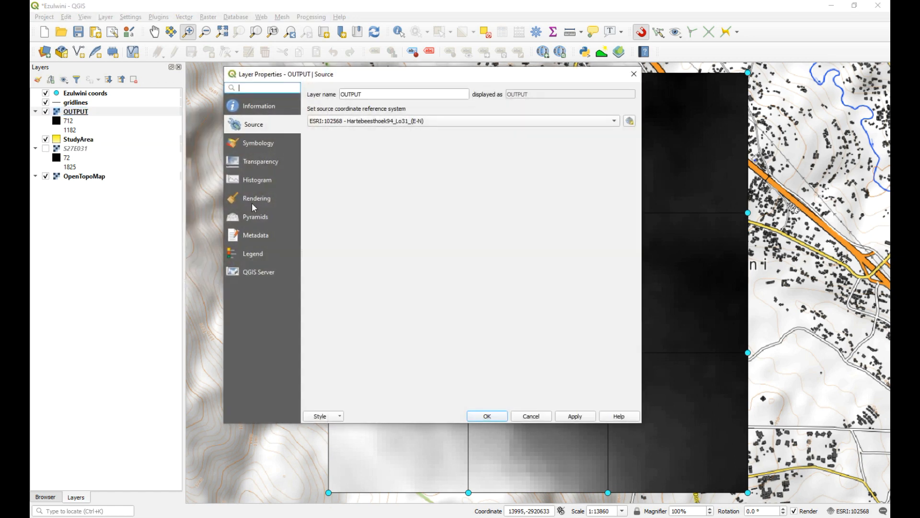
left_click(260, 107)
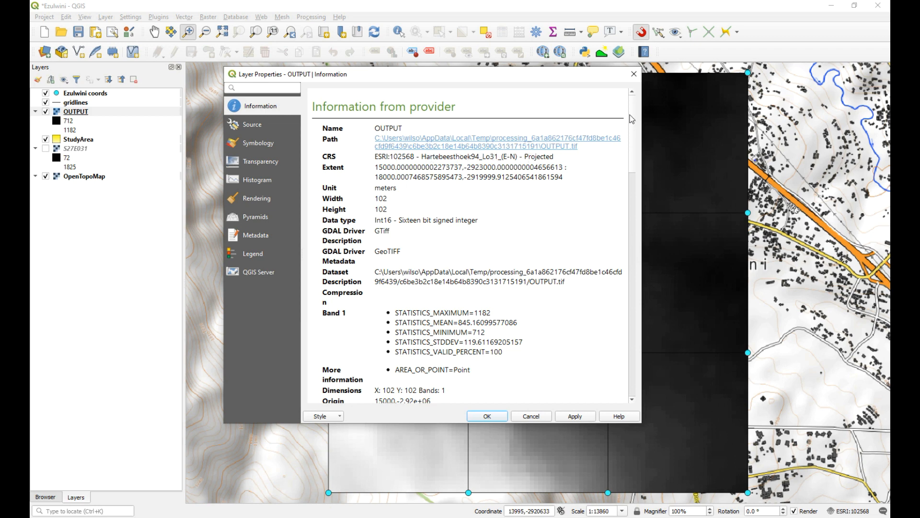
left_click(633, 74)
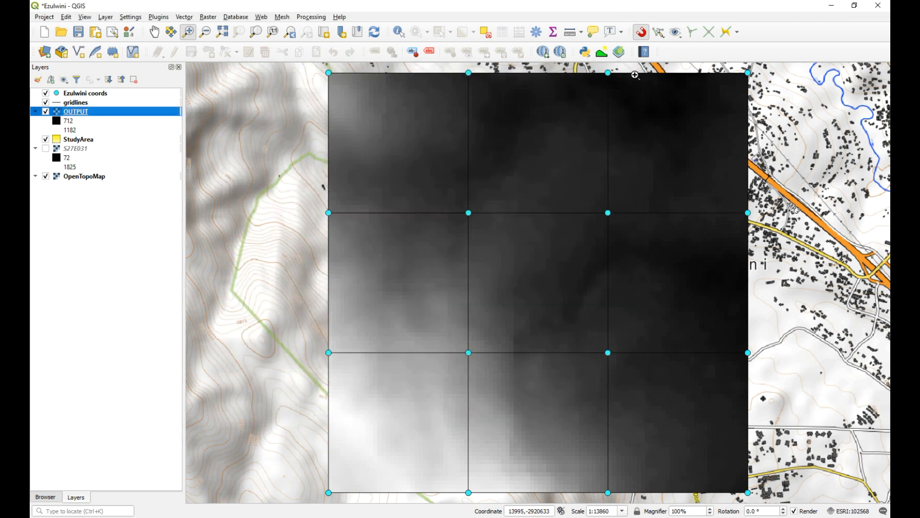
- Export the OUTPUT layer as raw GeoTIFF data named DEM in the project's Raster folder, using ESRI:102568 and adding it to the map
right_click(92, 116)
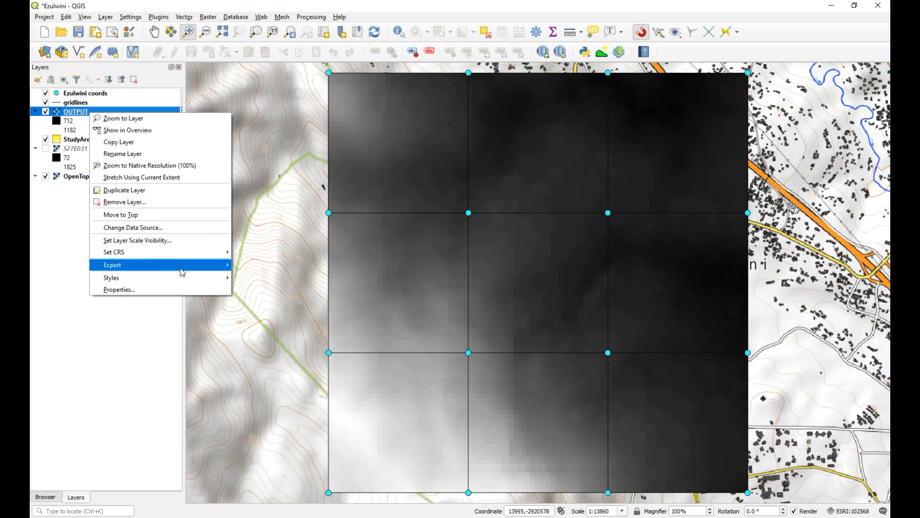
mouse_move(183, 265)
left_click(286, 268)
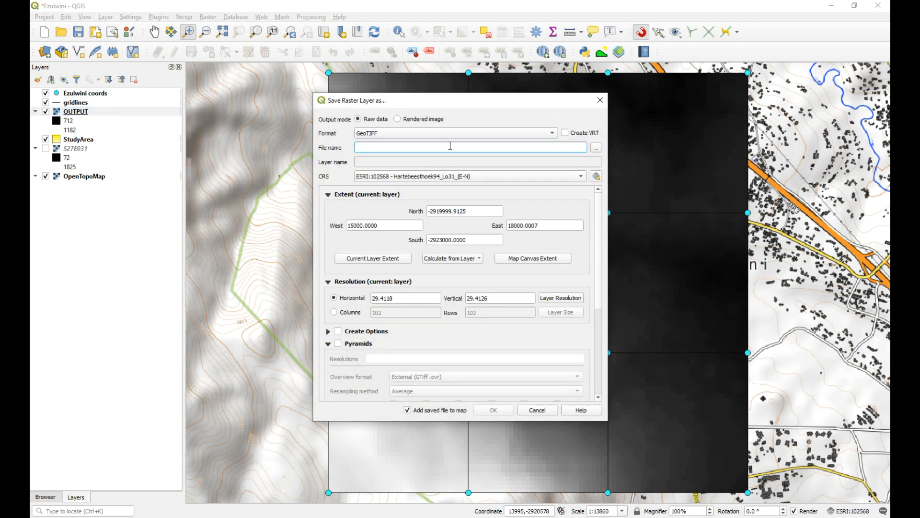
left_click(596, 148)
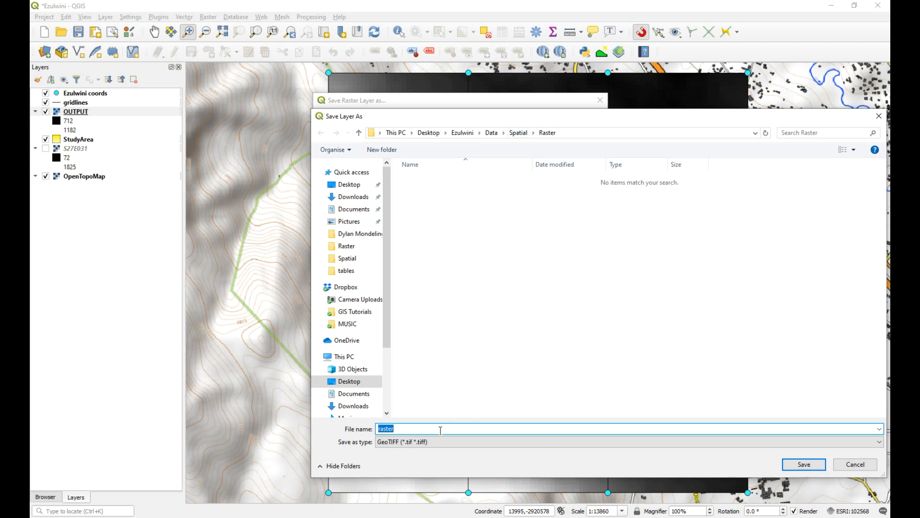
type("DEM")
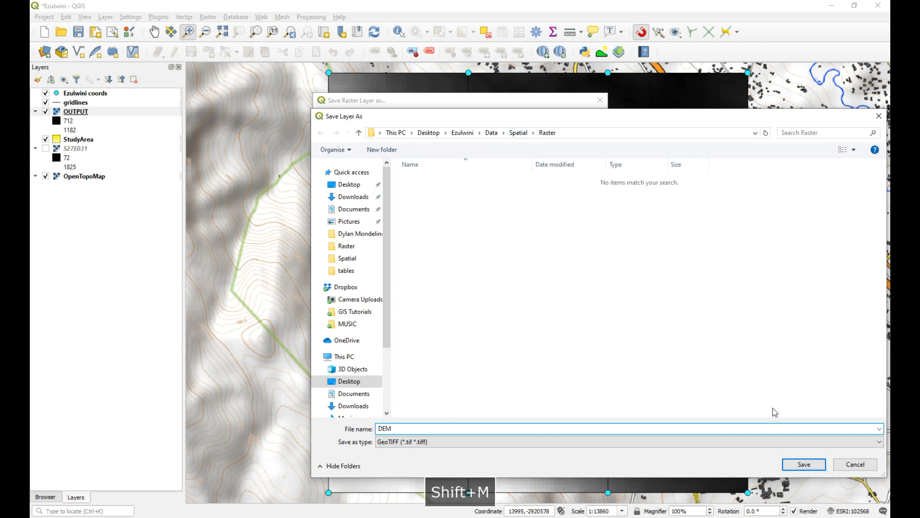
left_click(803, 464)
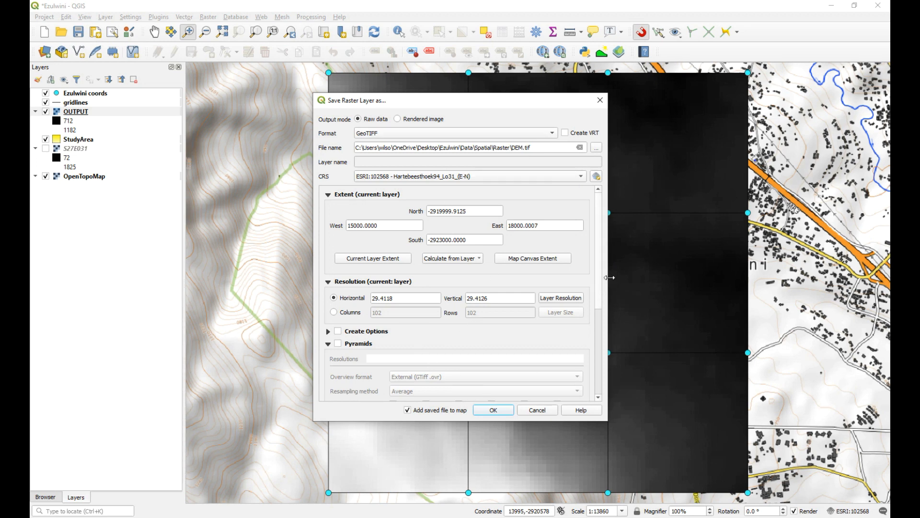
scroll(596, 242, "down", 5)
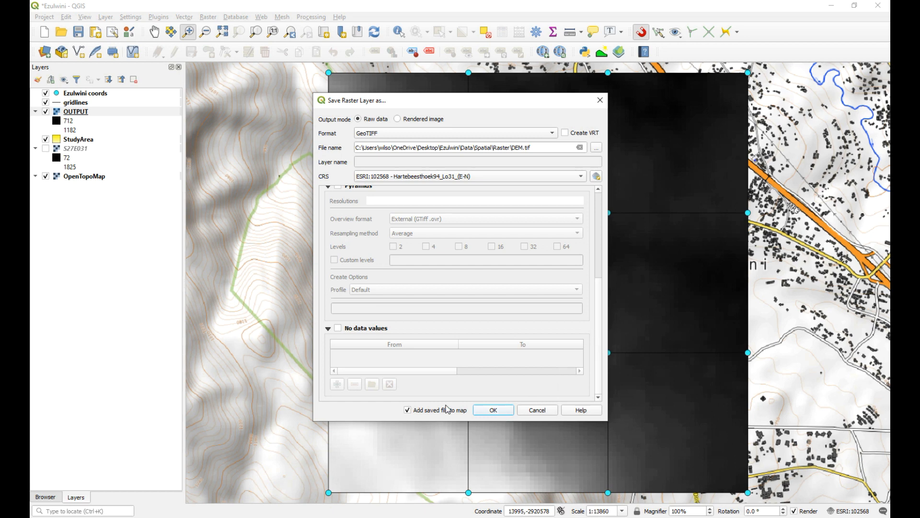
left_click(494, 410)
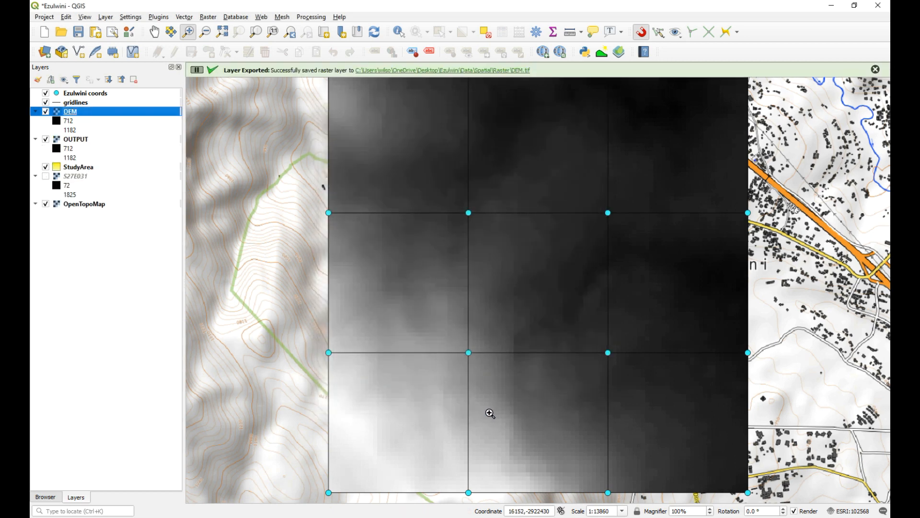
- Remove the temporary OUTPUT layer and the original S27E031 layer from the project
left_click(82, 140)
right_click(82, 140)
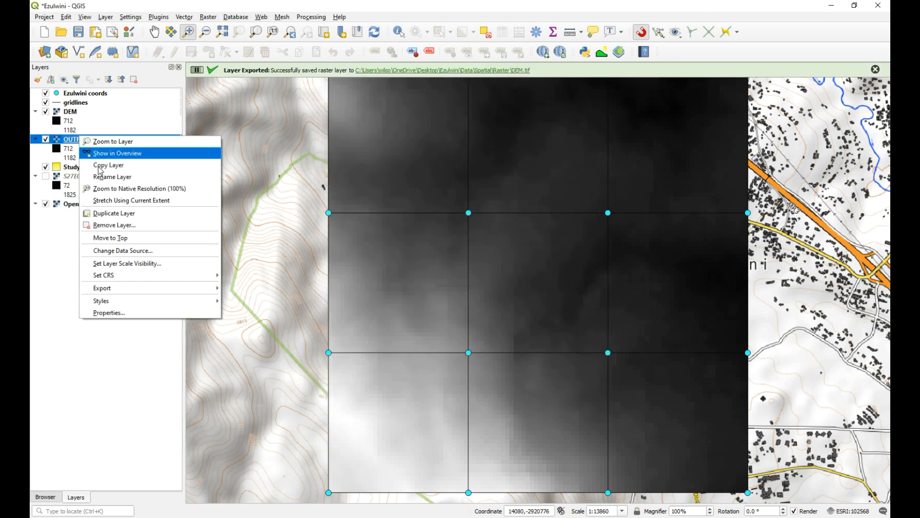
left_click(122, 224)
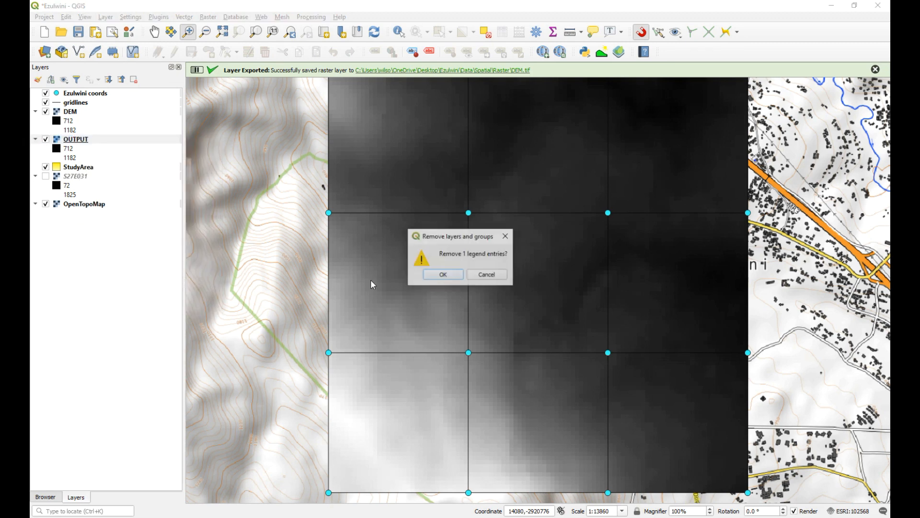
left_click(443, 275)
right_click(71, 150)
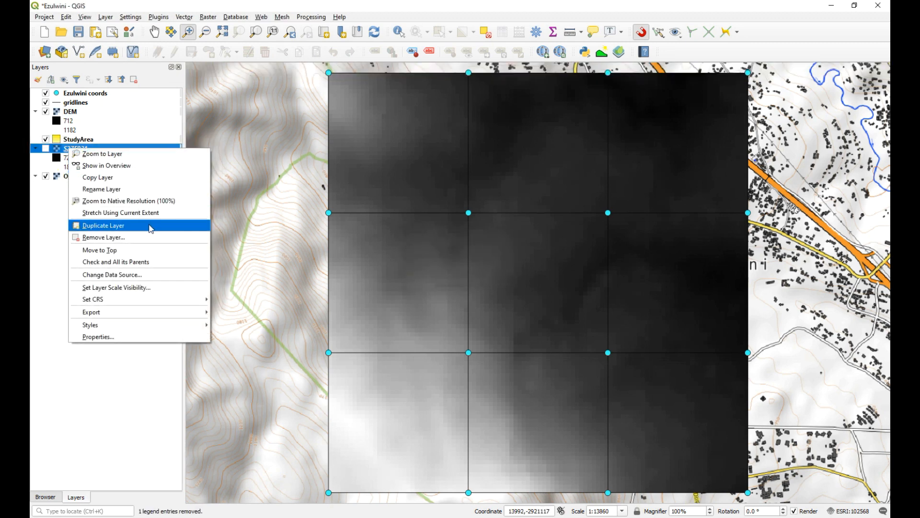
left_click(127, 238)
left_click(442, 275)
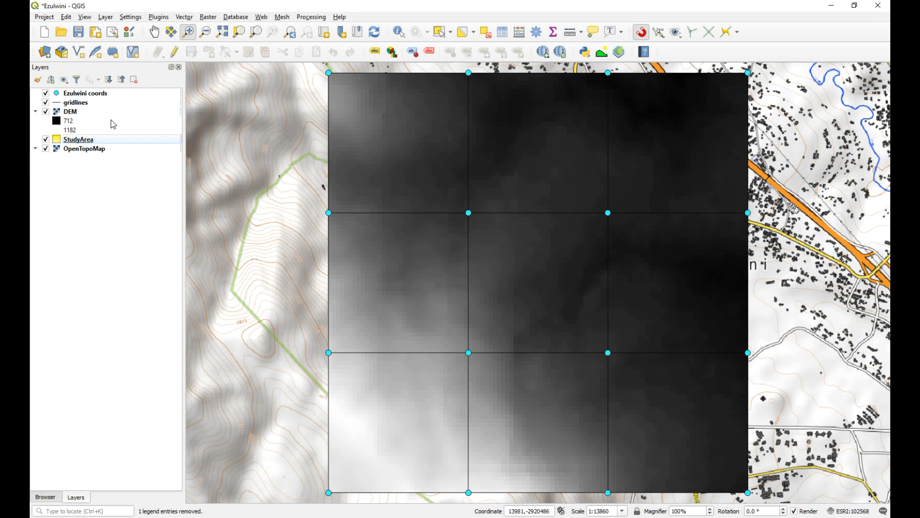
- Move the DEM layer below StudyArea in the layer order and hide the StudyArea layer
left_click(78, 113)
left_click_drag(78, 114, 105, 147)
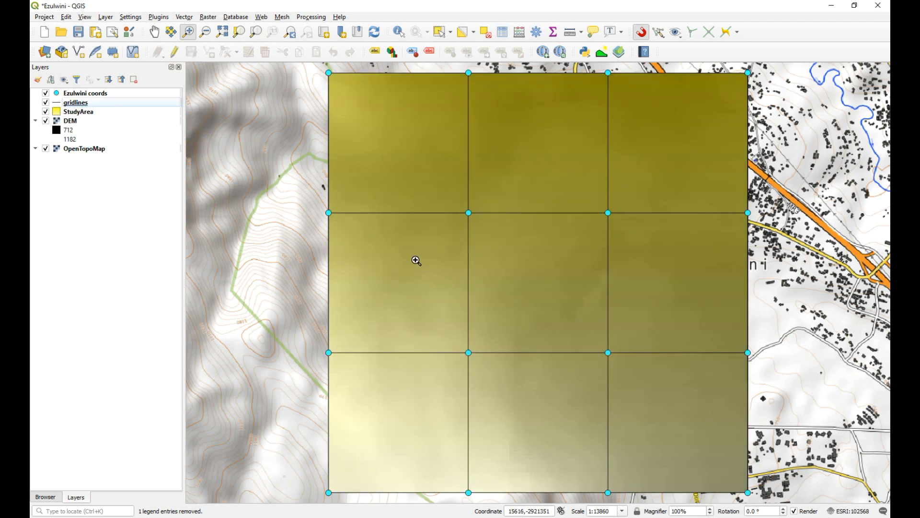
left_click(46, 111)
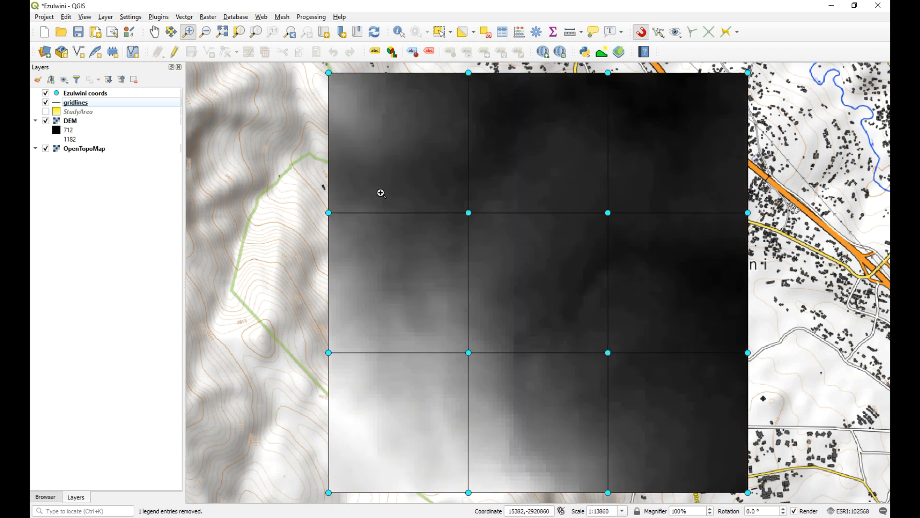
- Measure the width of one DEM cell near the study area's north-west corner
left_click_drag(351, 64, 321, 101)
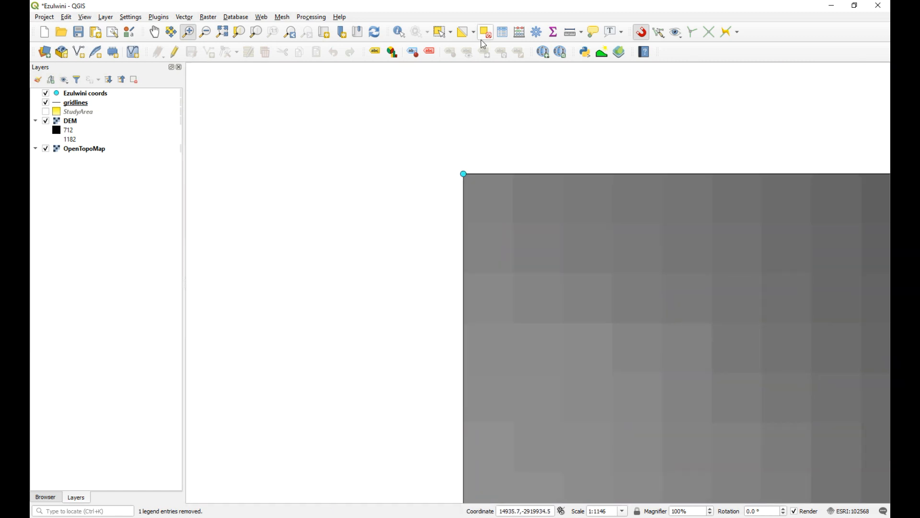
left_click(571, 35)
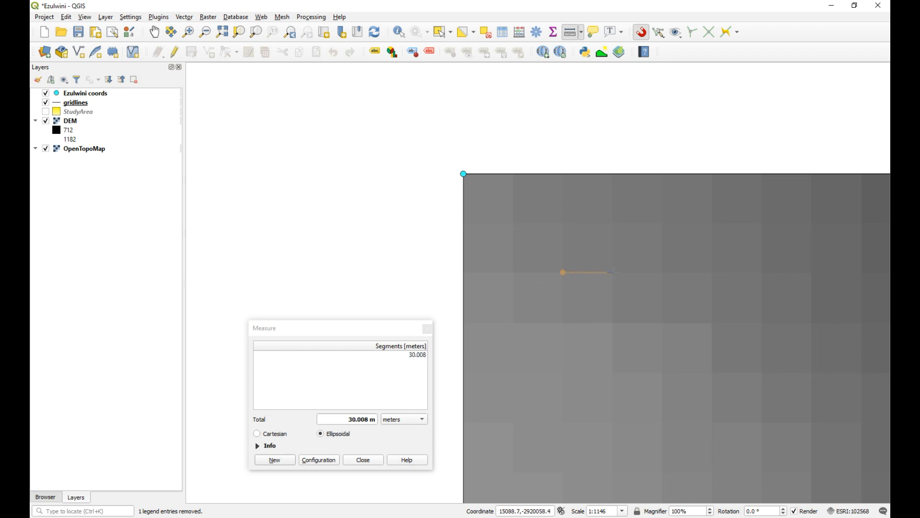
left_click(614, 272)
left_click(427, 328)
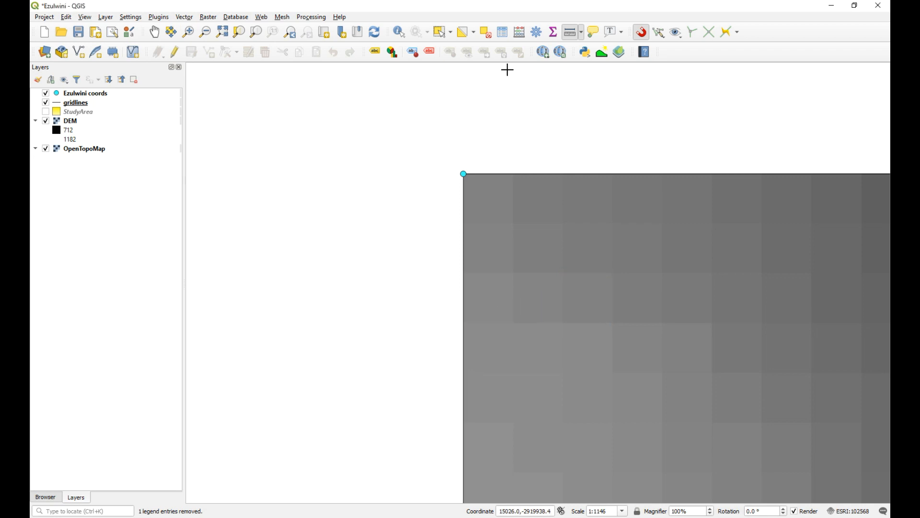
- Identify the elevation values of several DEM cells near the north-west corner
left_click(403, 35)
left_click(90, 120)
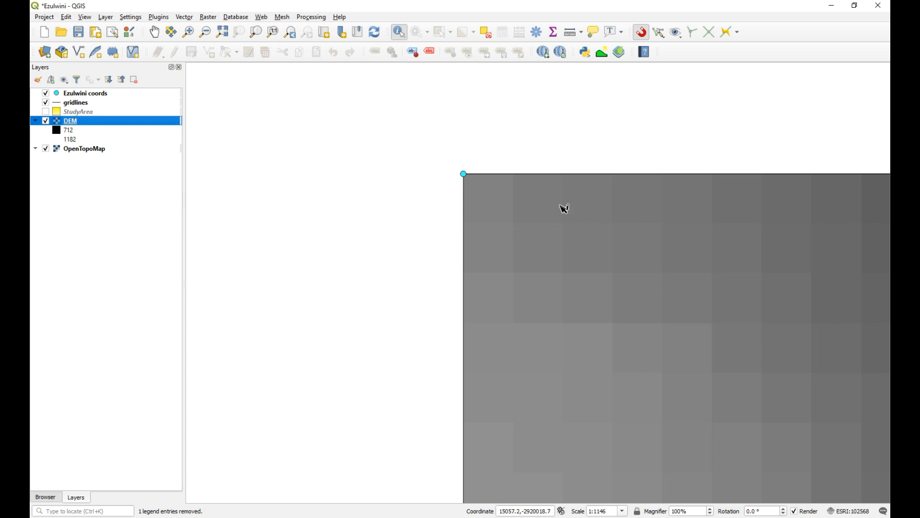
left_click(496, 210)
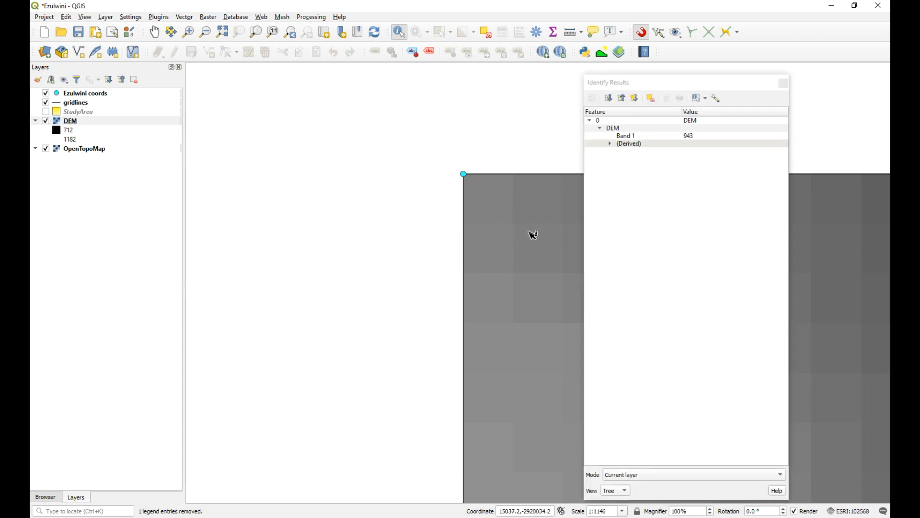
left_click(533, 215)
left_click(492, 210)
left_click(530, 347)
left_click(535, 386)
left_click(784, 84)
- Set up a Contour extraction from the full DEM layer with an interval of 5 between contour lines
right_click(137, 123)
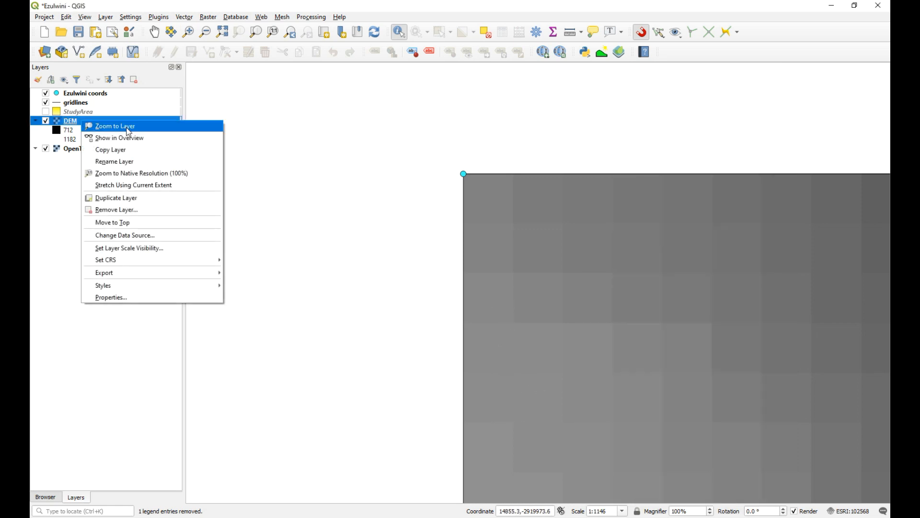
left_click(137, 127)
key("F5")
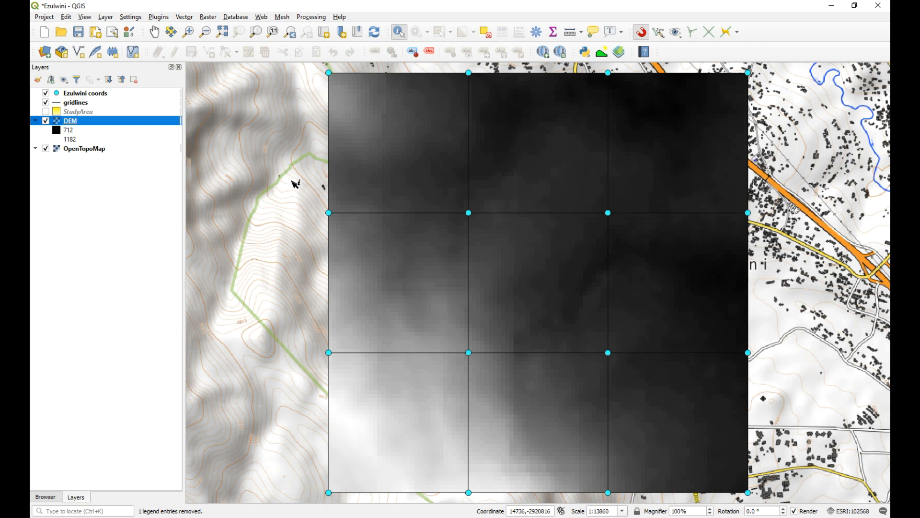
left_click(206, 18)
mouse_move(275, 96)
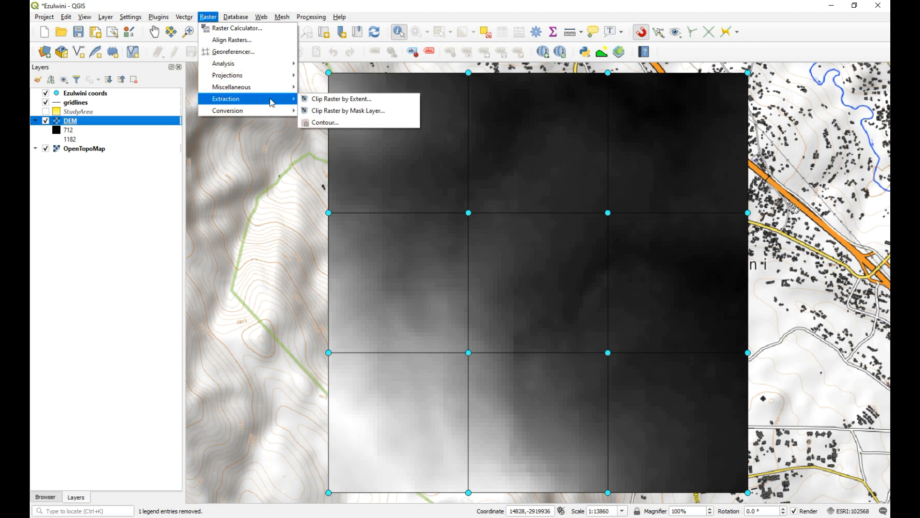
left_click(338, 123)
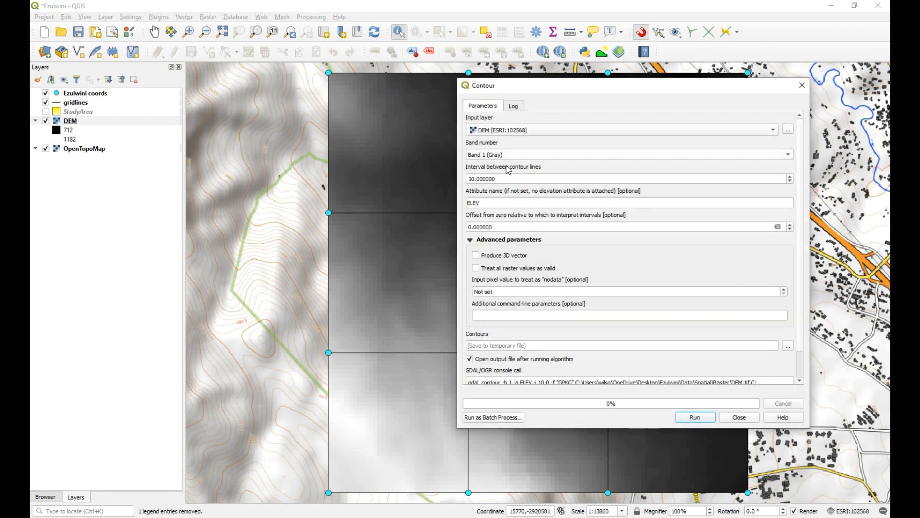
left_click_drag(501, 179, 468, 182)
type("5")
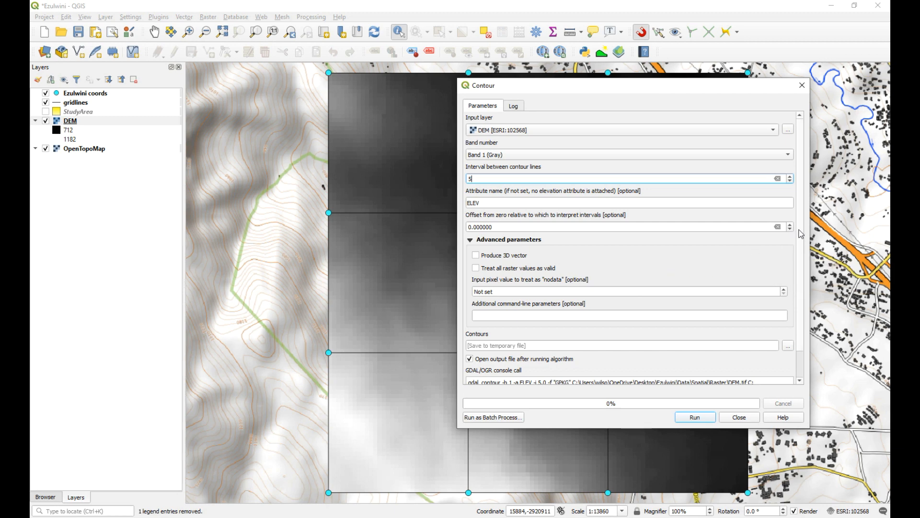
scroll(544, 341, "down", 1)
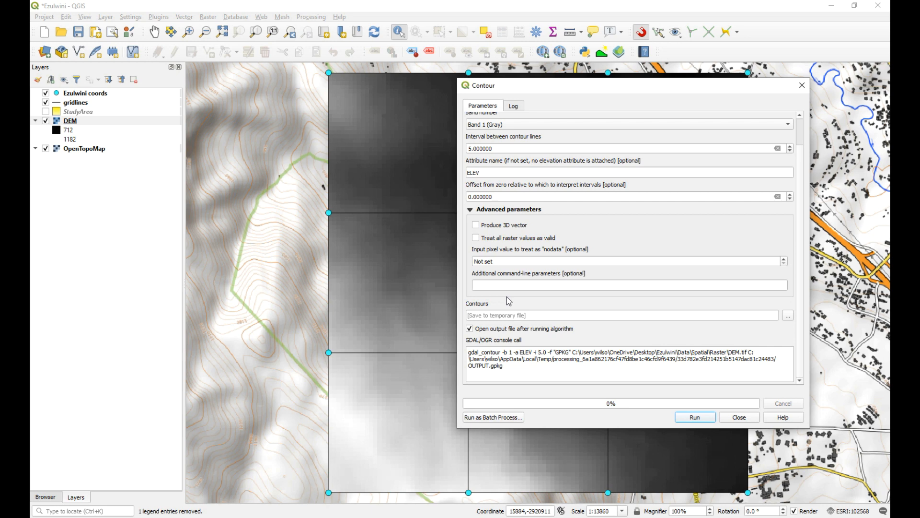
left_click(788, 315)
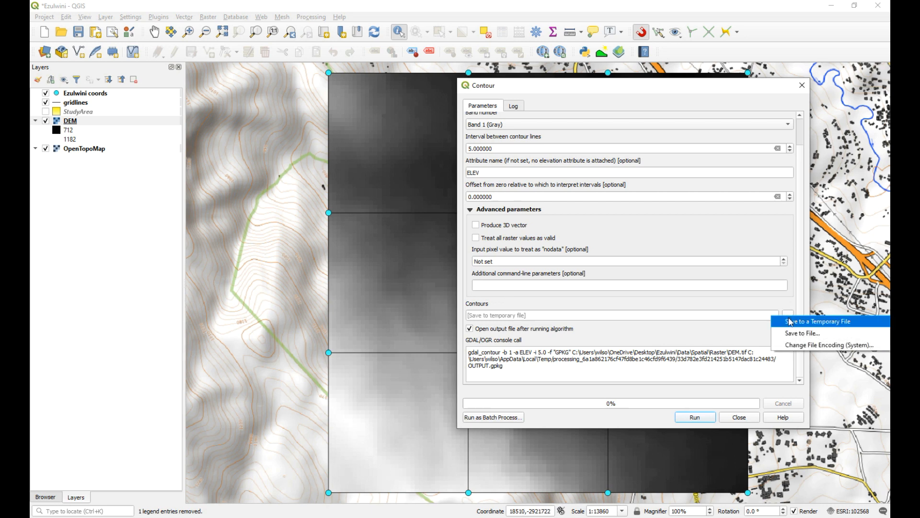
left_click(805, 334)
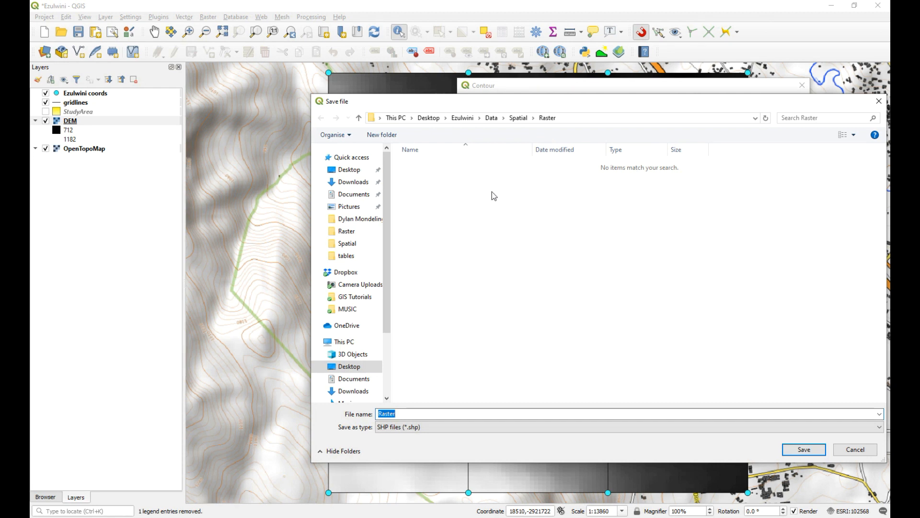
left_click(446, 426)
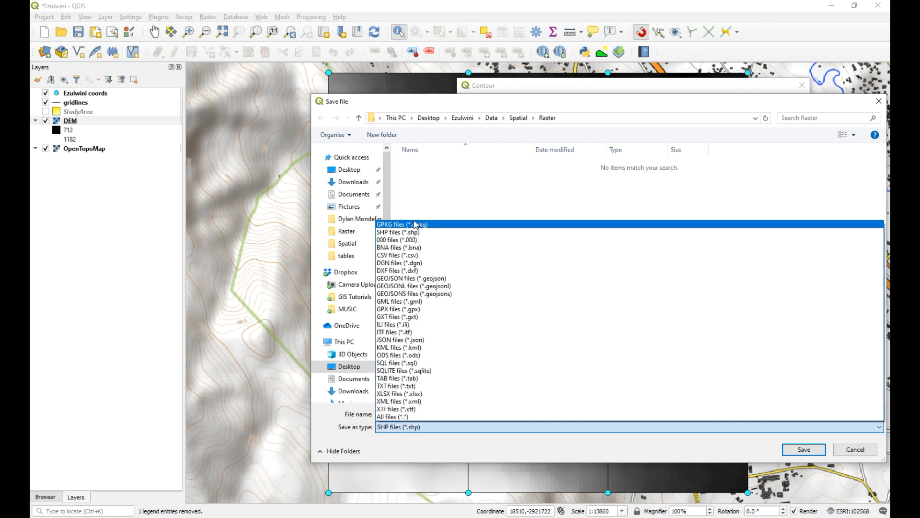
left_click(418, 226)
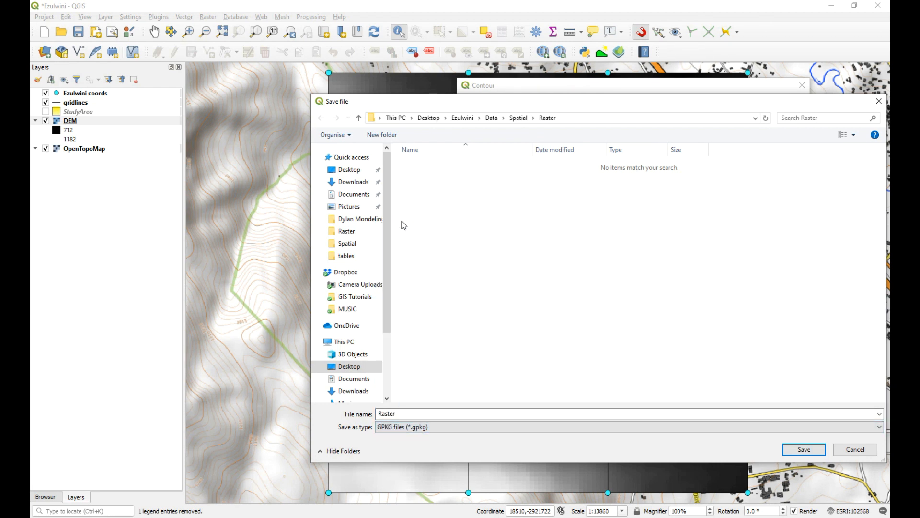
left_click(520, 118)
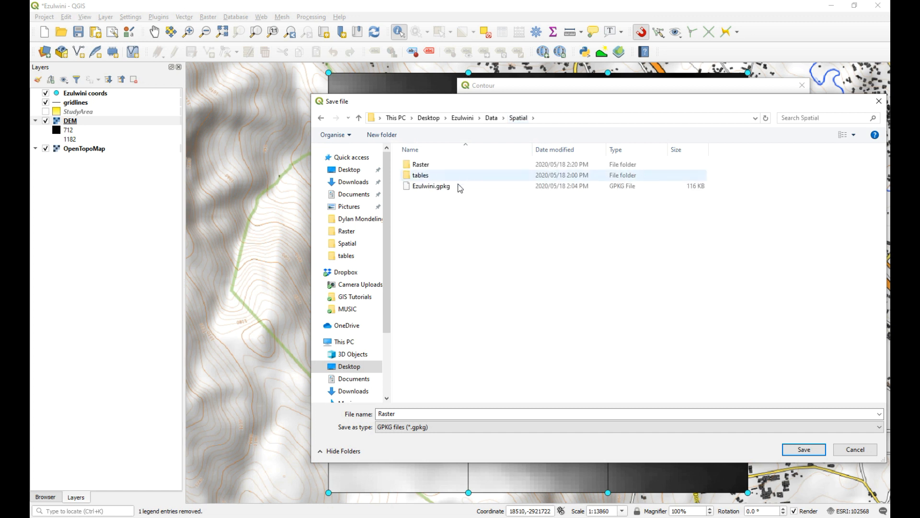
left_click(460, 186)
left_click(804, 449)
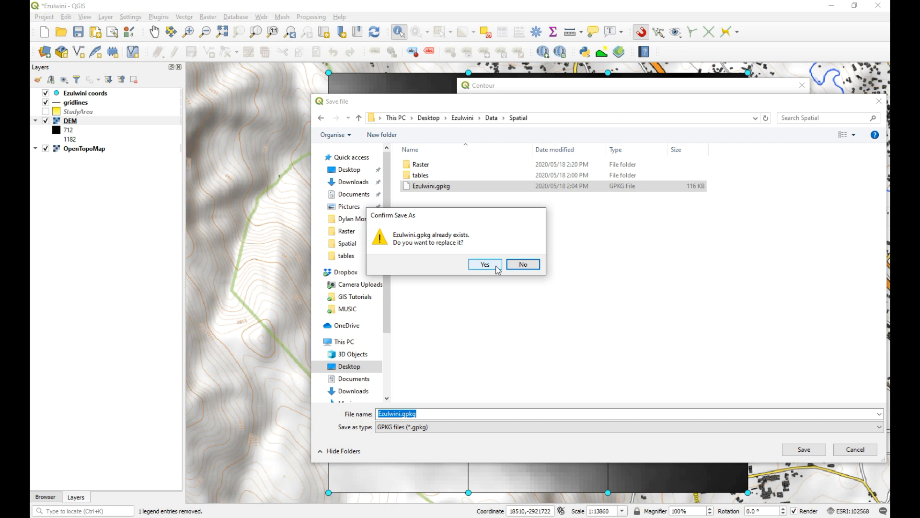
left_click(526, 267)
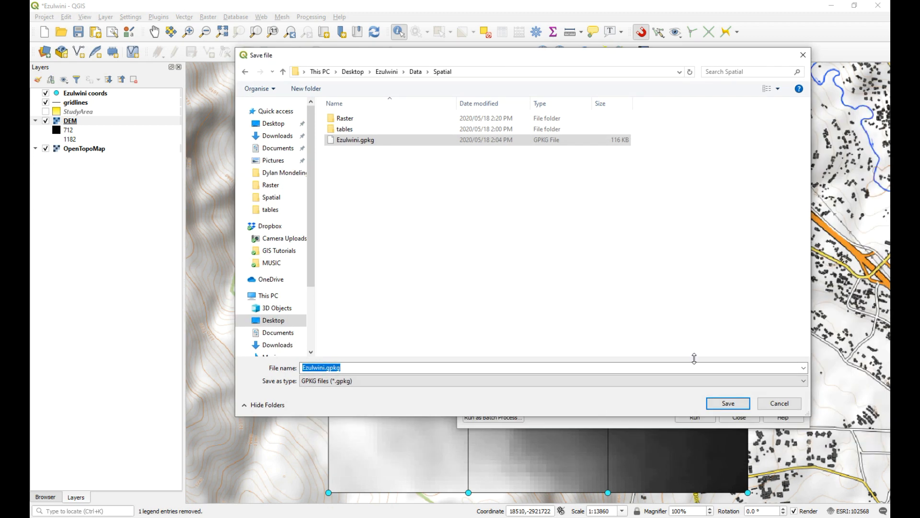
left_click(786, 404)
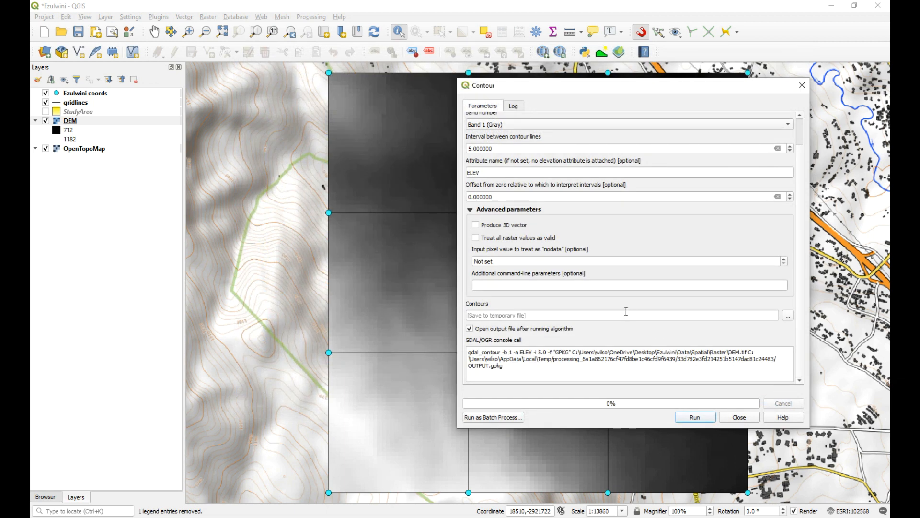
- Run the contour extraction to a temporary file and close the Contour tool
left_click(695, 418)
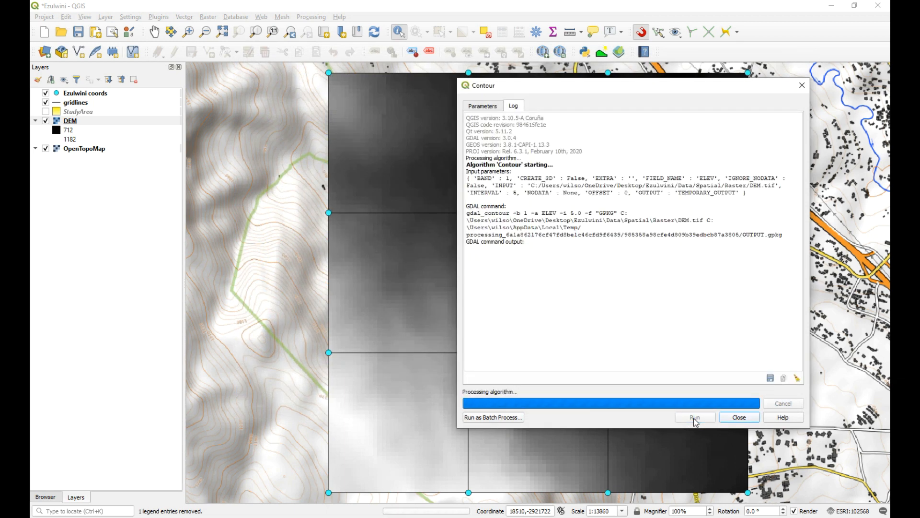
left_click(743, 420)
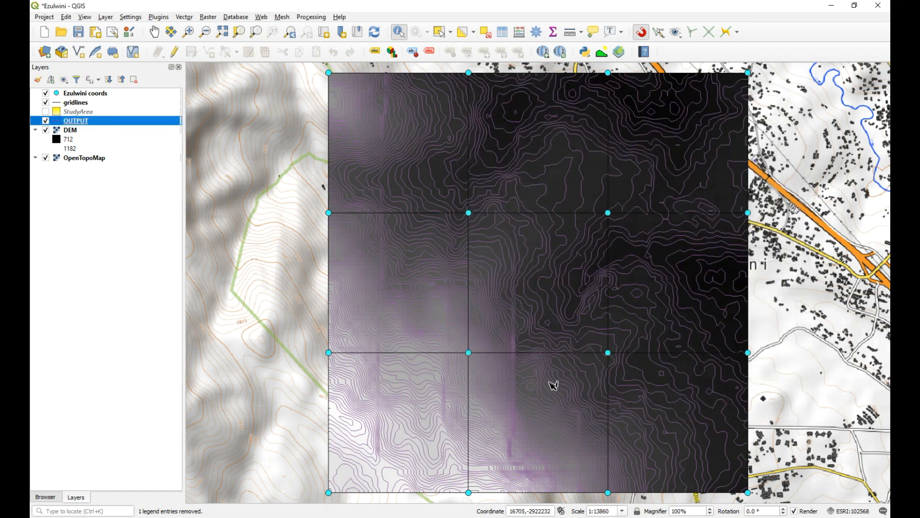
- Export the OUTPUT contour layer to the existing Ezulwini.gpkg GeoPackage as layer contours, using ESRI:102568 and adding it to the map
right_click(68, 120)
mouse_move(166, 312)
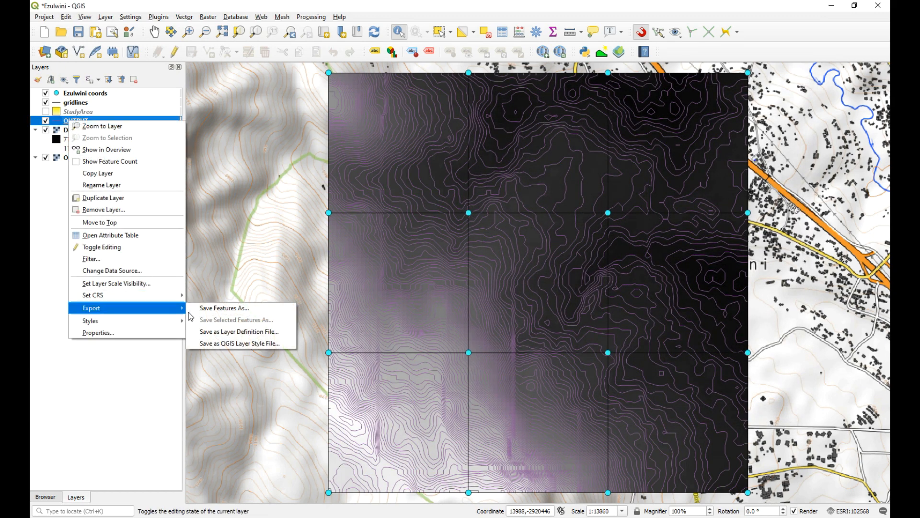
left_click(248, 312)
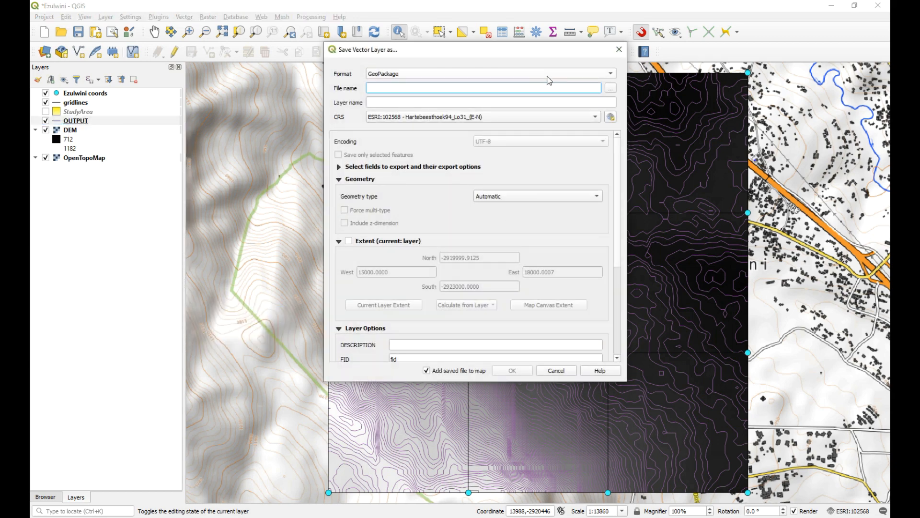
left_click(611, 88)
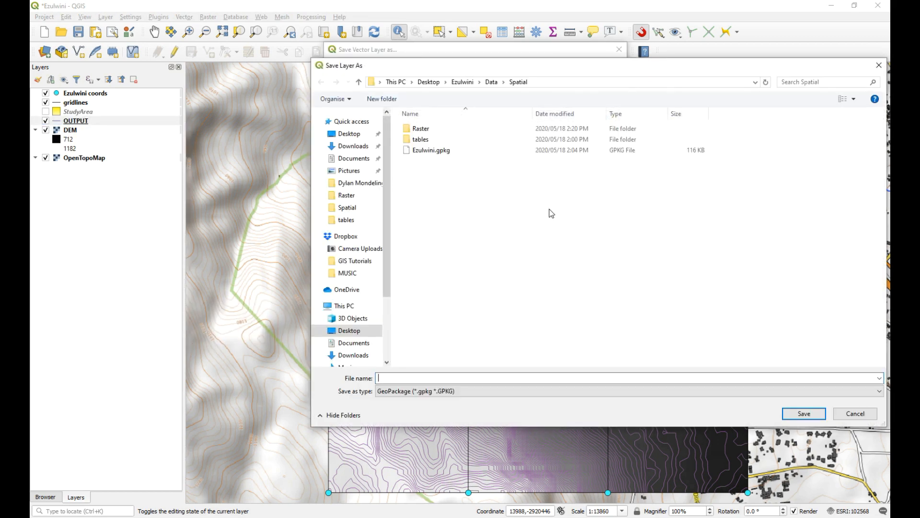
left_click(446, 151)
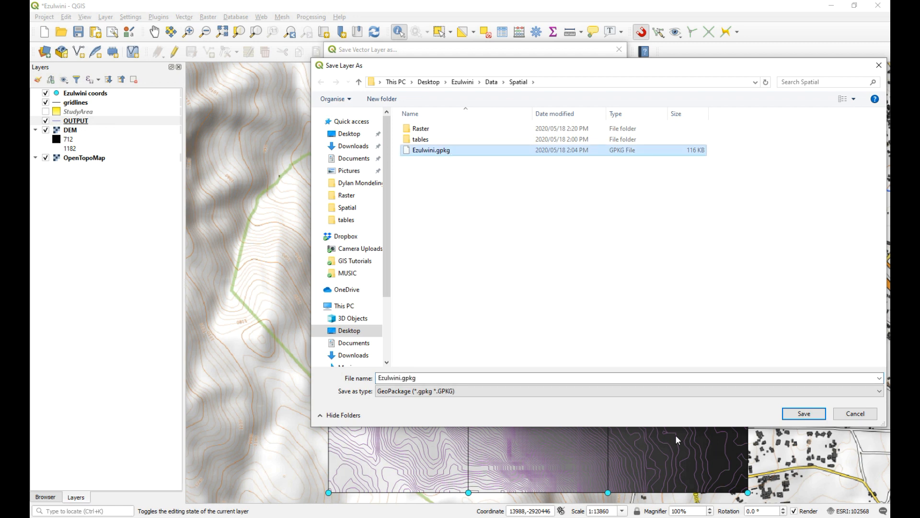
left_click(804, 414)
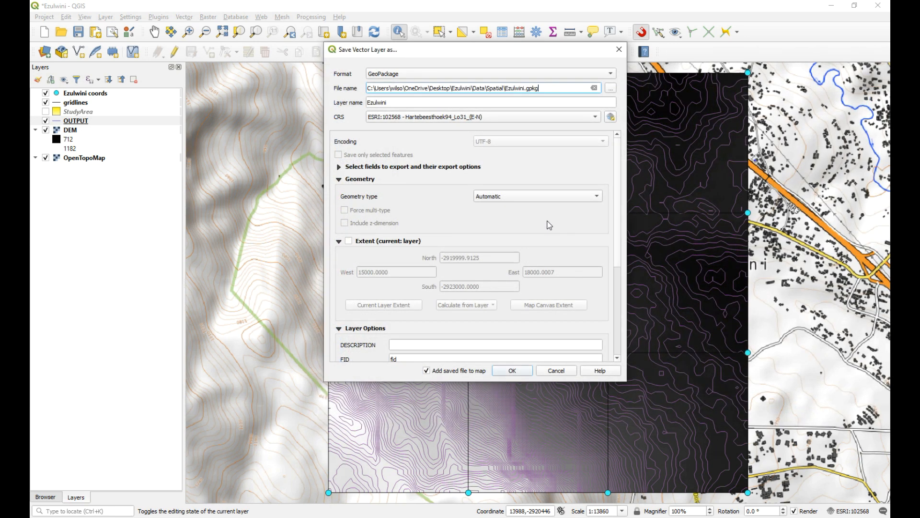
left_click_drag(399, 103, 359, 104)
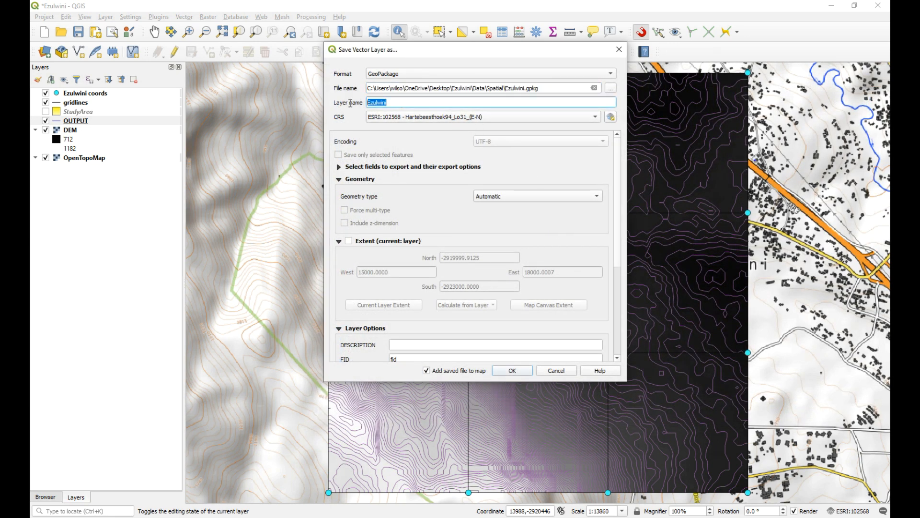
type("contour")
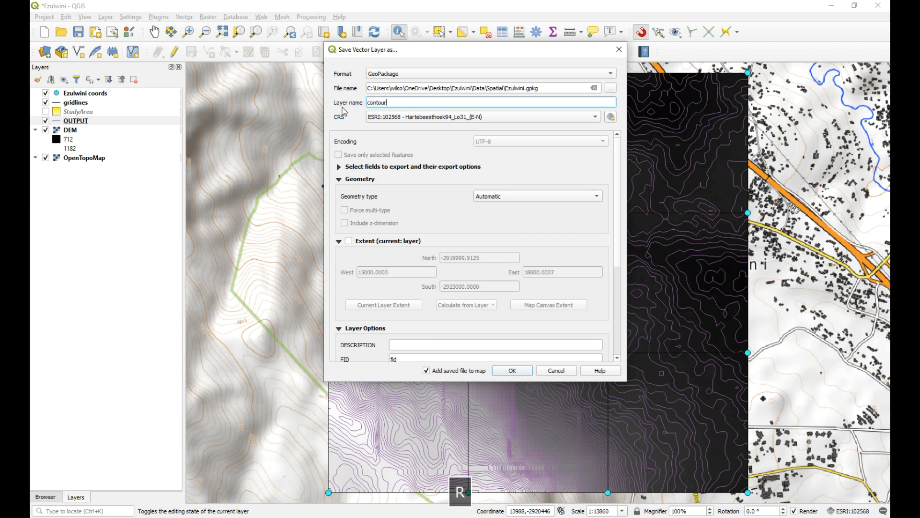
type("s")
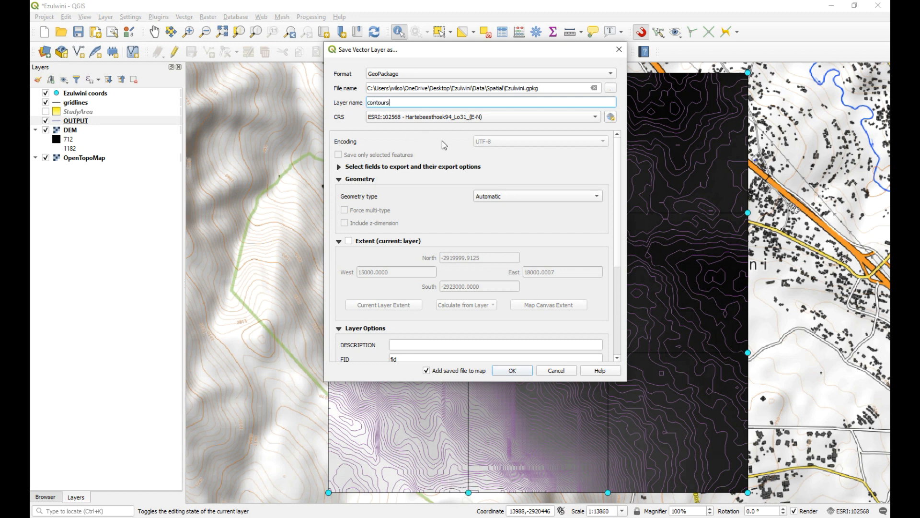
scroll(518, 268, "down", 5)
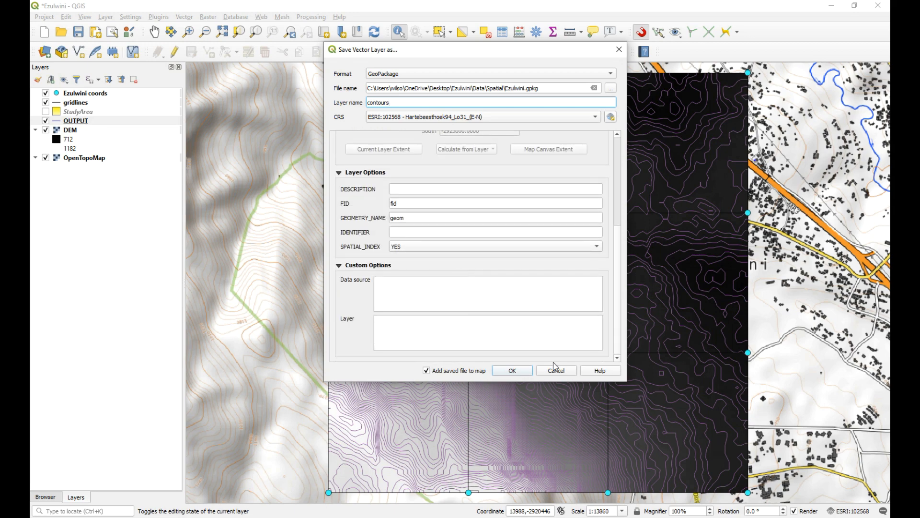
left_click(521, 370)
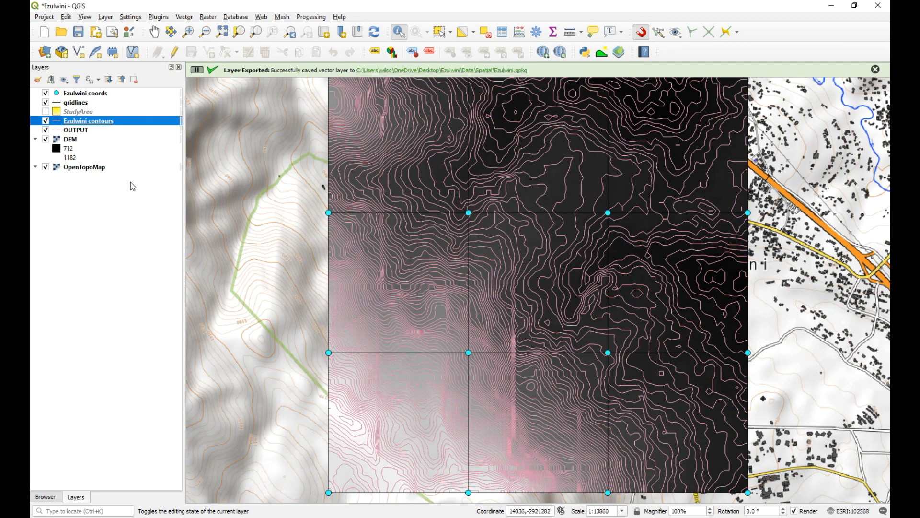
- Remove the temporary OUTPUT contour layer from the project
right_click(78, 129)
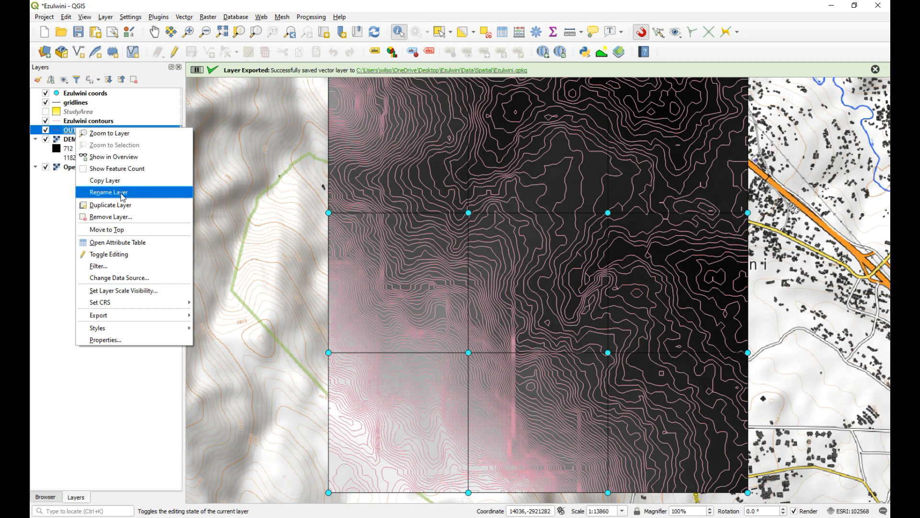
left_click(111, 216)
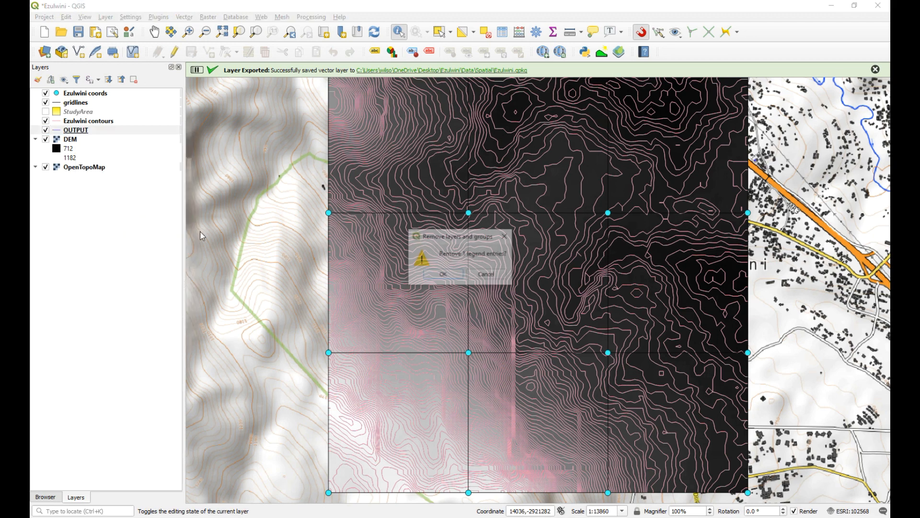
left_click(435, 276)
right_click(91, 121)
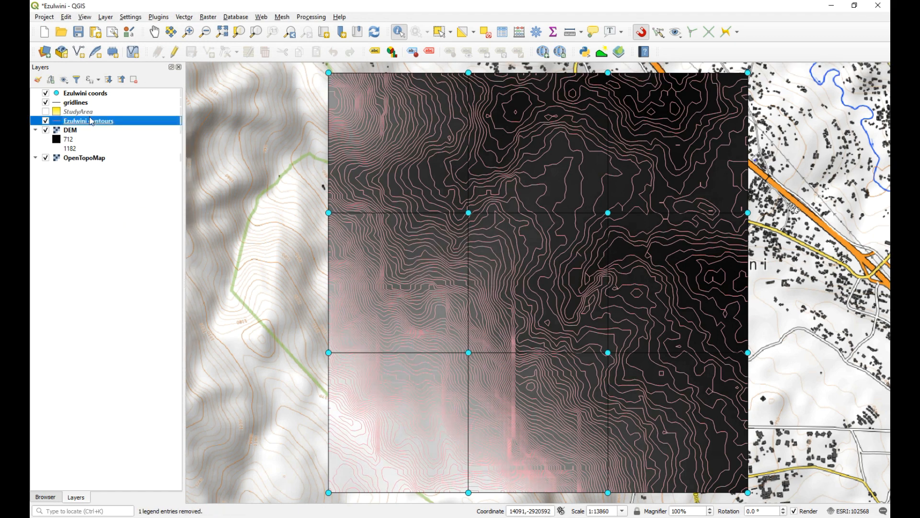
- Refresh the browser's data listing to check the contents of Ezulwini.gpkg
left_click(54, 497)
left_click(115, 158)
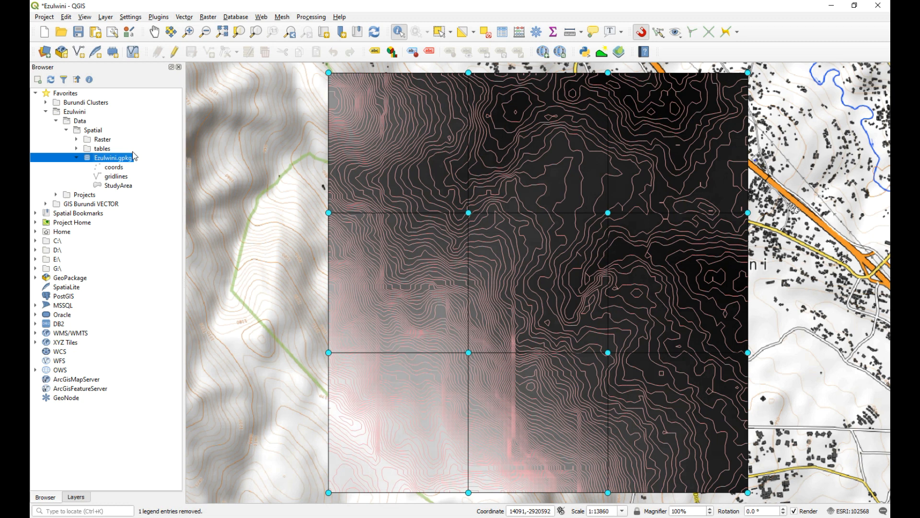
left_click(50, 79)
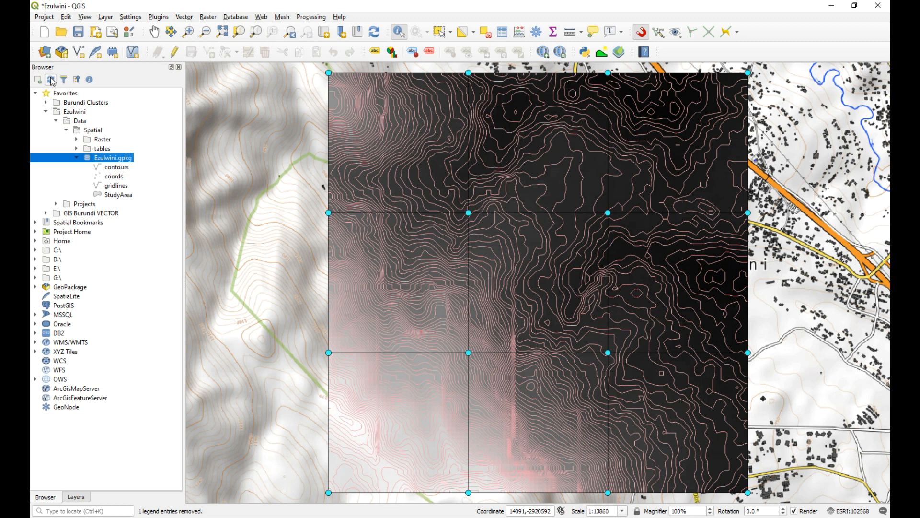
- Examine the metadata, preview and attribute table of the contours layer stored in Ezulwini.gpkg, including its ELEV values
left_click(128, 168)
right_click(121, 167)
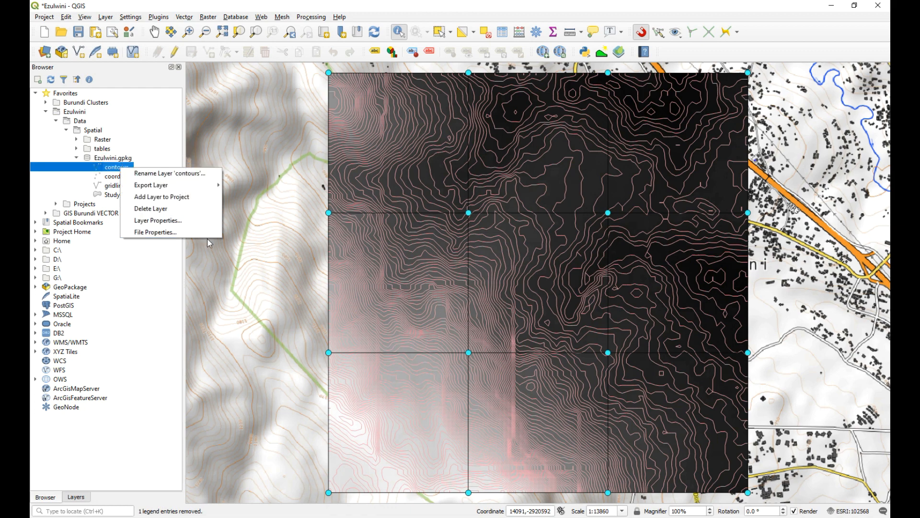
left_click(184, 223)
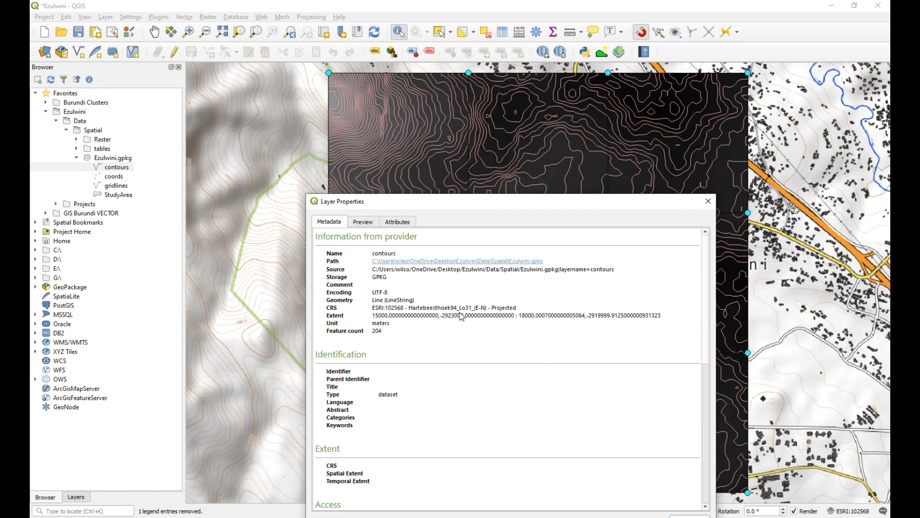
left_click(364, 223)
left_click(396, 223)
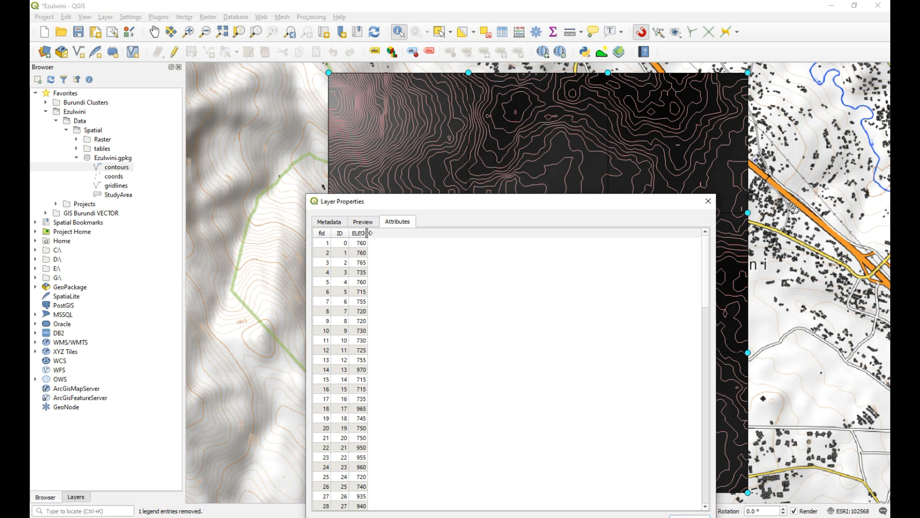
left_click_drag(378, 210, 425, 153)
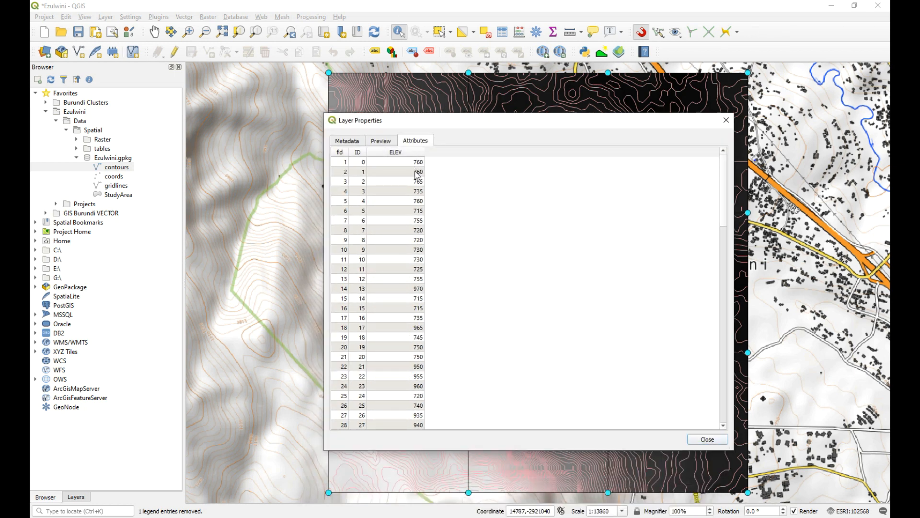
left_click(726, 122)
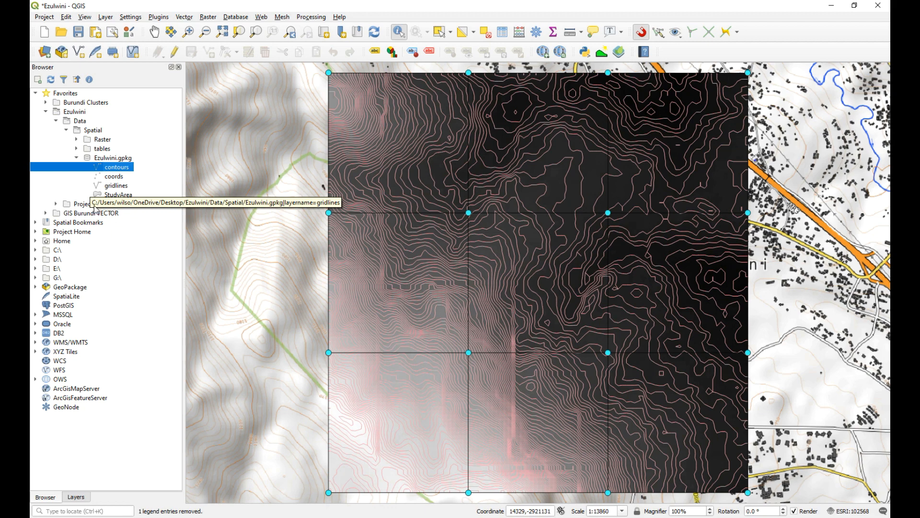
- Make the StudyArea layer visible and remove the DEM and OpenTopoMap layers from the project
left_click(76, 498)
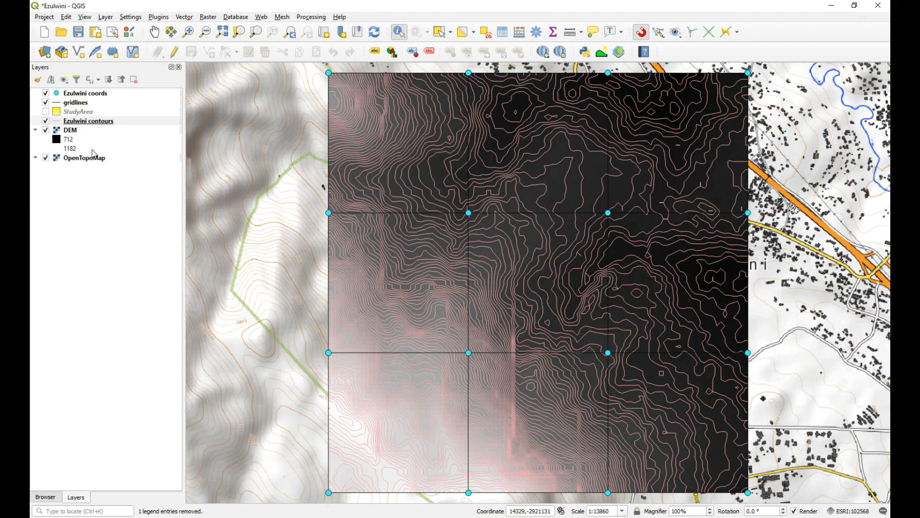
left_click(45, 112)
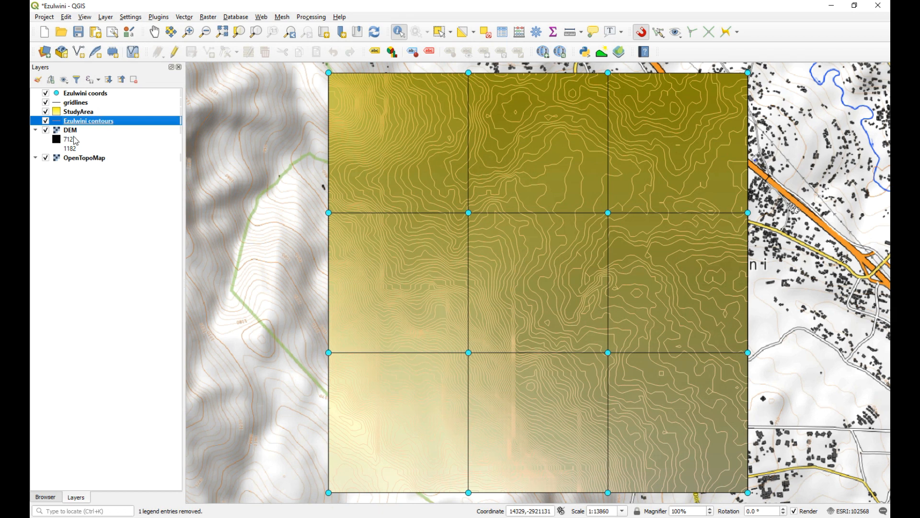
left_click(72, 130)
left_click(87, 159, "ctrl")
right_click(88, 160)
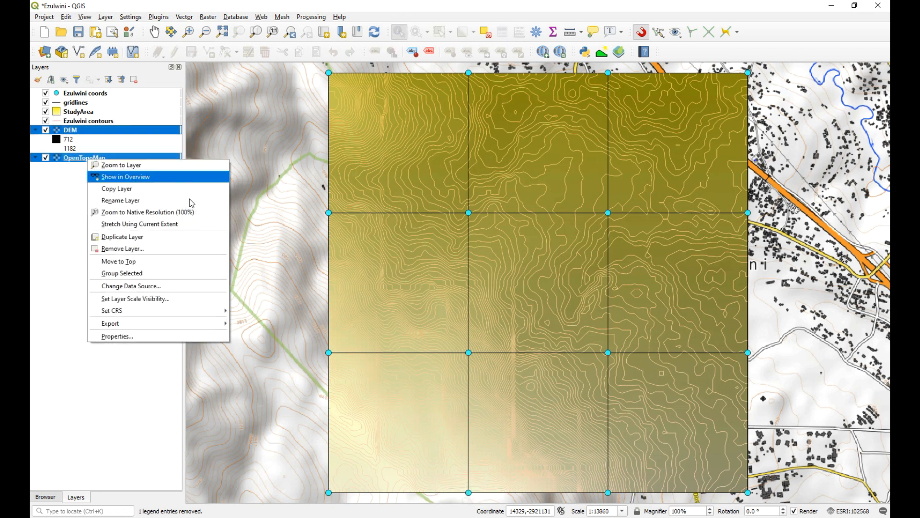
left_click(156, 249)
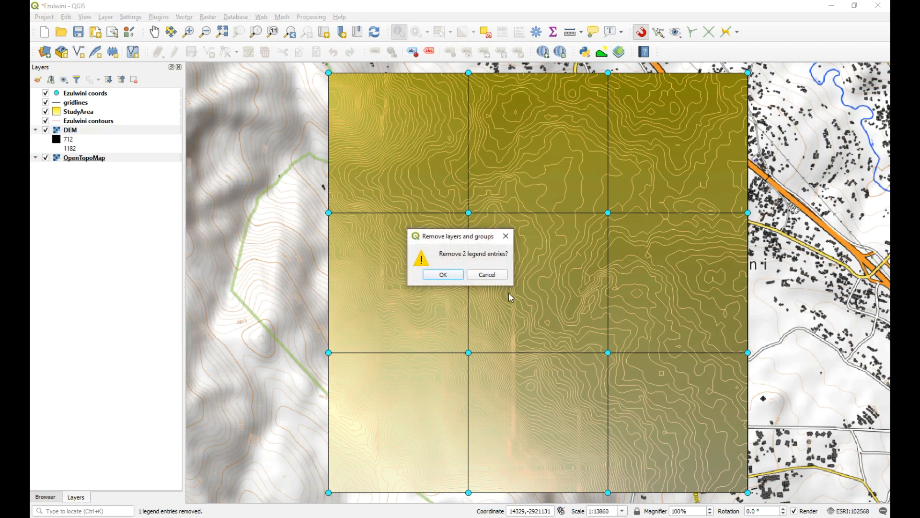
left_click(442, 273)
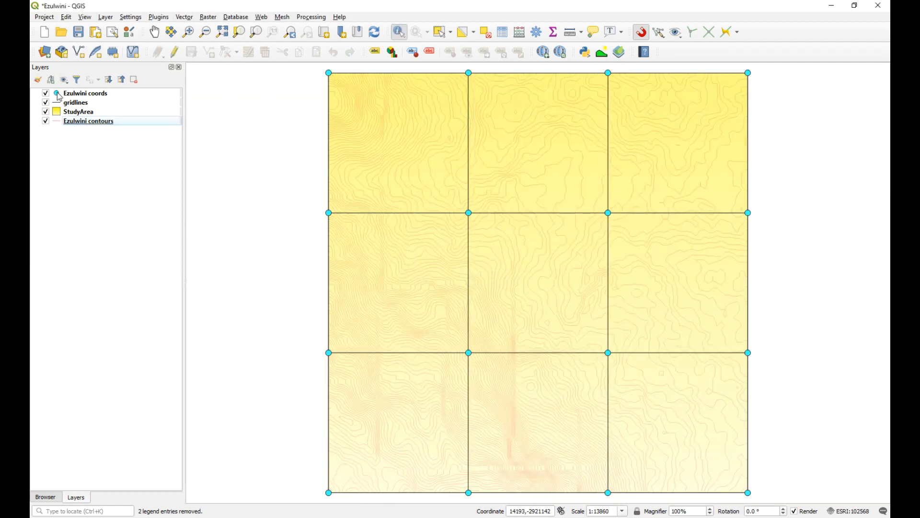
- Save the project and set up a DXF export of it to contours_CAD.dxf in the Spatial folder
left_click(78, 32)
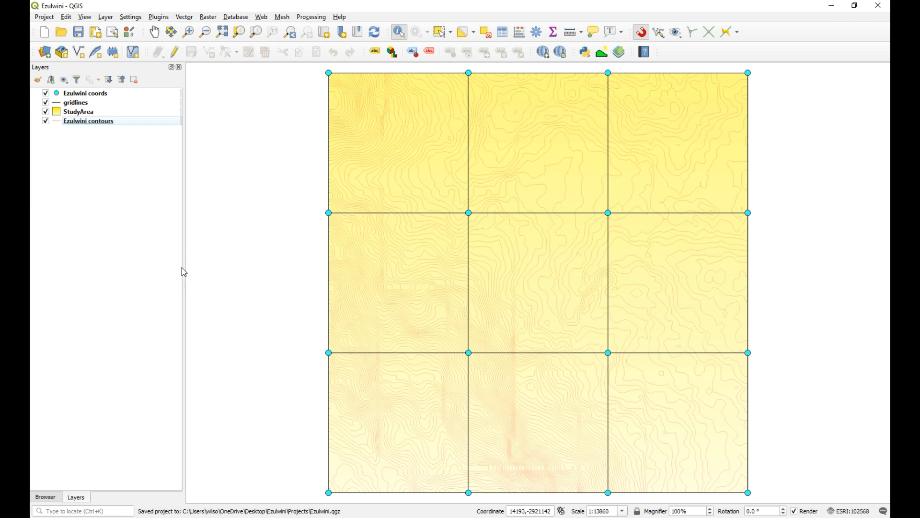
left_click(44, 17)
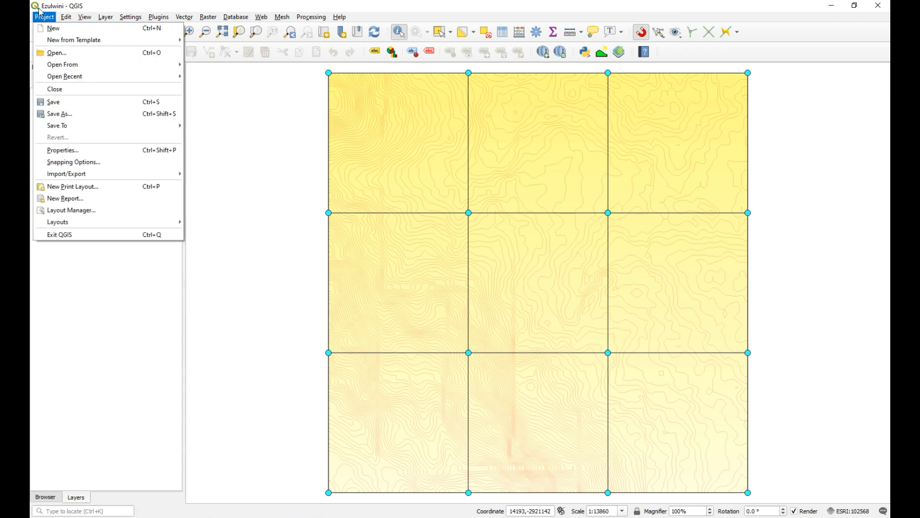
mouse_move(110, 181)
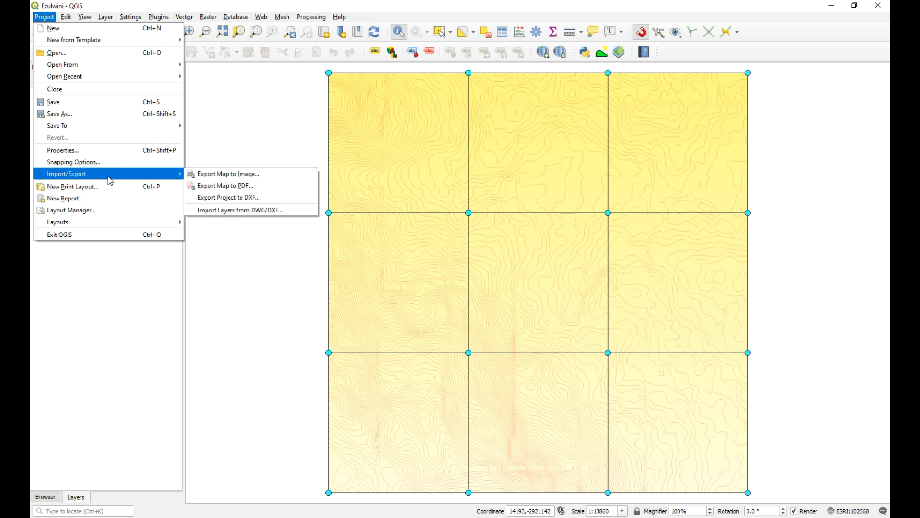
left_click(262, 202)
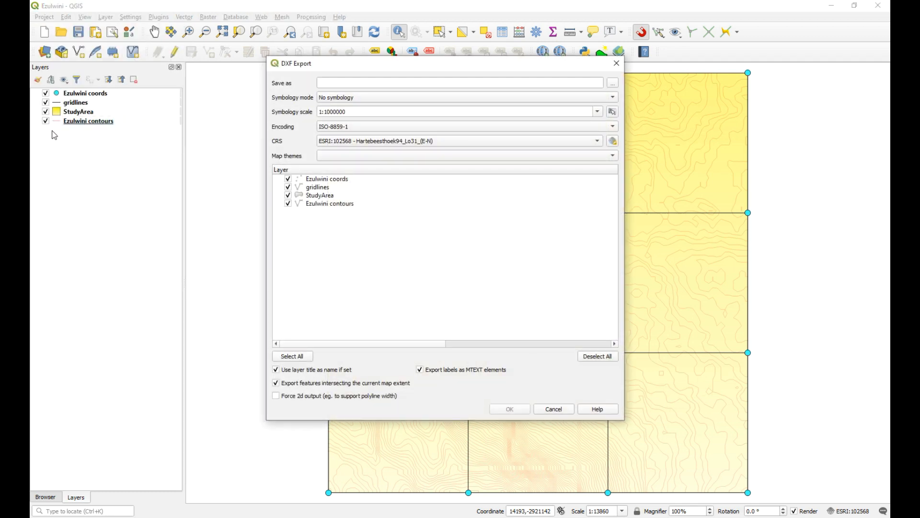
left_click(614, 84)
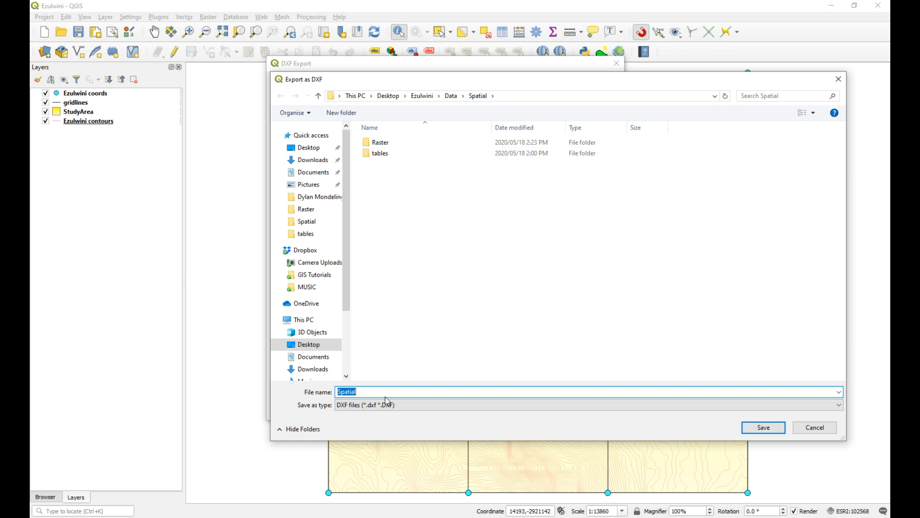
key("BackSpace")
type("contours")
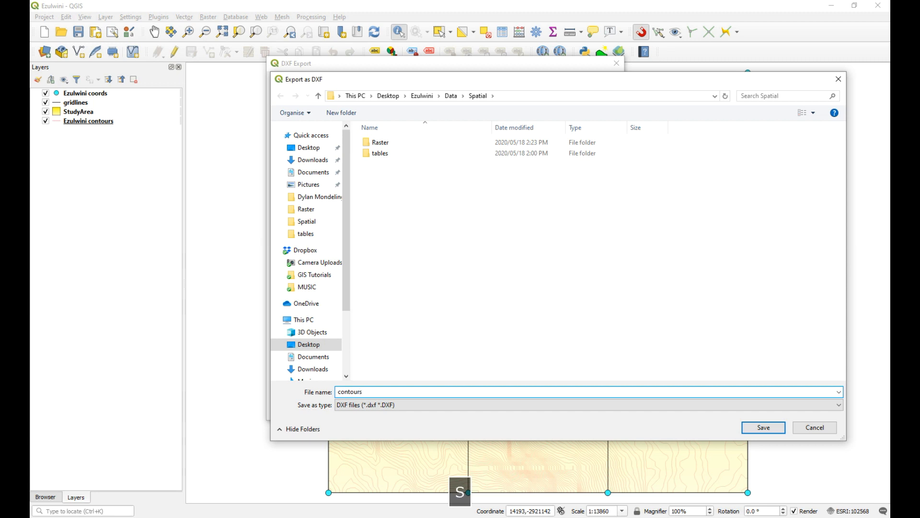
type("_d")
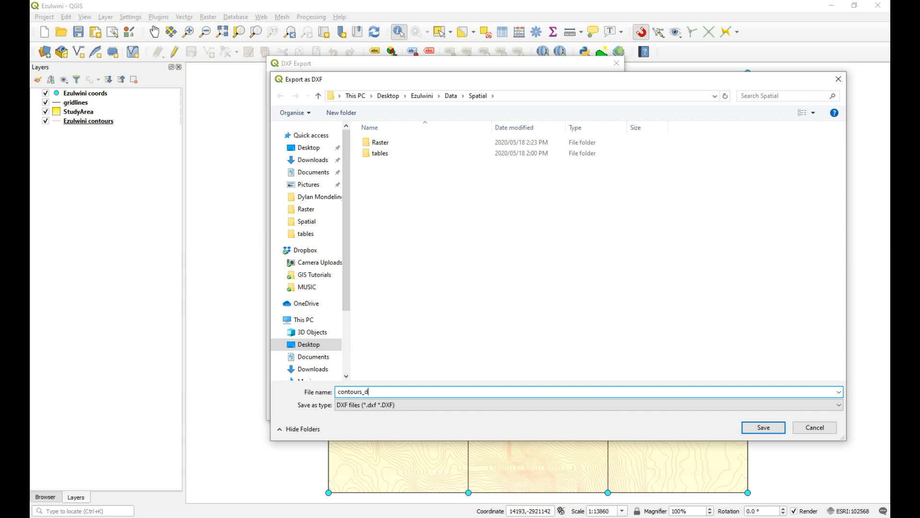
key("BackSpace")
type("CAD")
left_click(765, 428)
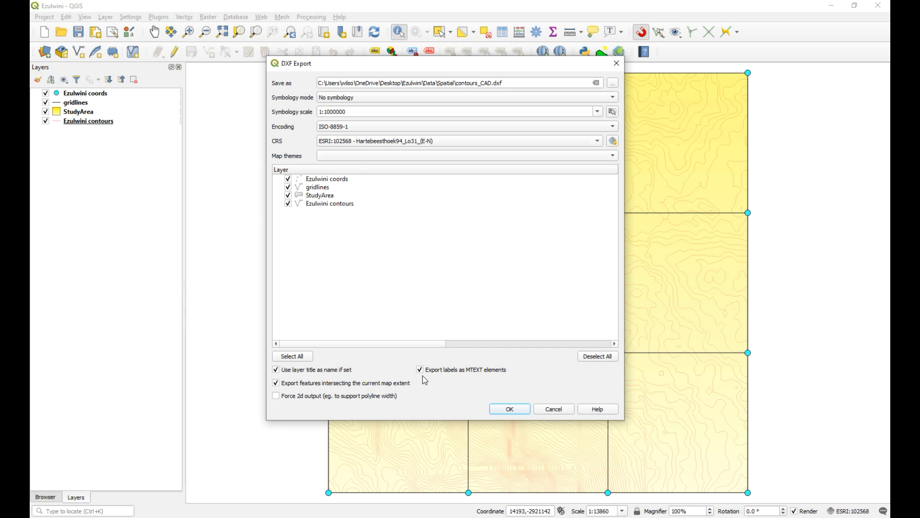
- Keep No symbology, turn off the MTEXT label and layer-title name options, and run the DXF export with all four layers
left_click(367, 97)
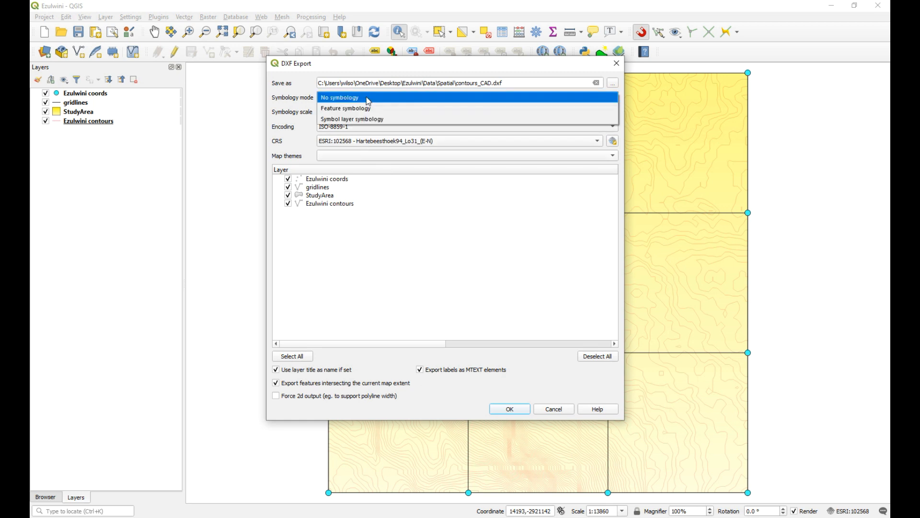
left_click(364, 98)
left_click(363, 97)
left_click(362, 98)
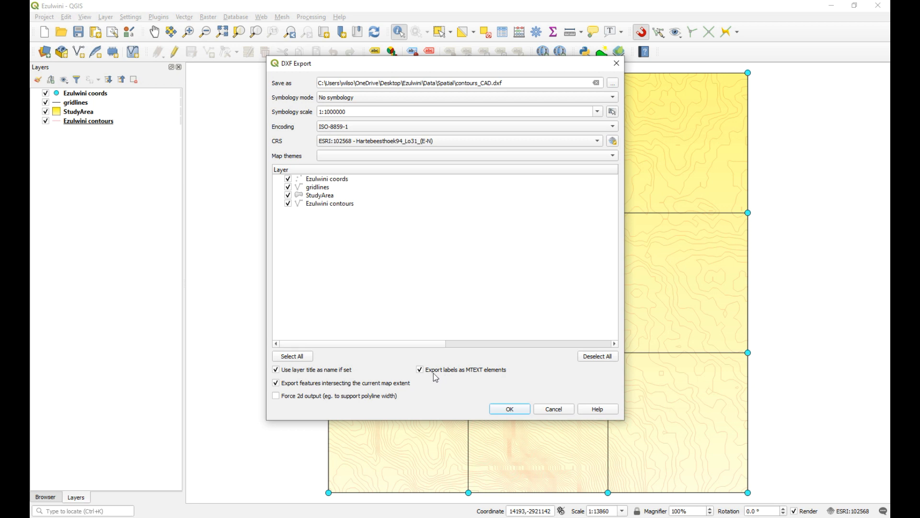
left_click(421, 371)
left_click(276, 370)
left_click(509, 409)
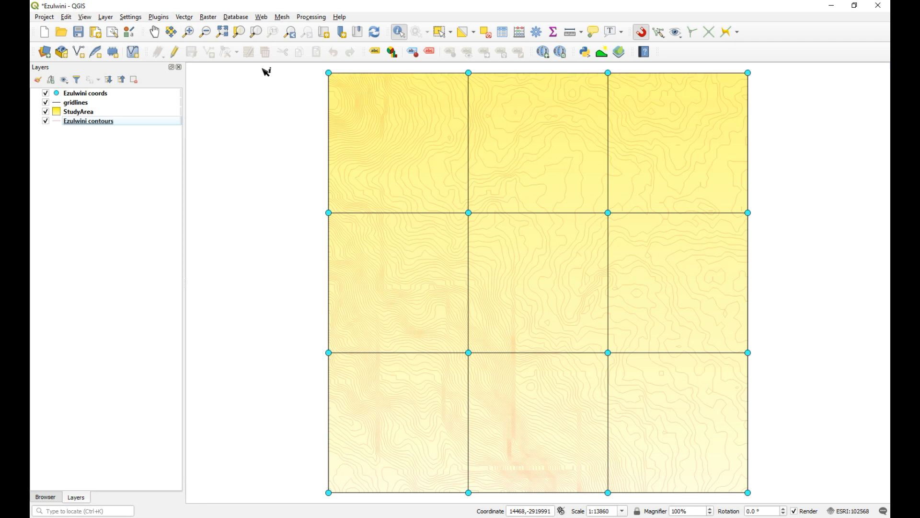
- Switch to File Explorer, check the Desktop\Ezulwini\Data\Spatial folder for the exported DXF file, and close the window
left_click(143, 515)
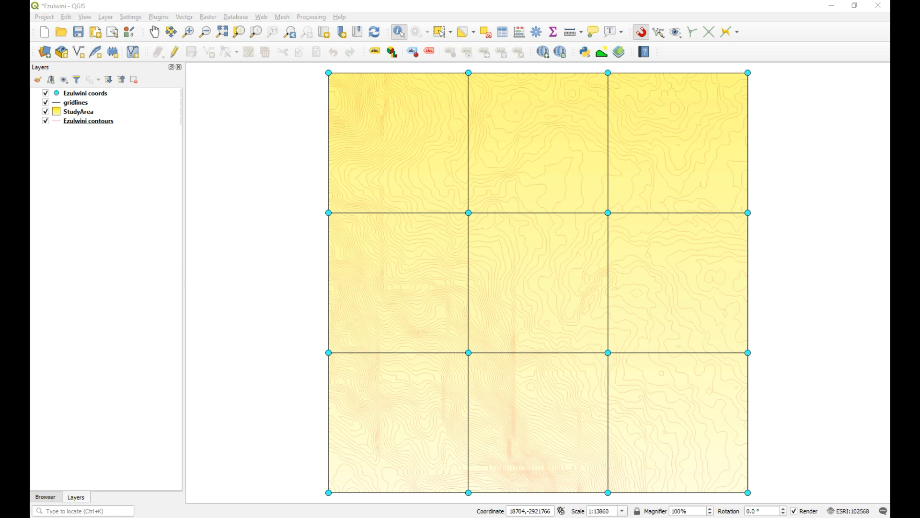
left_click_drag(890, 59, 540, 58)
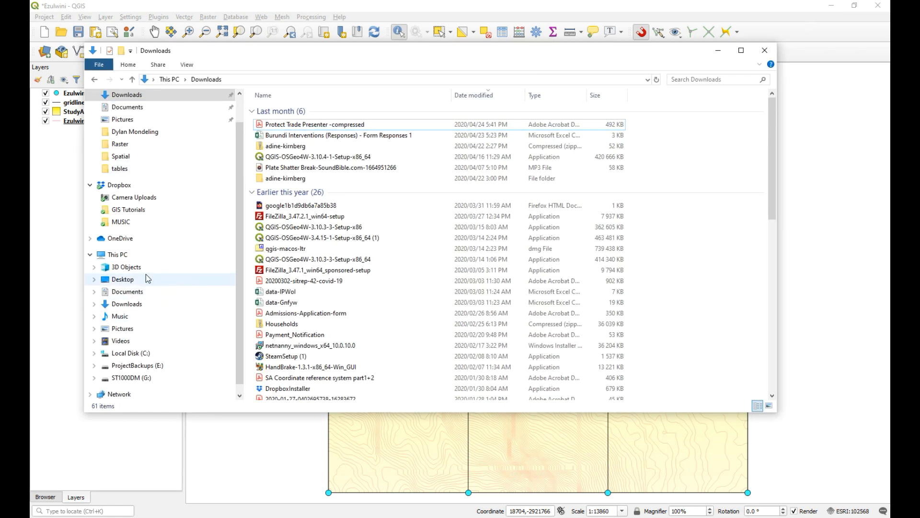
left_click(120, 279)
double_click(296, 135)
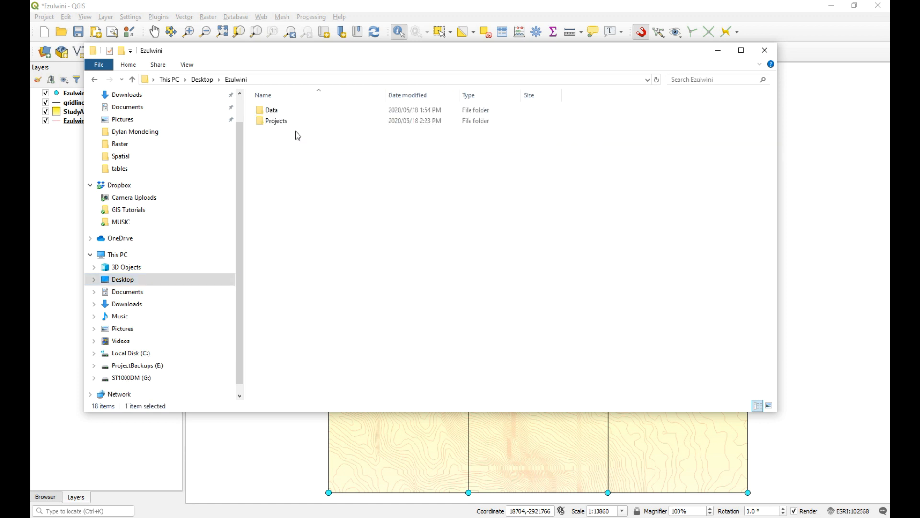
double_click(285, 109)
double_click(288, 114)
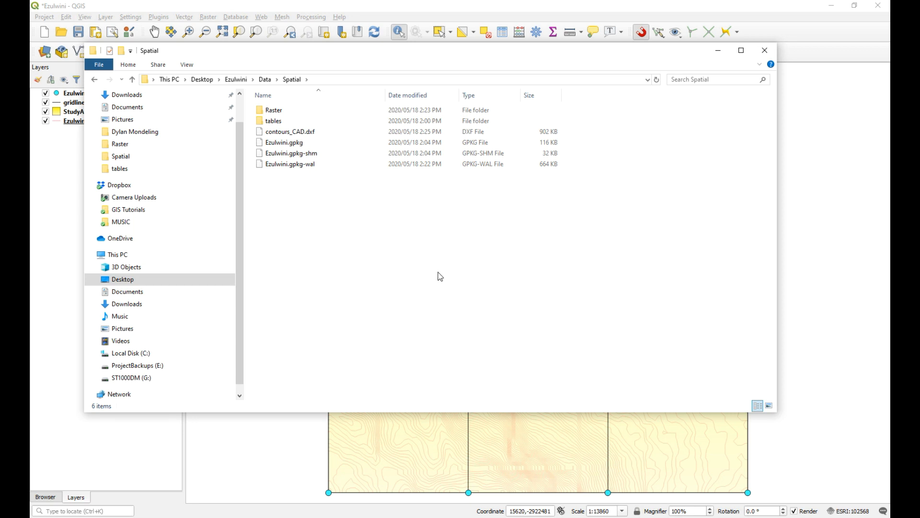
left_click(765, 50)
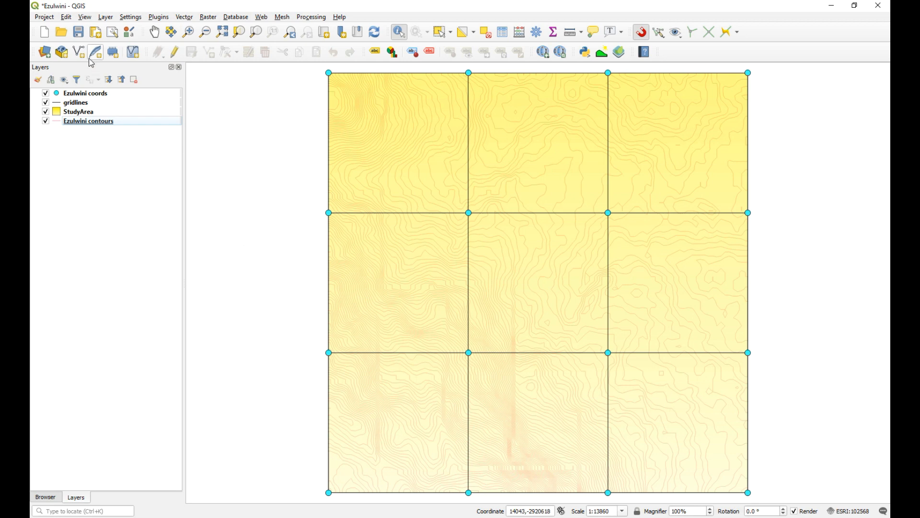
- Save the Ezulwini project and start a new empty project
left_click(79, 32)
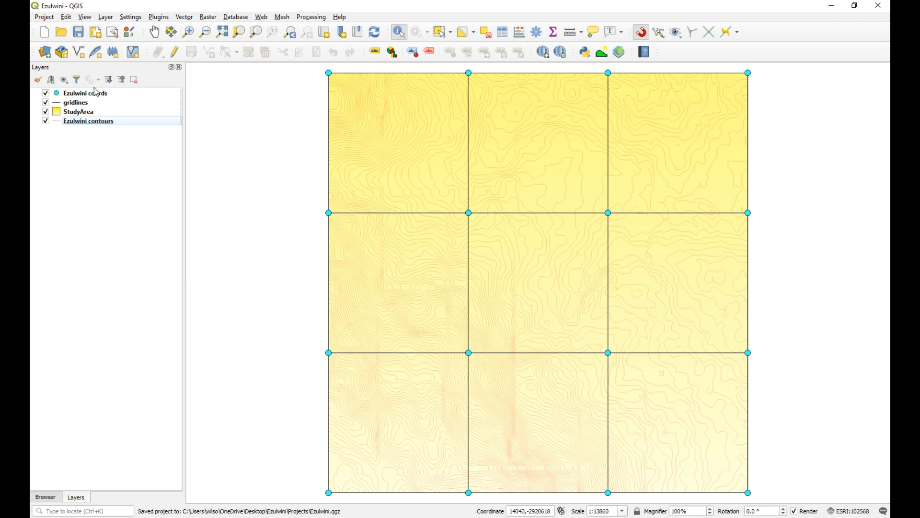
left_click(45, 32)
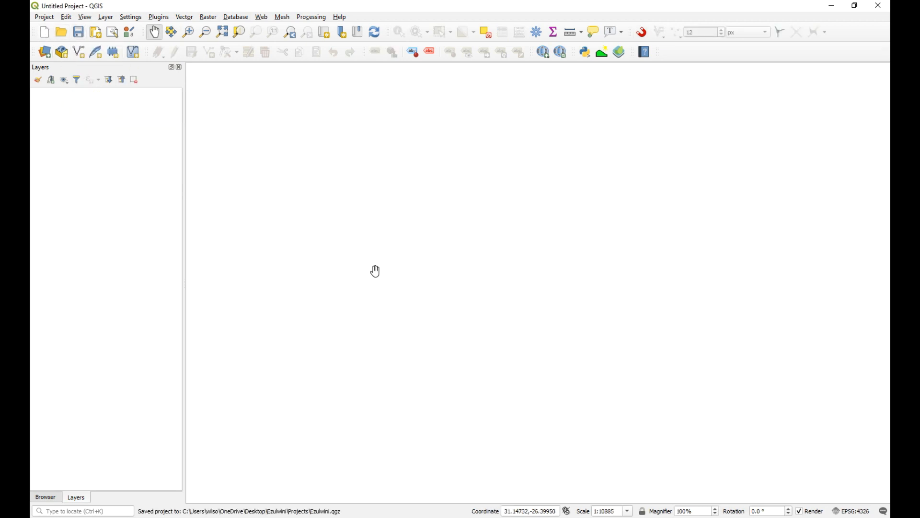
- Add contours_CAD.dxf from the Spatial folder as a vector source, loading both its point and line entities layers in a group
left_click(44, 52)
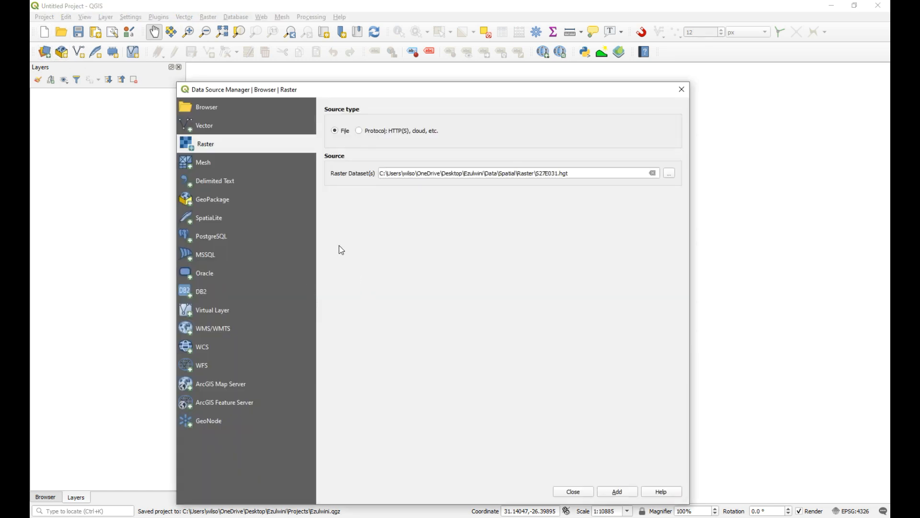
left_click(204, 125)
left_click(669, 187)
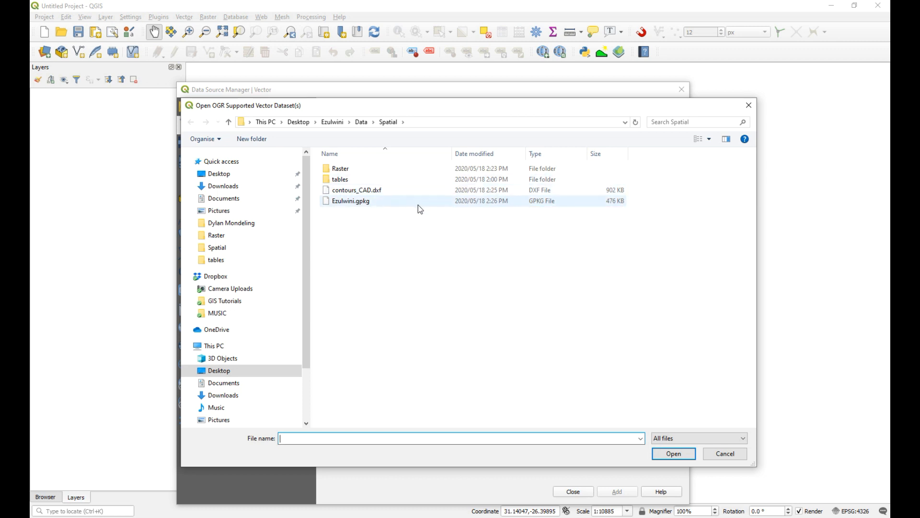
left_click(385, 192)
left_click(674, 454)
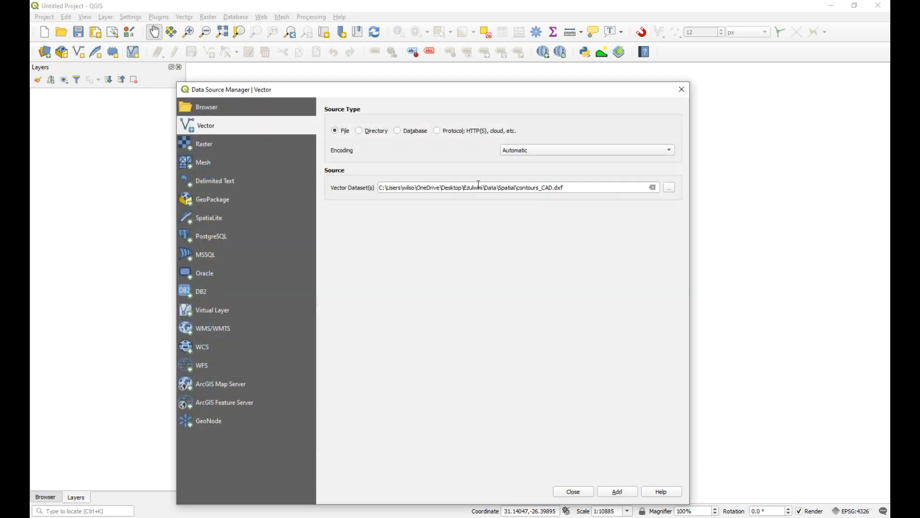
left_click(618, 492)
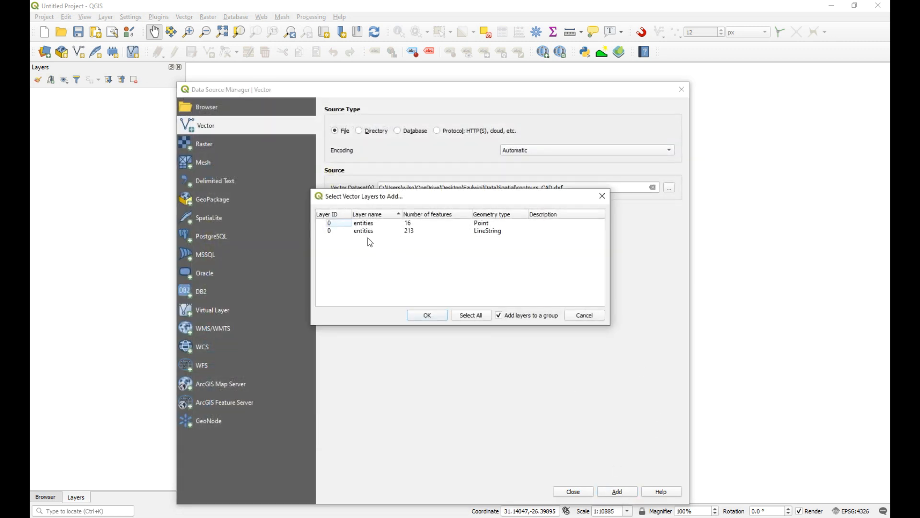
left_click(472, 315)
left_click(439, 318)
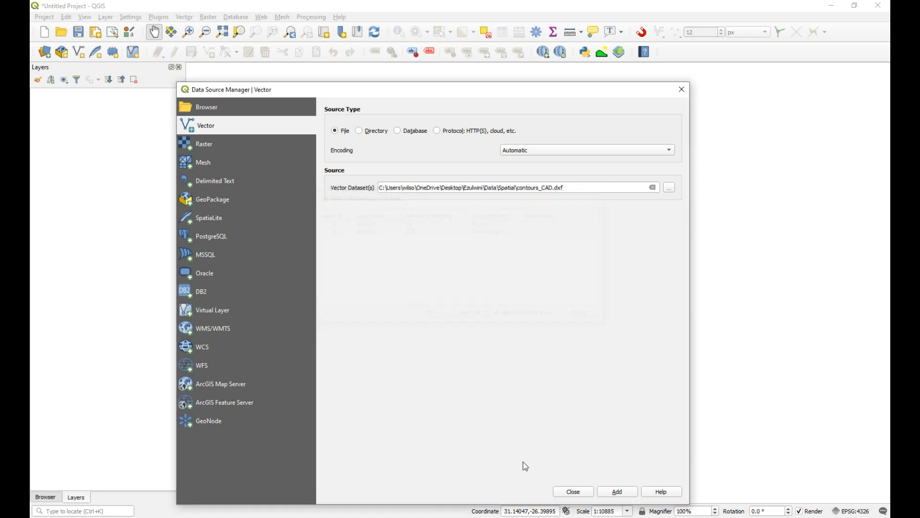
left_click(573, 491)
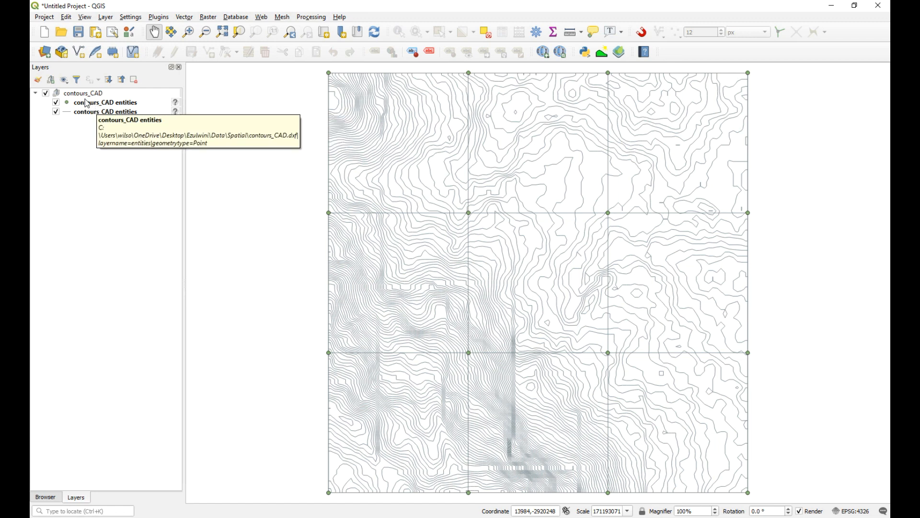
- Set the coordinate reference system of the contours_CAD point entities layer to Hartebeesthoek94_Lo31_(E-N), ESRI:102568
left_click(133, 105)
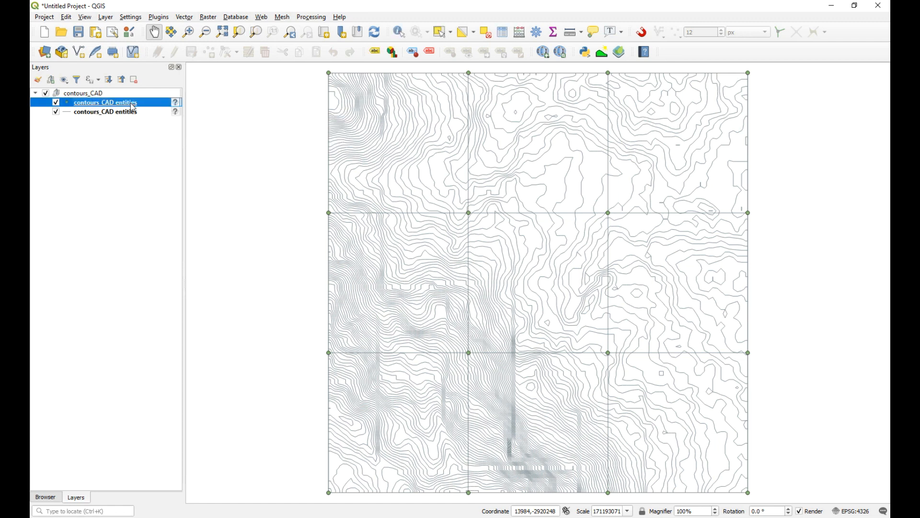
right_click(89, 100)
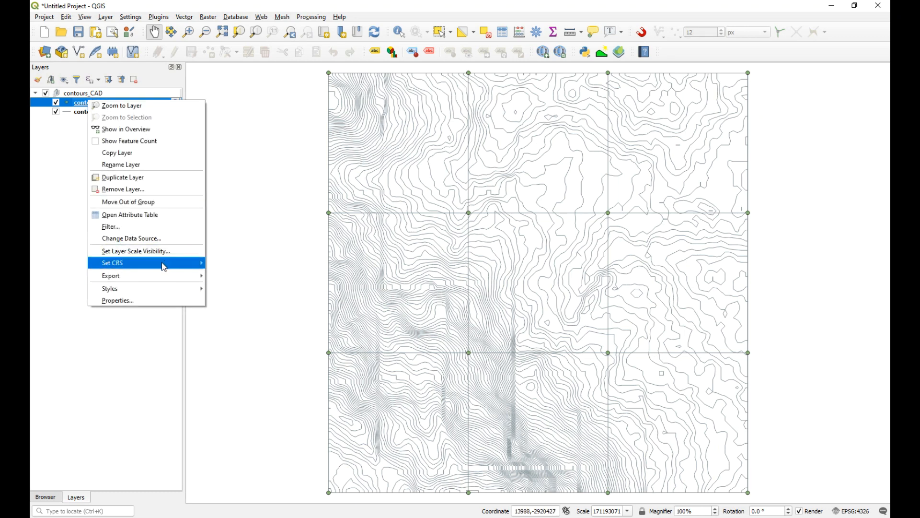
mouse_move(163, 267)
left_click(263, 264)
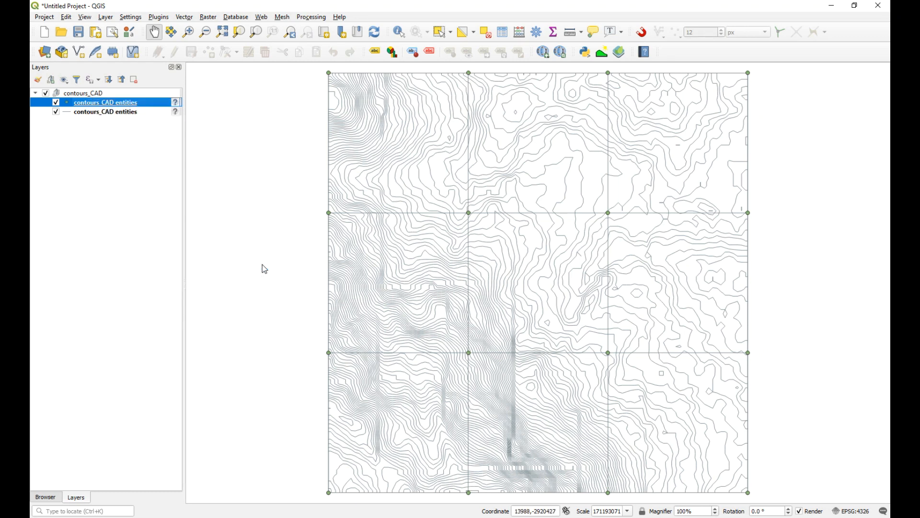
left_click(341, 158)
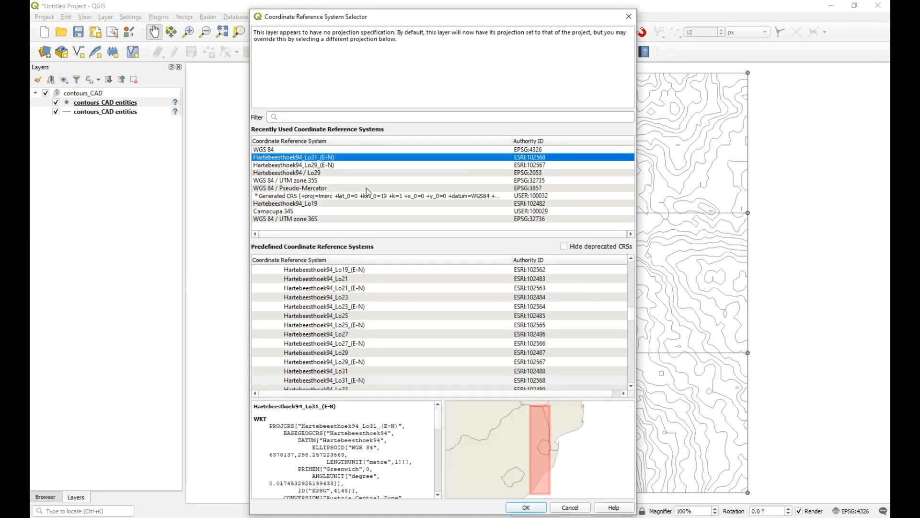
left_click(526, 507)
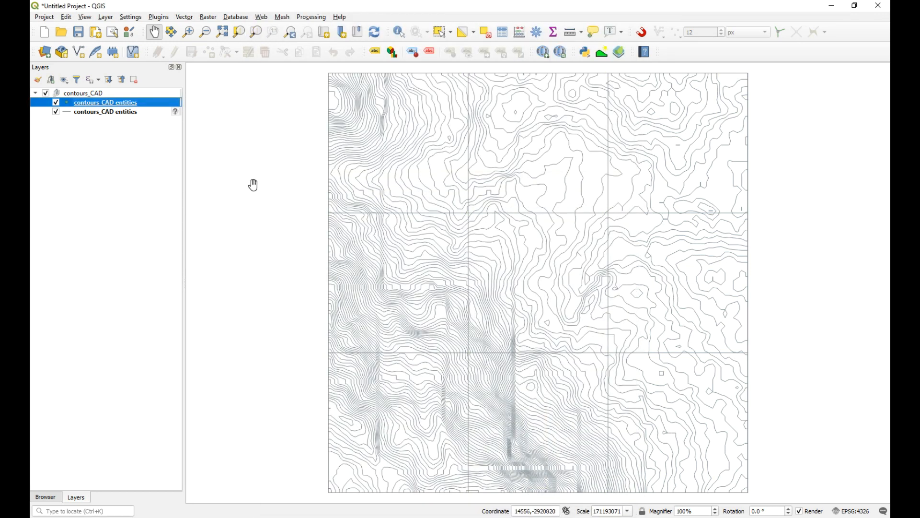
left_click(107, 113)
right_click(106, 113)
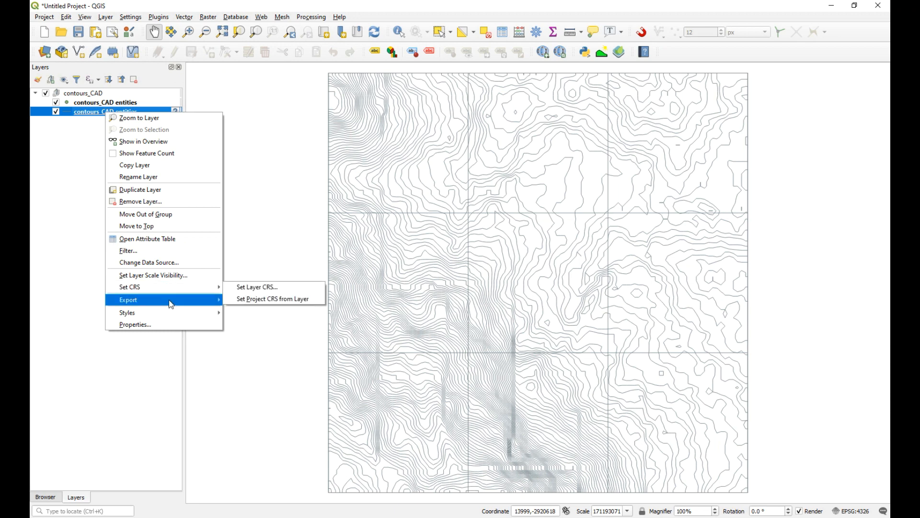
mouse_move(170, 301)
left_click(299, 301)
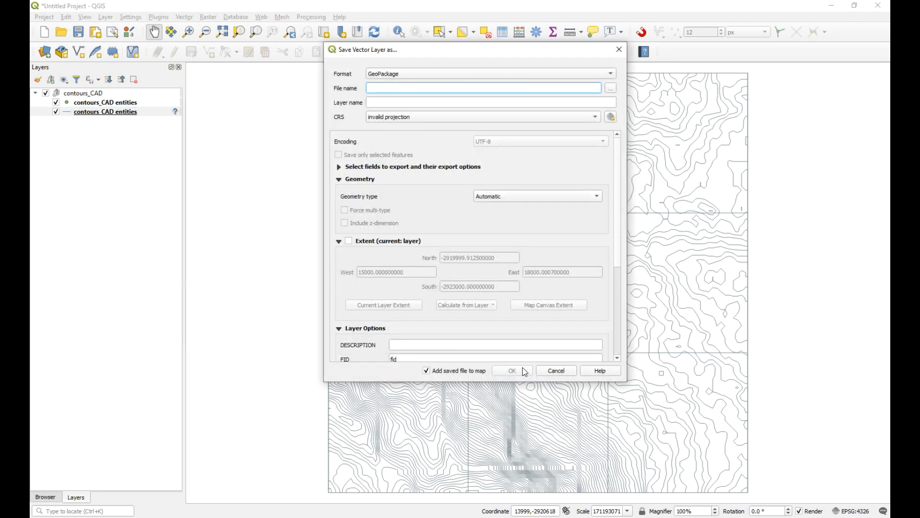
left_click(556, 371)
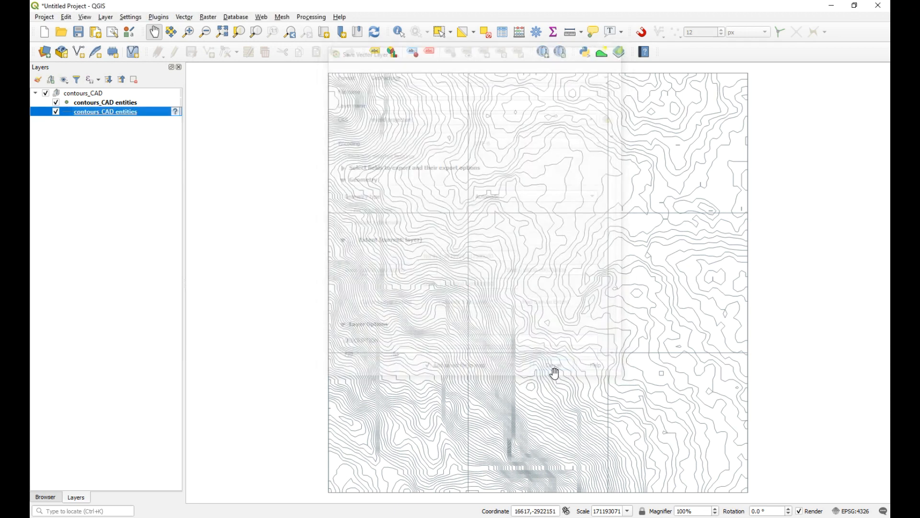
- Assign the Hartebeesthoek94_Lo31_(E-N) coordinate reference system, ESRI:102568, to the contours_CAD line entities layer
right_click(126, 115)
mouse_move(180, 286)
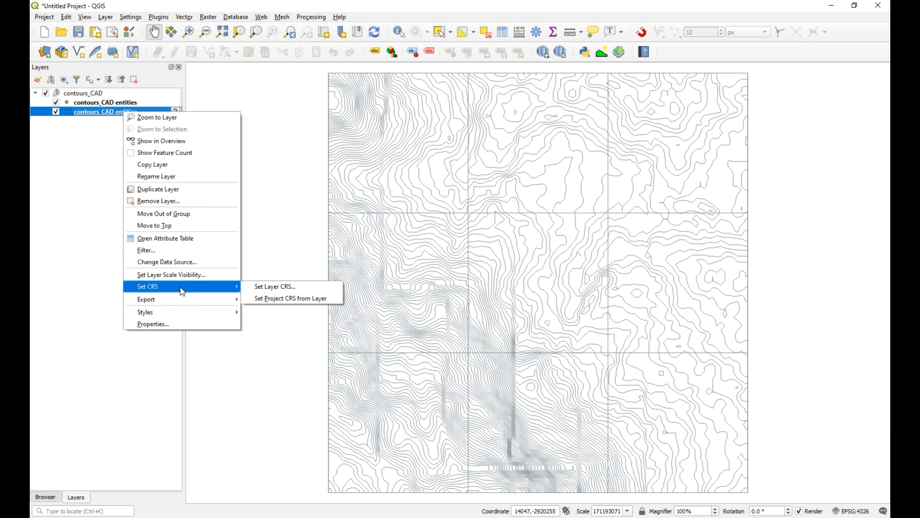
left_click(314, 287)
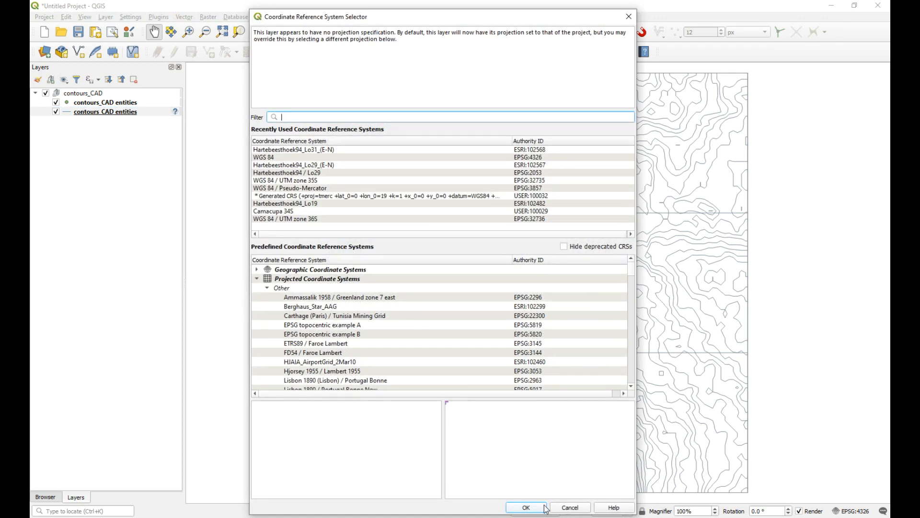
left_click(311, 150)
left_click(526, 507)
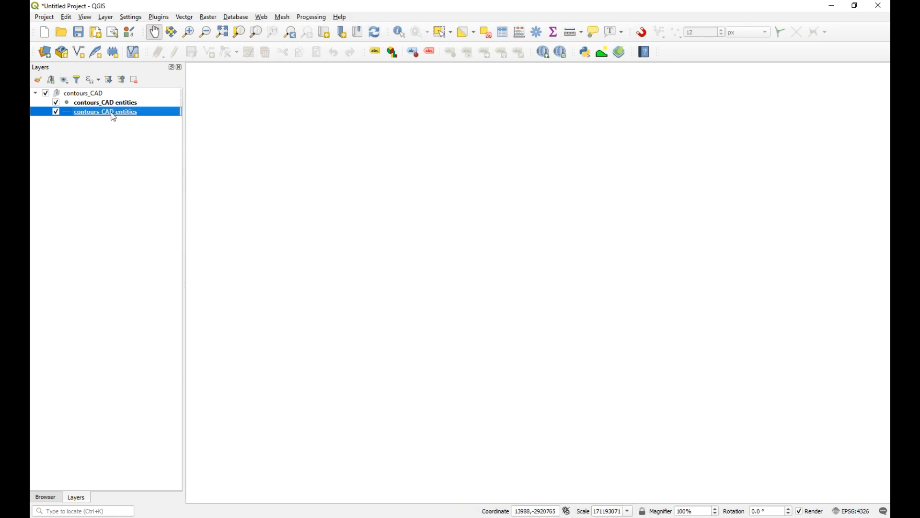
- Add the Google Satellite basemap from QuickMapServices for the extent of the contours_CAD layers
left_click(109, 105)
right_click(107, 105)
left_click(126, 110)
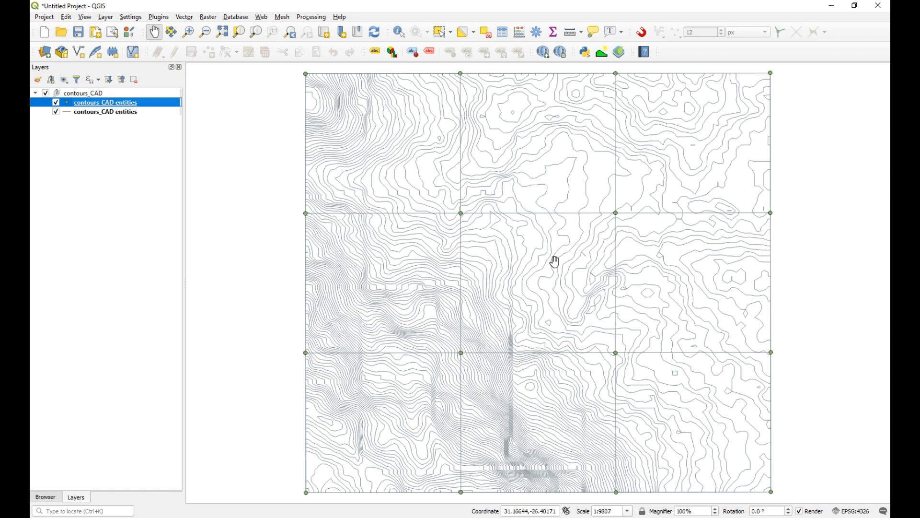
left_click(262, 17)
mouse_move(269, 38)
mouse_move(424, 111)
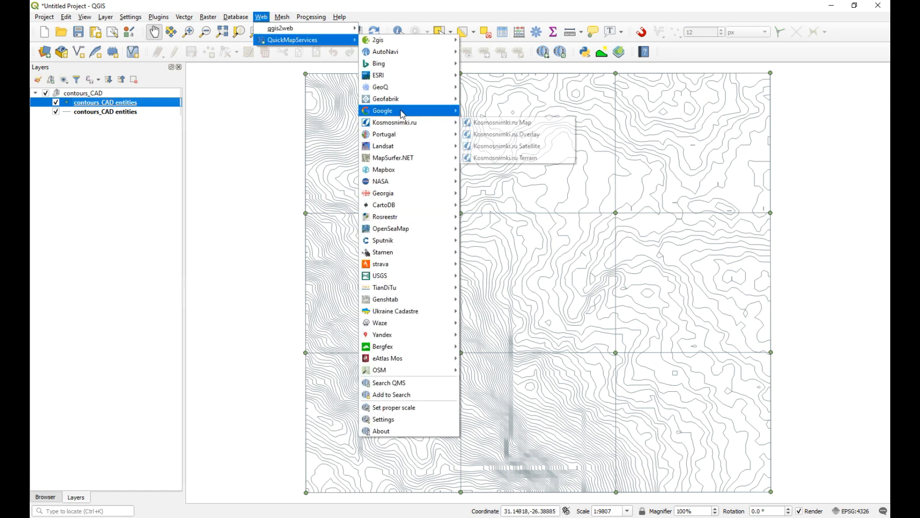
left_click(496, 147)
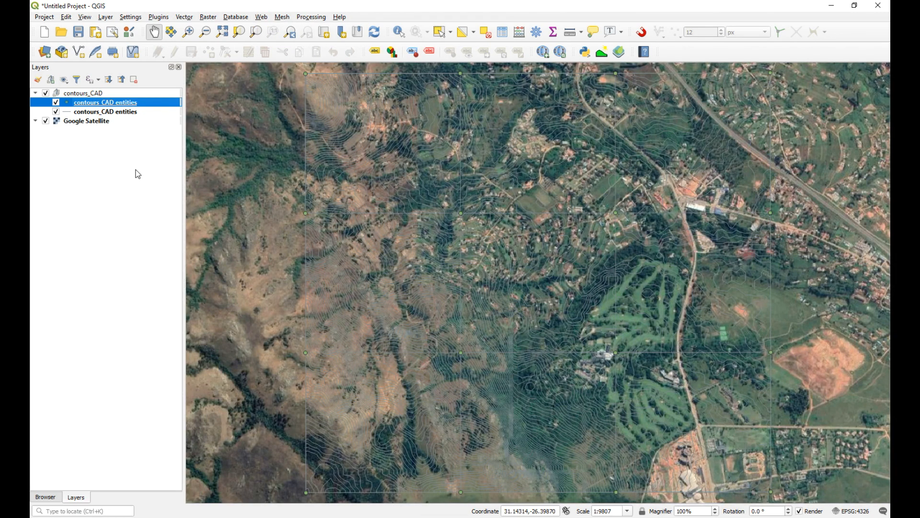
- Change the simple line colour of the contours_CAD line entities layer to a bright orange-yellow and apply it
left_click(101, 112)
right_click(100, 112)
left_click(151, 329)
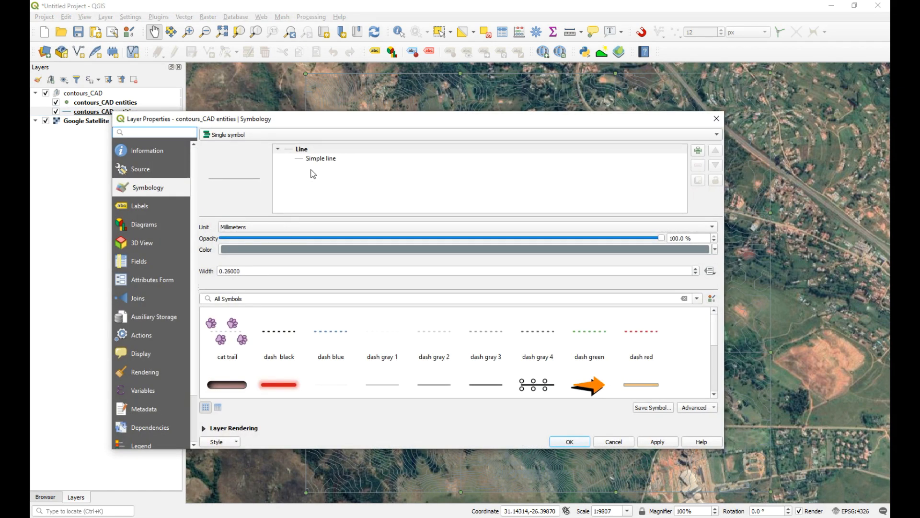
left_click(318, 161)
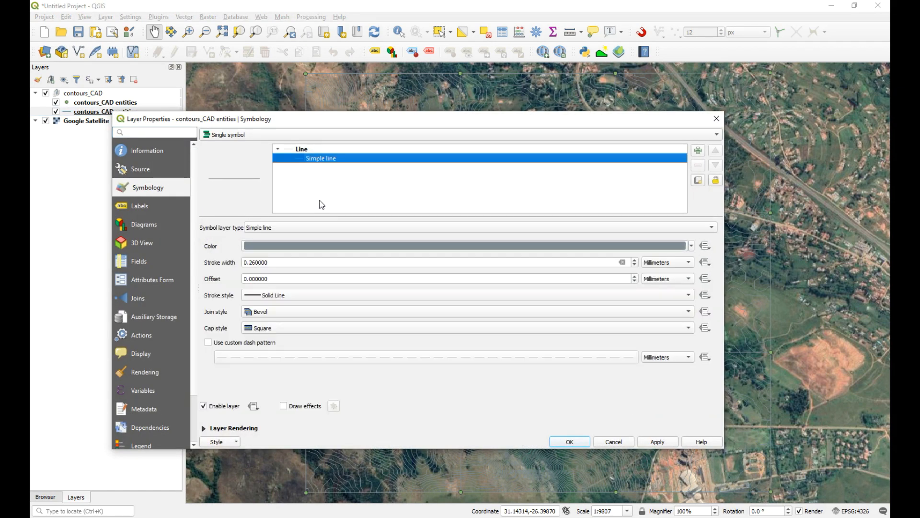
left_click(329, 254)
left_click(405, 158)
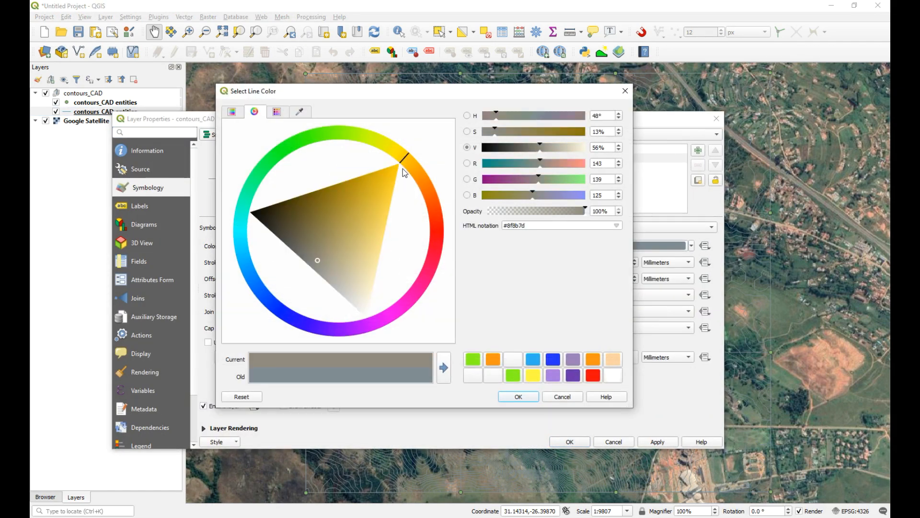
left_click(395, 184)
left_click(518, 397)
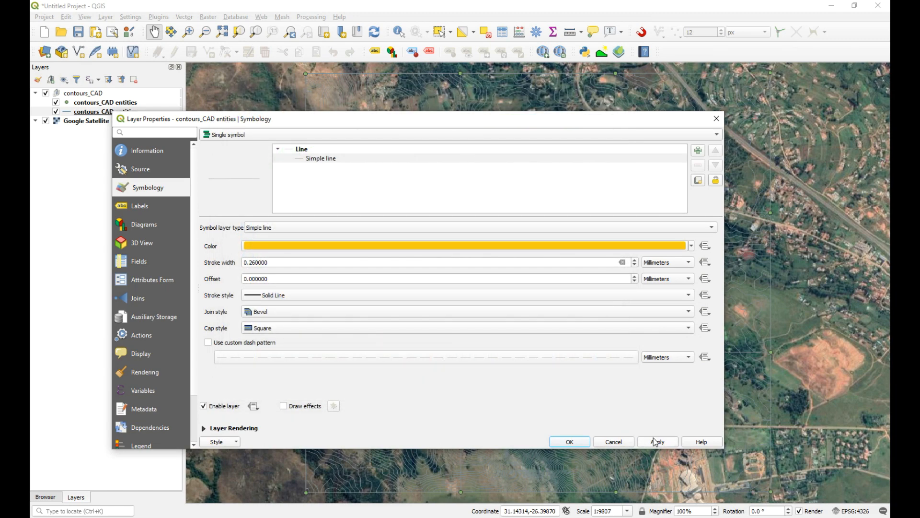
left_click(657, 442)
left_click(574, 441)
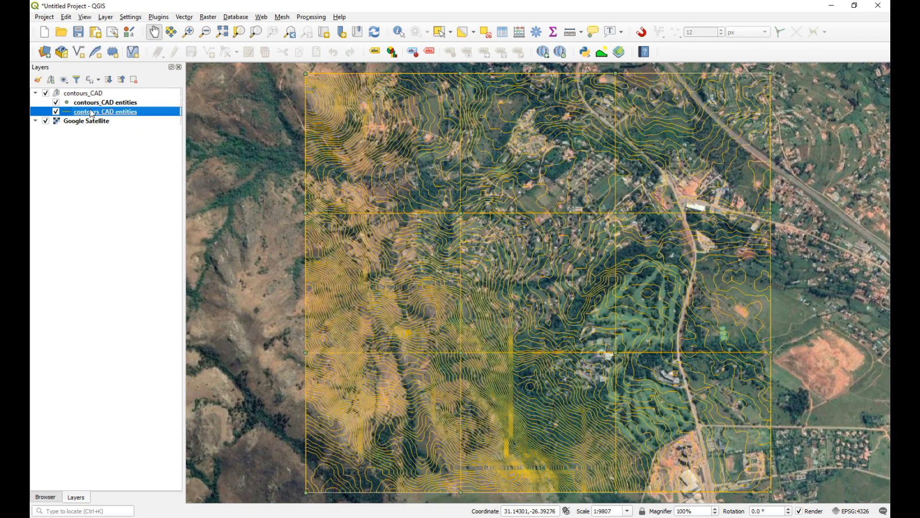
- Examine the Layer column in the attribute table of the contours_CAD line entities, widening it to read the full names
right_click(92, 114)
left_click(167, 234)
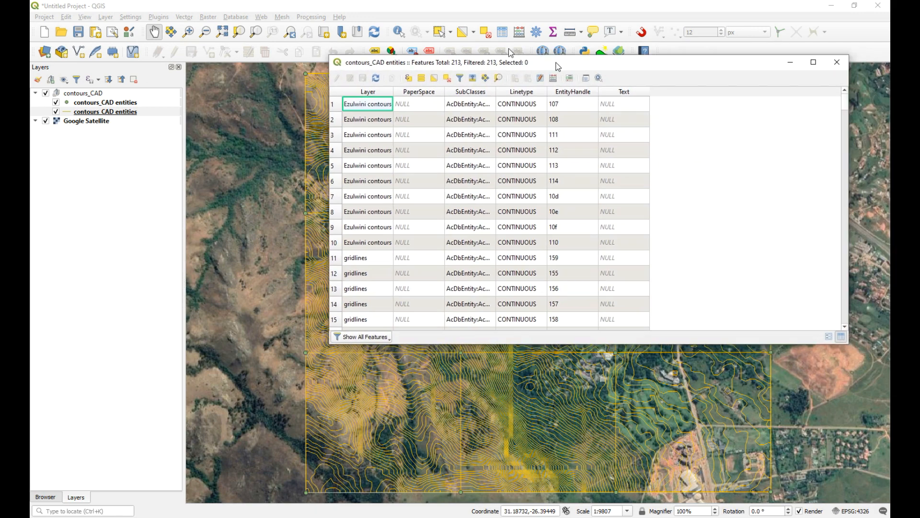
left_click_drag(398, 67, 264, 51)
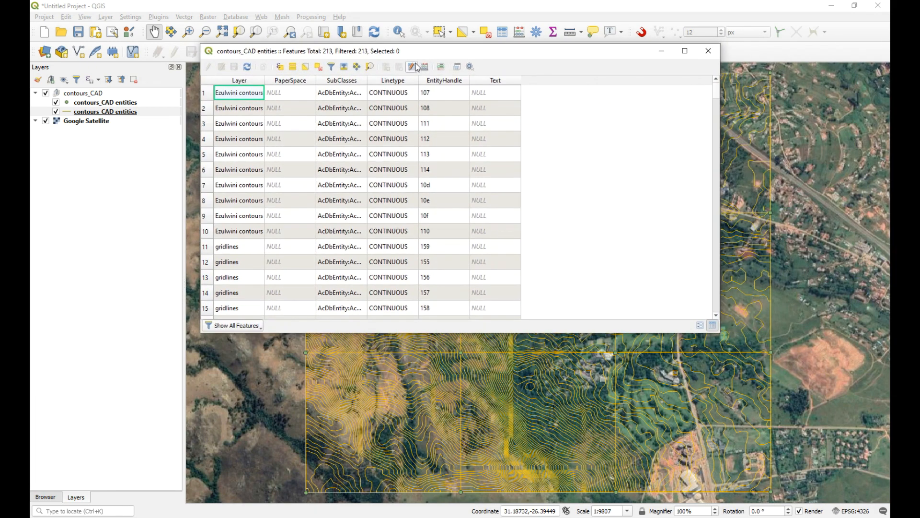
double_click(264, 81)
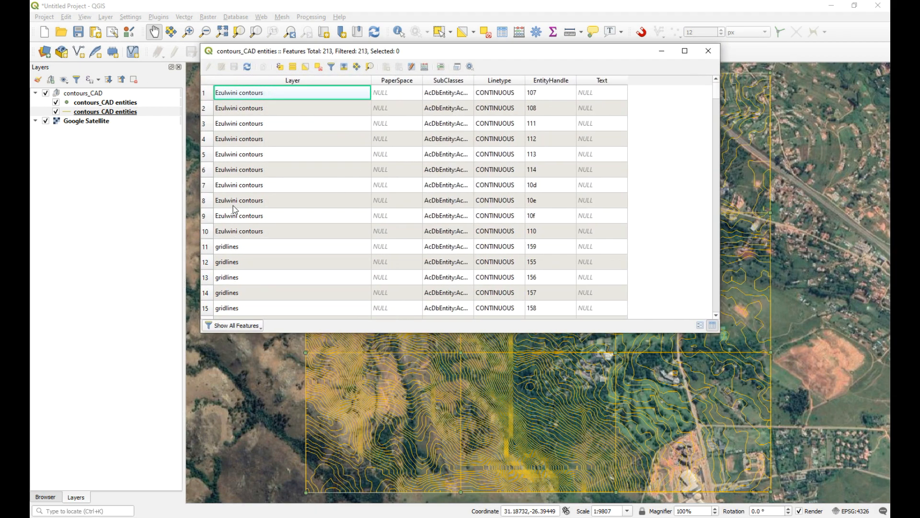
left_click(709, 51)
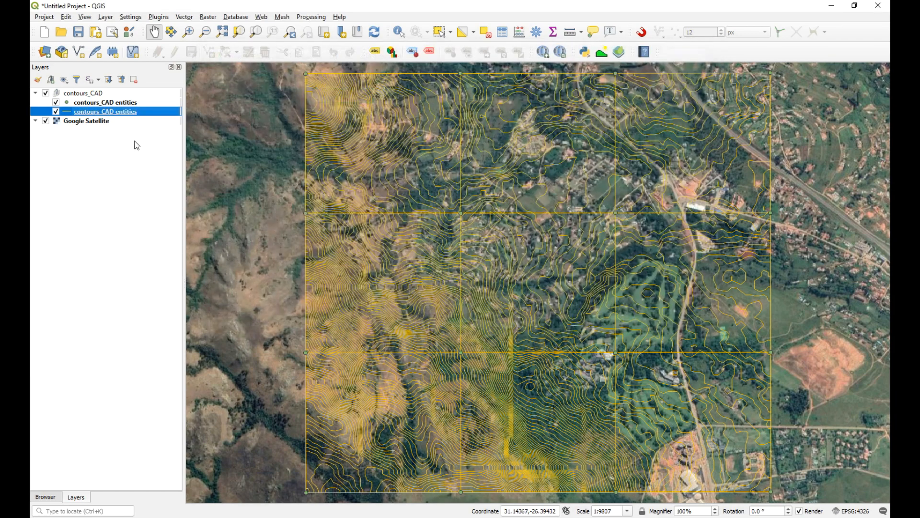
- Filter the contours_CAD line entities layer with the provider expression "Layer" = 'Ezulwini contours'
right_click(105, 116)
left_click(160, 321)
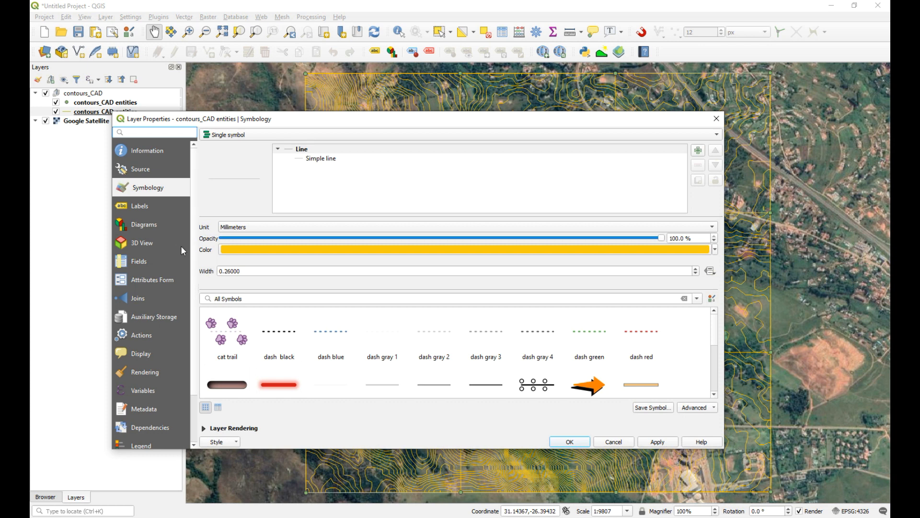
left_click(141, 170)
left_click(703, 423)
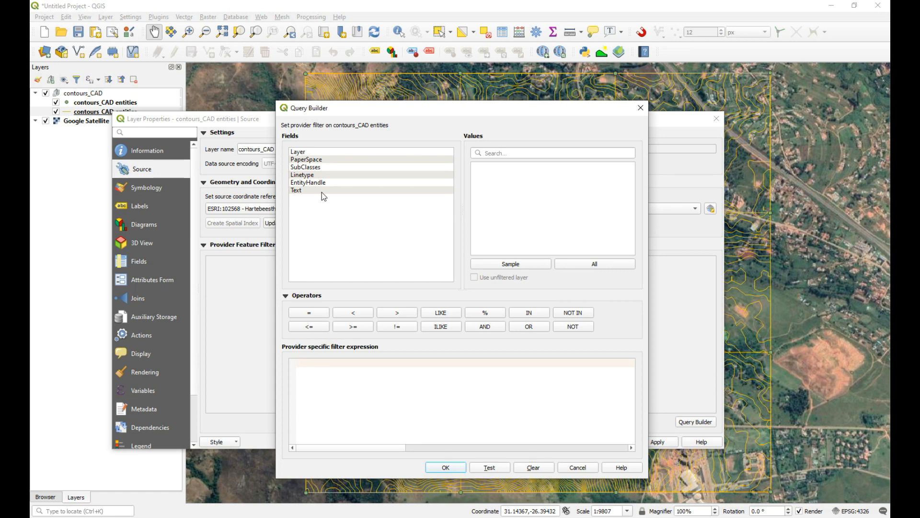
double_click(311, 152)
left_click(310, 313)
left_click(588, 264)
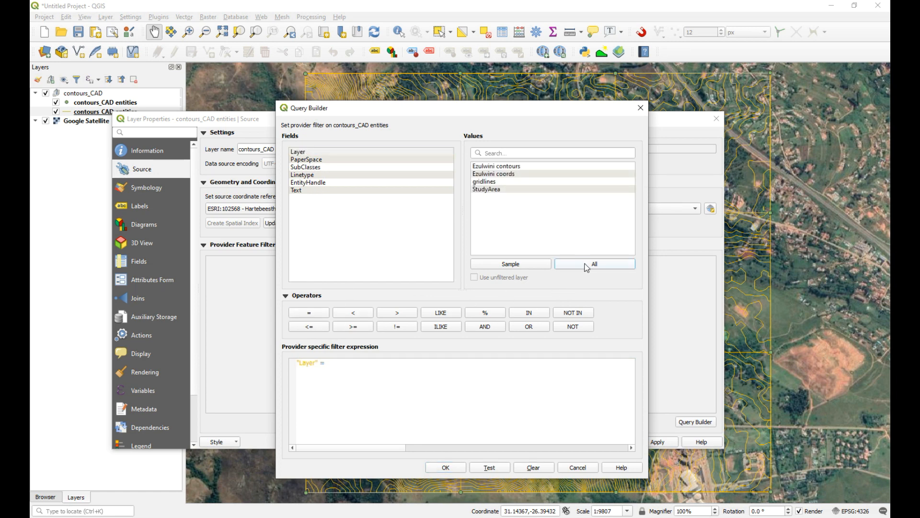
double_click(513, 165)
left_click(451, 467)
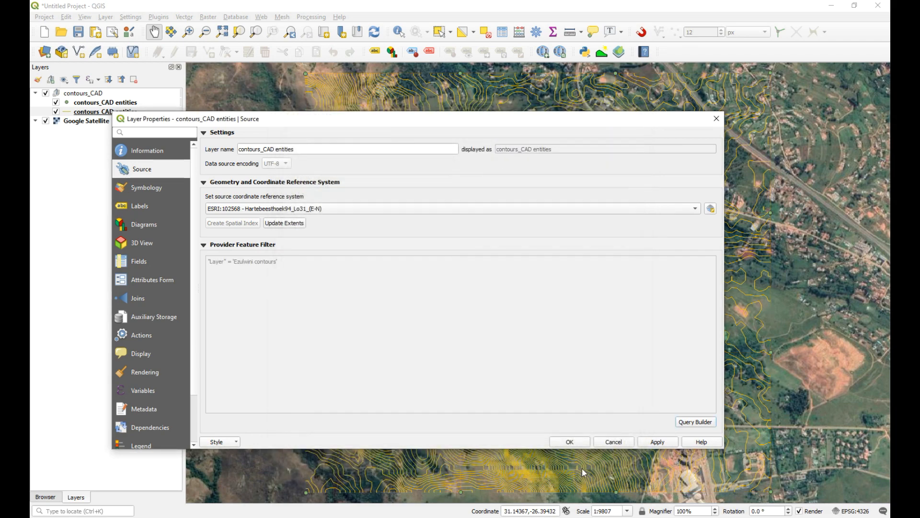
left_click(570, 442)
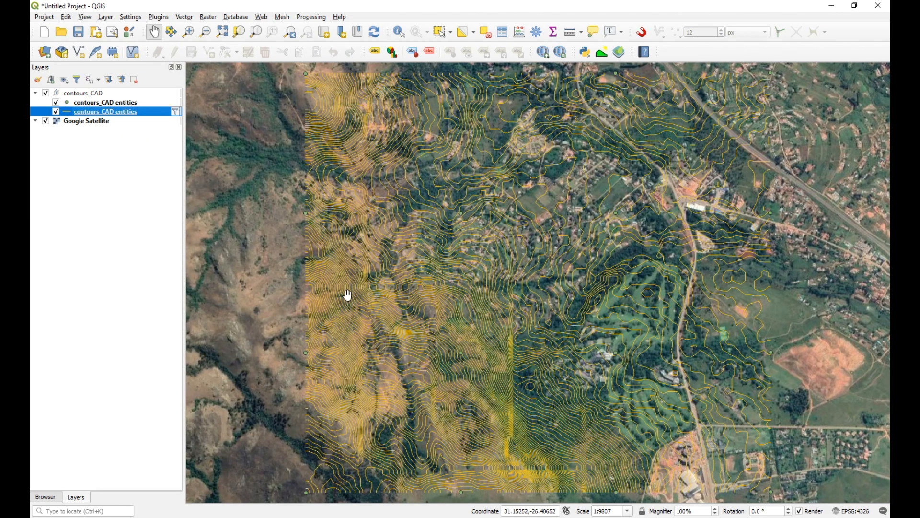